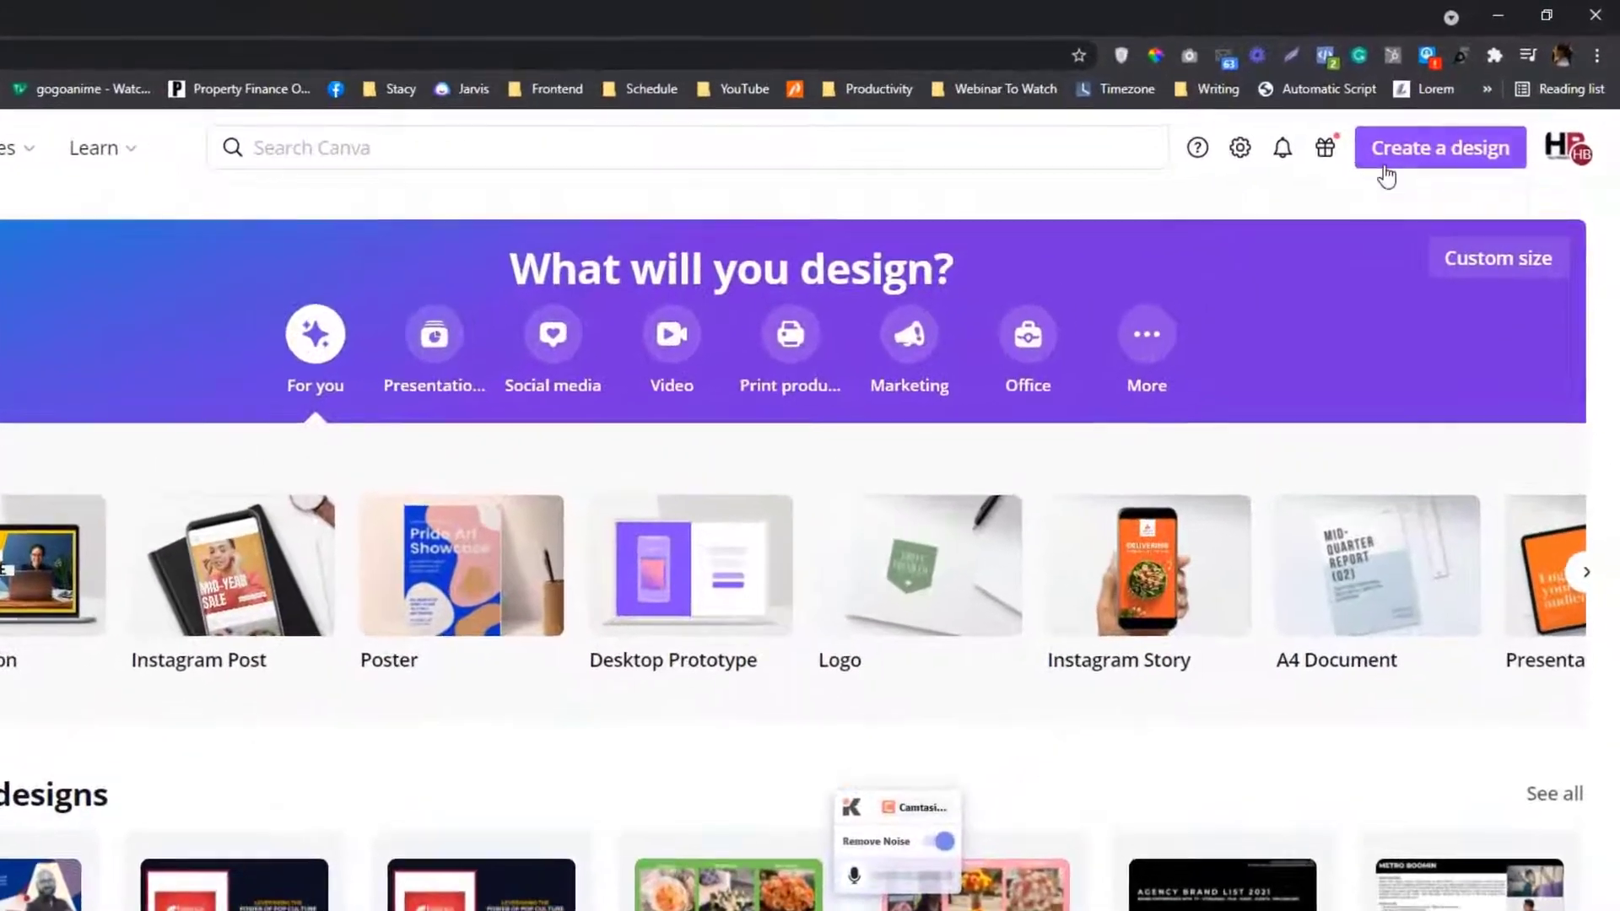
# Start a new blank Logo design from the Create a design list
pyautogui.click(1436, 126)
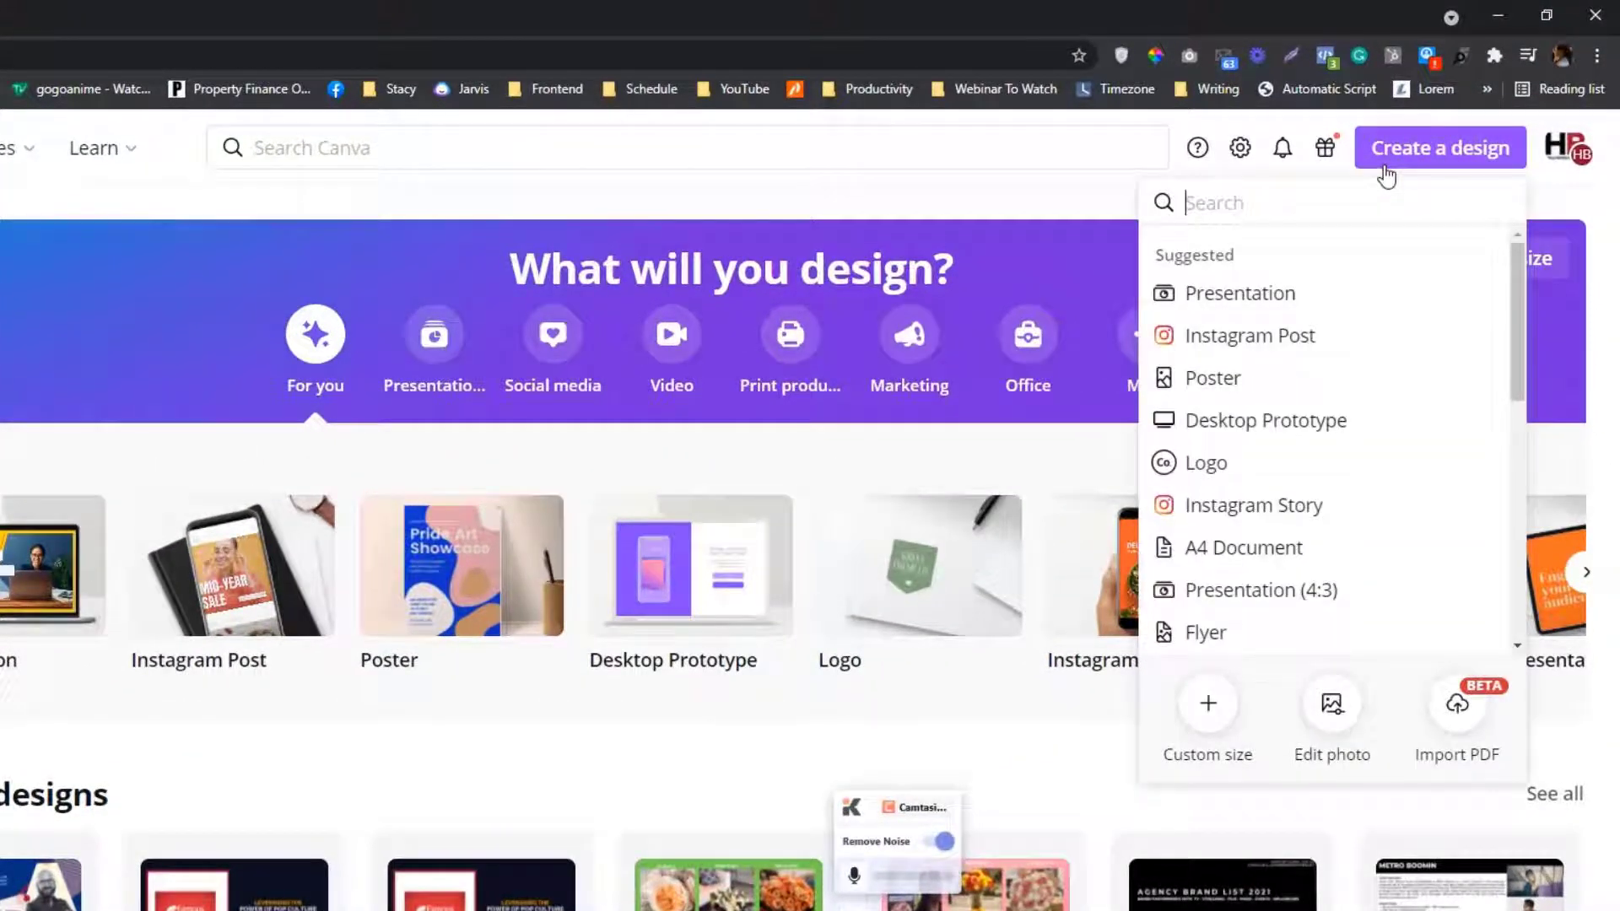
pyautogui.click(1392, 162)
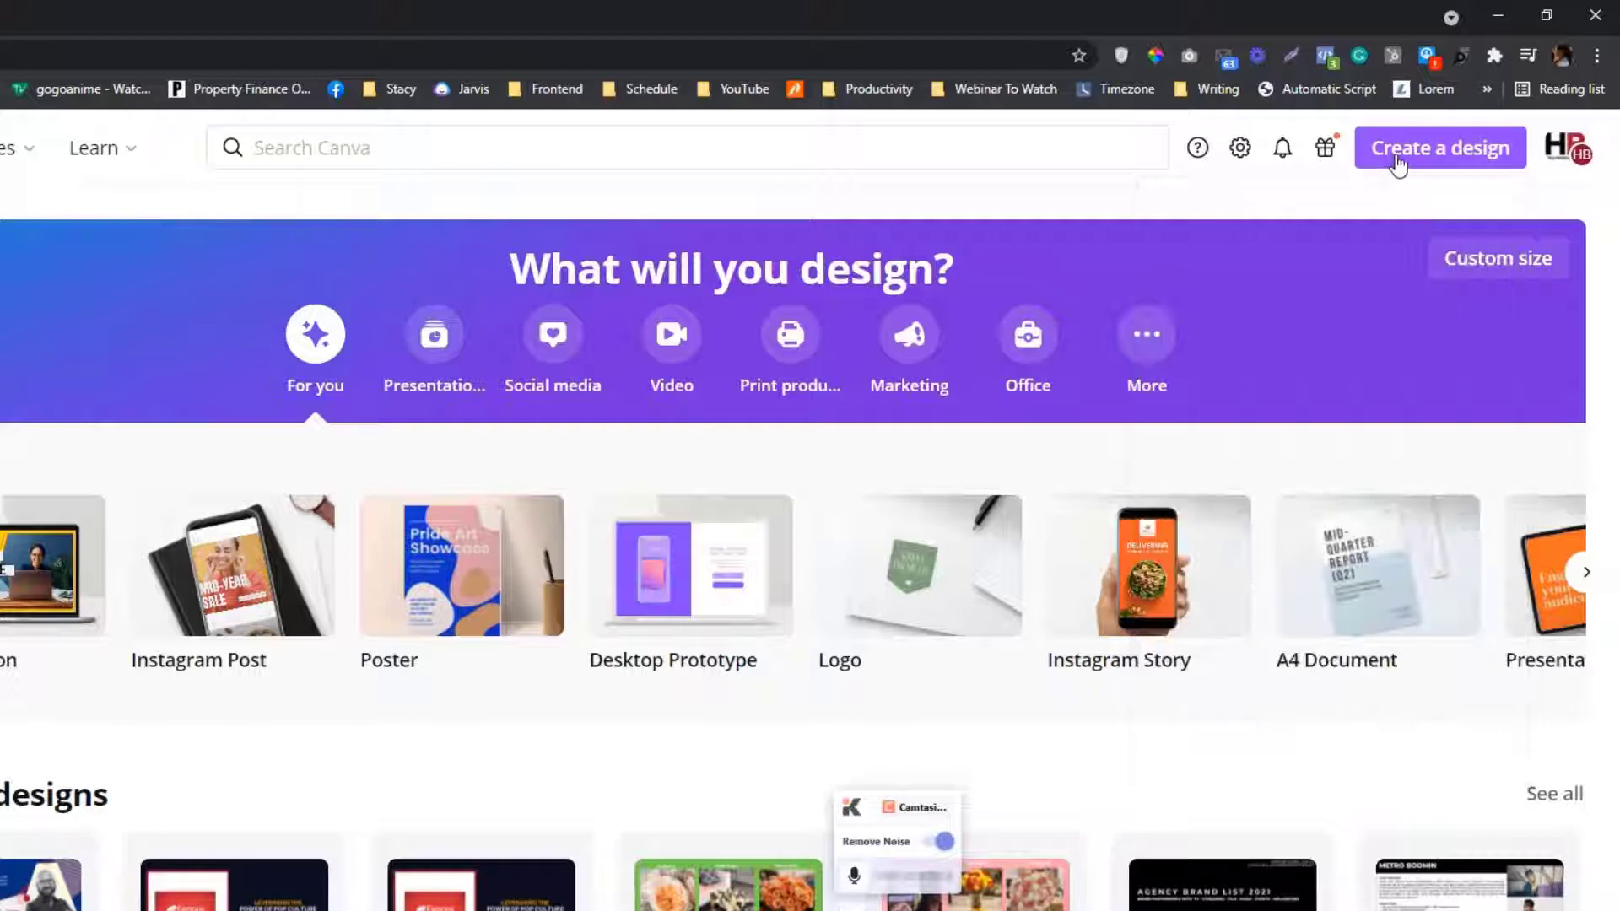
pyautogui.click(1396, 163)
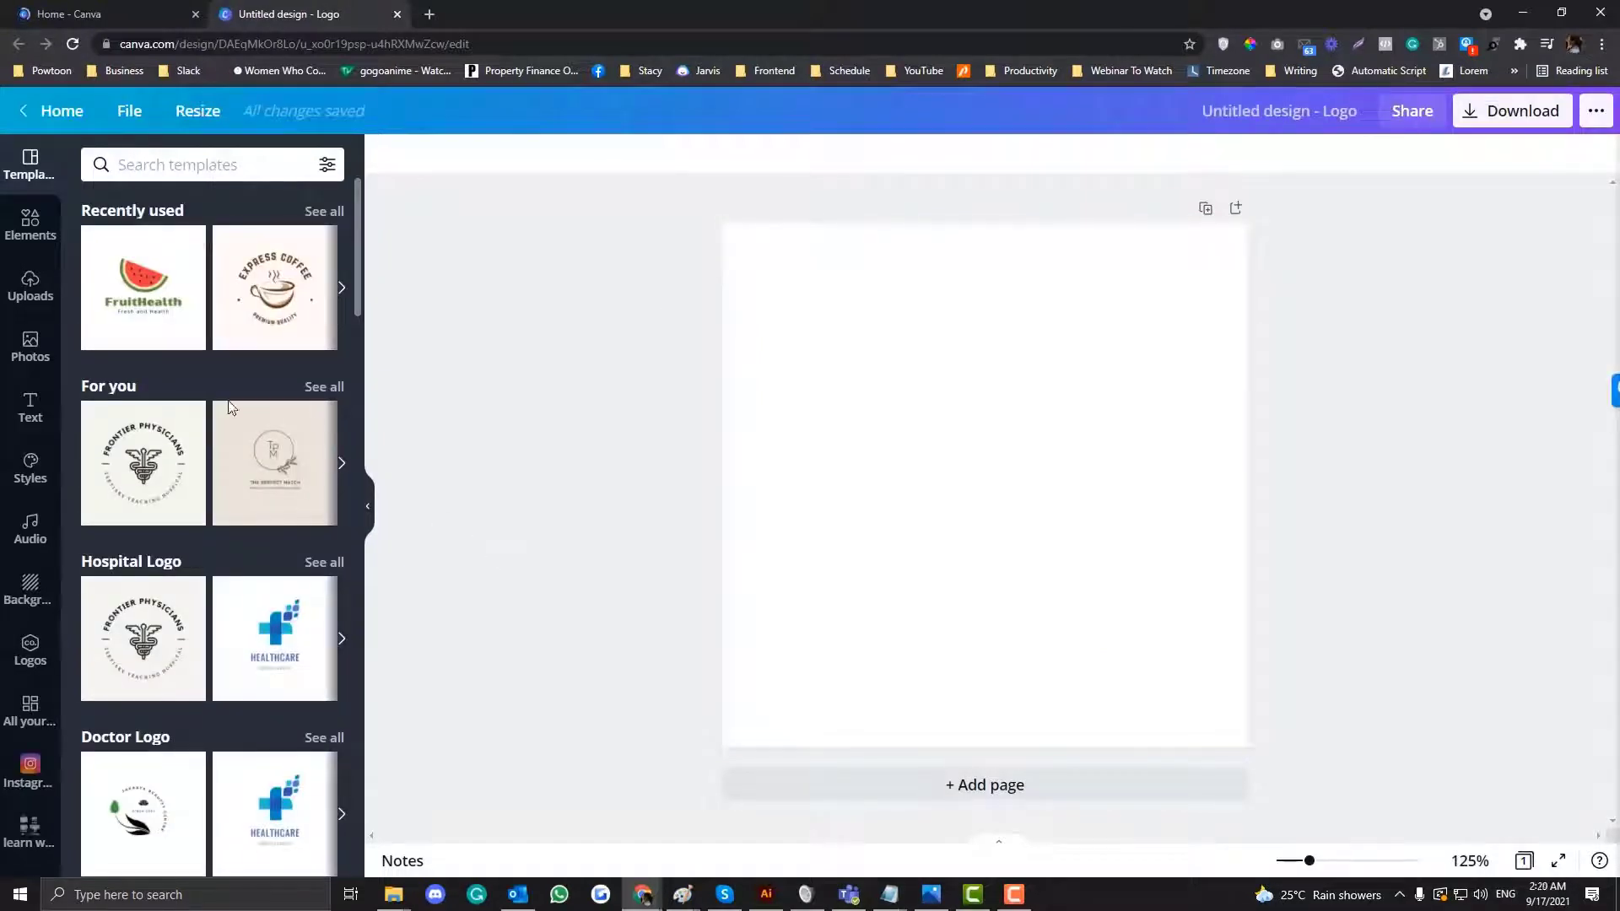
pyautogui.scroll(-6, 228, 405)
pyautogui.scroll(5, 228, 405)
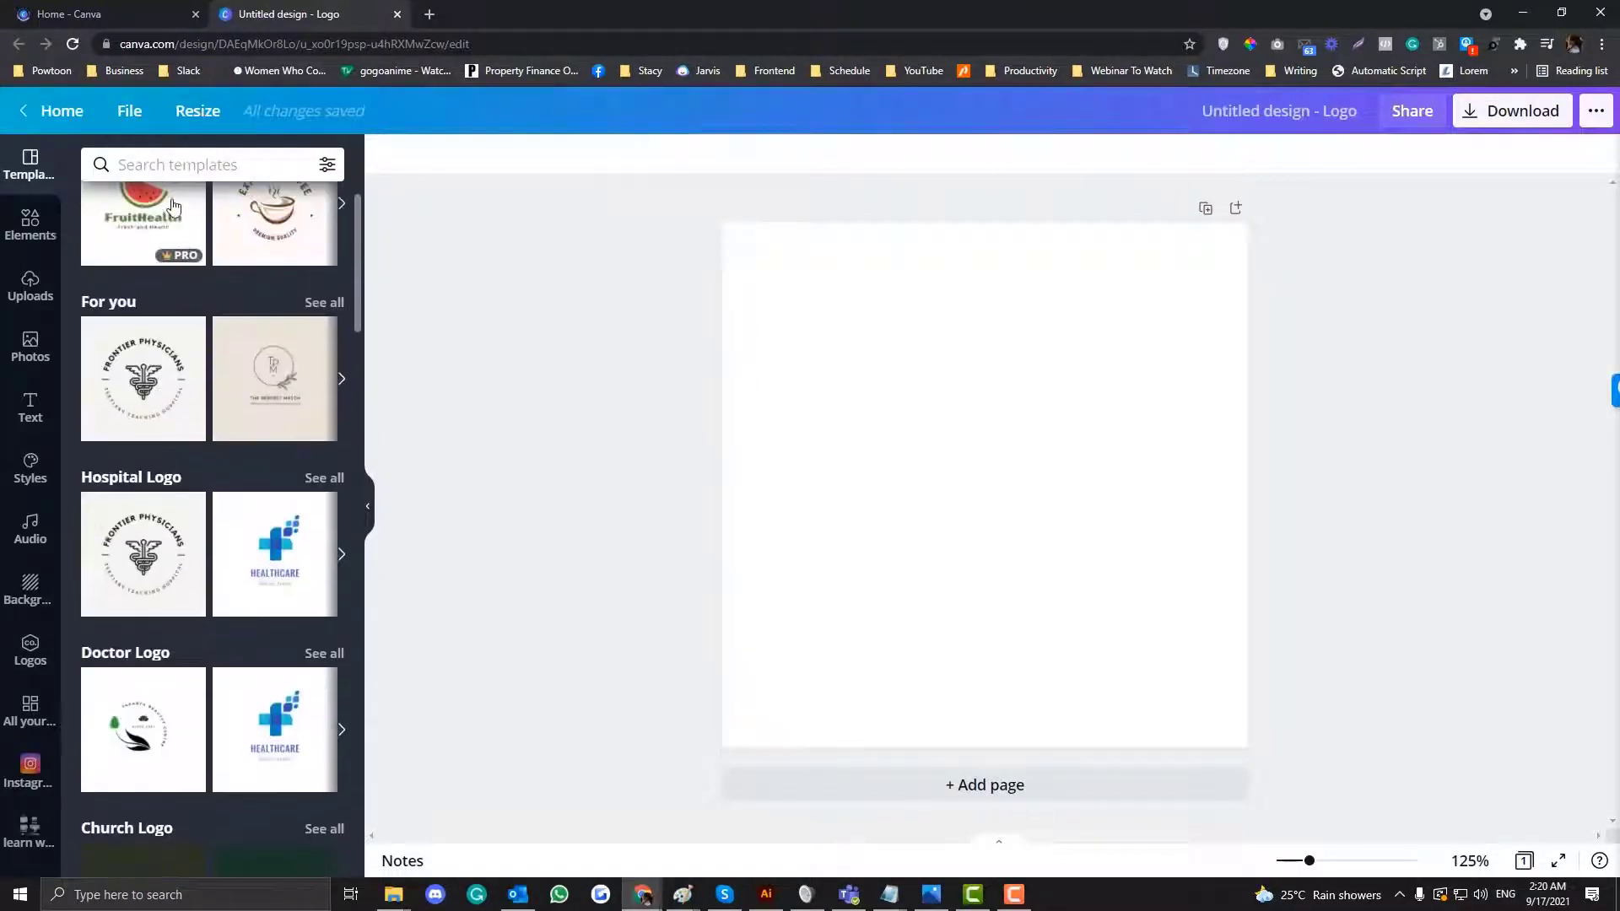
pyautogui.scroll(1, 173, 211)
# Search the logo templates for 'marketing' and browse the results
pyautogui.click(172, 166)
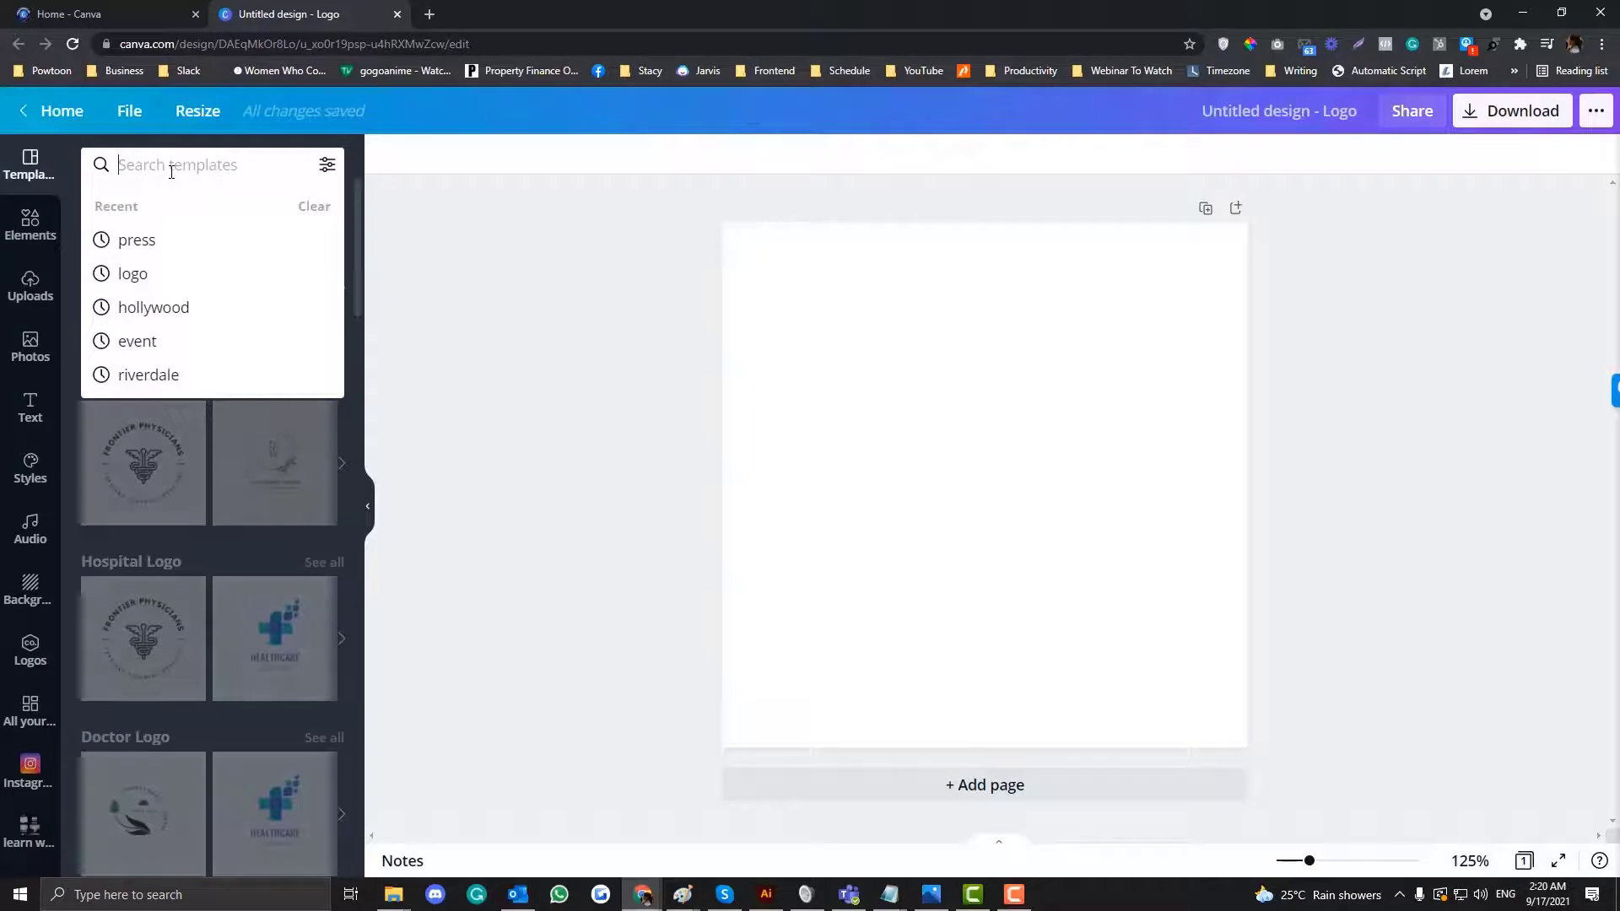
pyautogui.write('marketing')
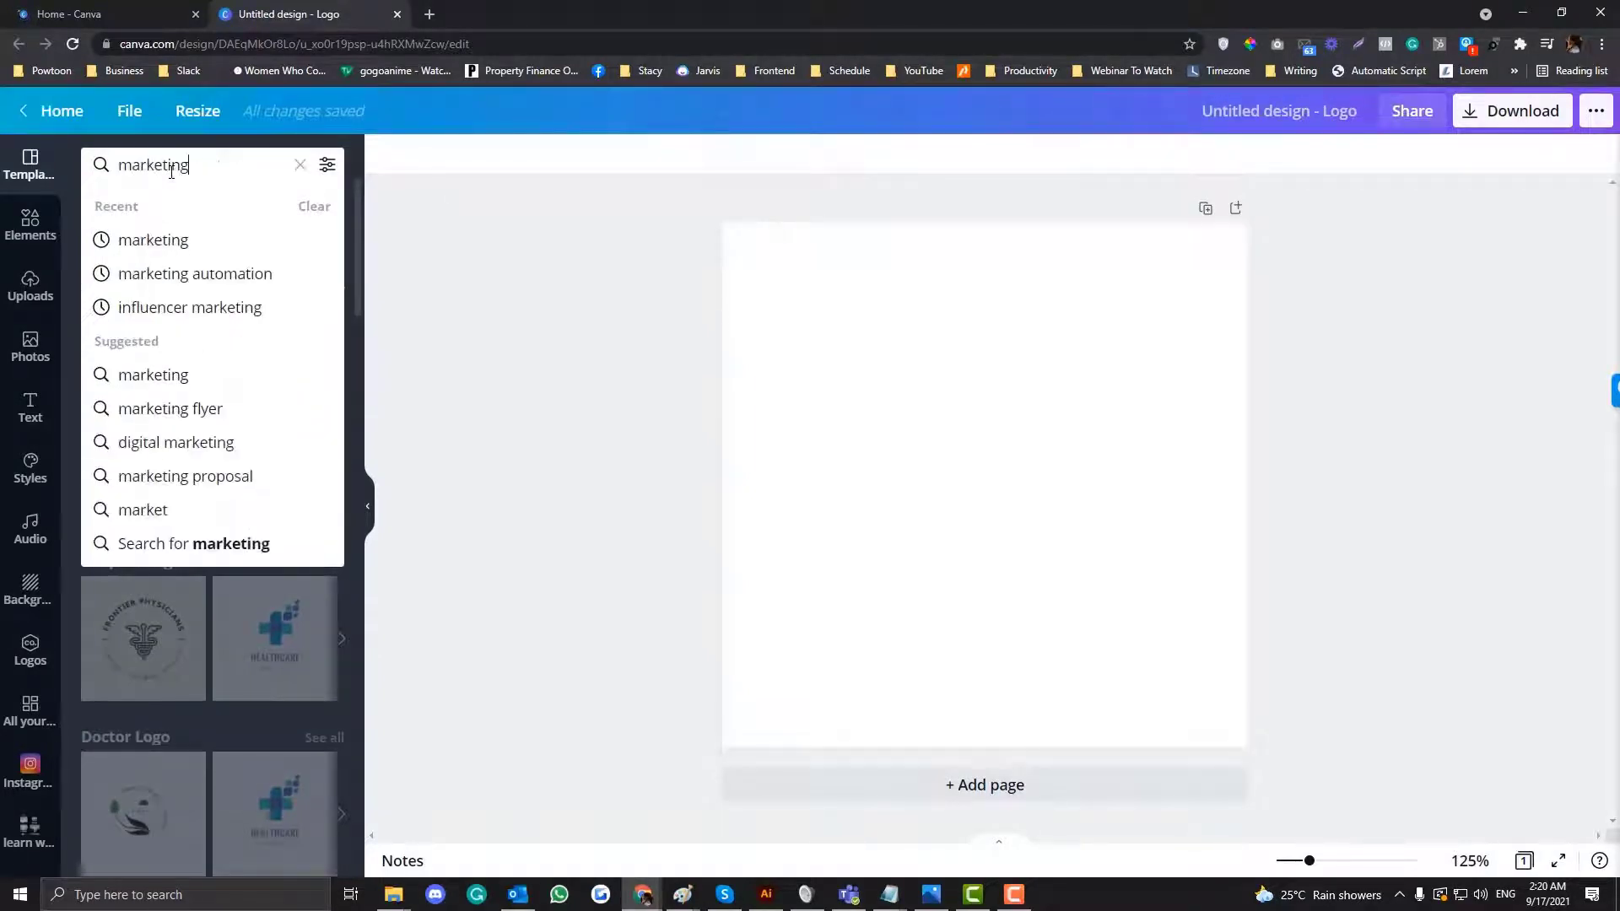
pyautogui.press('Return')
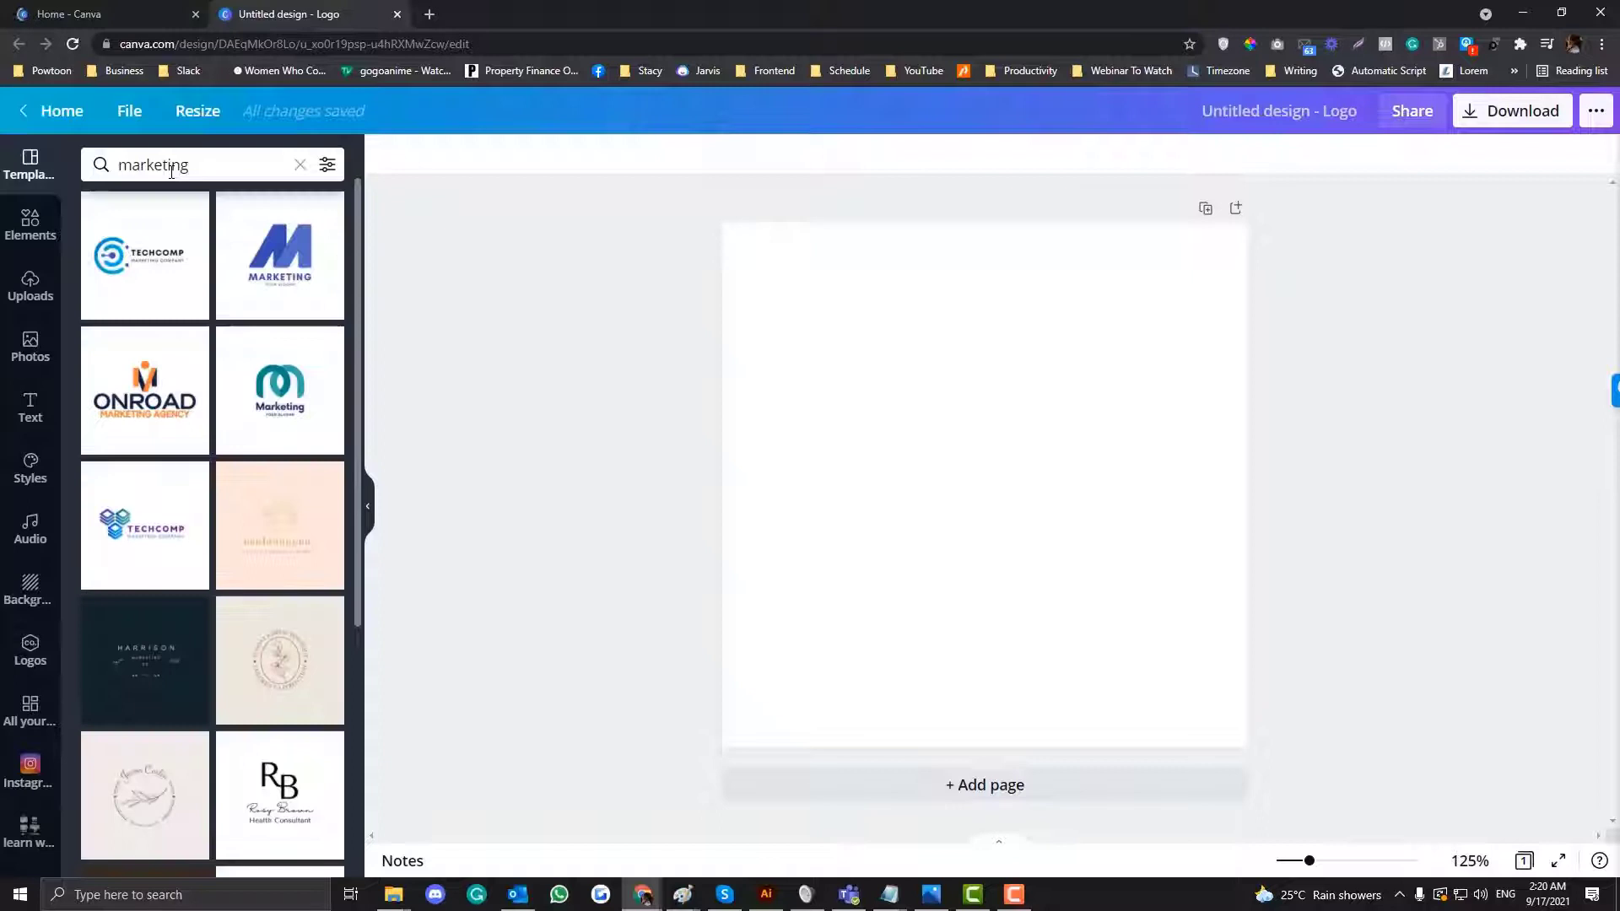
pyautogui.scroll(-3, 180, 377)
pyautogui.scroll(3, 180, 377)
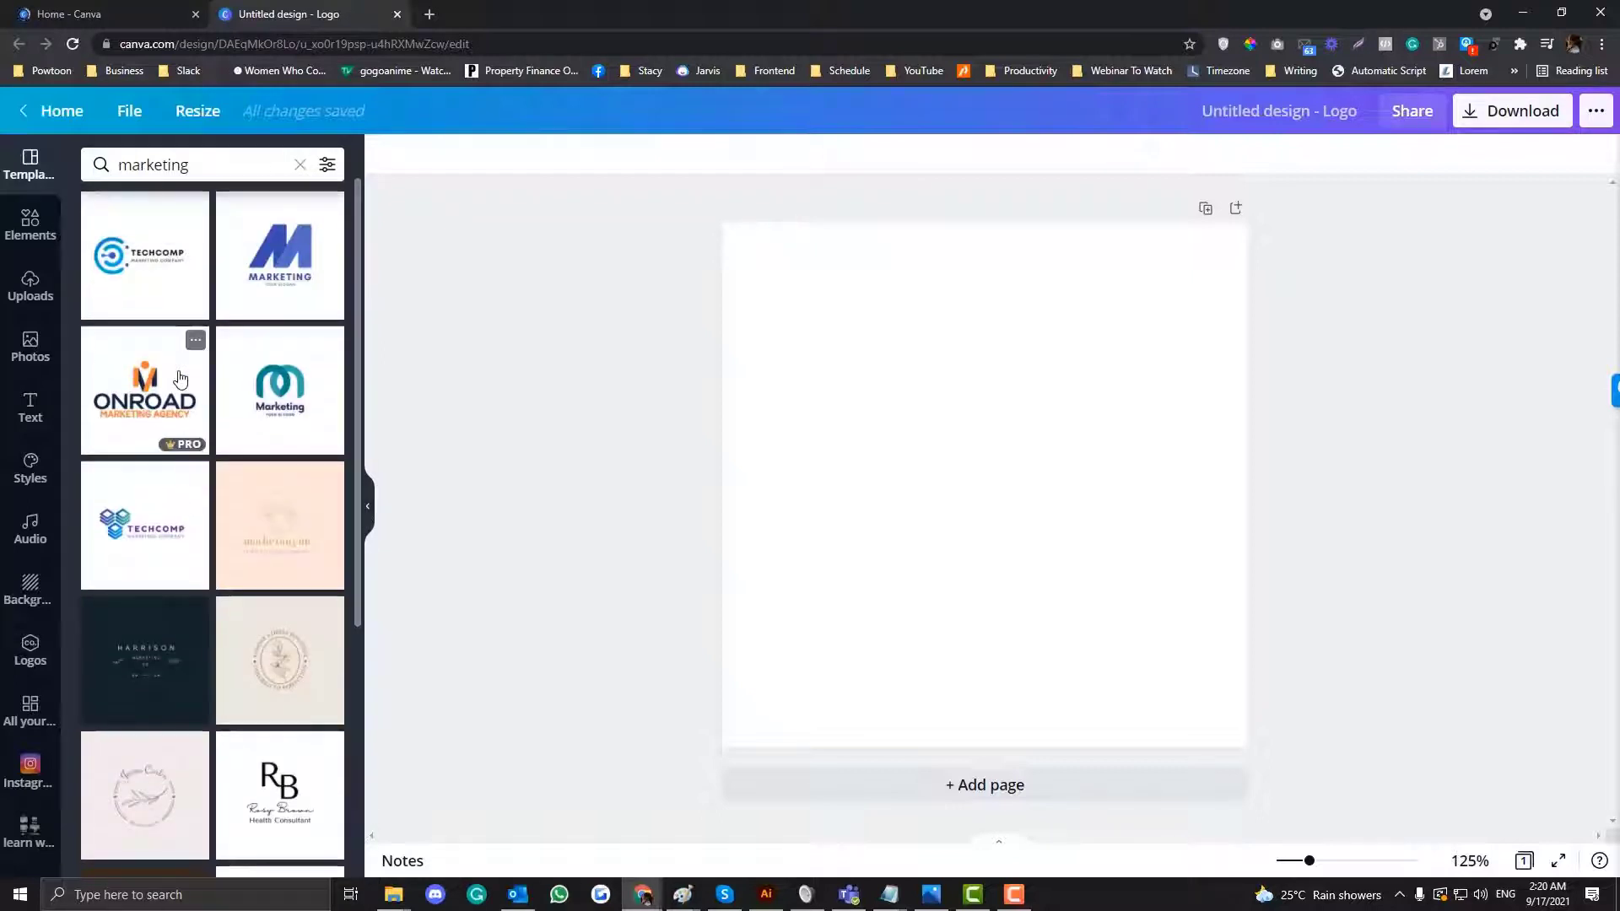
pyautogui.scroll(-5, 179, 377)
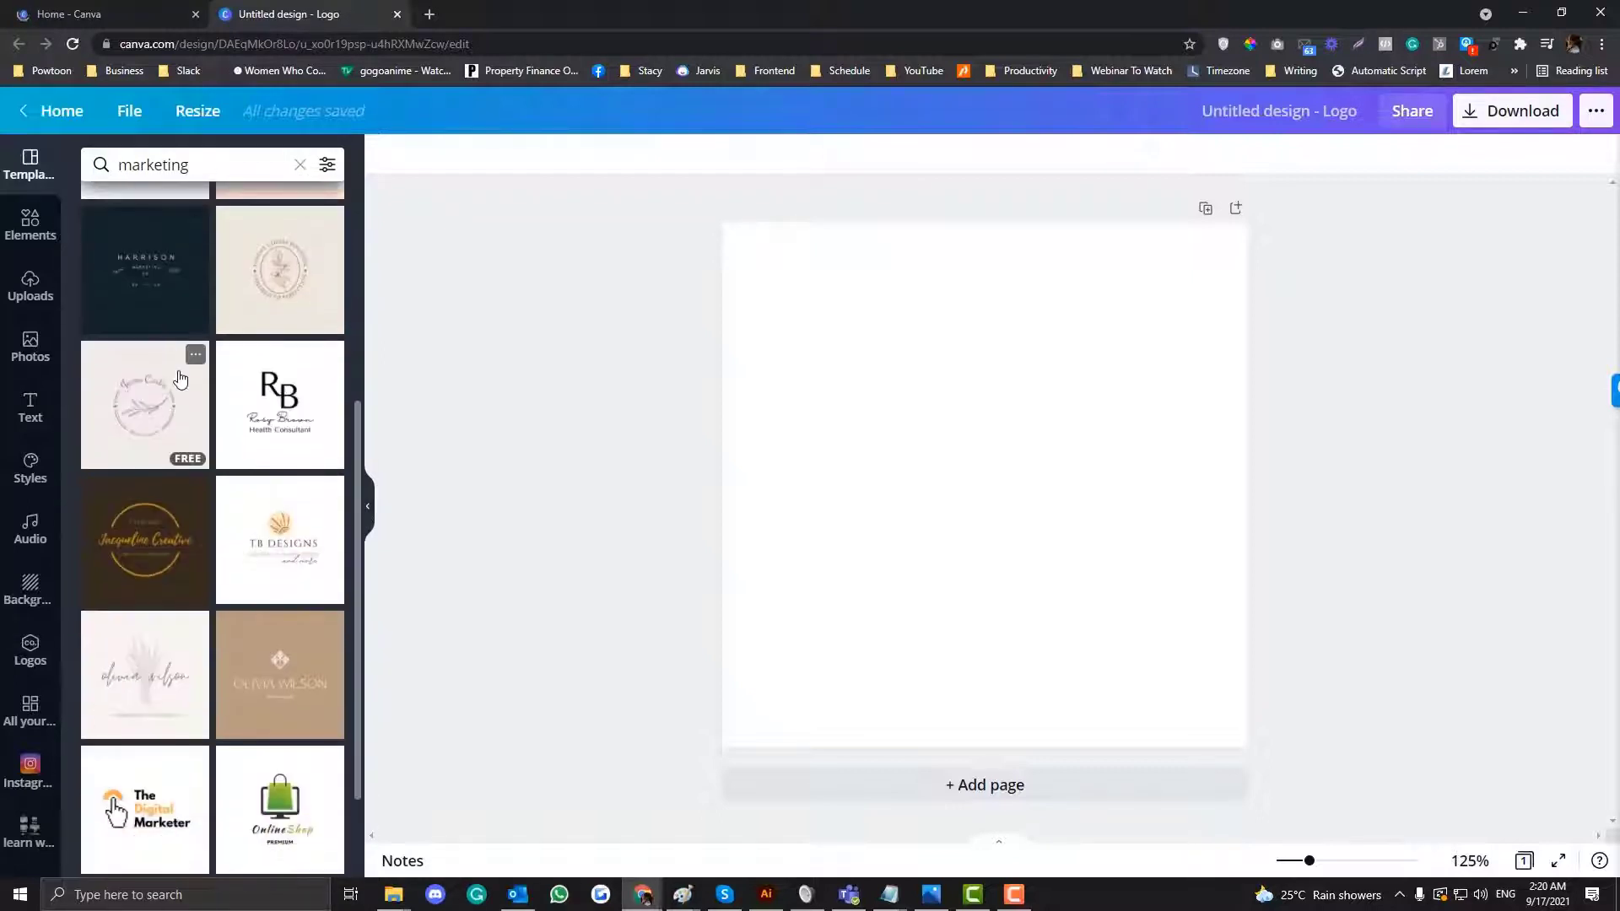
pyautogui.scroll(5, 182, 374)
# Replace the search with 'influencer' and scroll through the influencer logo templates
pyautogui.click(184, 157)
pyautogui.doubleClick(185, 153)
pyautogui.write('e')
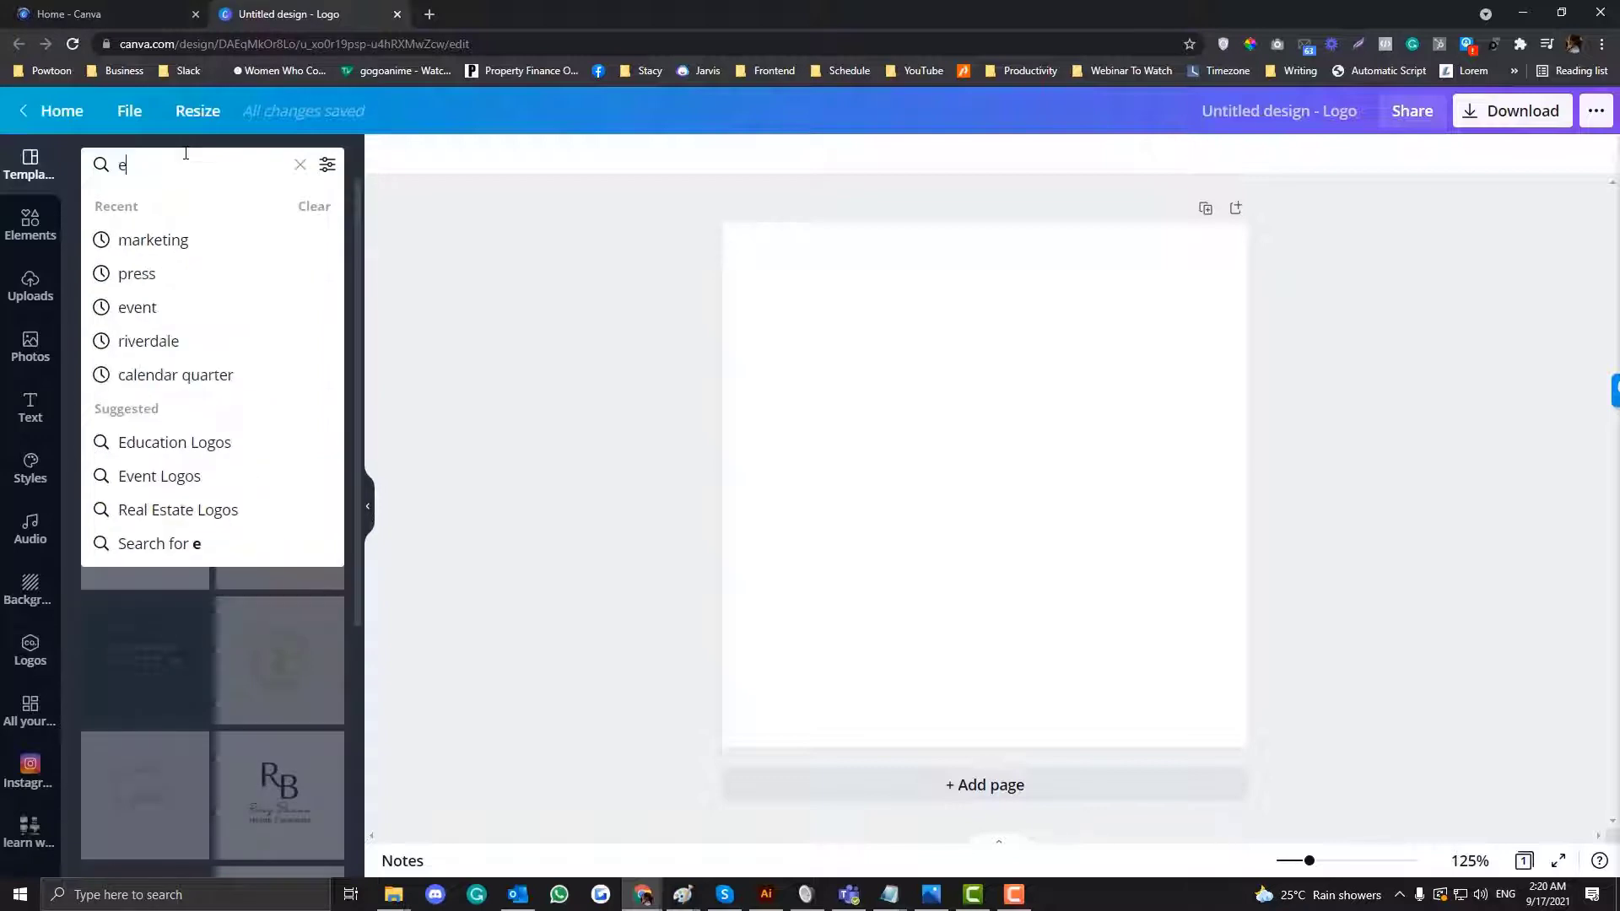
pyautogui.write('b')
pyautogui.press('BackSpace')
pyautogui.write('infl')
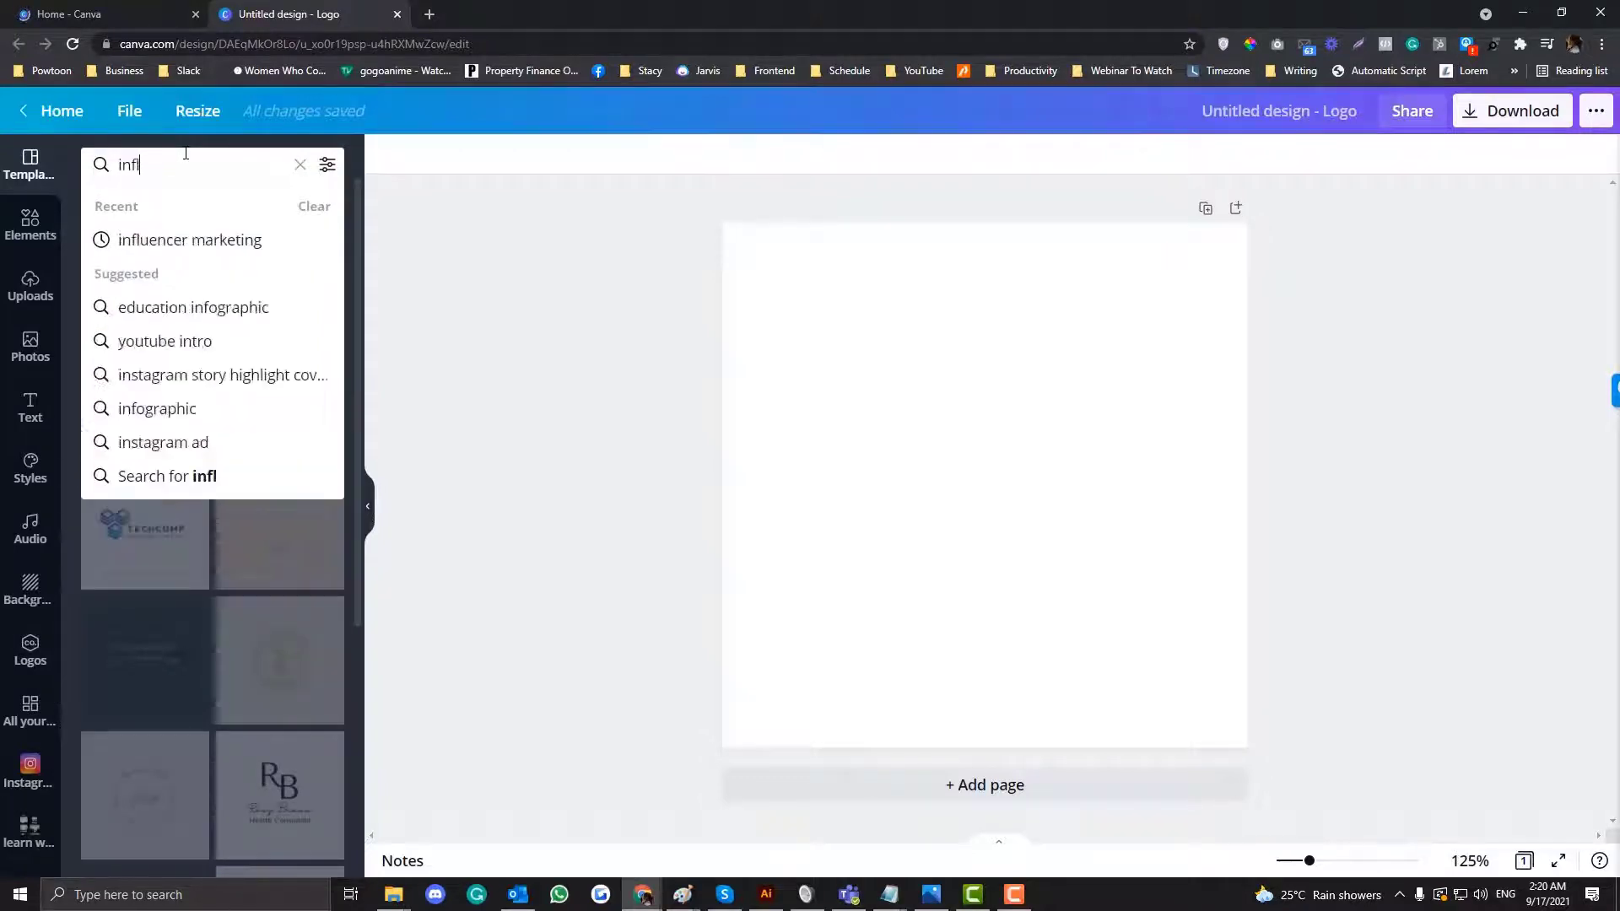
pyautogui.write('uencer')
pyautogui.press('Return')
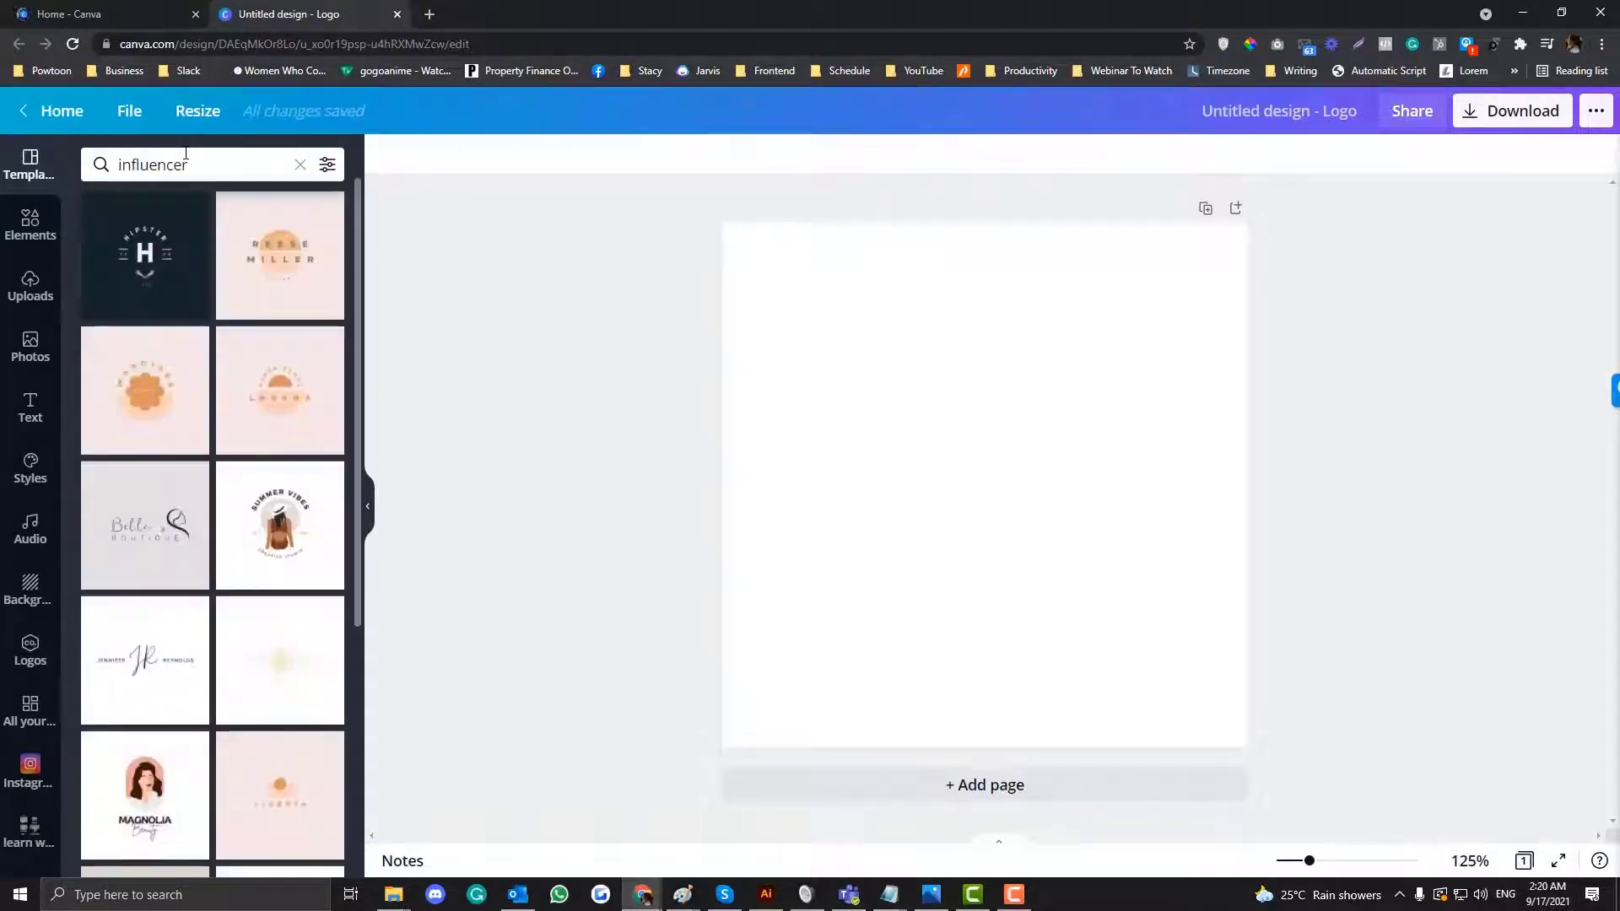
pyautogui.scroll(-7, 237, 456)
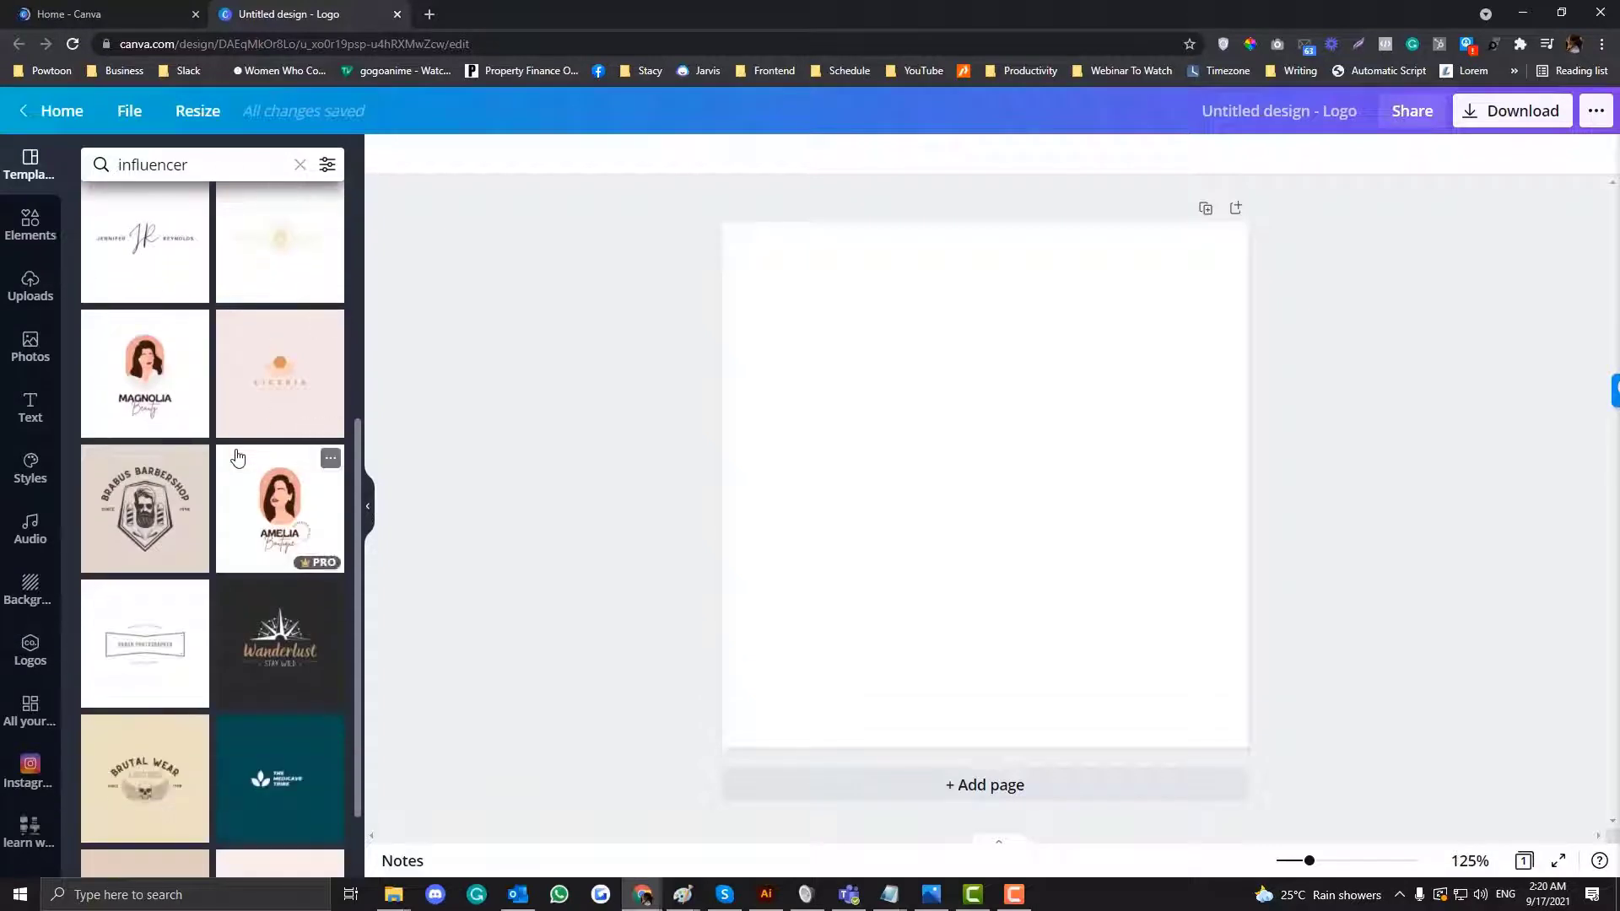
pyautogui.scroll(4, 237, 456)
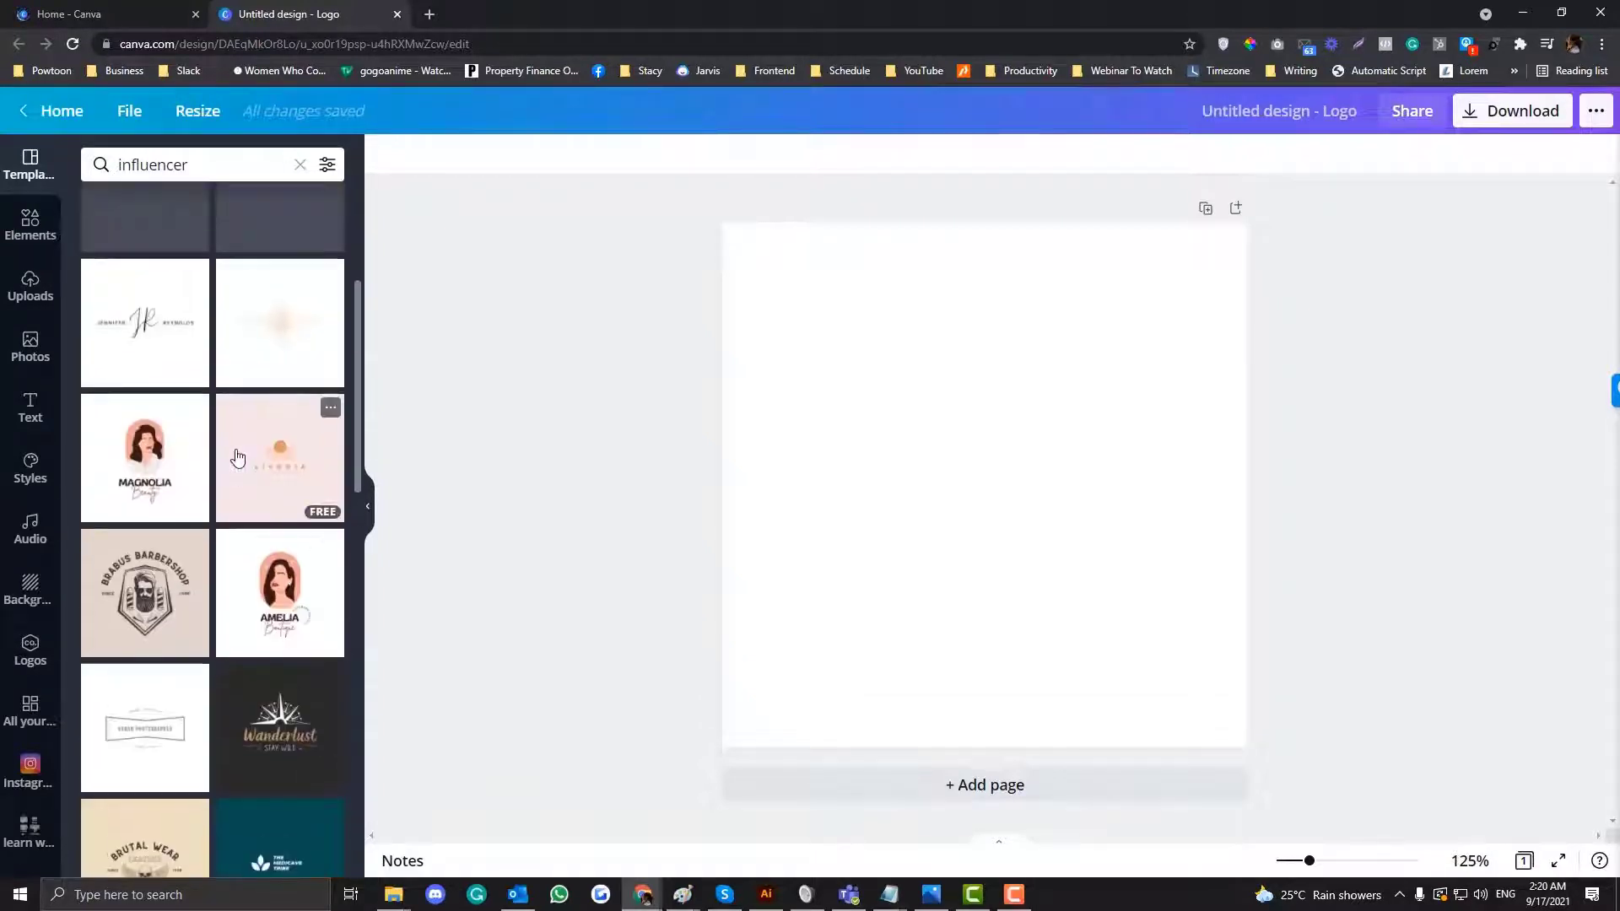
pyautogui.scroll(3, 237, 457)
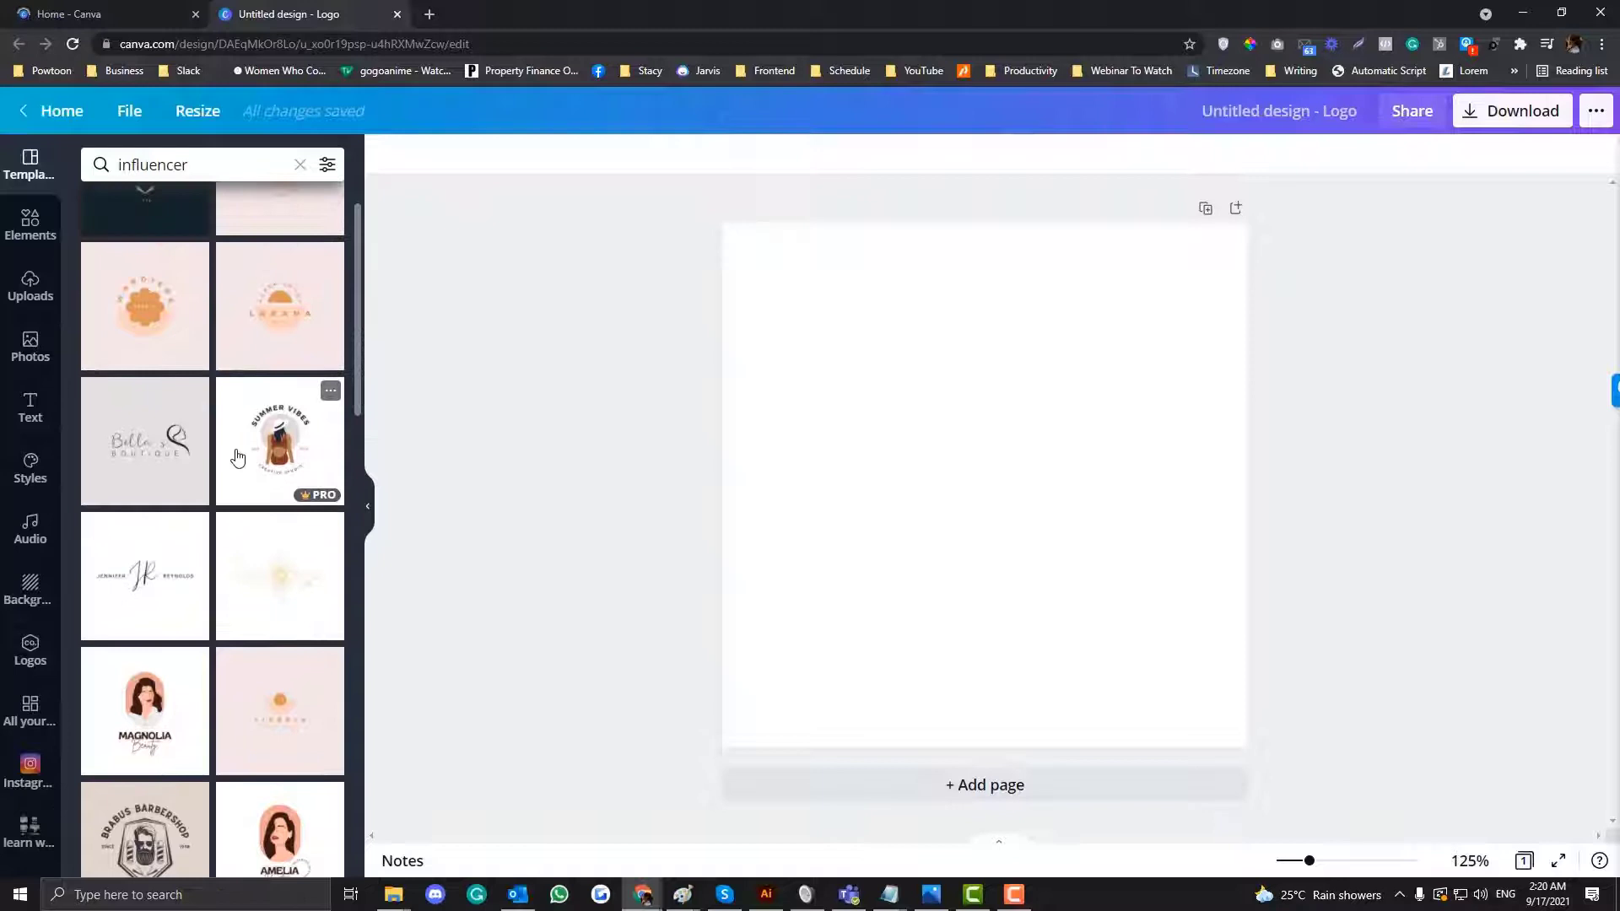
pyautogui.scroll(-5, 237, 457)
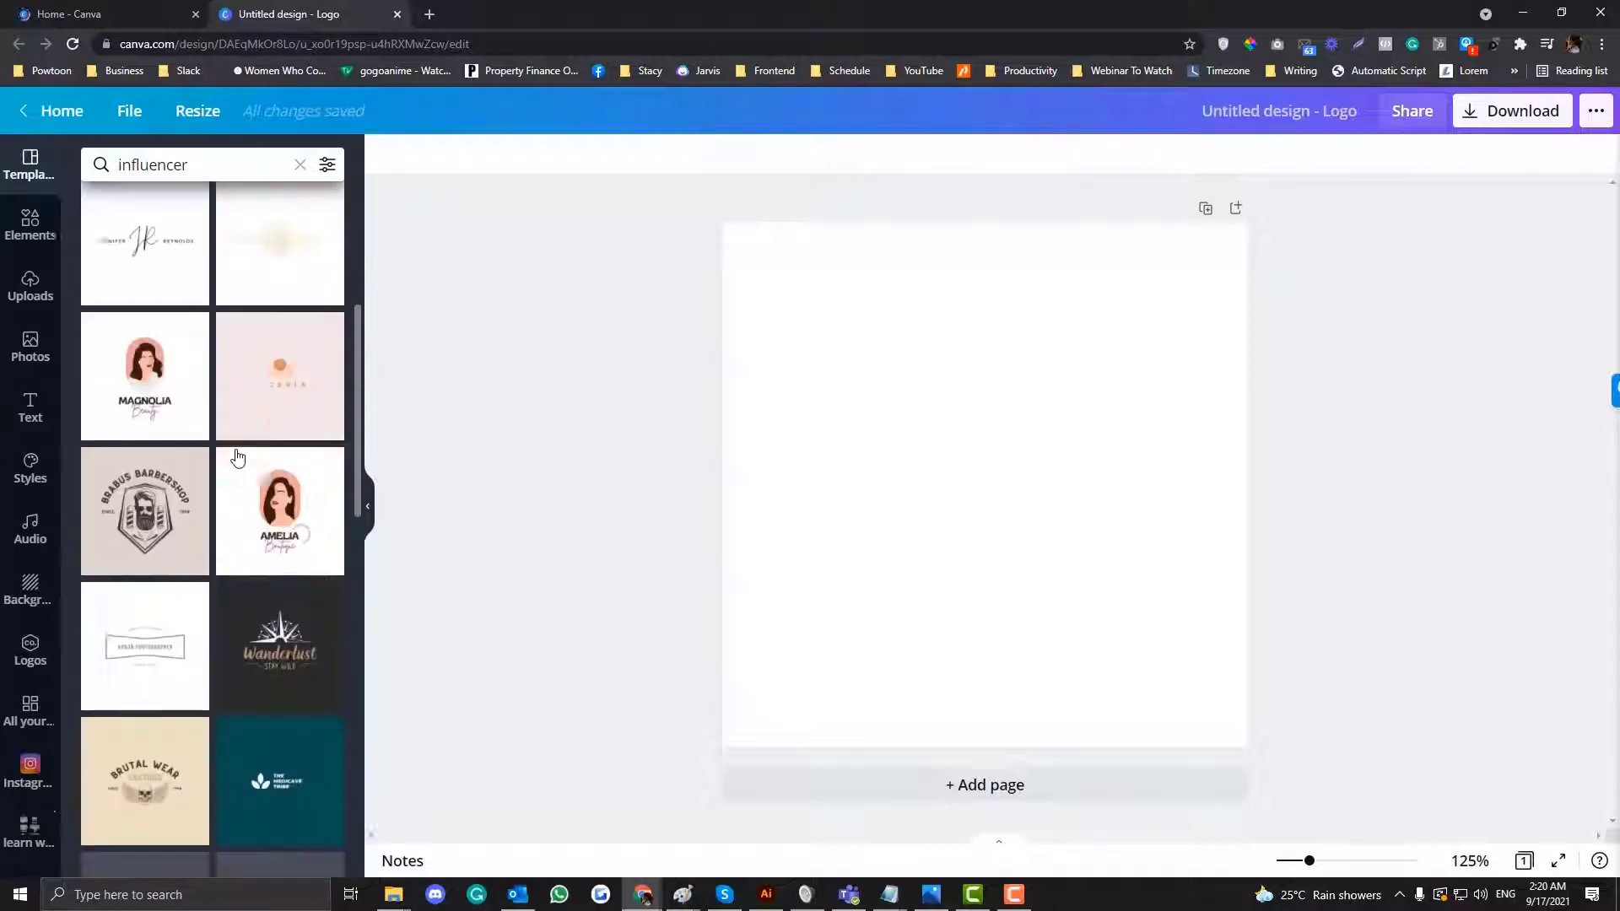
pyautogui.scroll(-3, 237, 456)
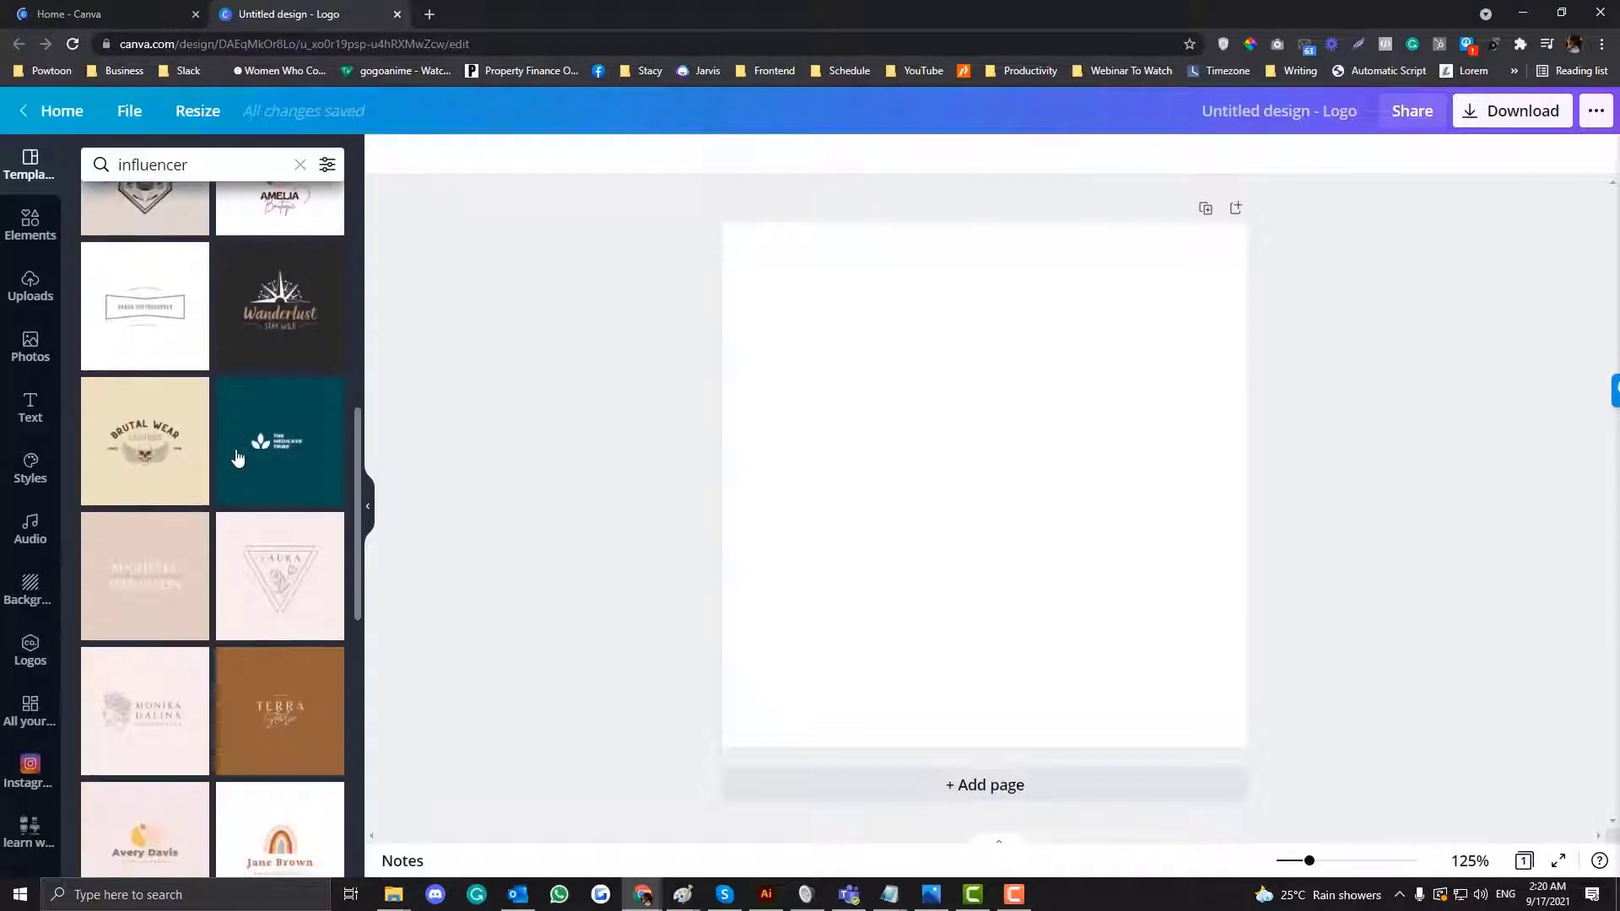
pyautogui.scroll(-5, 237, 456)
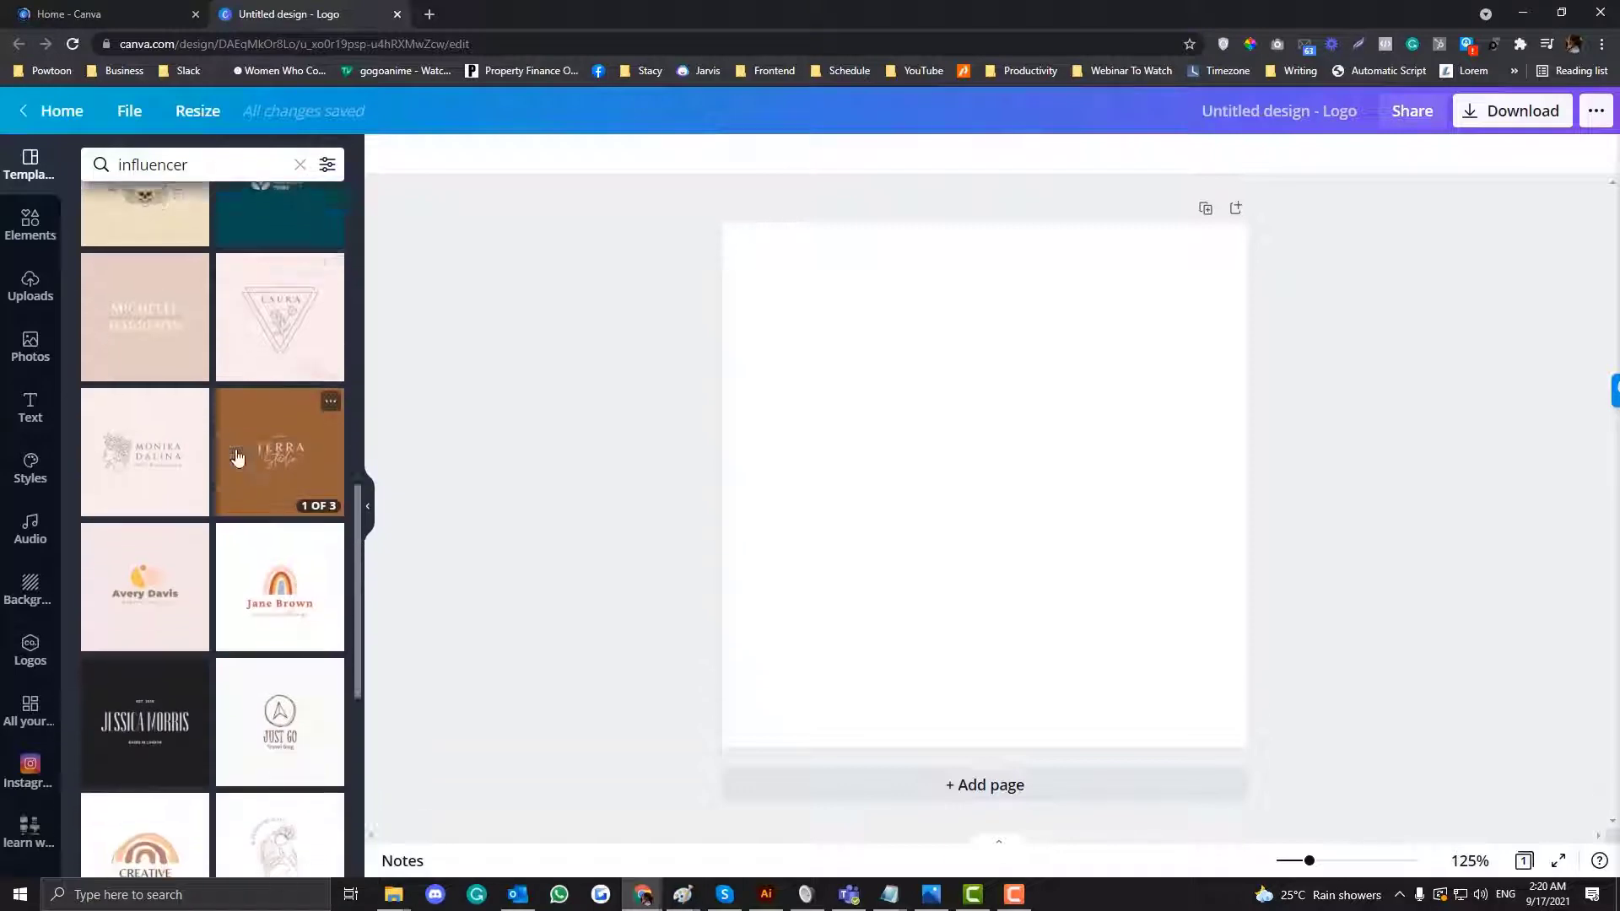
pyautogui.scroll(-8, 237, 457)
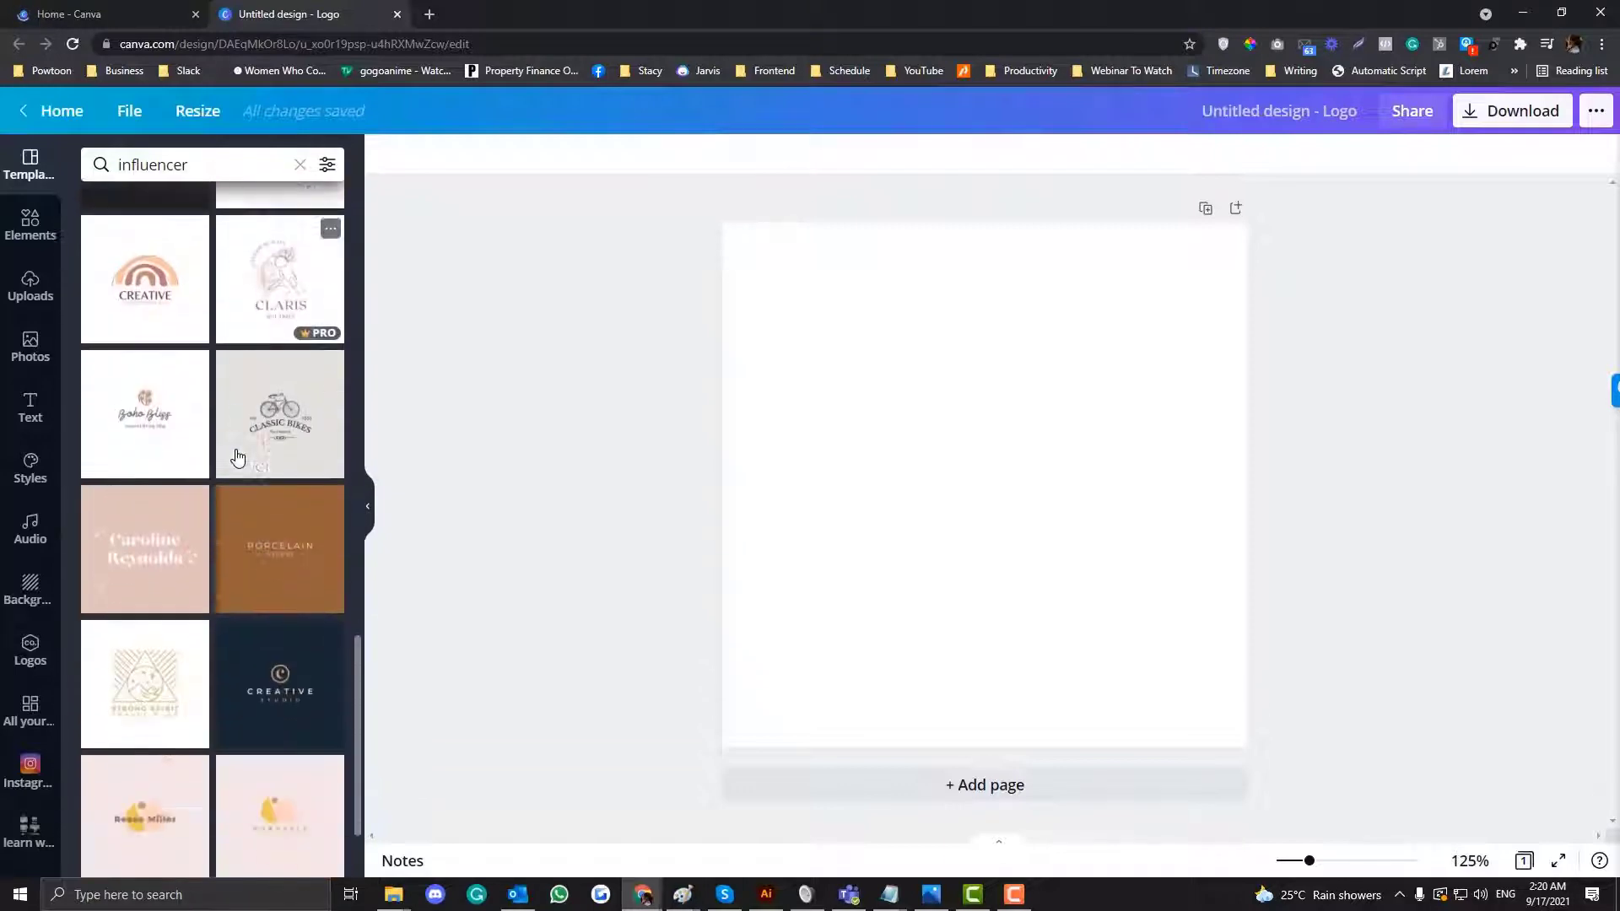
pyautogui.scroll(-2, 237, 457)
# Apply the Creative Studio template and add a second page with the Bella Boutique template
pyautogui.click(270, 573)
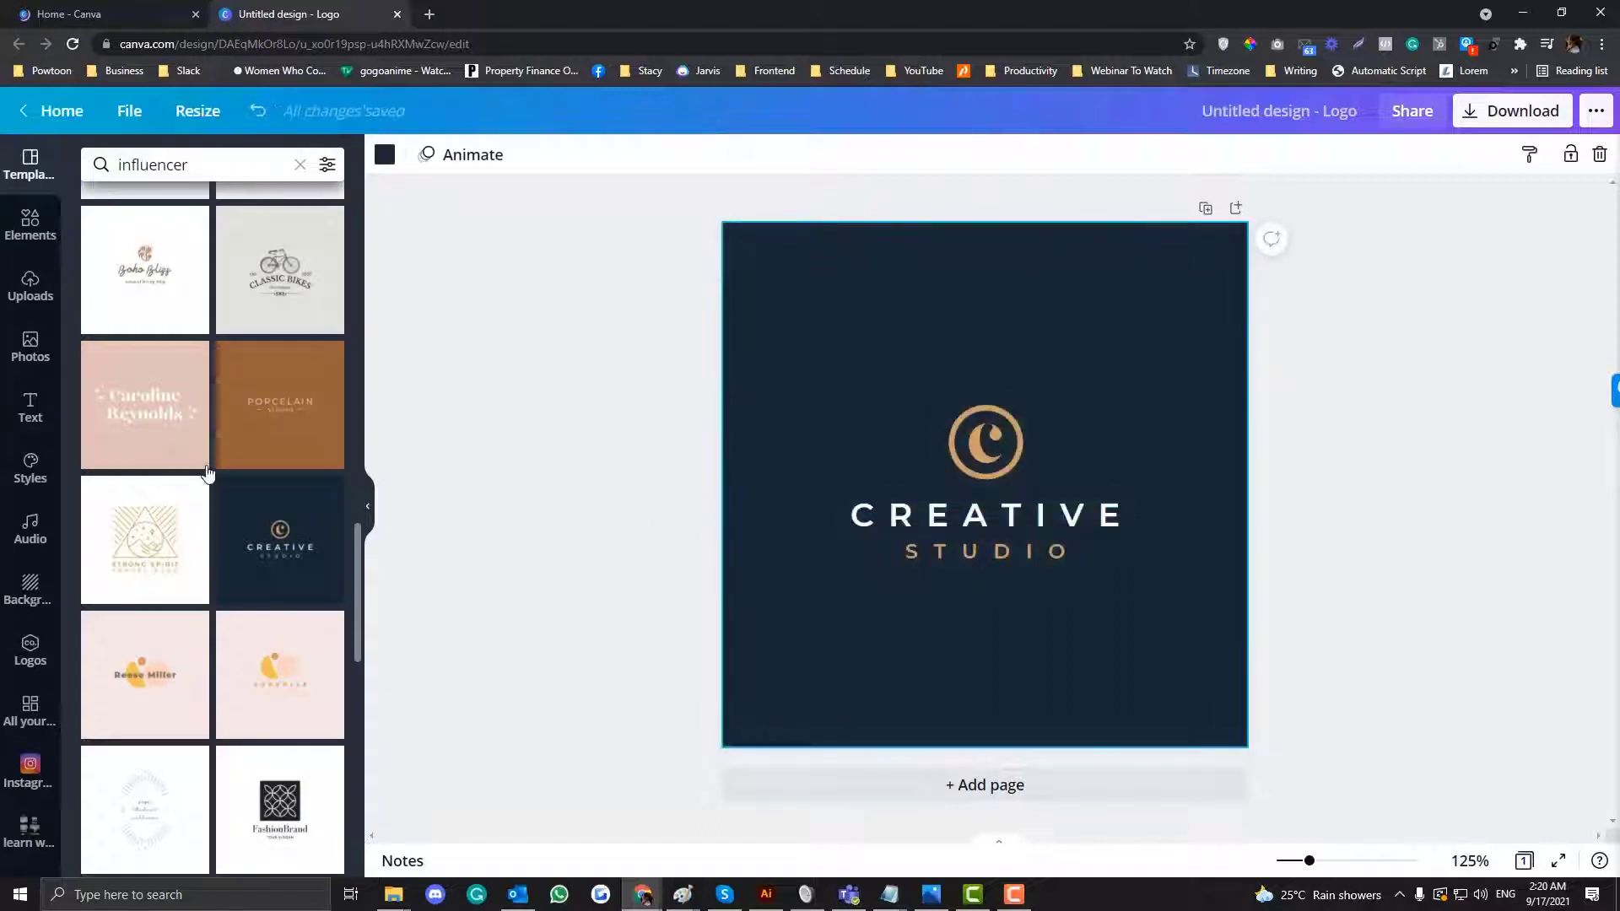
pyautogui.scroll(10, 194, 494)
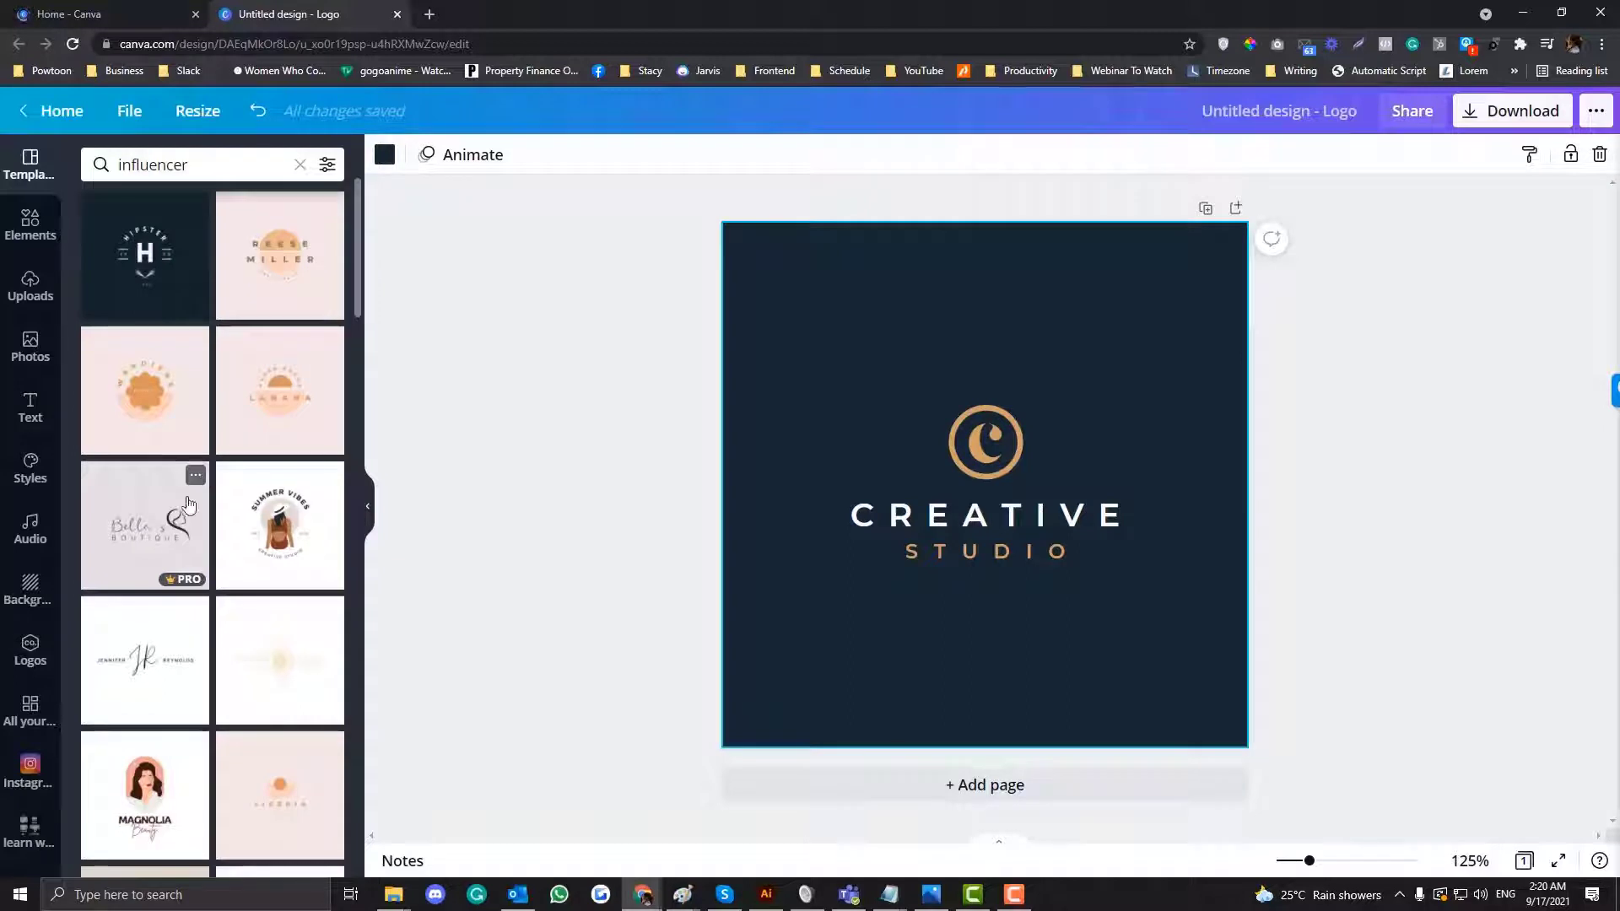
pyautogui.click(174, 544)
pyautogui.hotkey('ctrl', 'z')
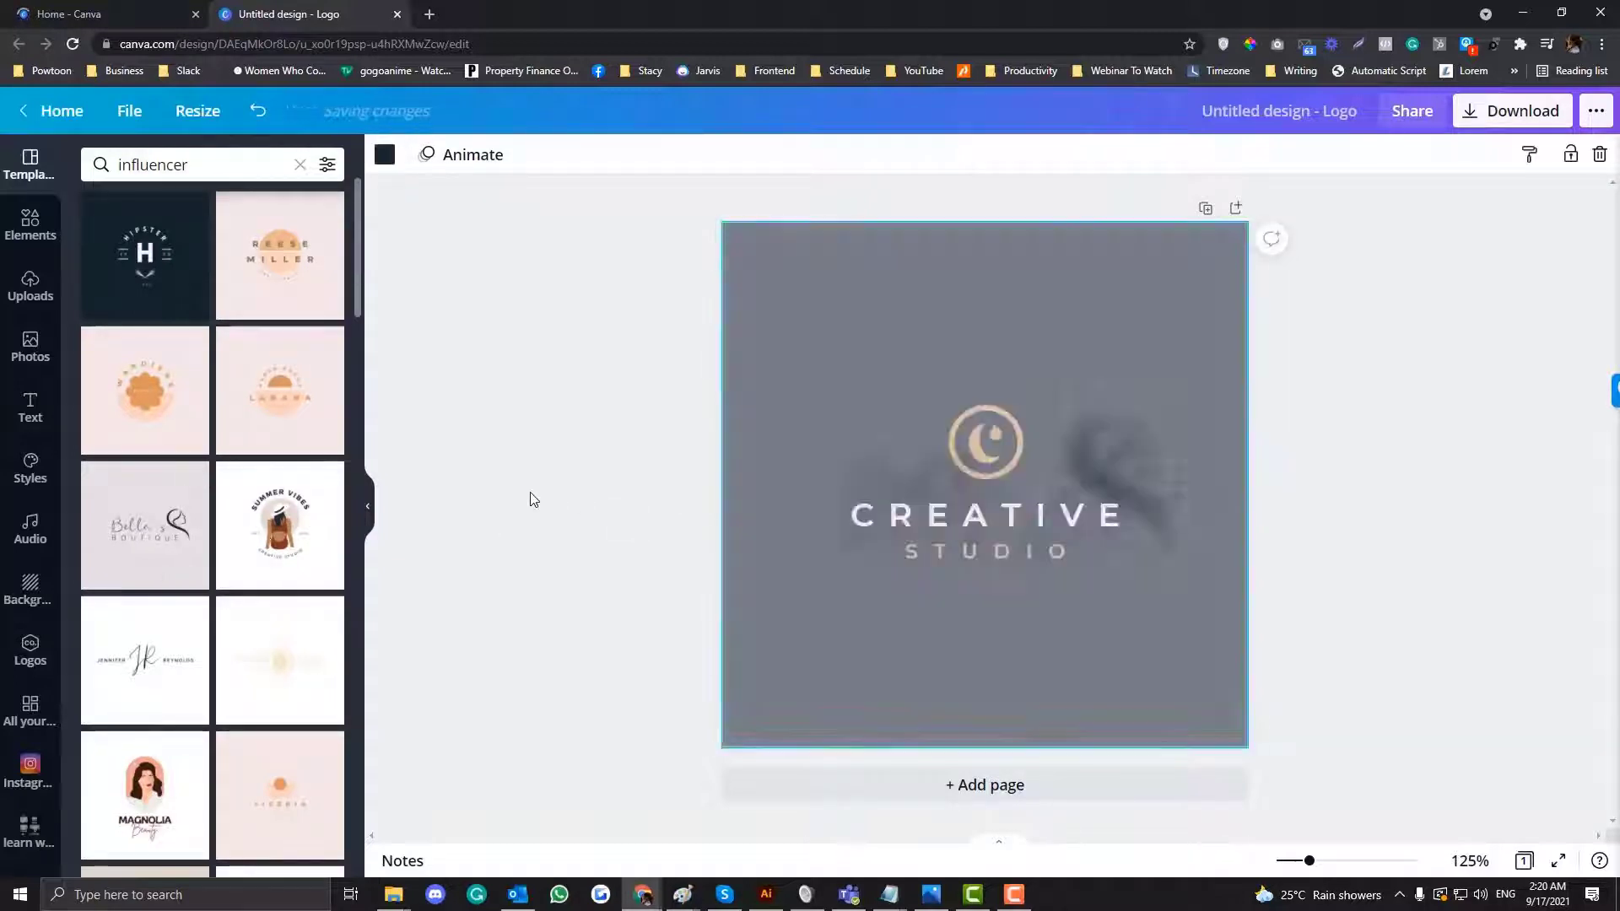
pyautogui.click(1235, 208)
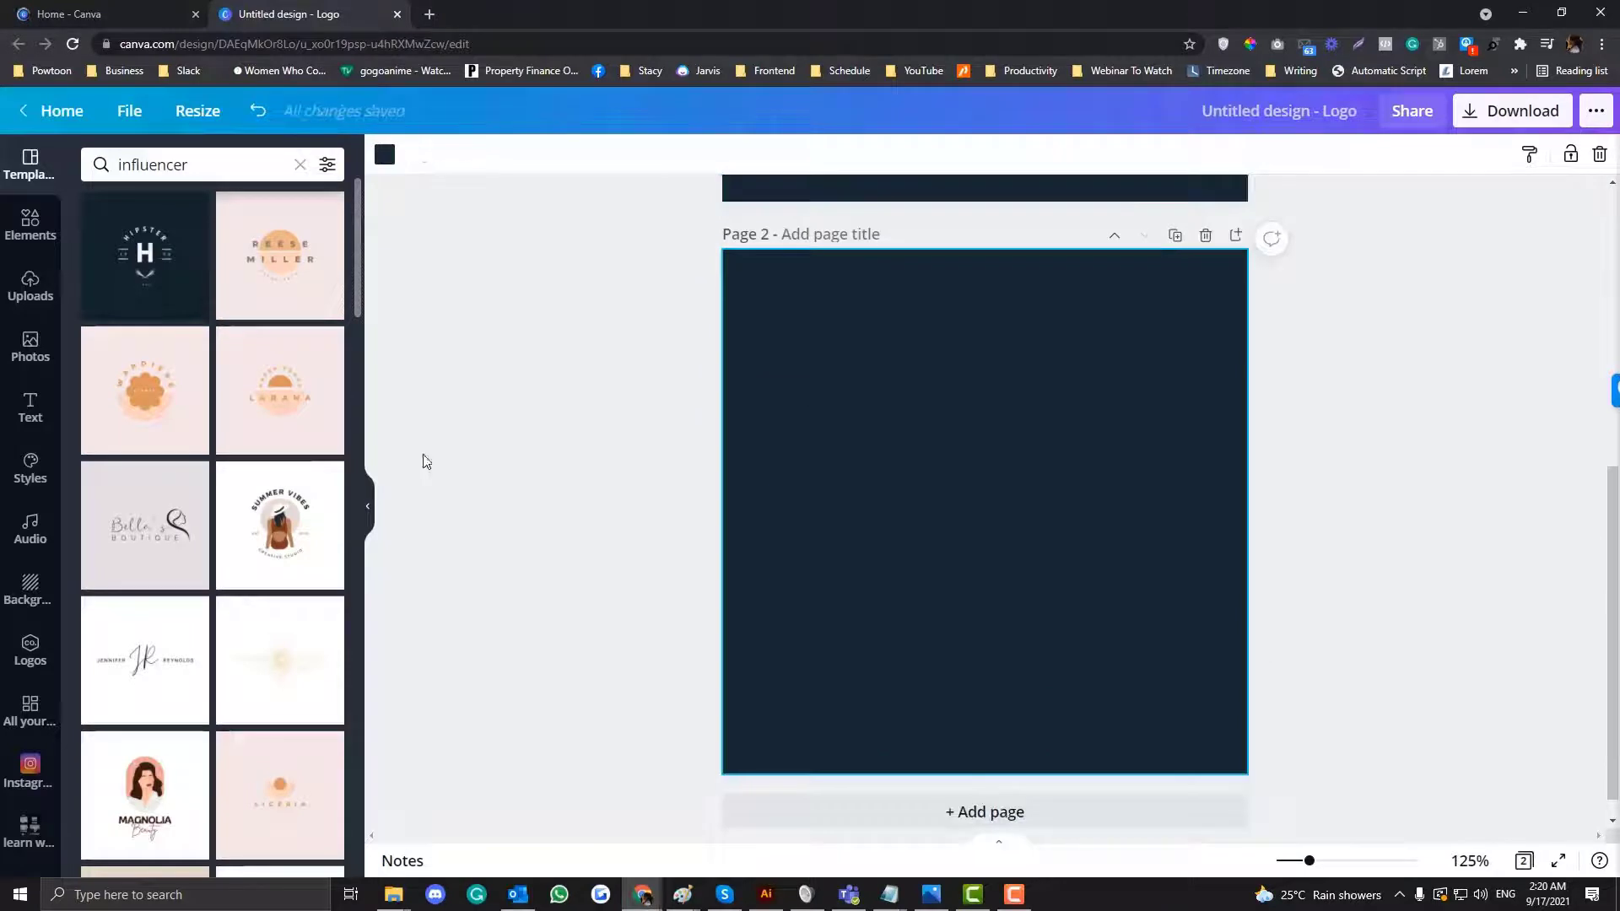
pyautogui.click(188, 473)
pyautogui.hotkey('ctrl', 'z')
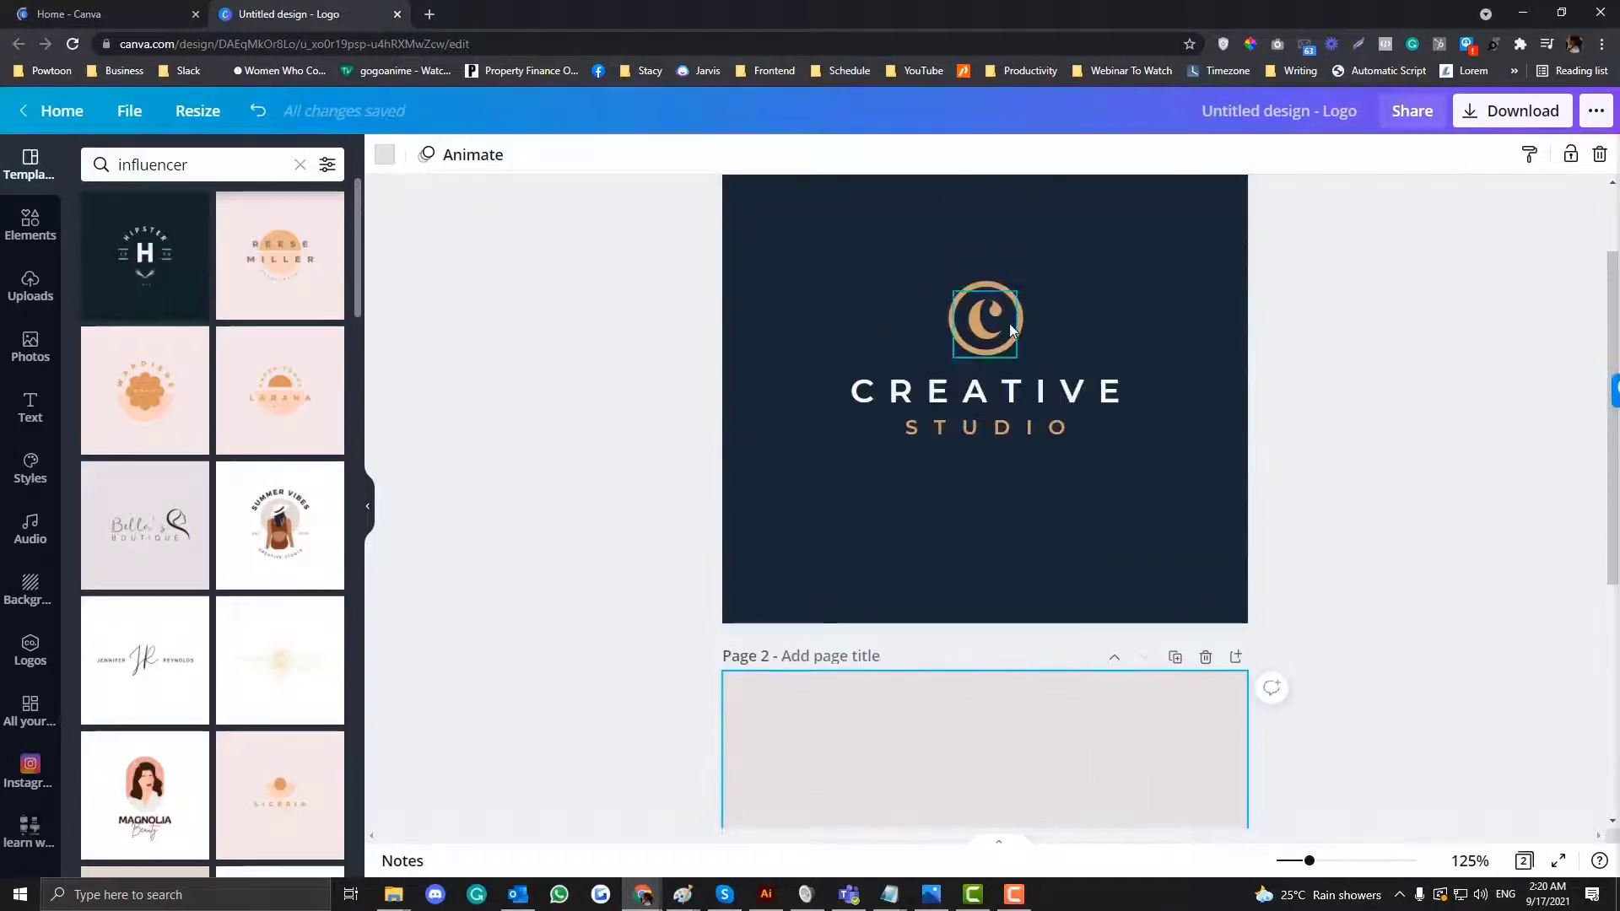
# Move the moon out of the gold ring and enlarge the ring above CREATIVE
pyautogui.moveTo(977, 335); pyautogui.dragTo(864, 346)
pyautogui.click(958, 321)
pyautogui.moveTo(1024, 281)
pyautogui.mouseDown()
pyautogui.moveTo(1084, 218)
pyautogui.moveTo(987, 288)
pyautogui.moveTo(998, 278)
pyautogui.mouseUp()
pyautogui.click(986, 390)
pyautogui.scroll(-4, 986, 507)
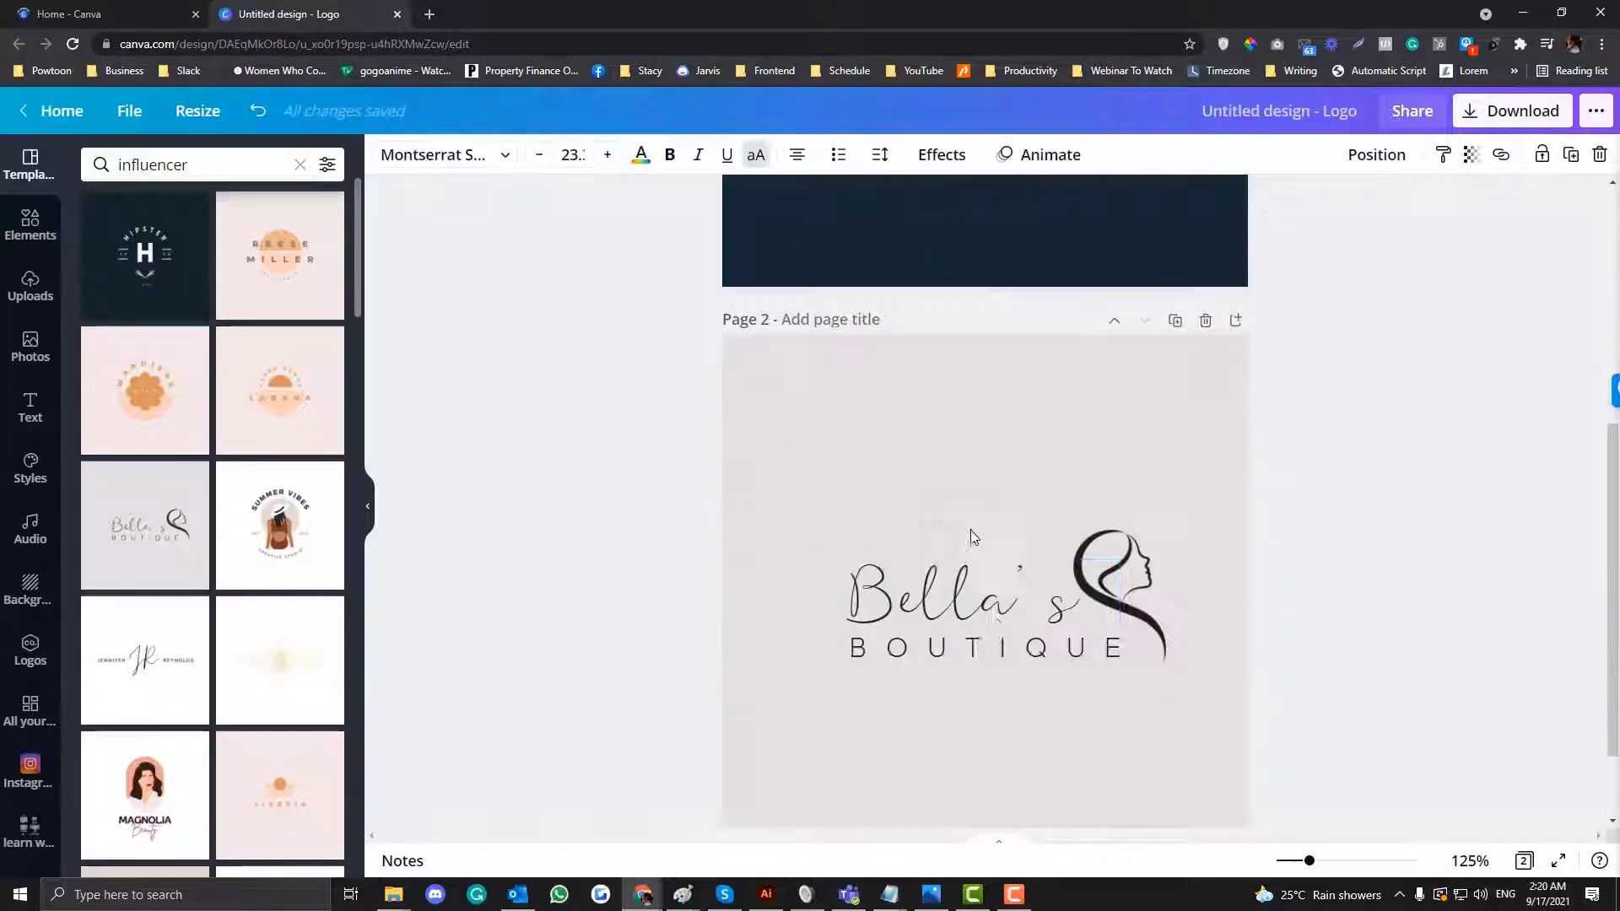
# Copy the face silhouette from page 2 into the centre of the ring
pyautogui.click(1137, 571)
pyautogui.hotkey('ctrl', 'c')
pyautogui.scroll(5, 1097, 540)
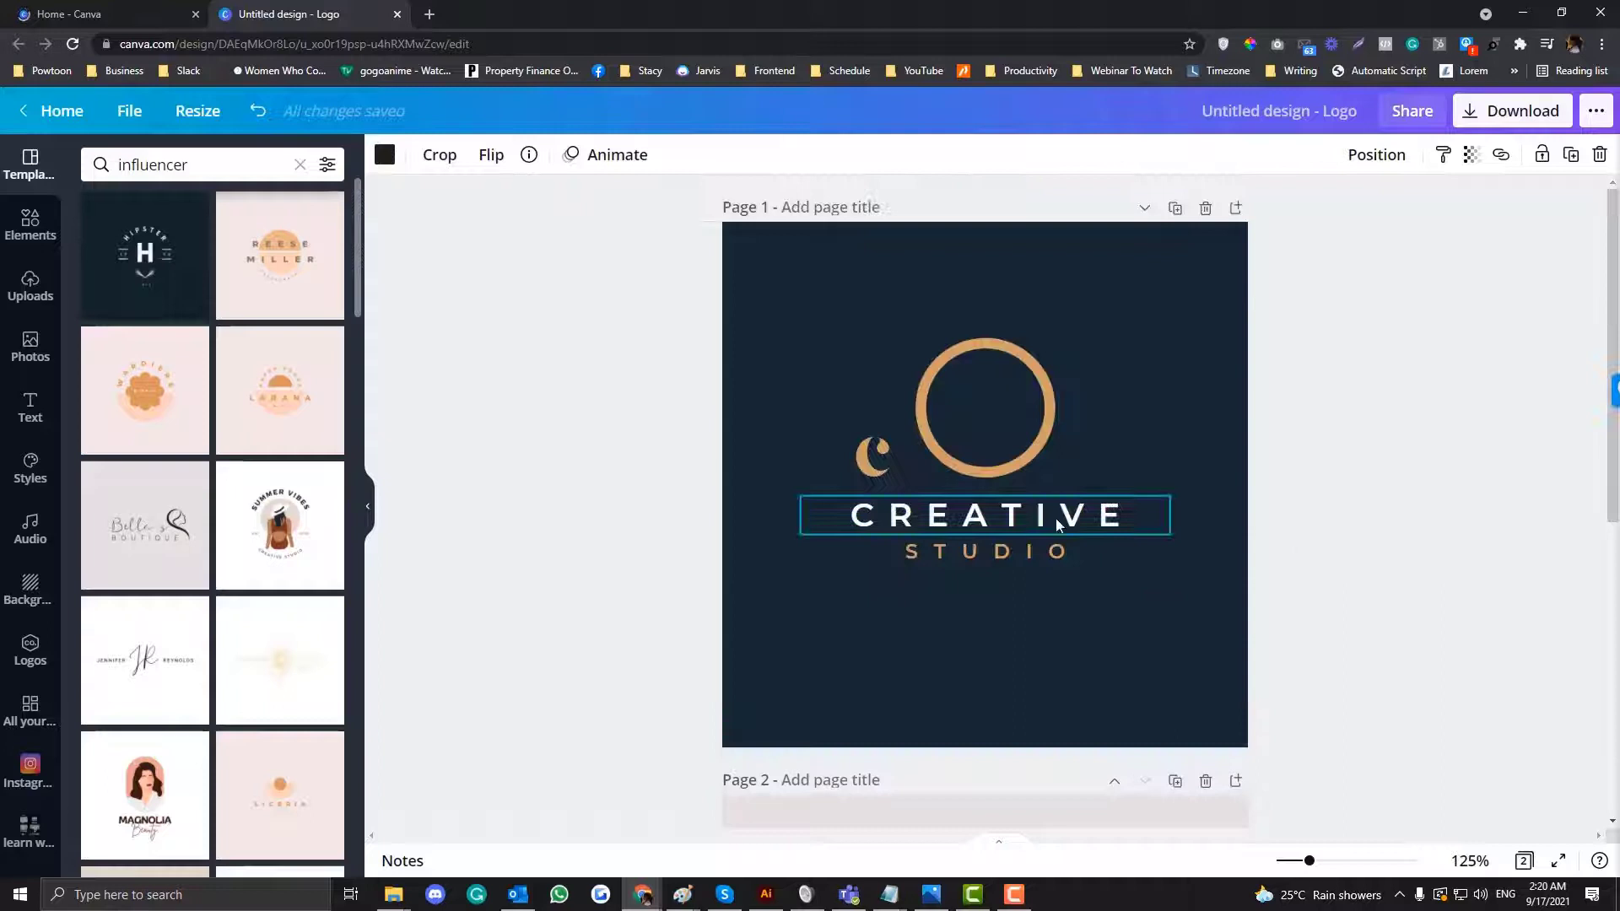
pyautogui.click(975, 393)
pyautogui.hotkey('ctrl', 'v')
pyautogui.moveTo(1117, 458); pyautogui.dragTo(972, 391)
# Delete the small moon-shaped letter c
pyautogui.click(835, 469)
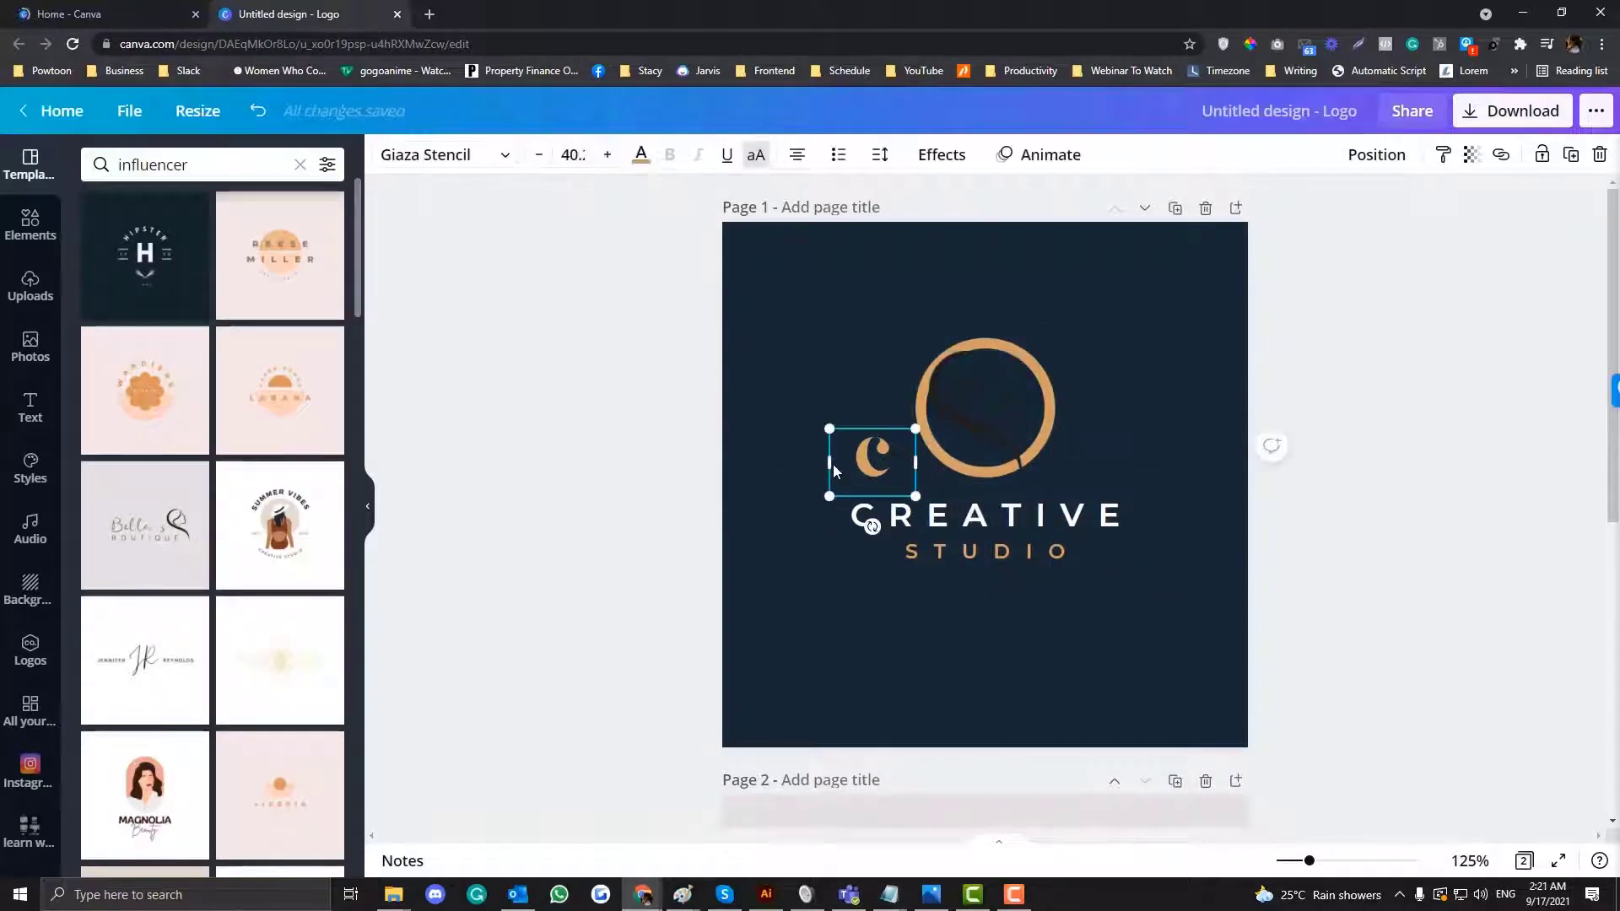
pyautogui.press('Delete')
pyautogui.scroll(-3, 842, 604)
# Delete page 2 and recolour the face graphic gold
pyautogui.click(1204, 527)
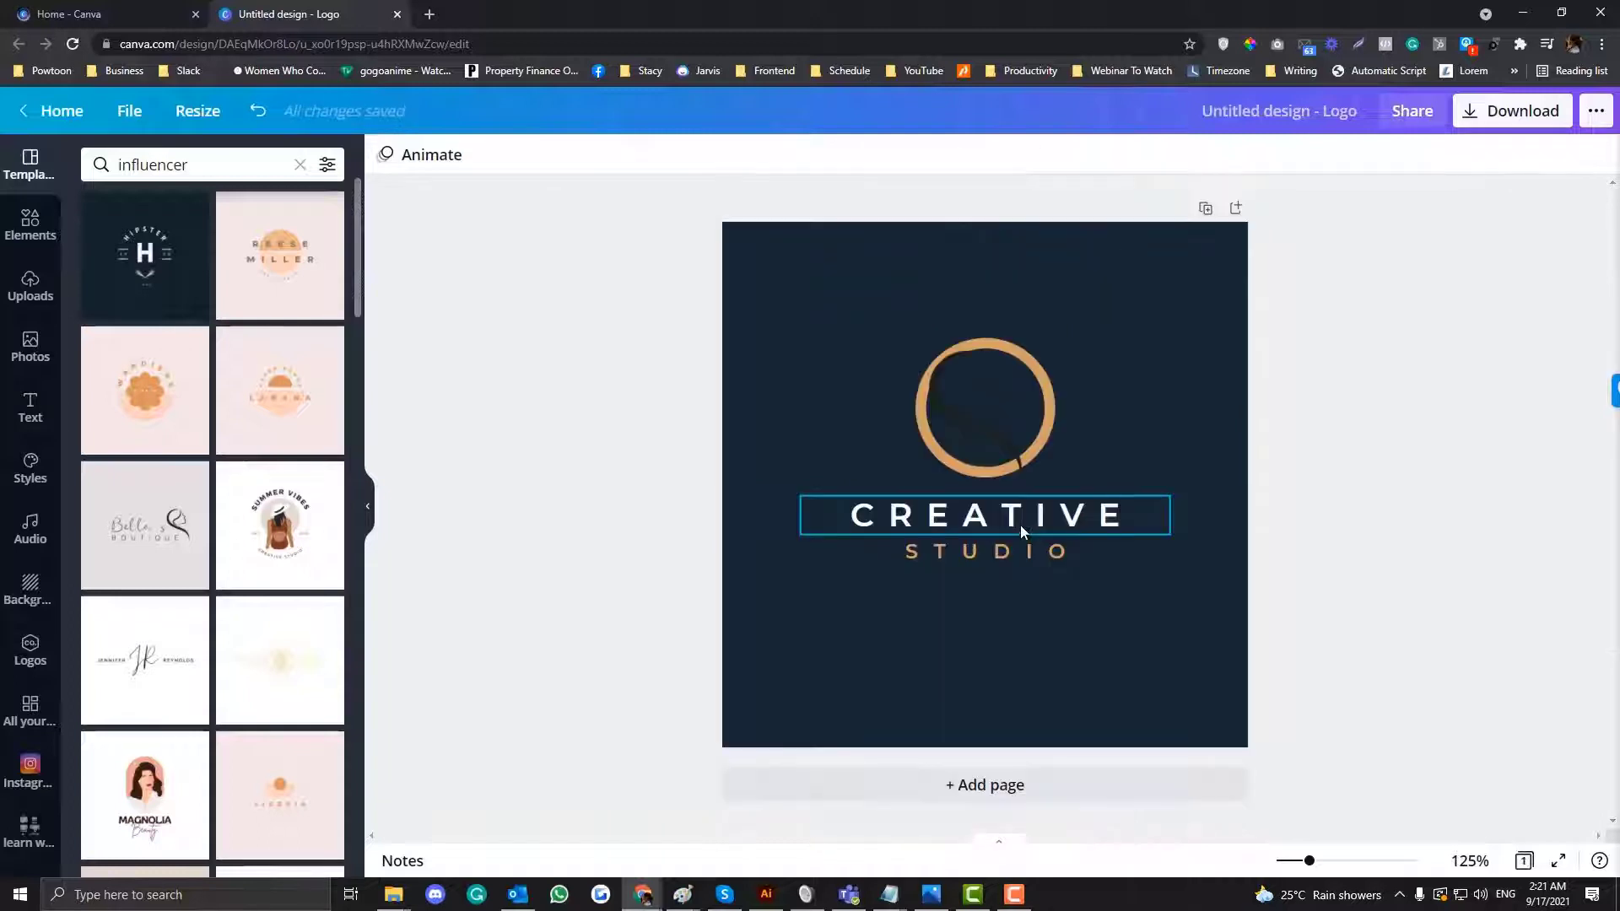
pyautogui.click(965, 418)
pyautogui.click(384, 155)
pyautogui.click(240, 253)
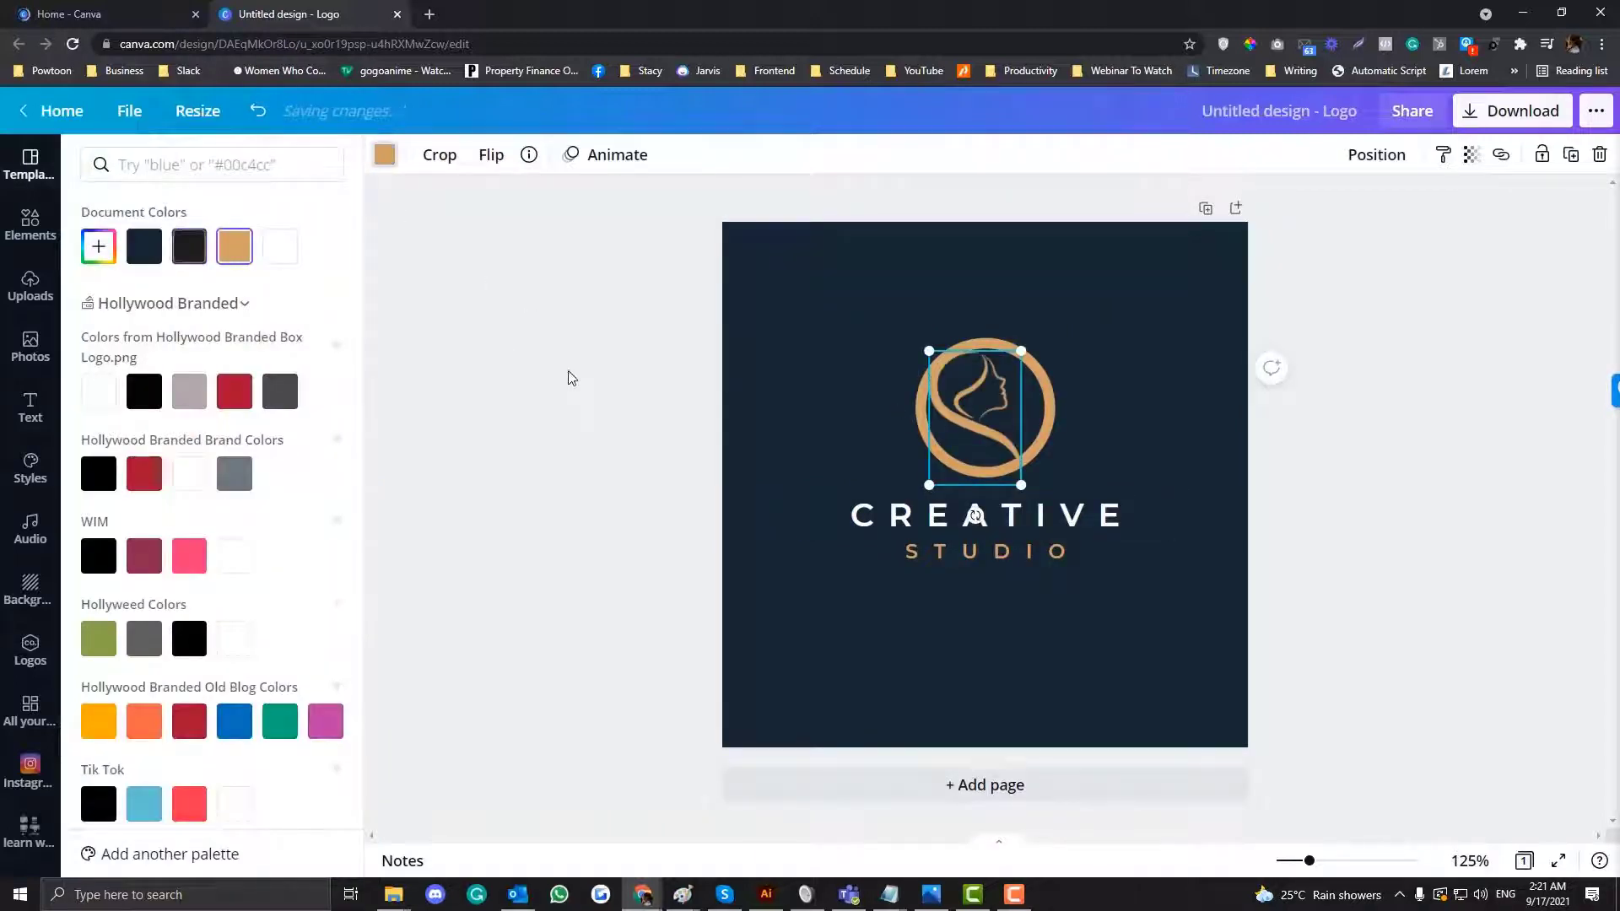
pyautogui.click(586, 384)
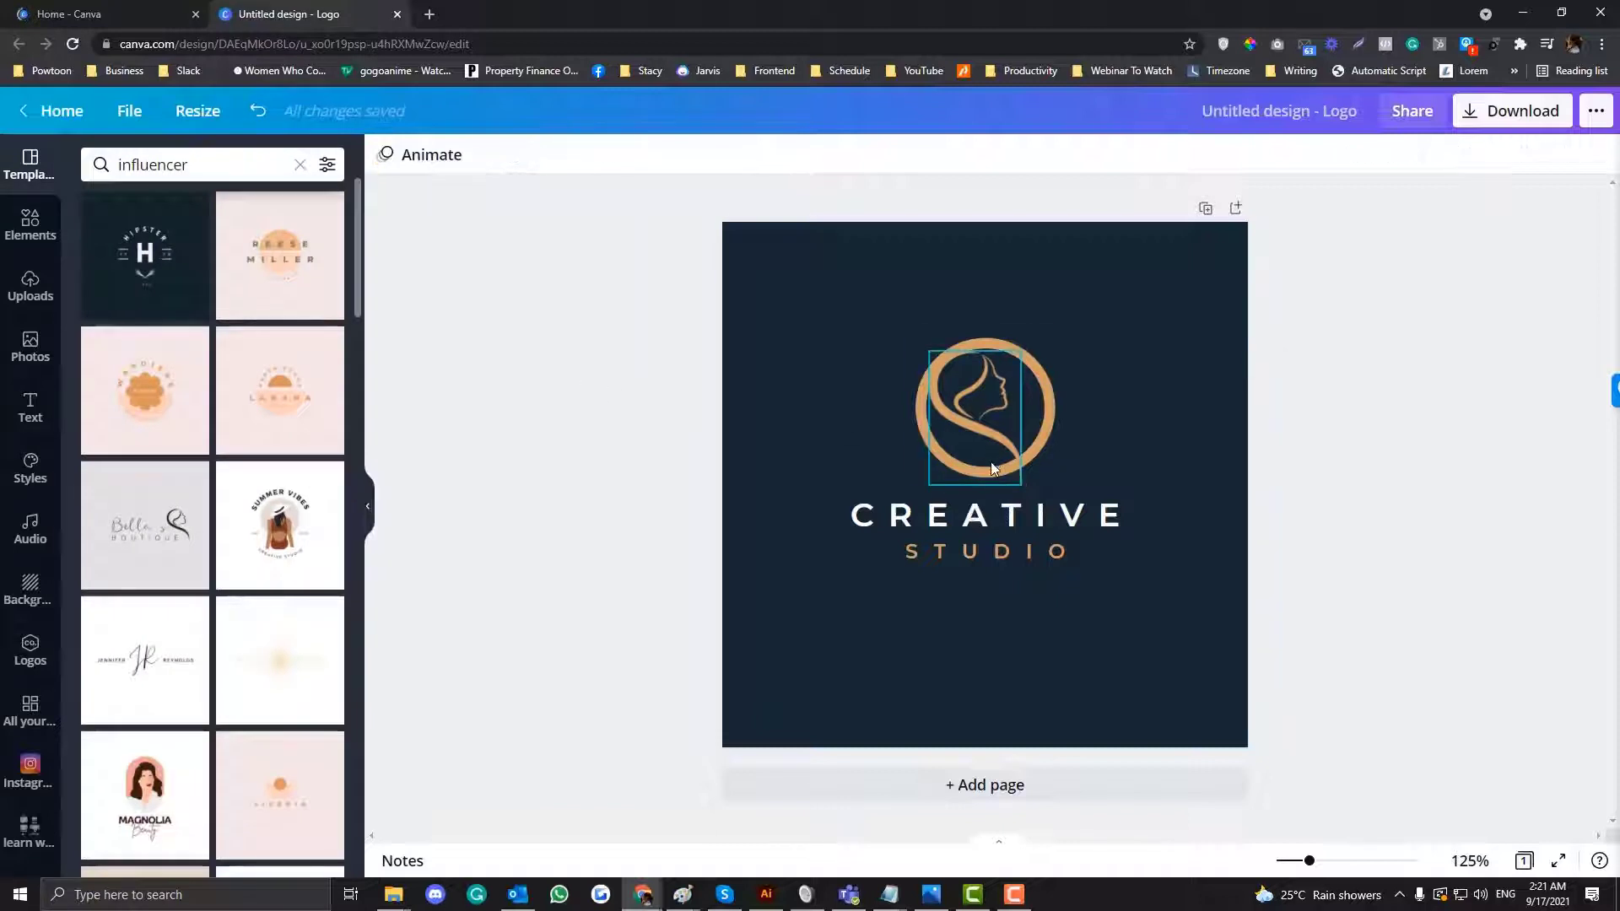
# Enlarge the ring emblem to 151 by 151 around the face
pyautogui.click(1048, 451)
pyautogui.moveTo(1057, 477); pyautogui.dragTo(1065, 484)
pyautogui.click(1144, 413)
pyautogui.click(1053, 447)
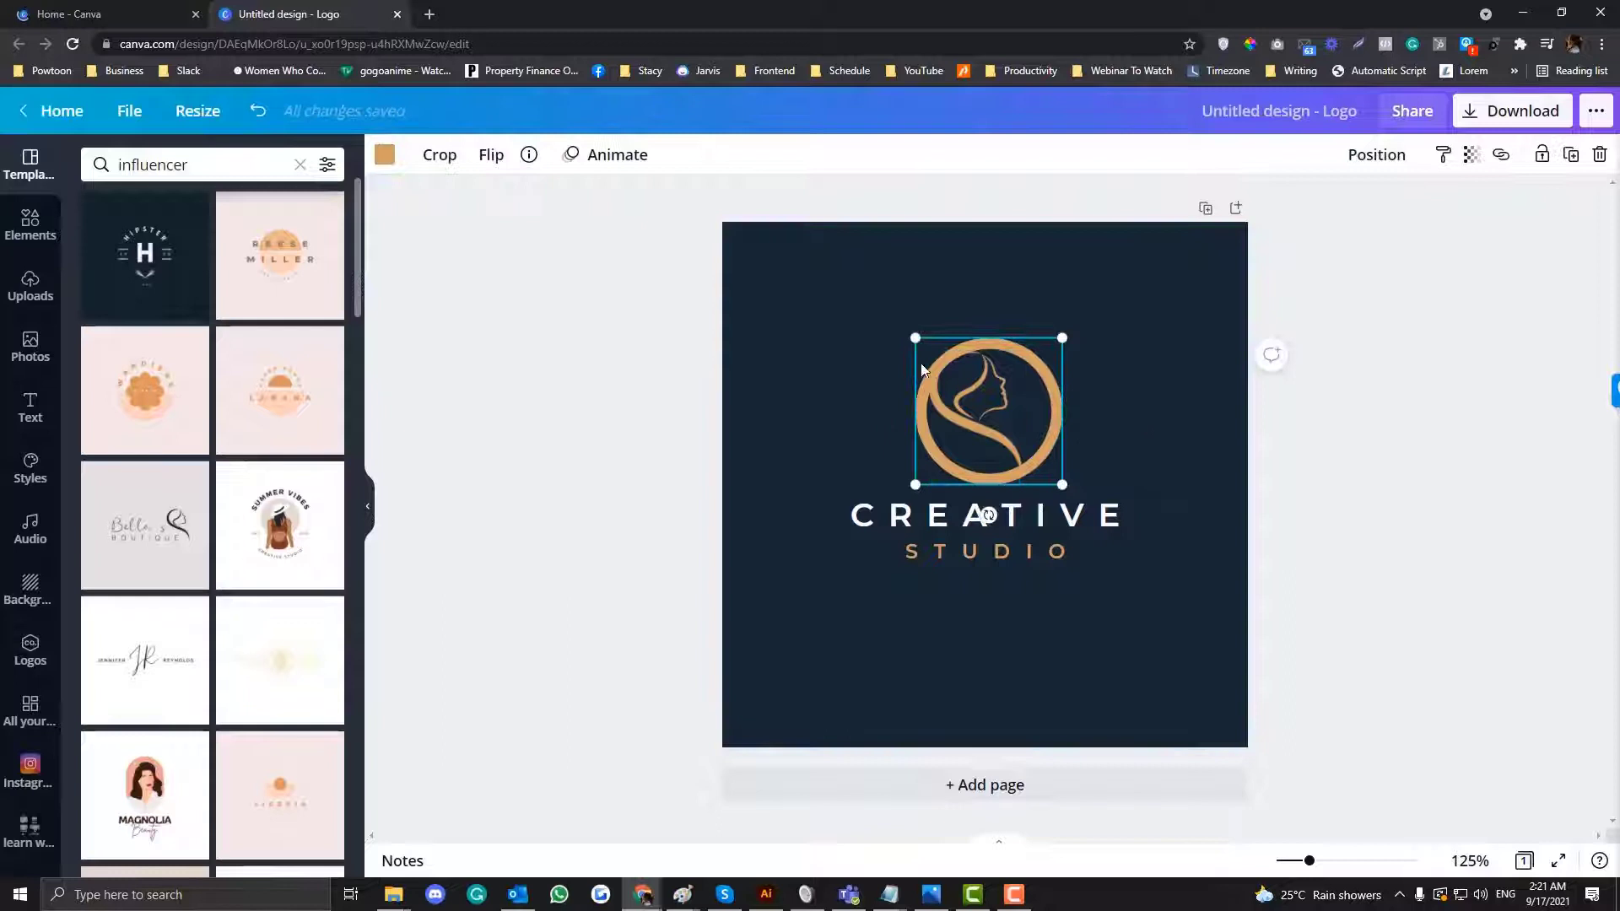
pyautogui.moveTo(916, 338); pyautogui.dragTo(909, 332)
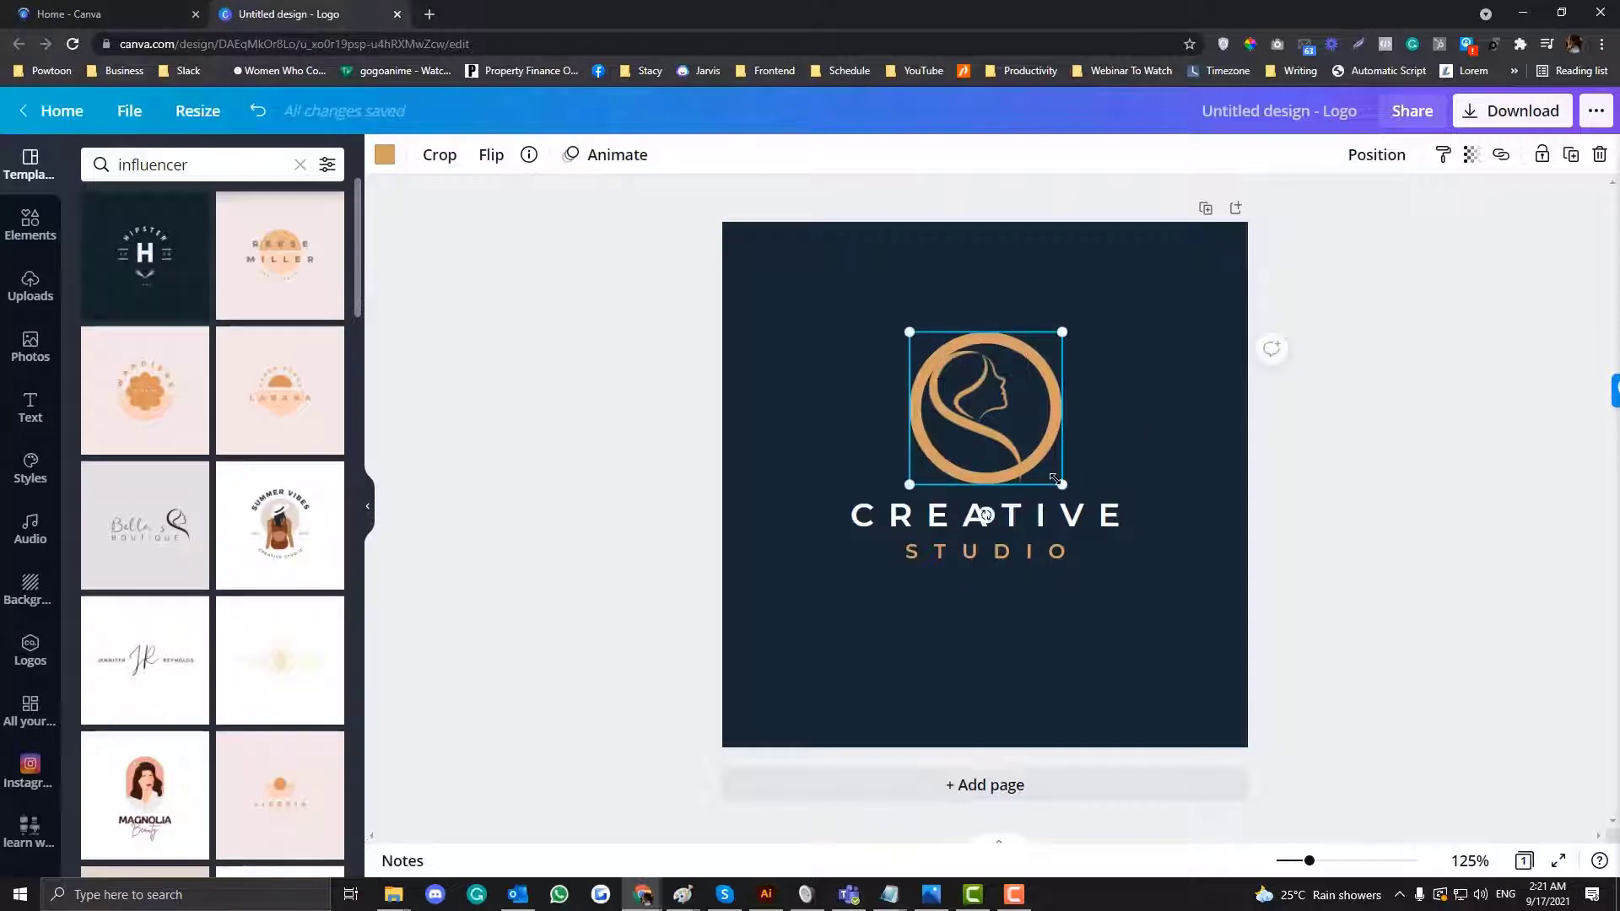
pyautogui.moveTo(1055, 479); pyautogui.dragTo(1064, 484)
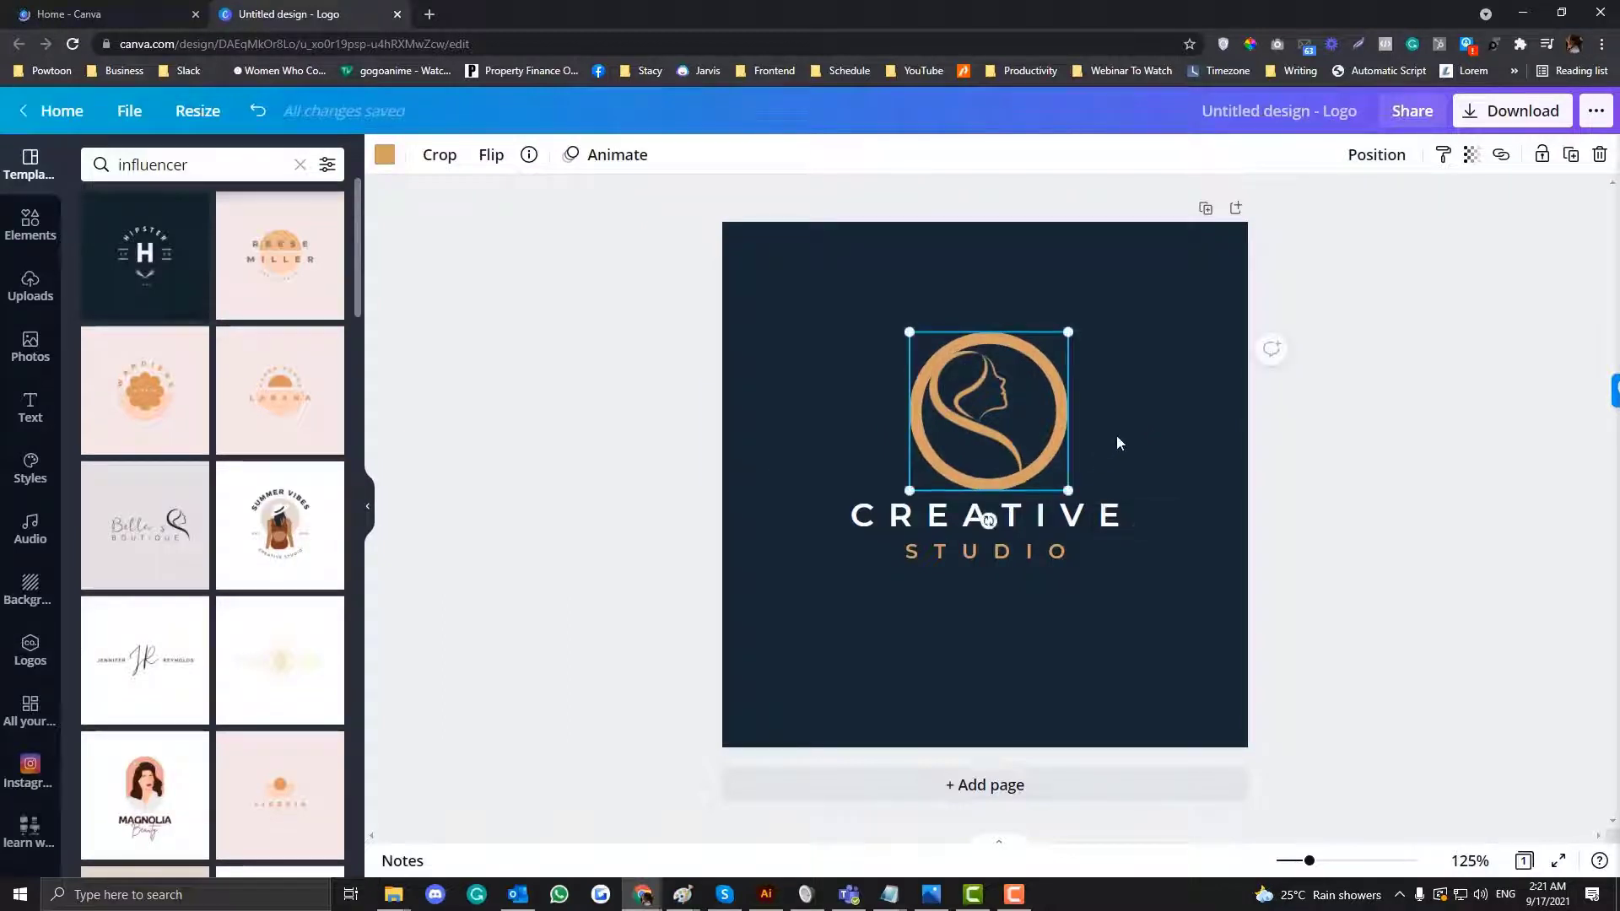
pyautogui.click(1116, 435)
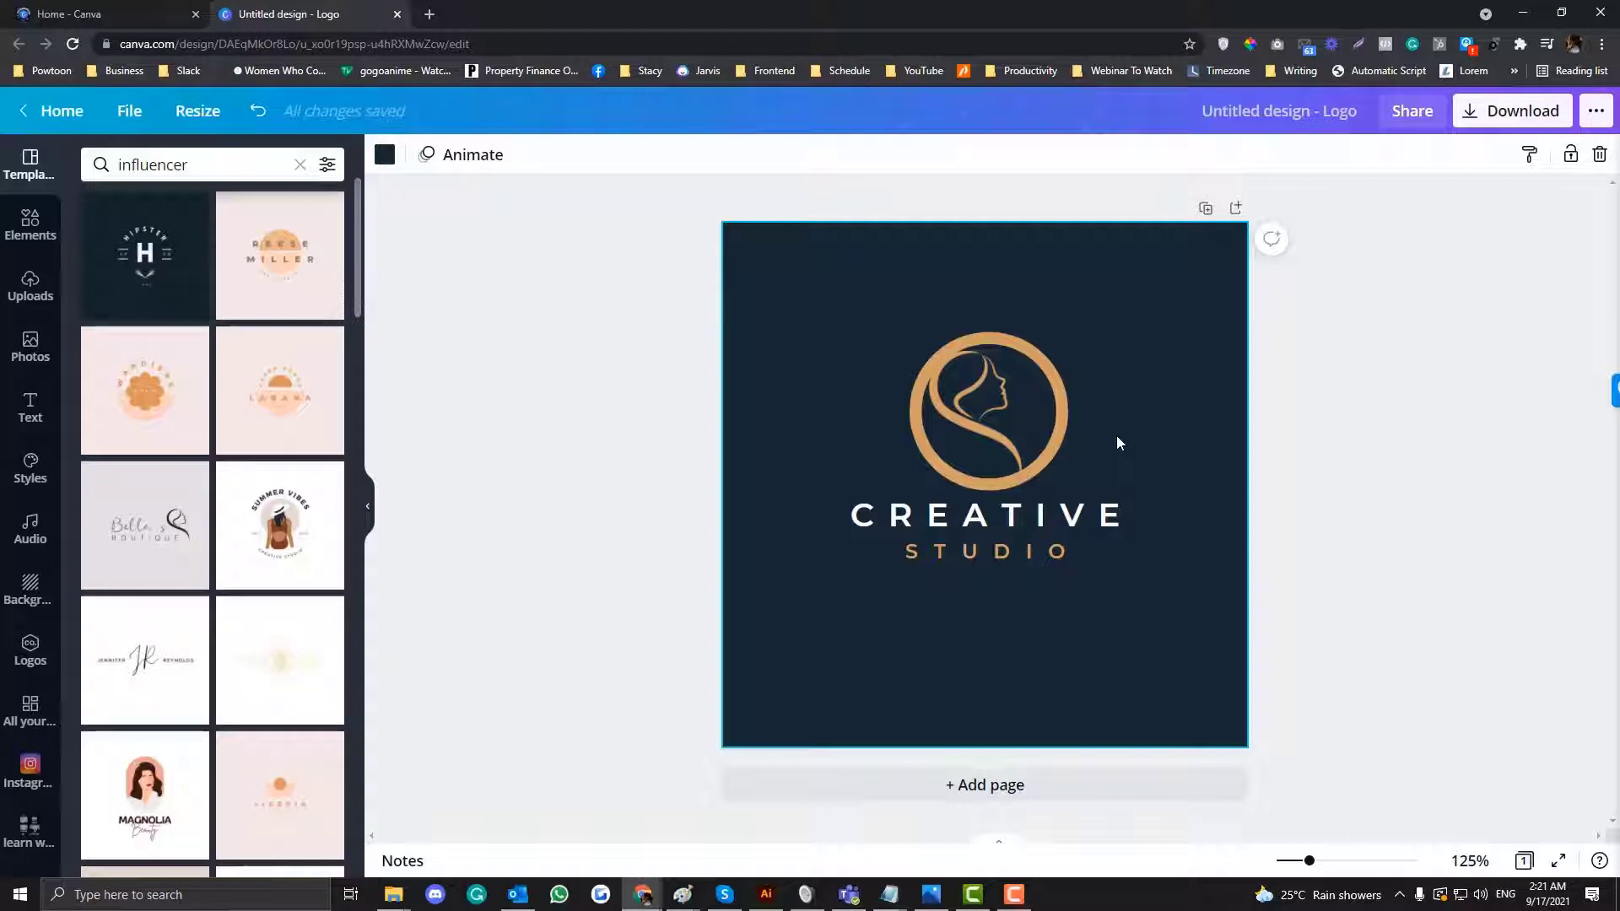
# Deselect the design and bring up the Download options with PNG selected
pyautogui.click(657, 308)
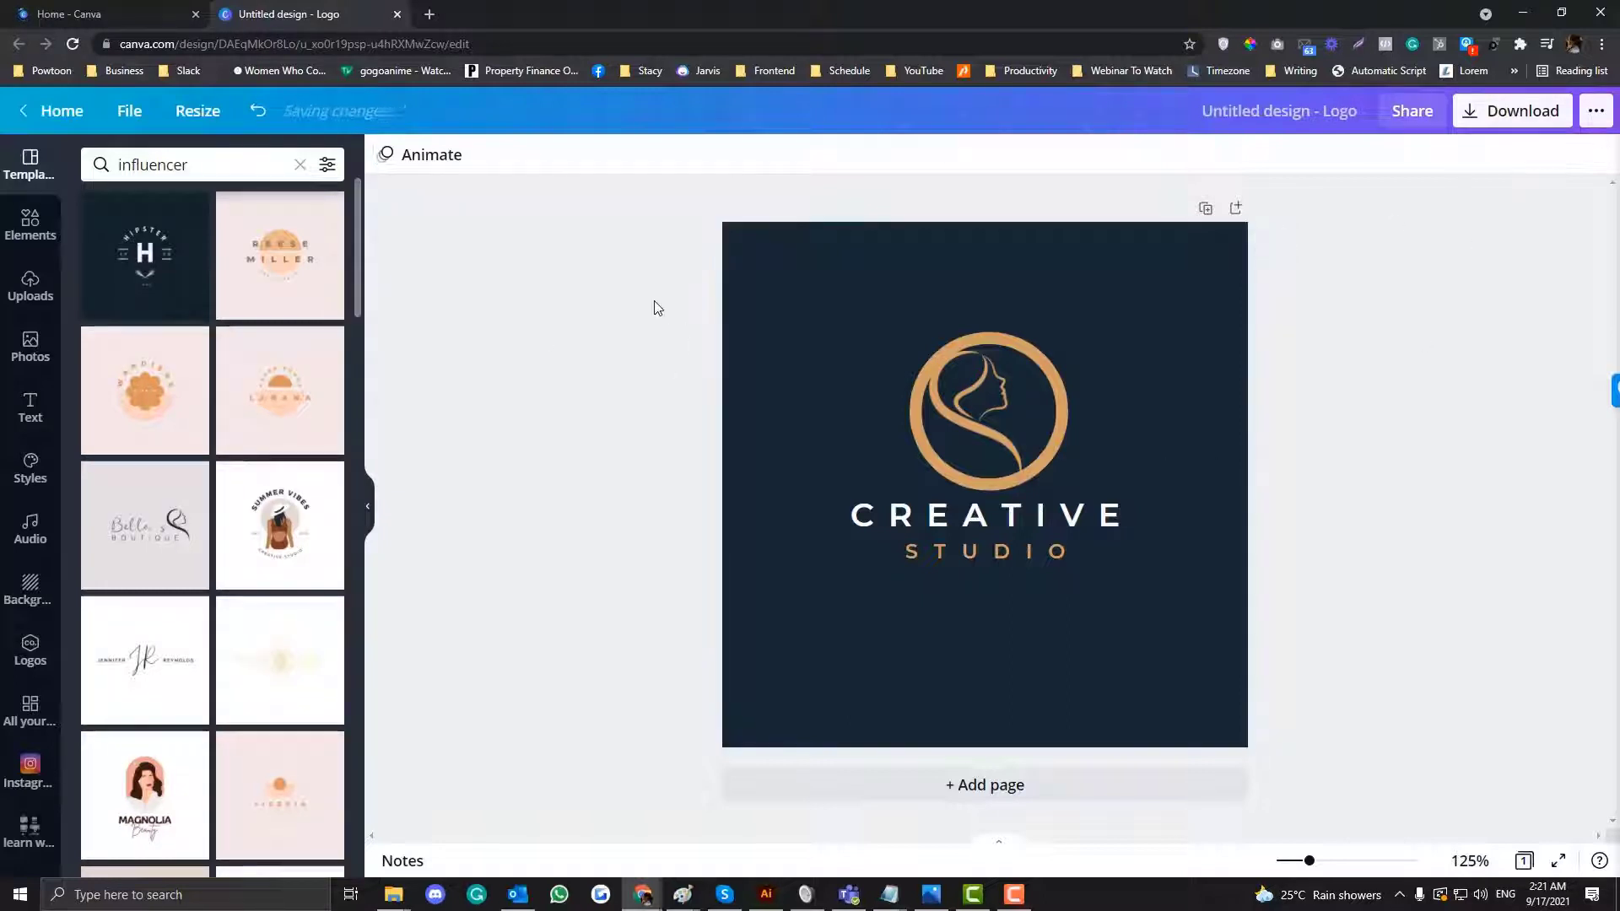
pyautogui.click(1503, 116)
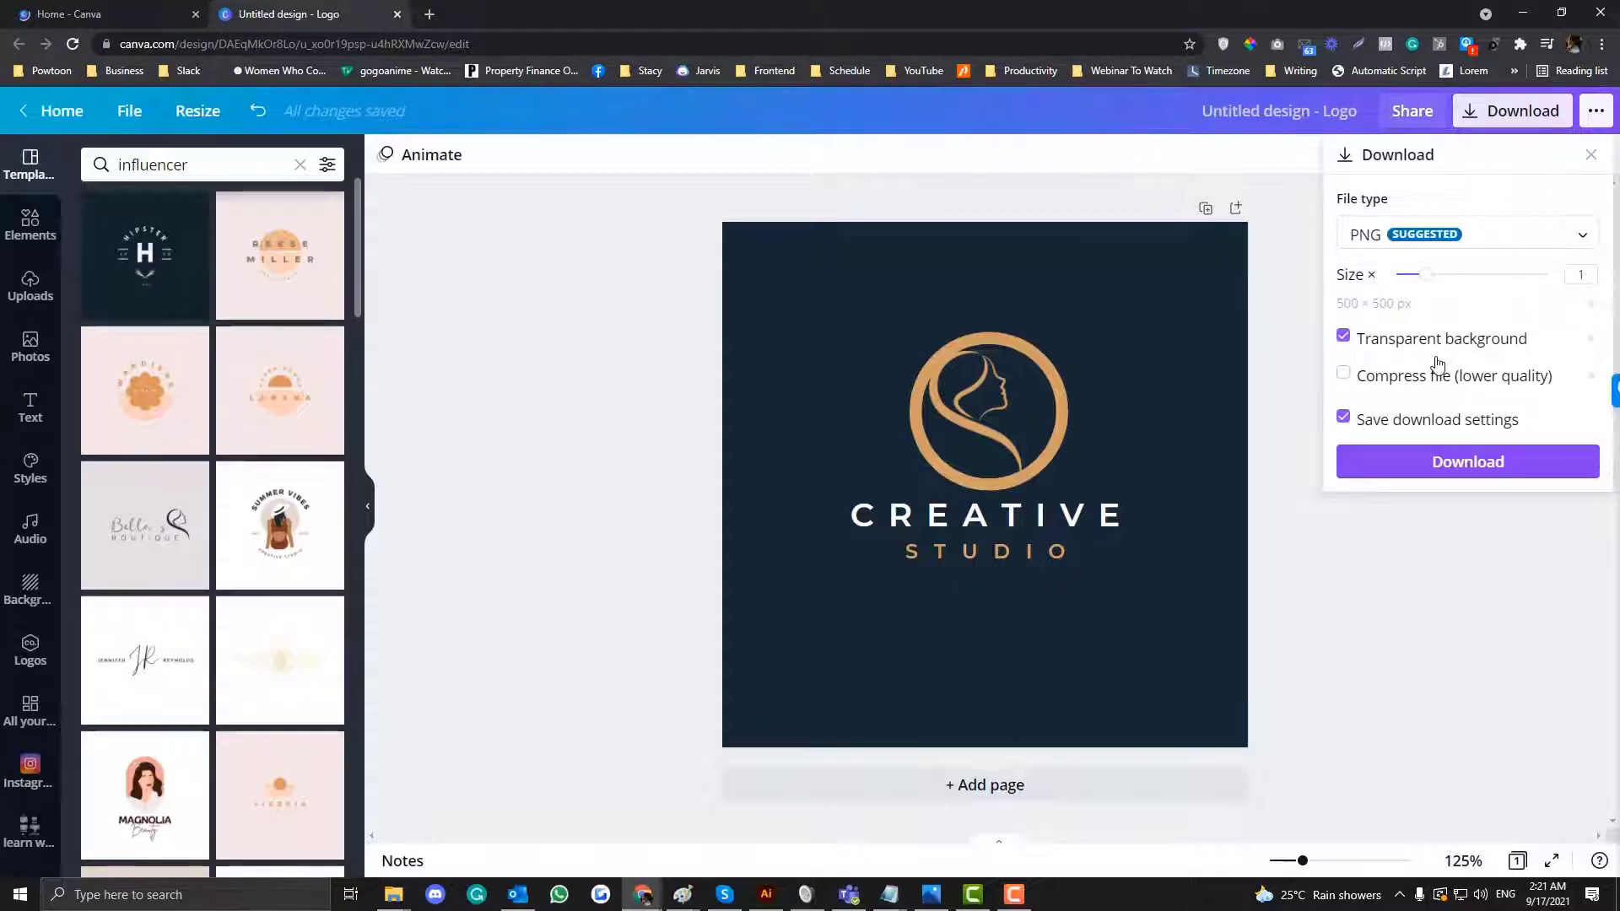
# Turn the CREATIVE text gold using the tan swatch
pyautogui.click(1112, 519)
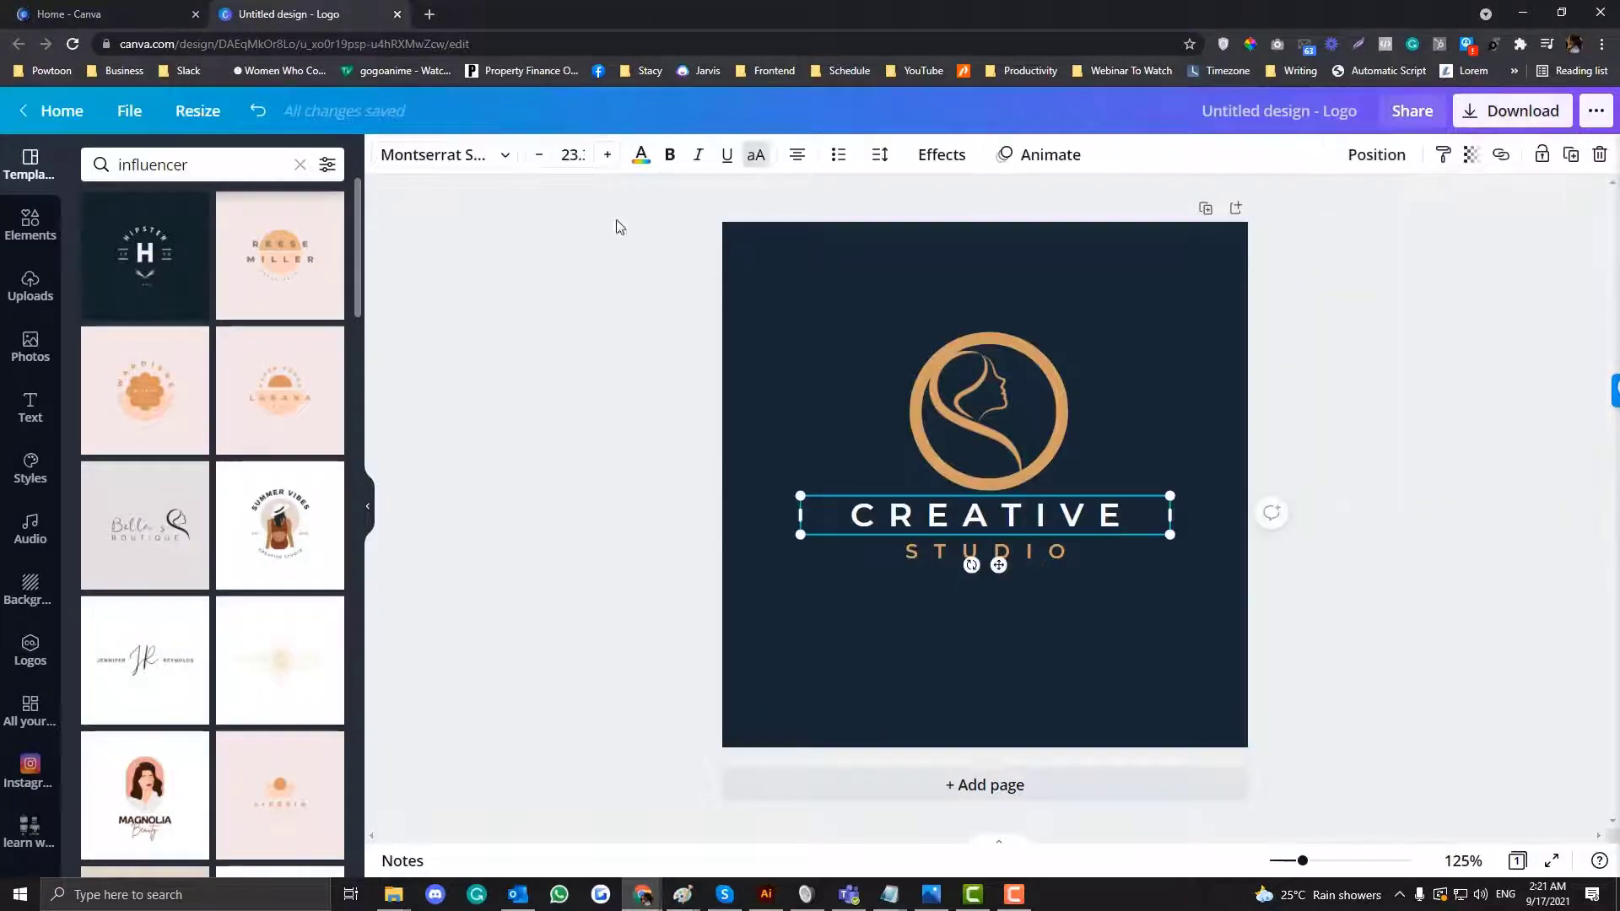
pyautogui.click(641, 156)
pyautogui.click(188, 245)
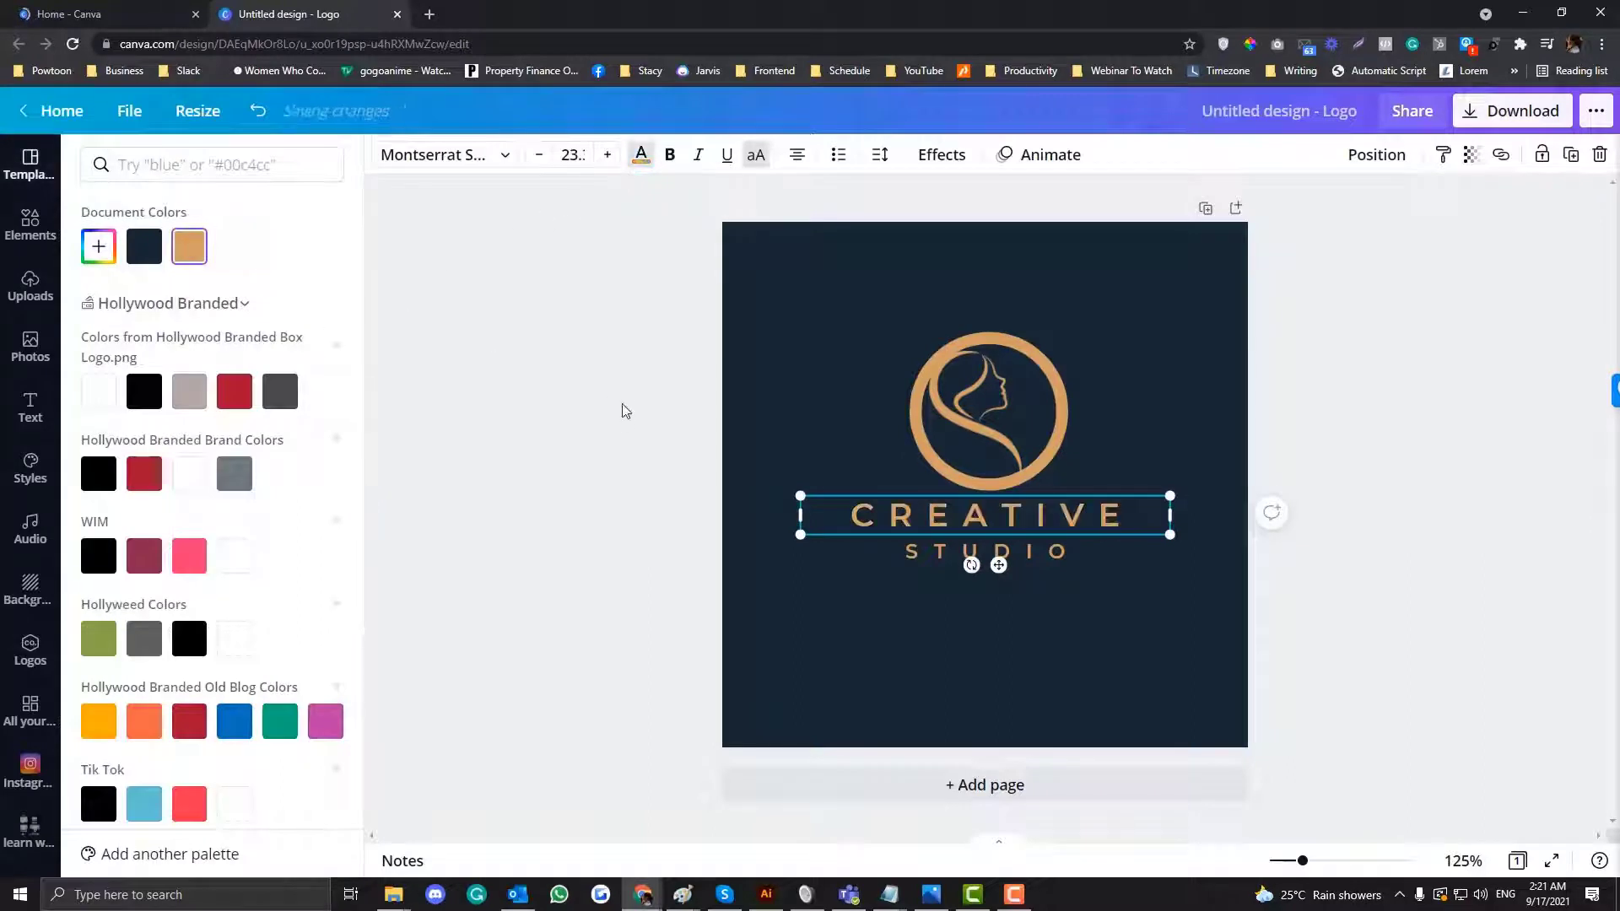
# Download the logo as a PNG file
pyautogui.click(1445, 341)
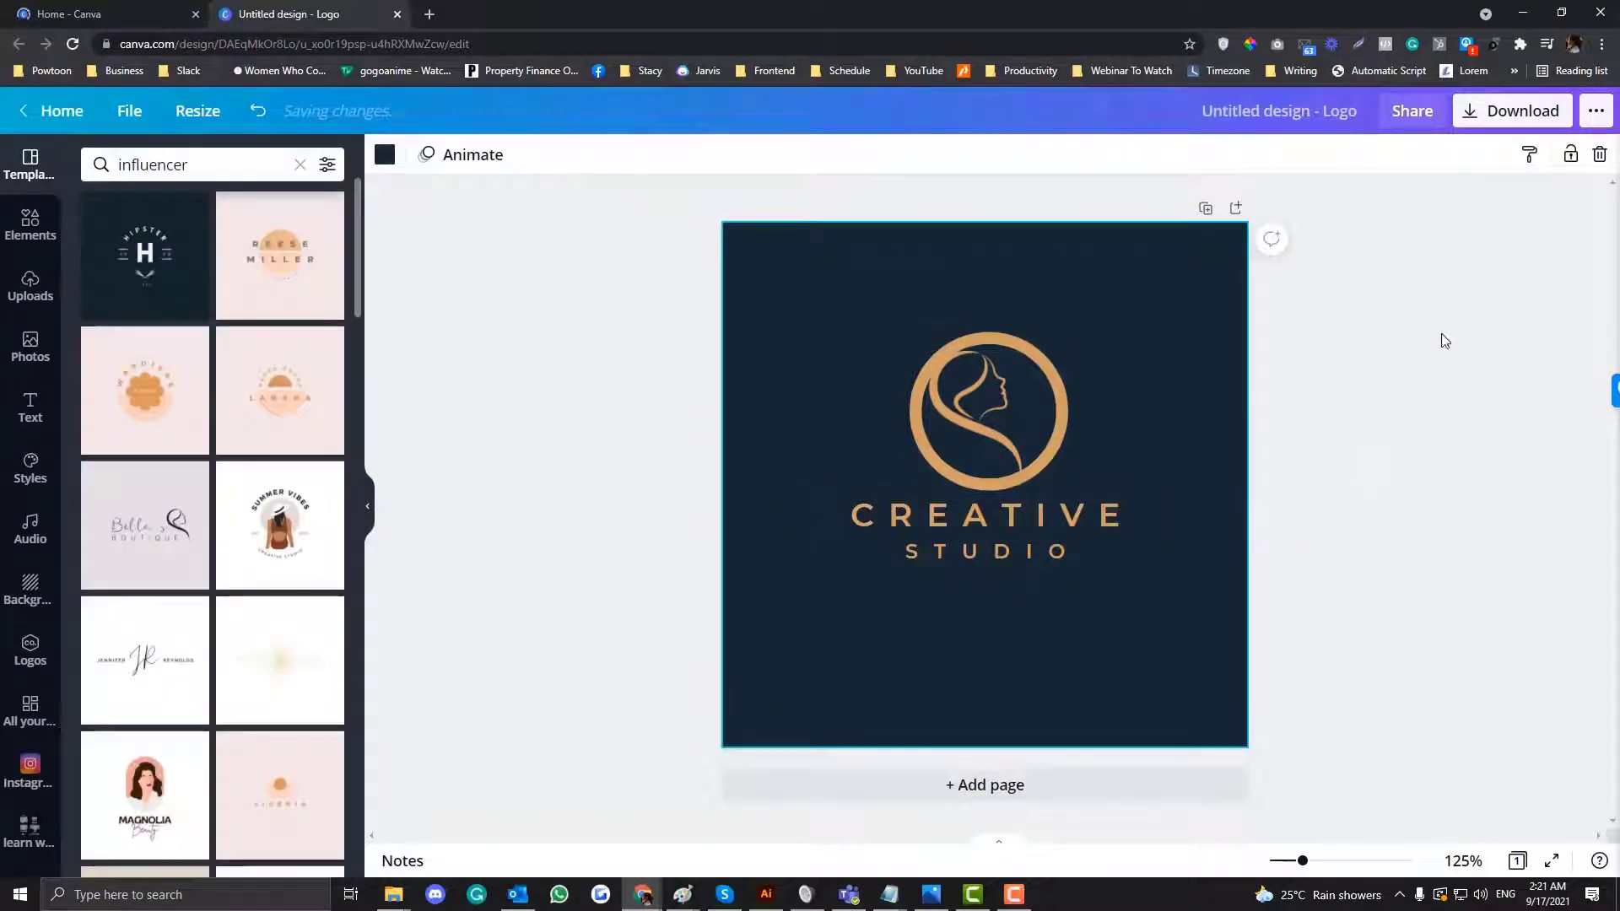
pyautogui.click(1507, 127)
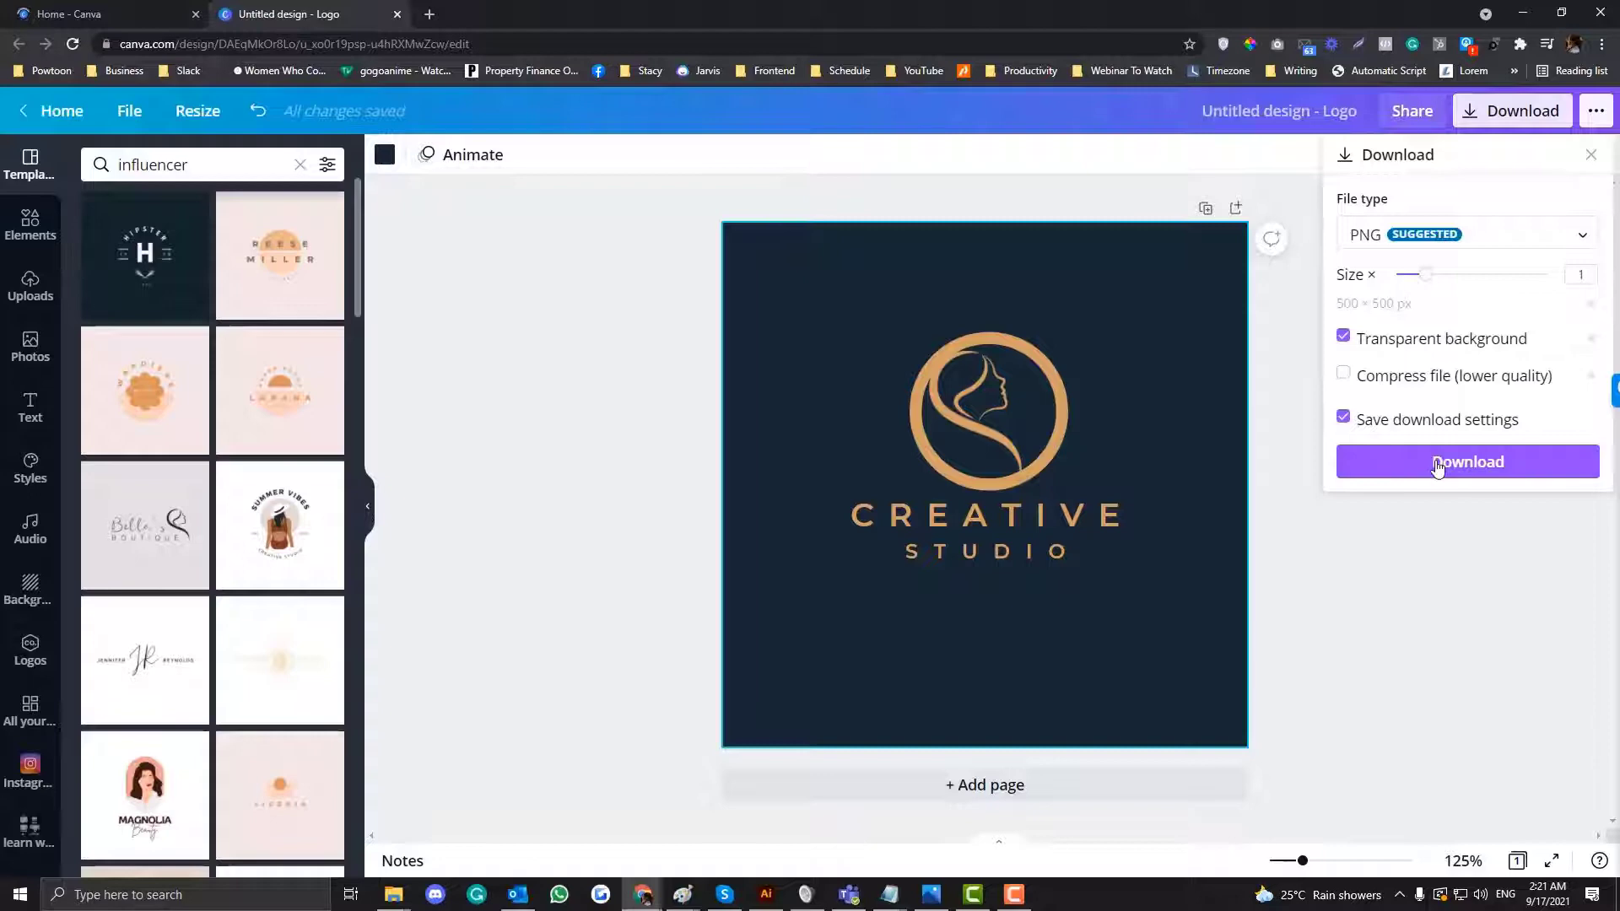
pyautogui.click(1438, 465)
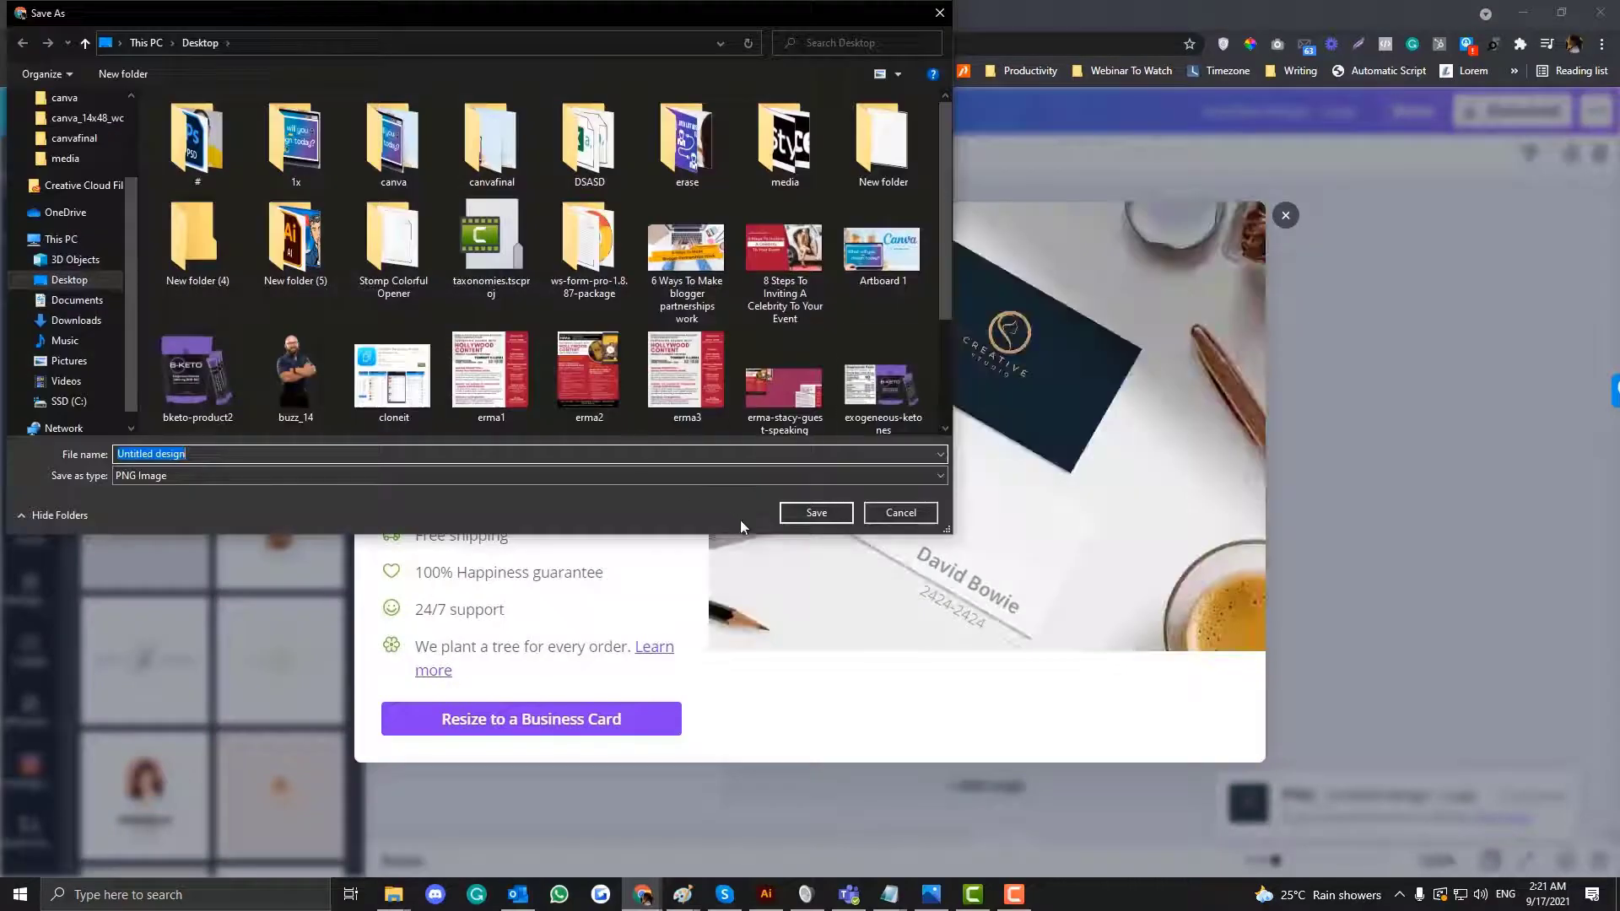
# Save Untitled design.png to the Desktop, open it in Photos, then close Photos
pyautogui.click(815, 513)
pyautogui.click(180, 853)
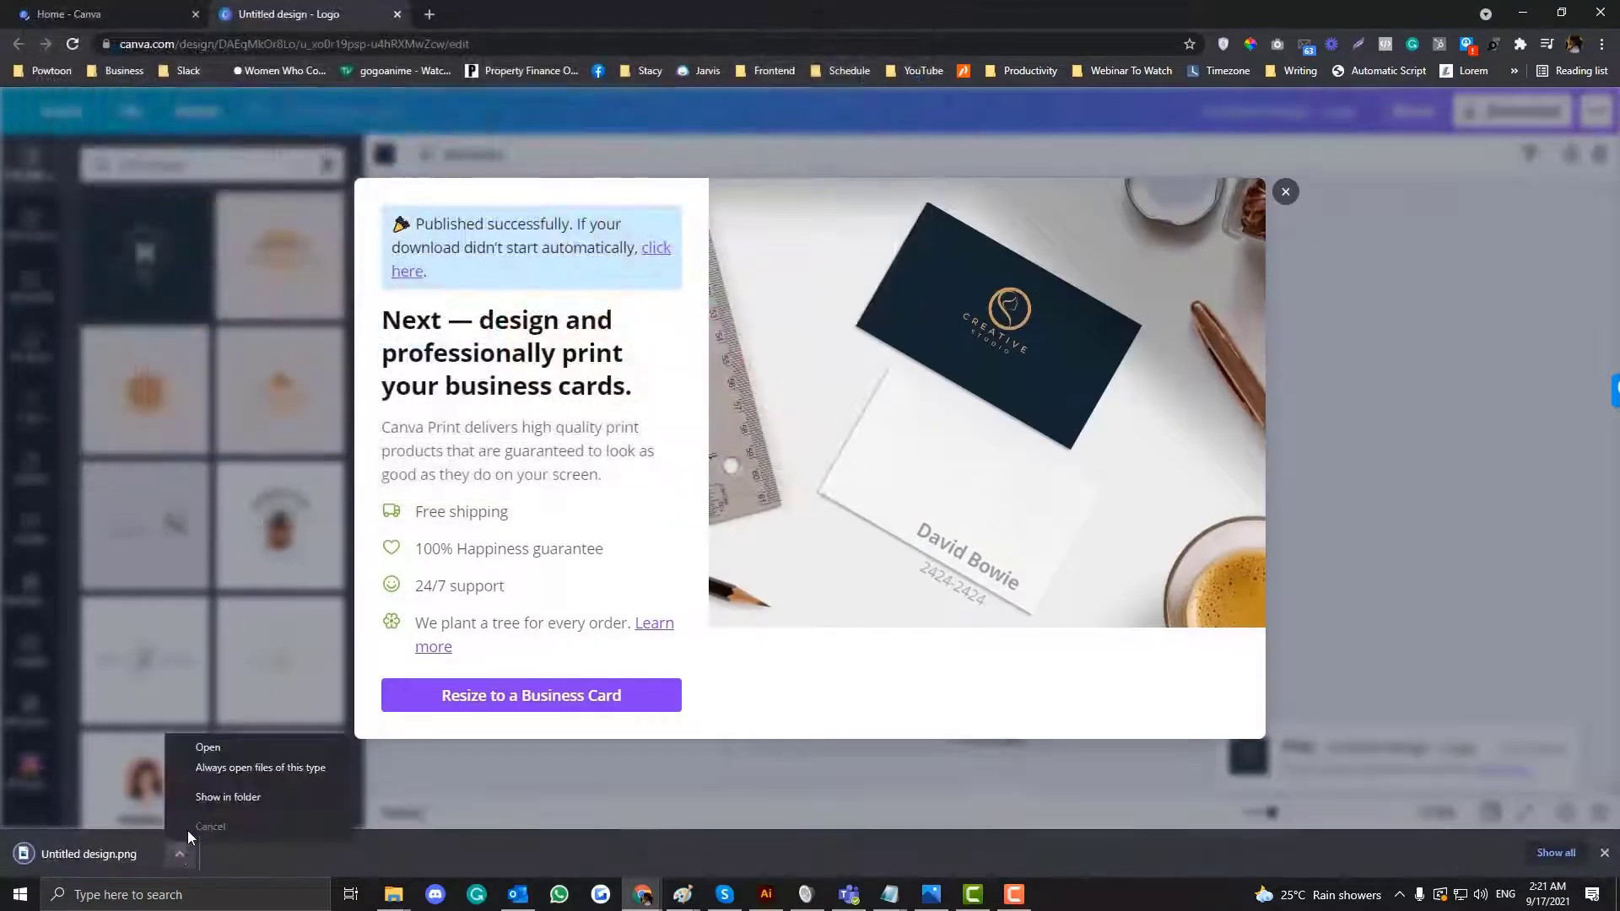
pyautogui.click(209, 798)
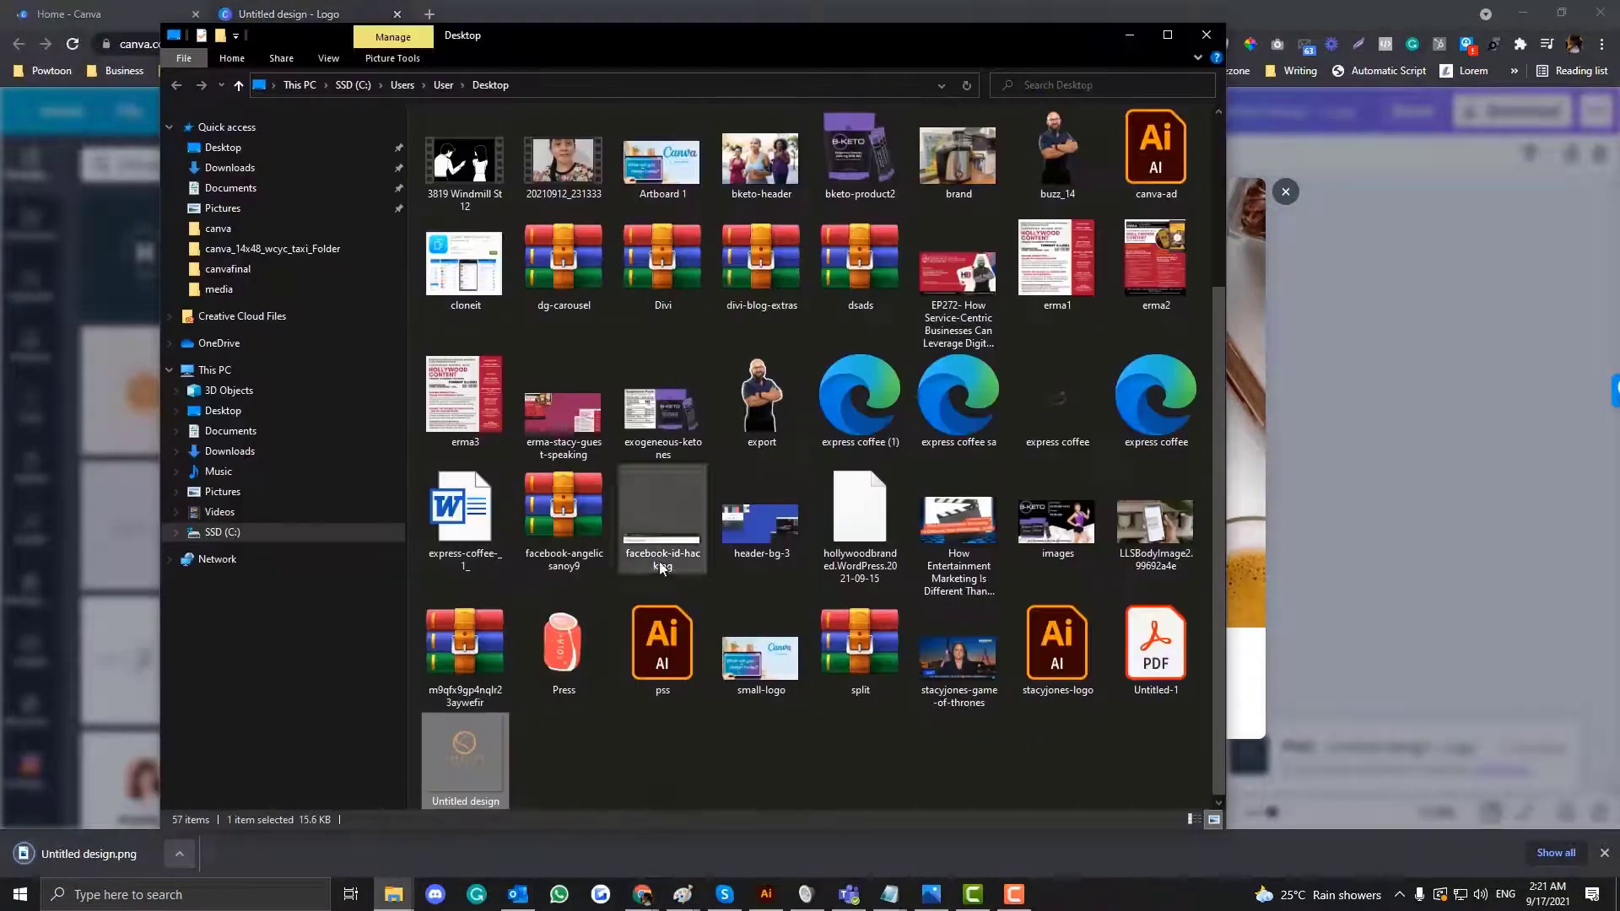
pyautogui.doubleClick(491, 747)
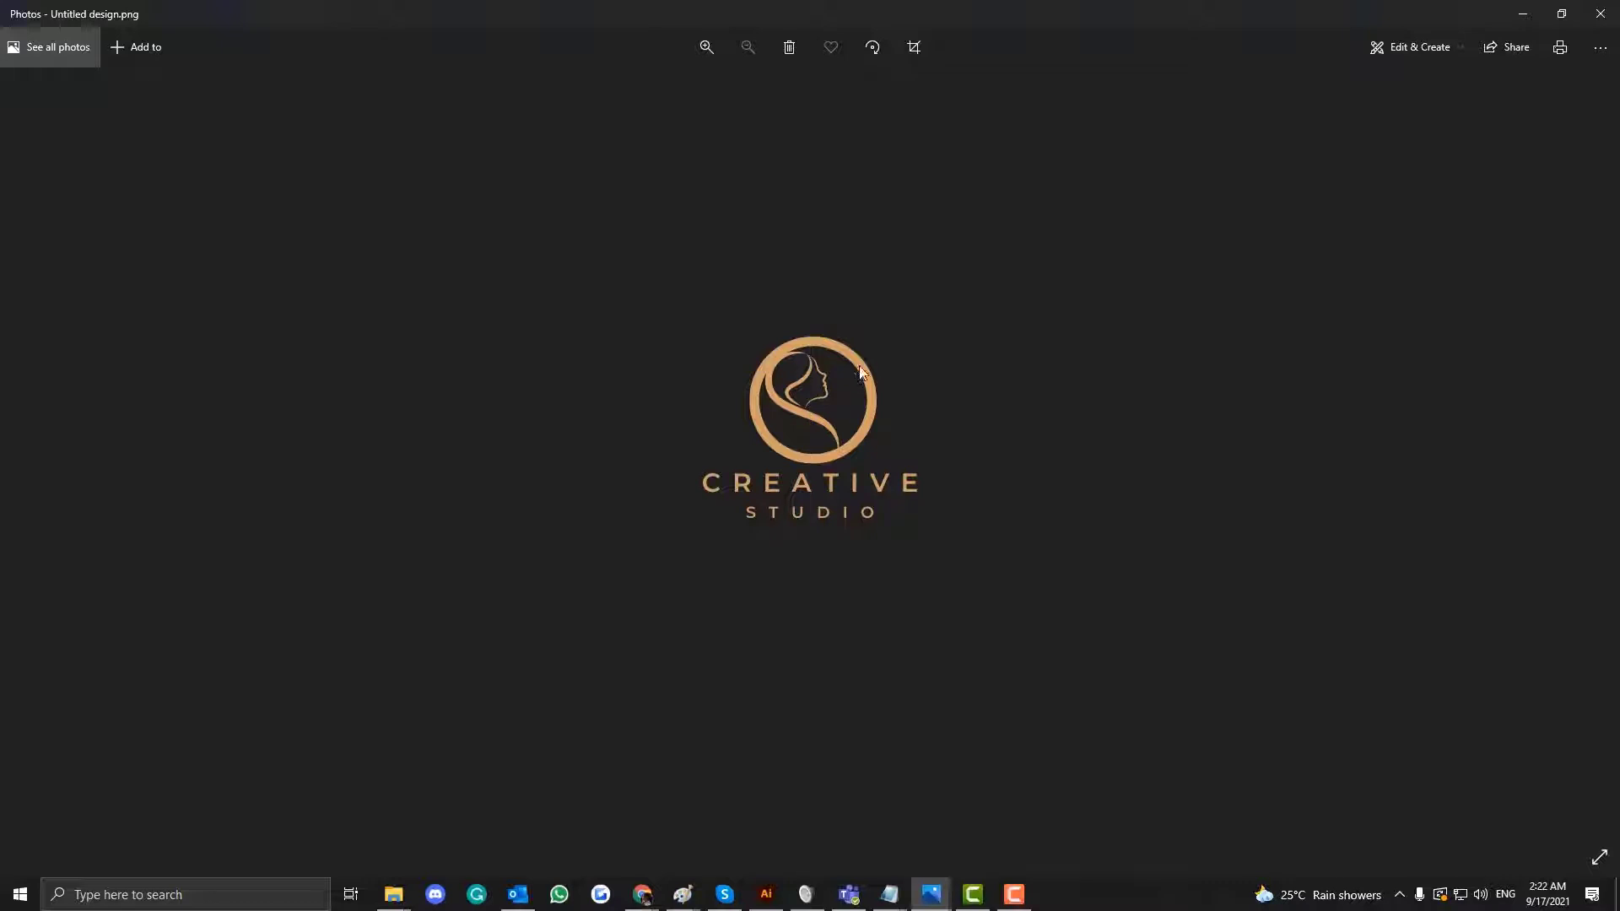
pyautogui.click(1597, 14)
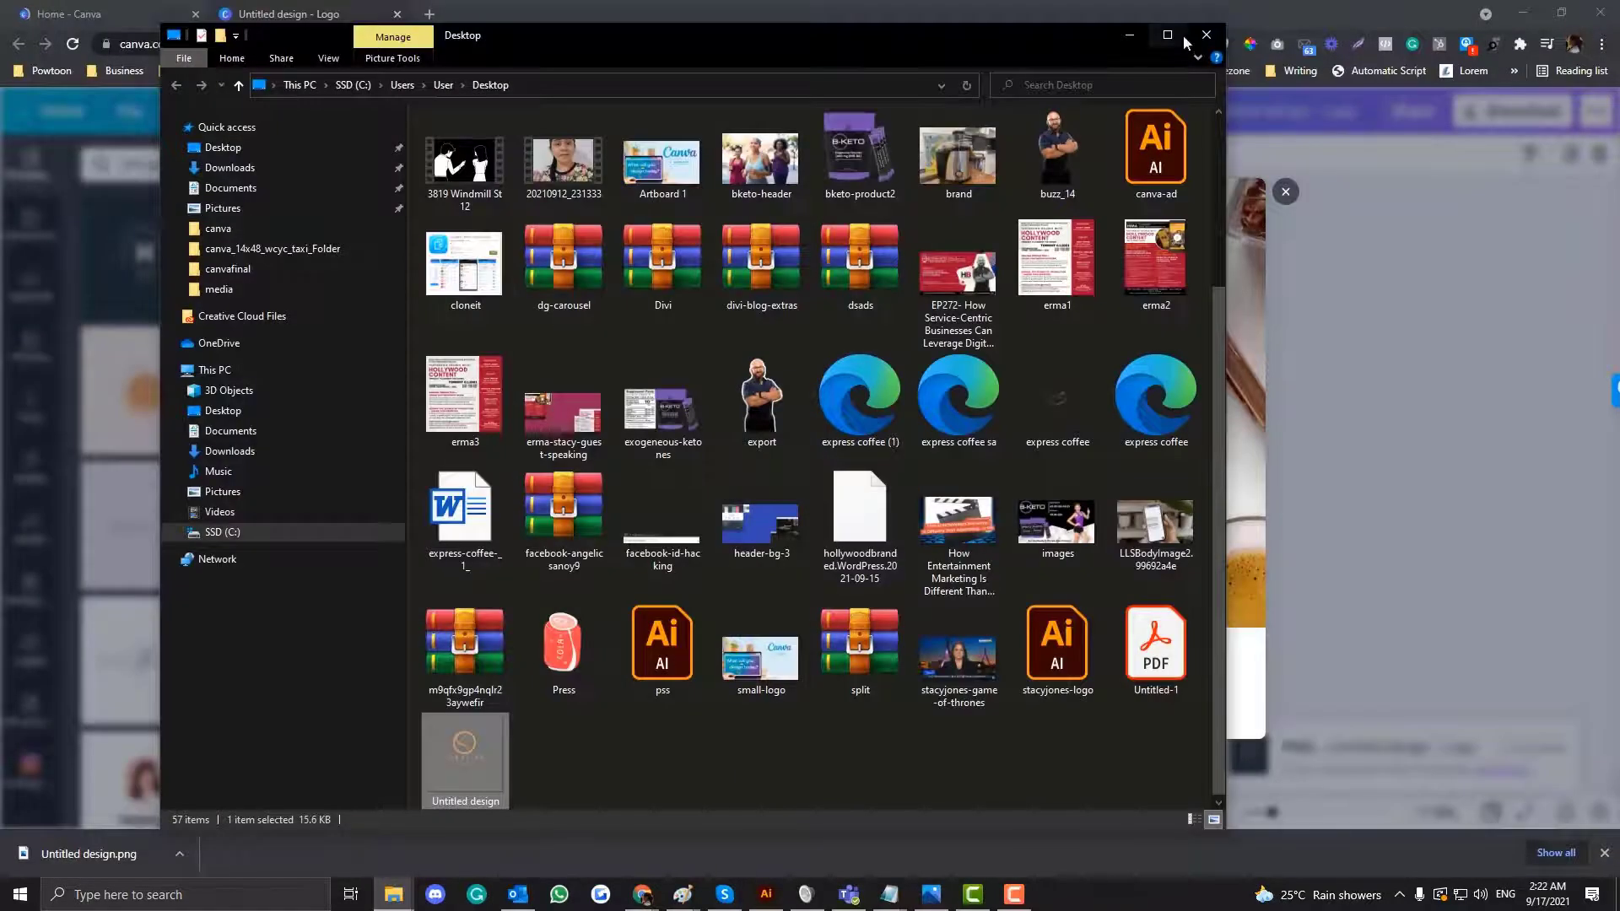
# Close File Explorer and the promotion, then browse recently used templates for the blank logo
pyautogui.click(1207, 34)
pyautogui.click(1286, 192)
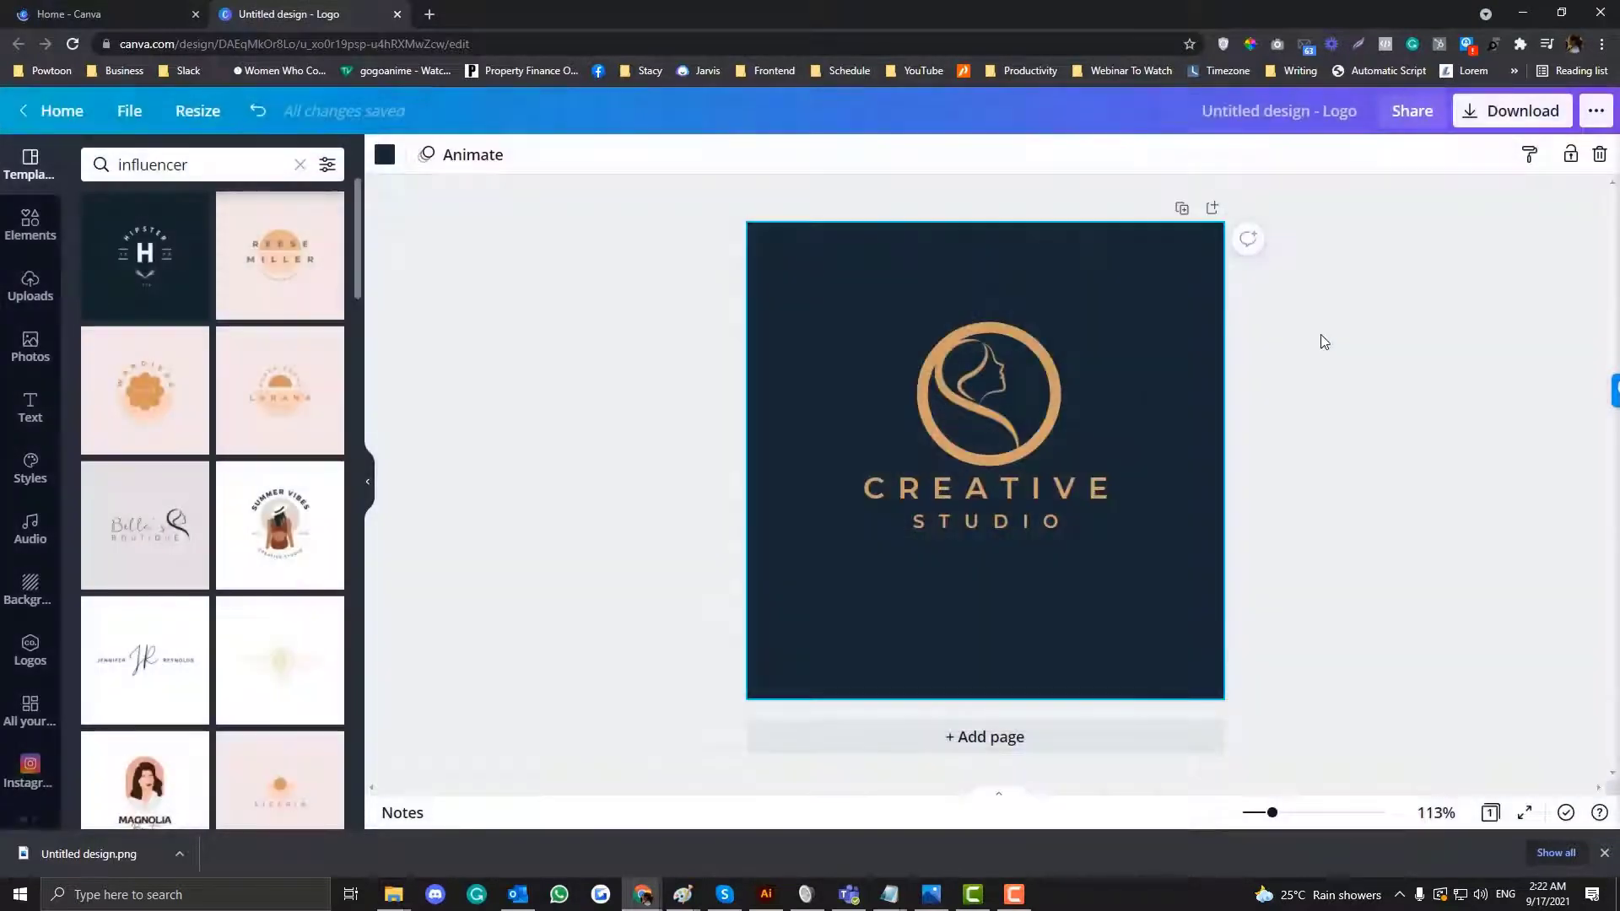
pyautogui.click(1323, 341)
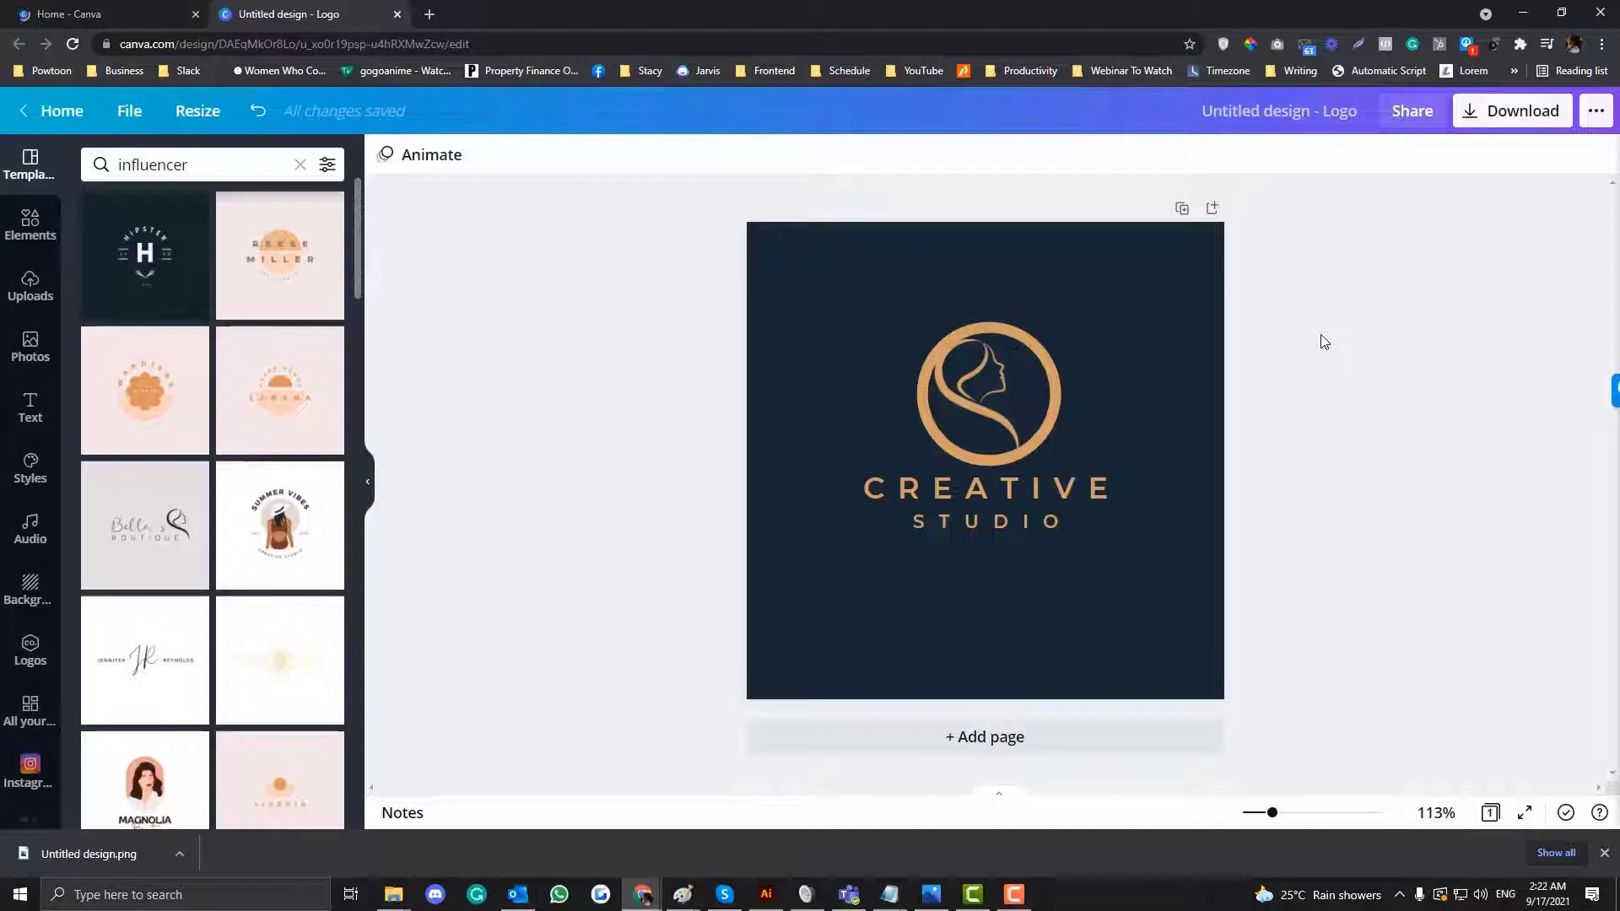
pyautogui.scroll(-7, 304, 466)
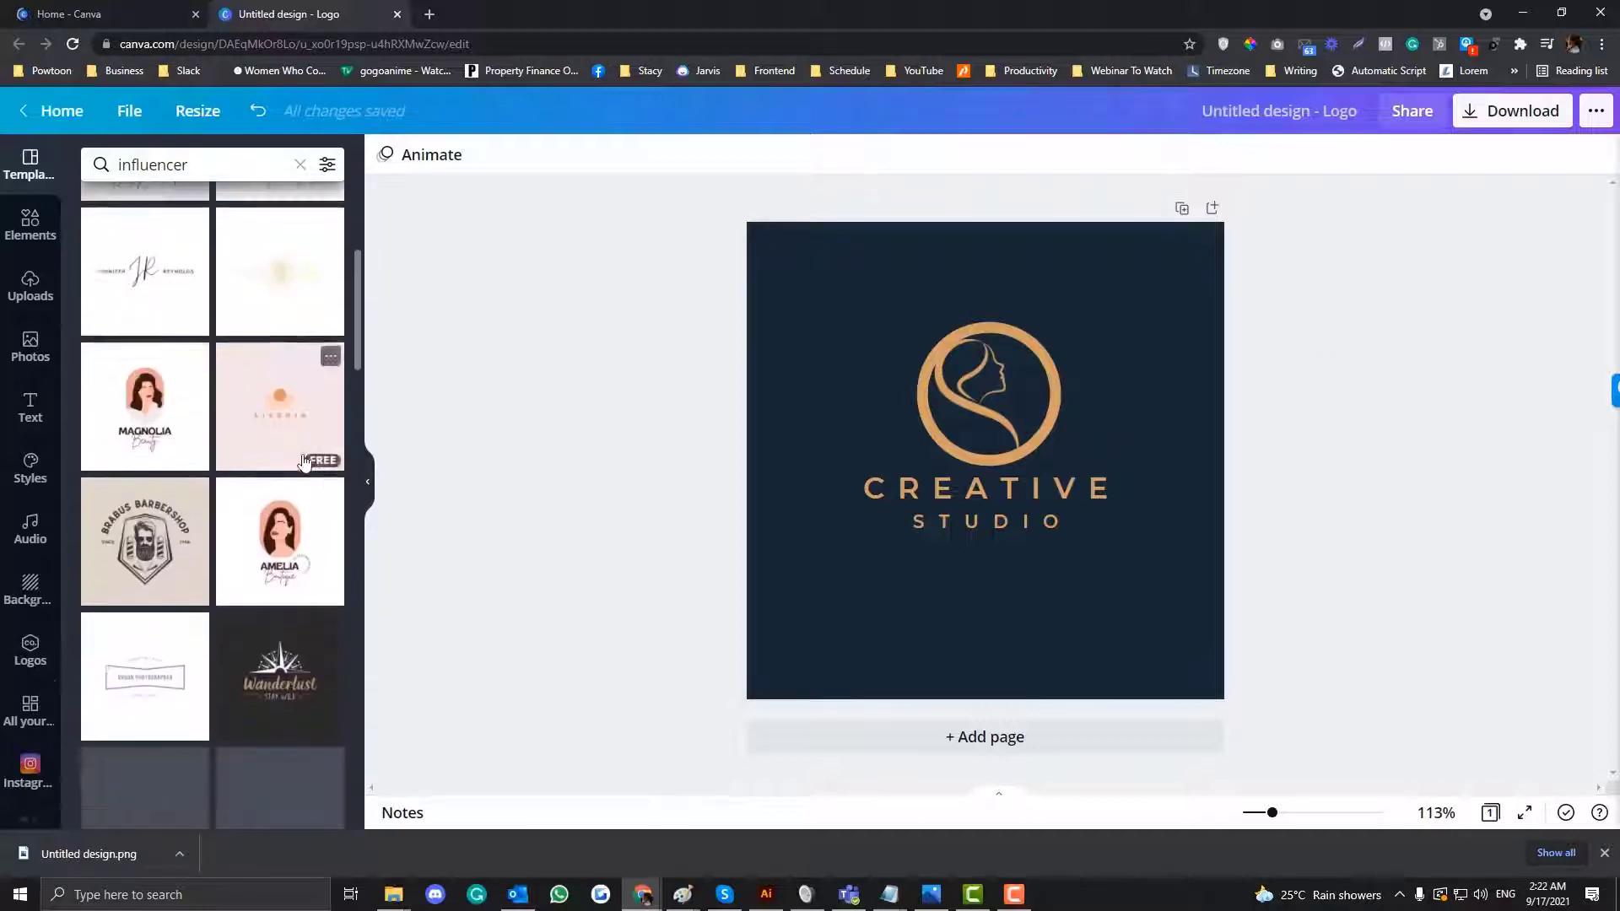
pyautogui.scroll(-1, 304, 465)
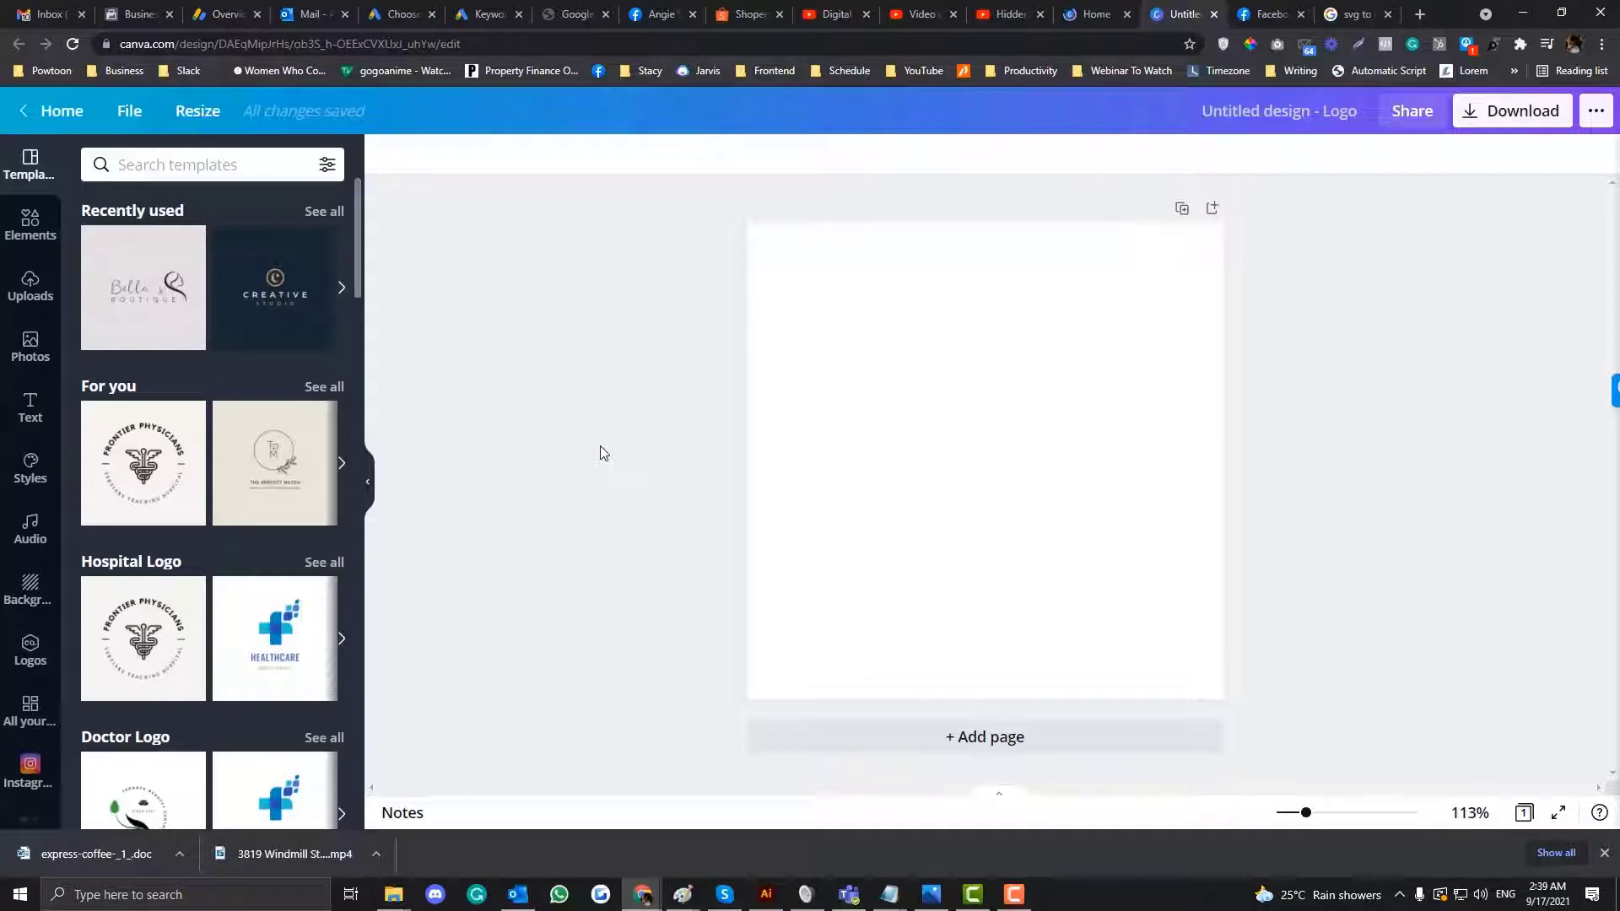
# Apply the Bella Boutique template and delete its Bella's and BOUTIQUE text
pyautogui.click(138, 285)
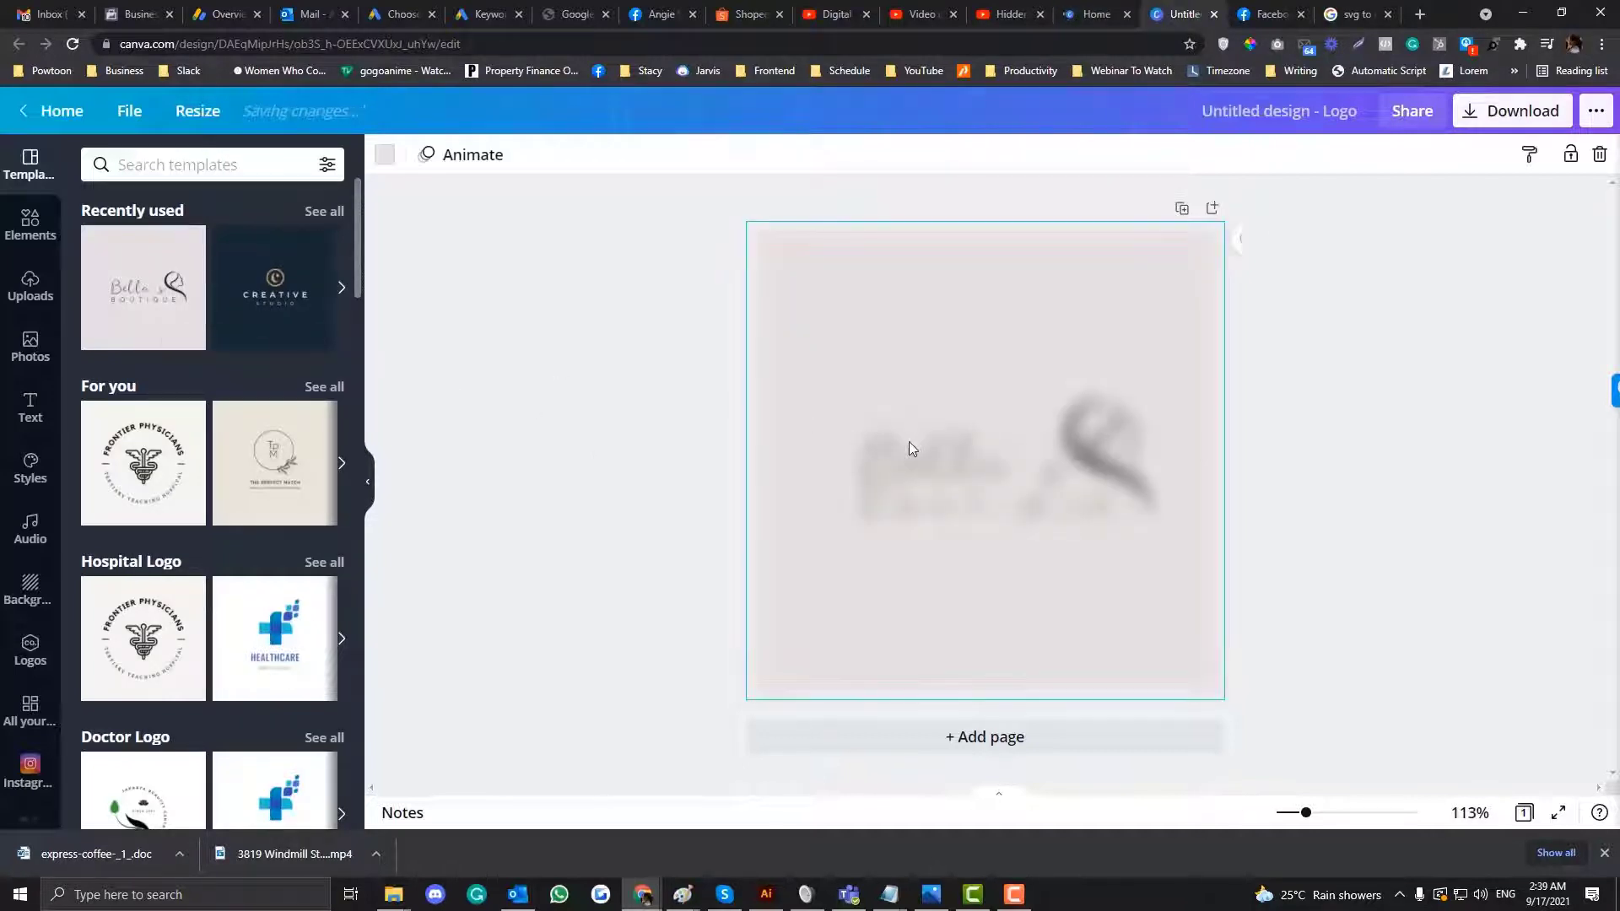
pyautogui.click(909, 442)
pyautogui.press('Delete')
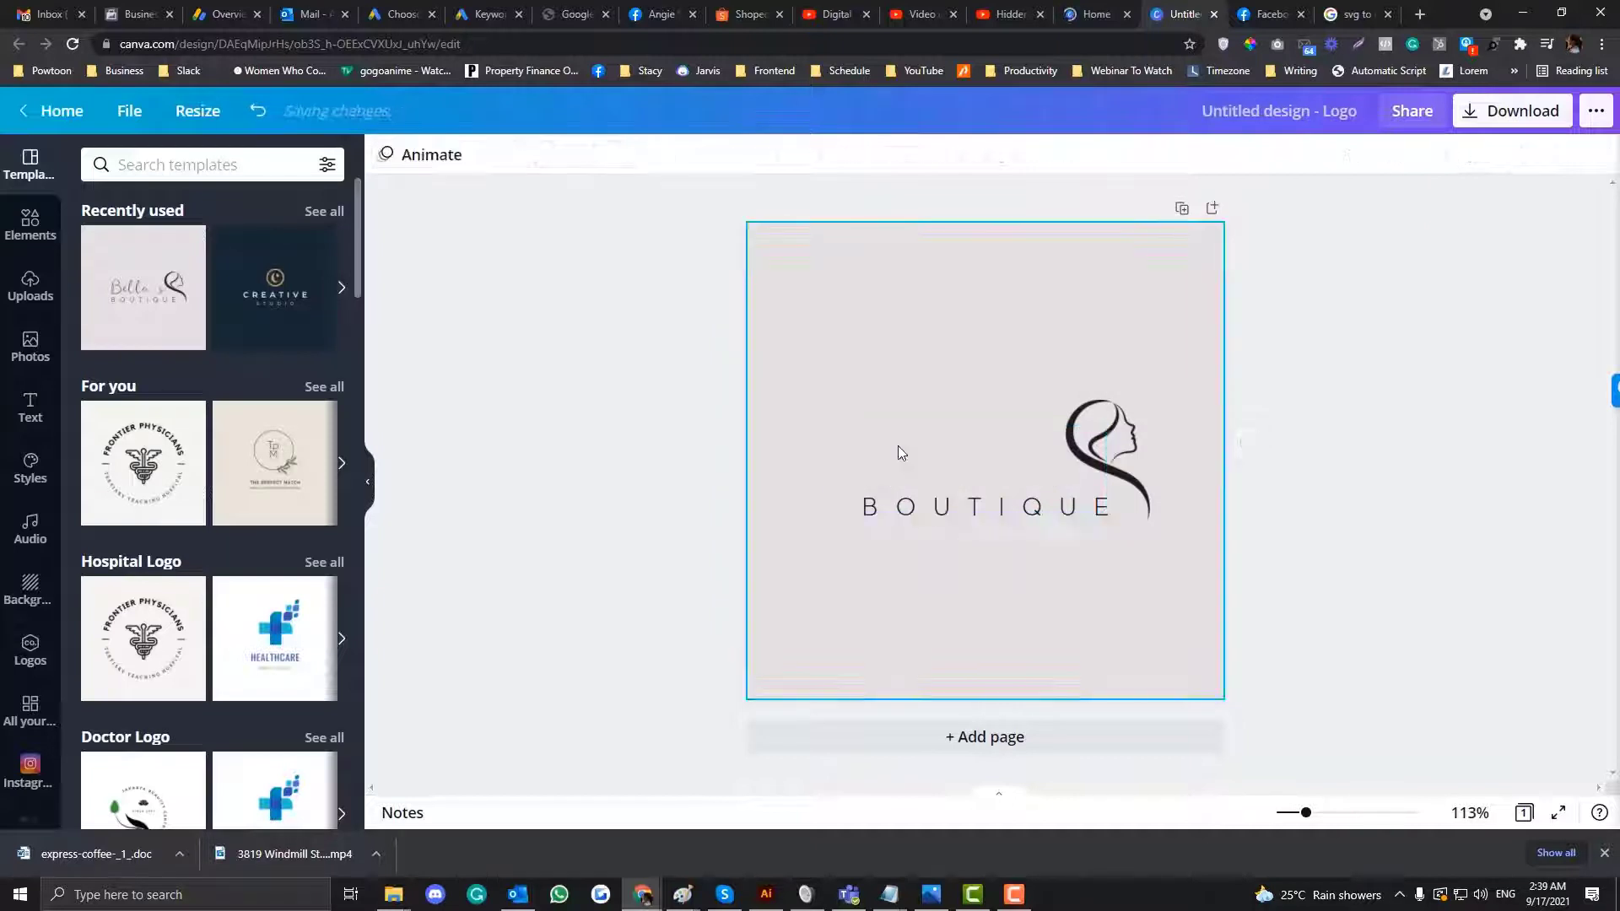
pyautogui.click(970, 506)
pyautogui.press('Delete')
# Enlarge the face graphic and centre it on the page
pyautogui.moveTo(1092, 456); pyautogui.dragTo(920, 434)
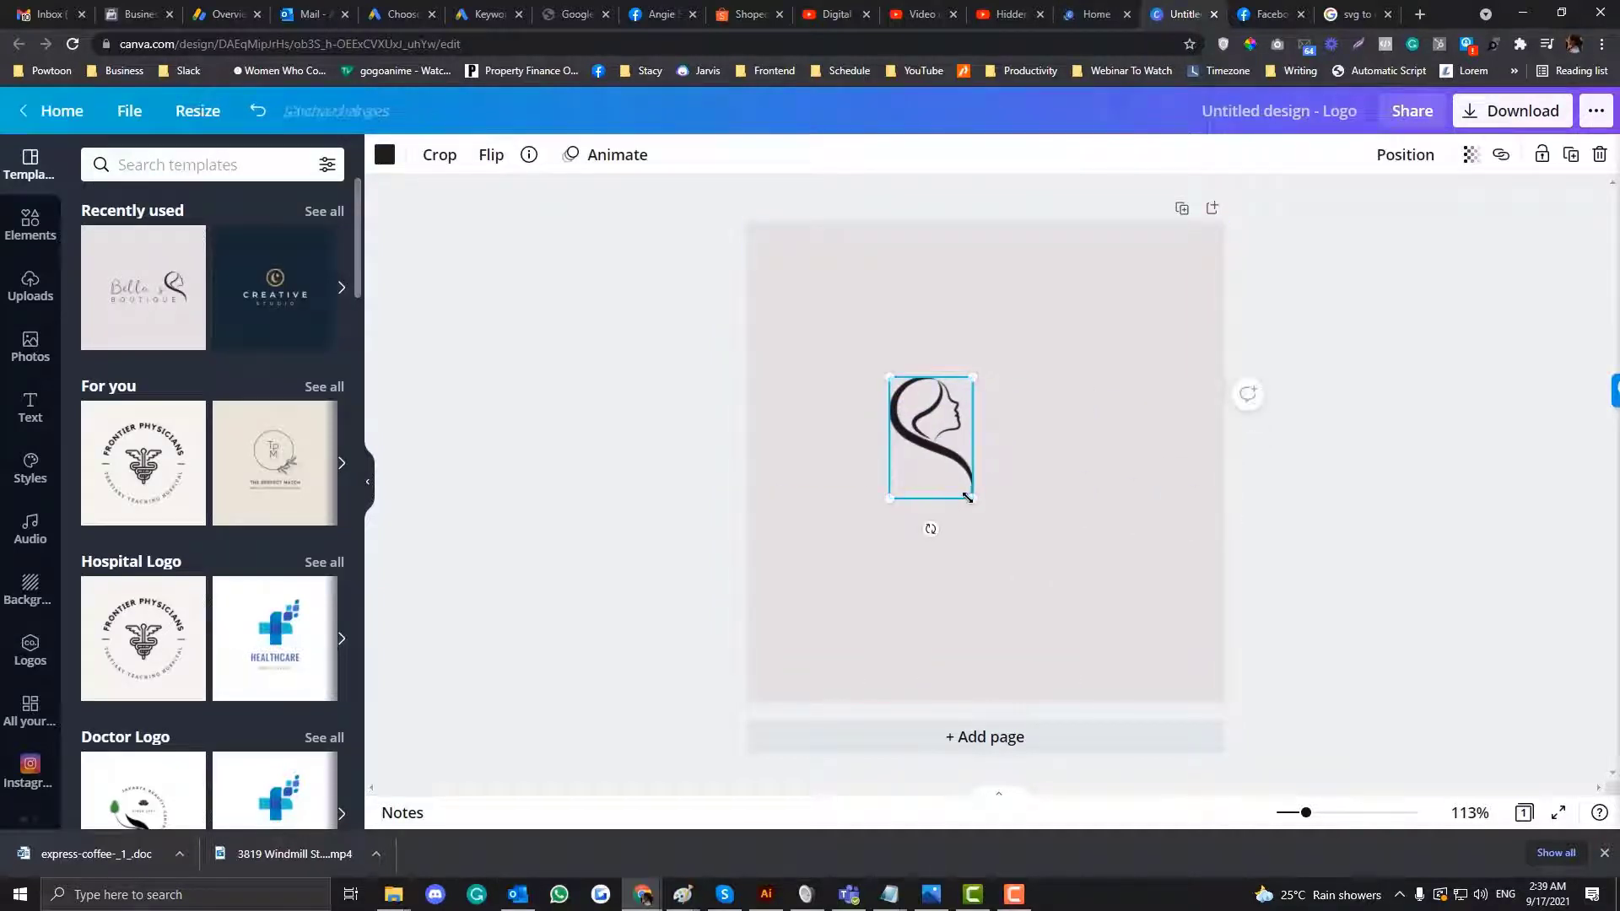
pyautogui.moveTo(973, 498); pyautogui.dragTo(964, 409)
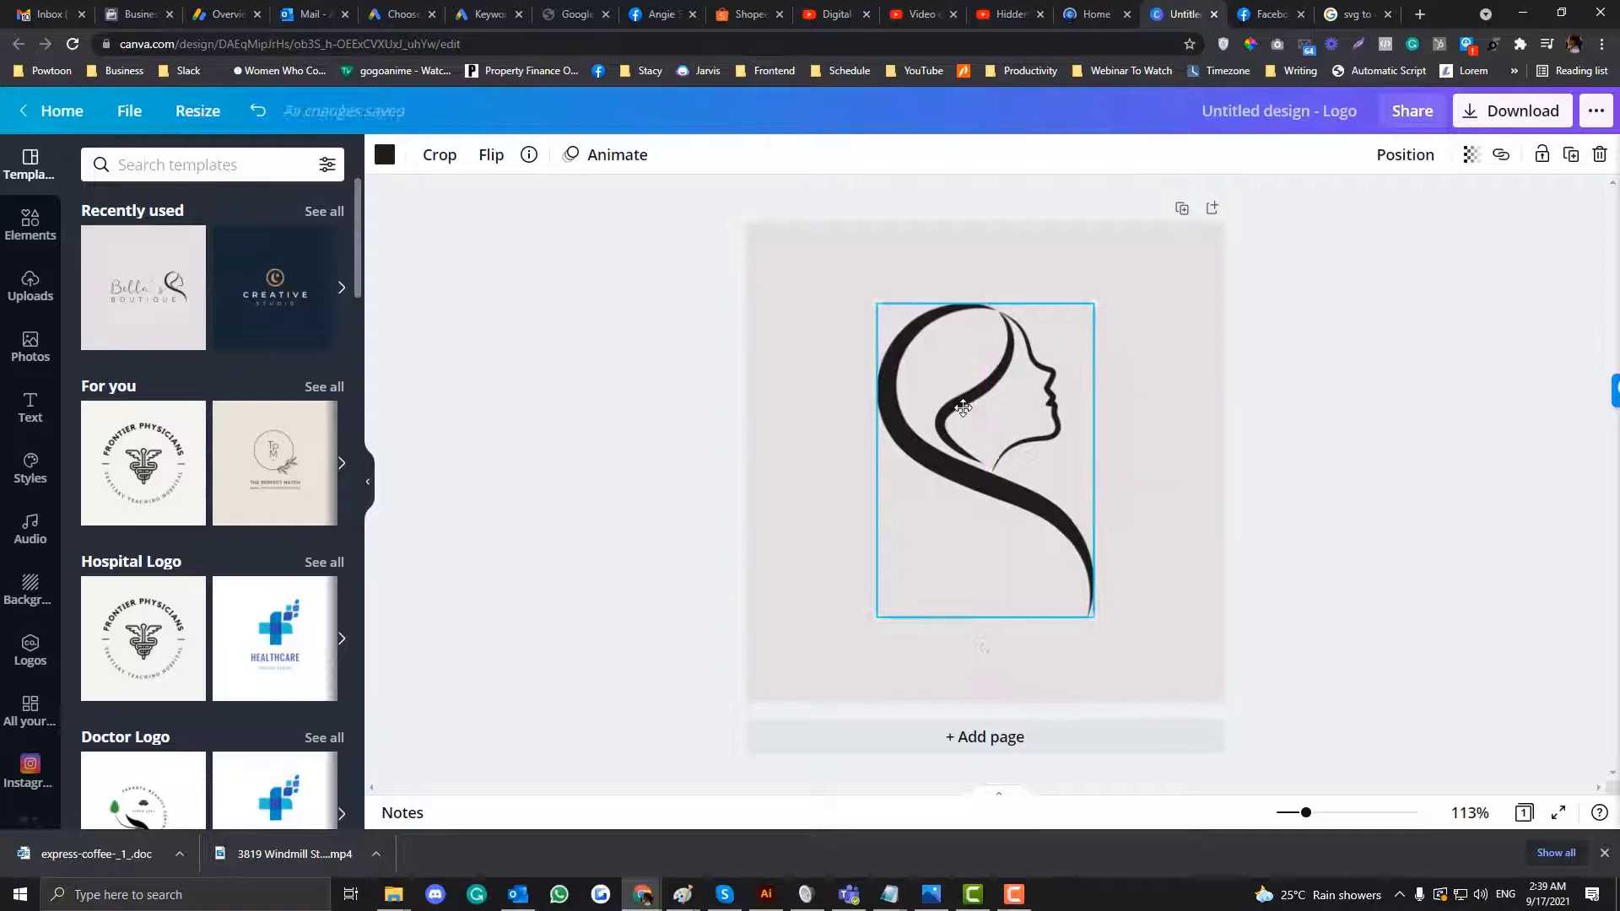
pyautogui.click(754, 378)
pyautogui.click(637, 363)
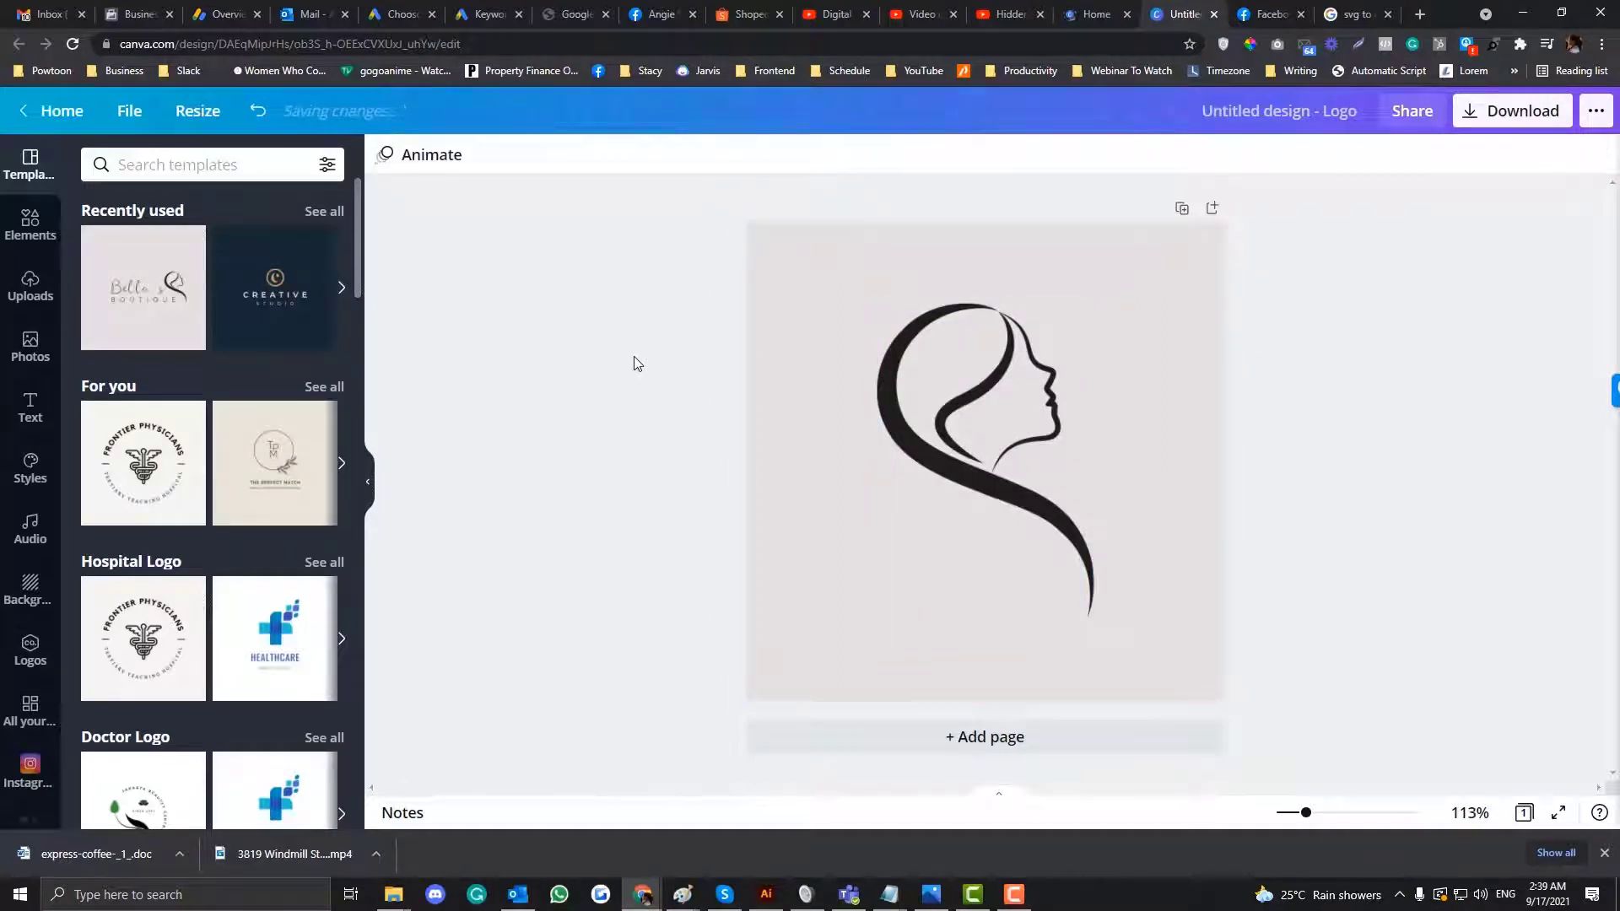
pyautogui.click(970, 599)
pyautogui.click(818, 267)
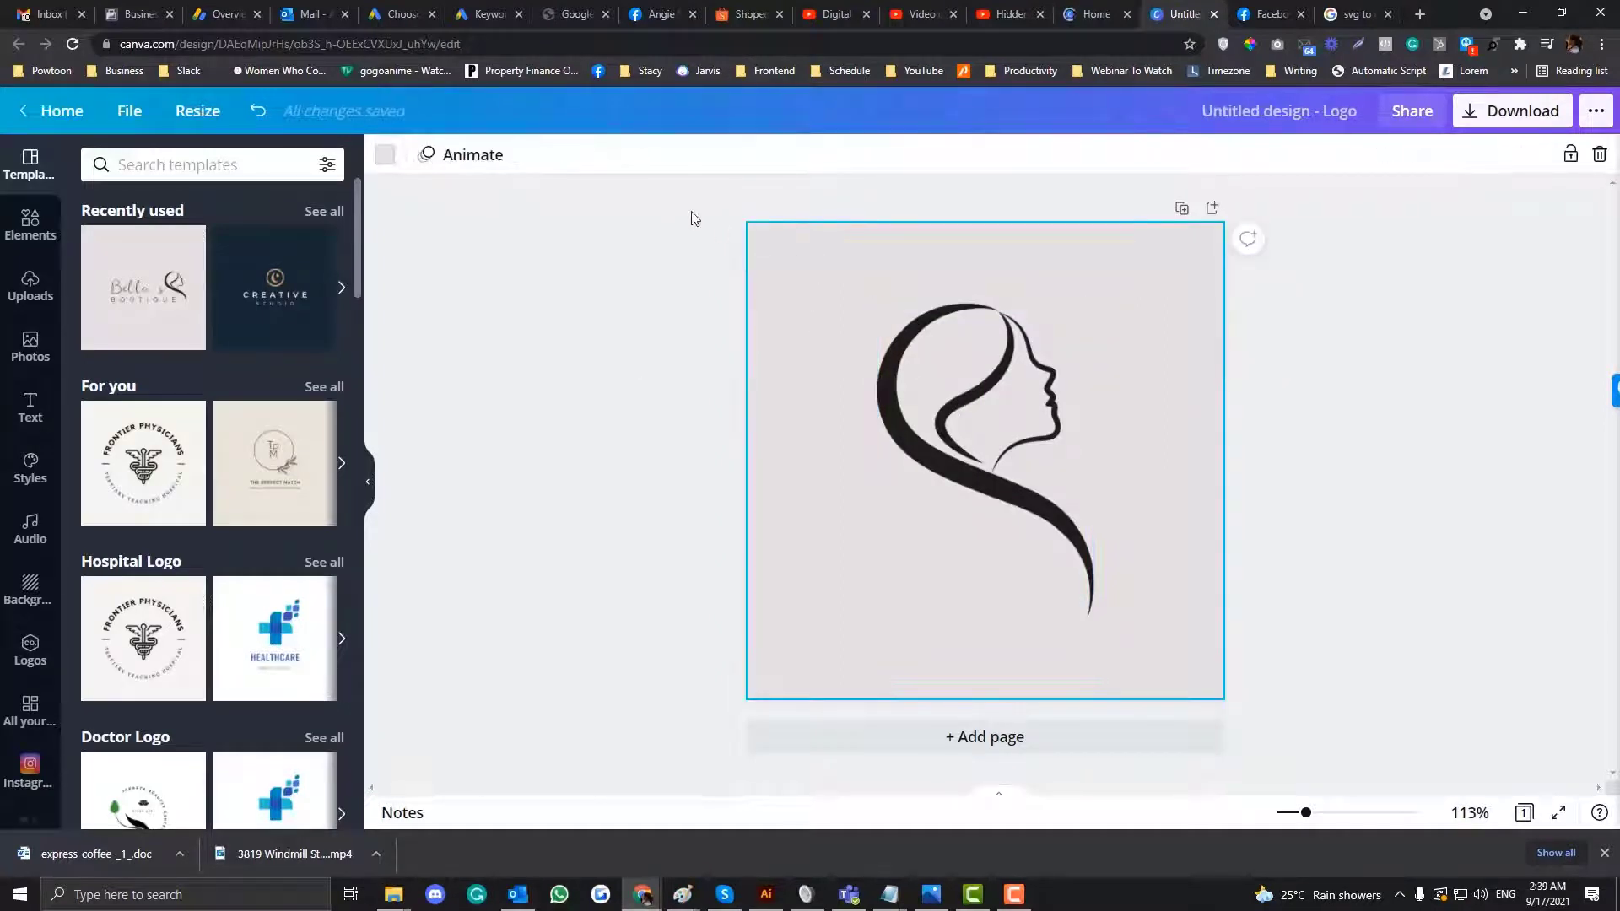
# Download the face logo as a PNG named dadsa
pyautogui.click(1519, 118)
pyautogui.click(1497, 463)
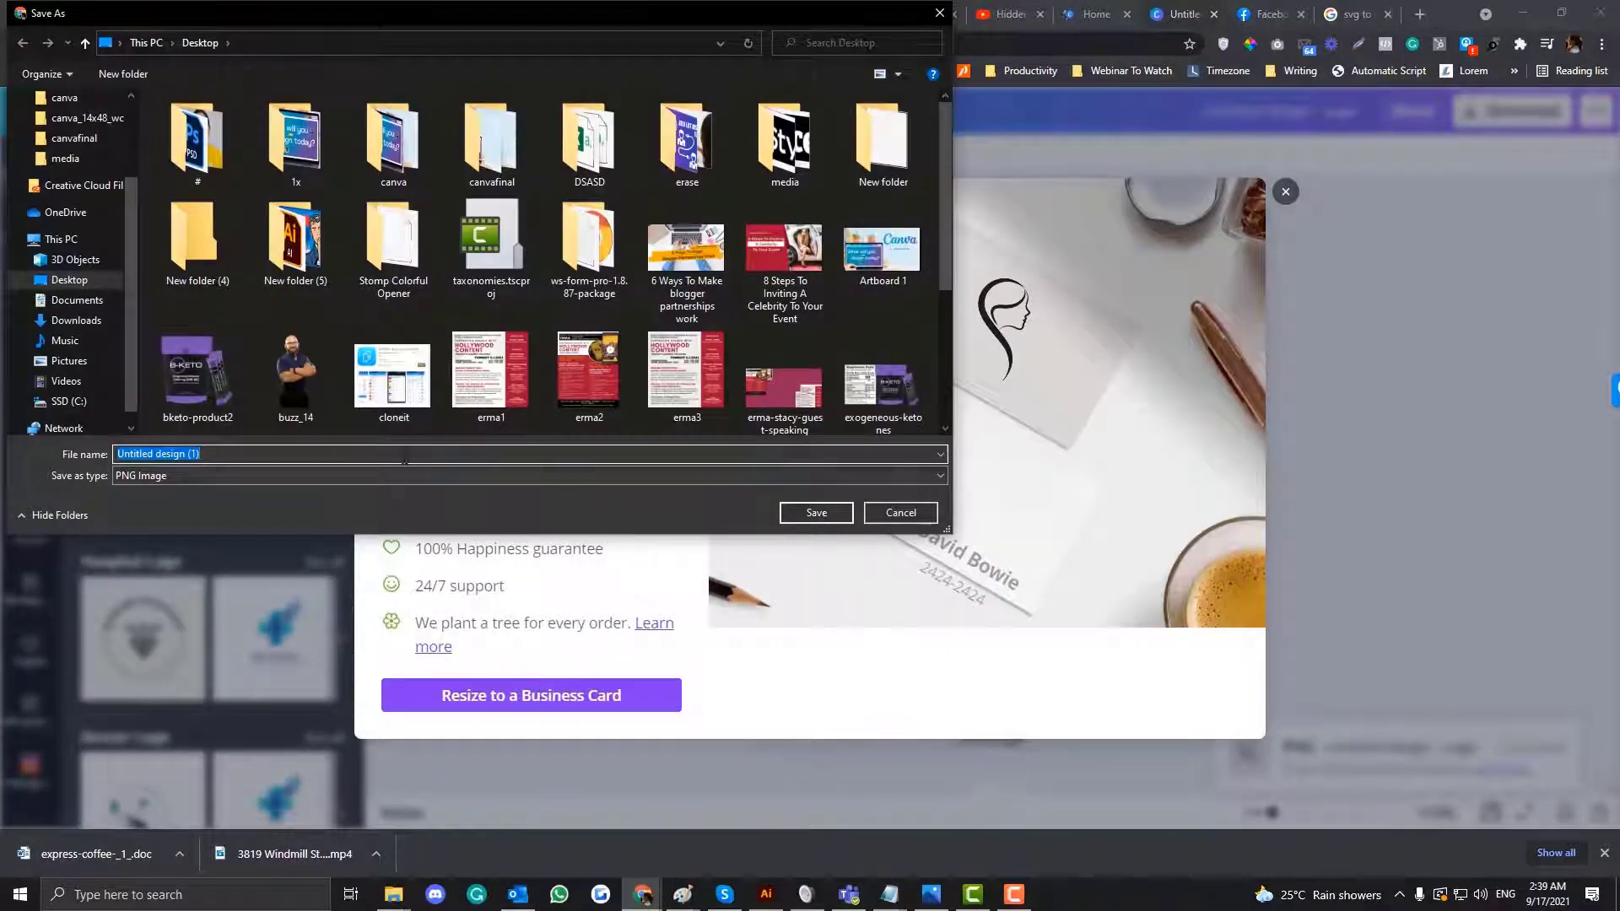
pyautogui.write('dadsa')
pyautogui.click(812, 515)
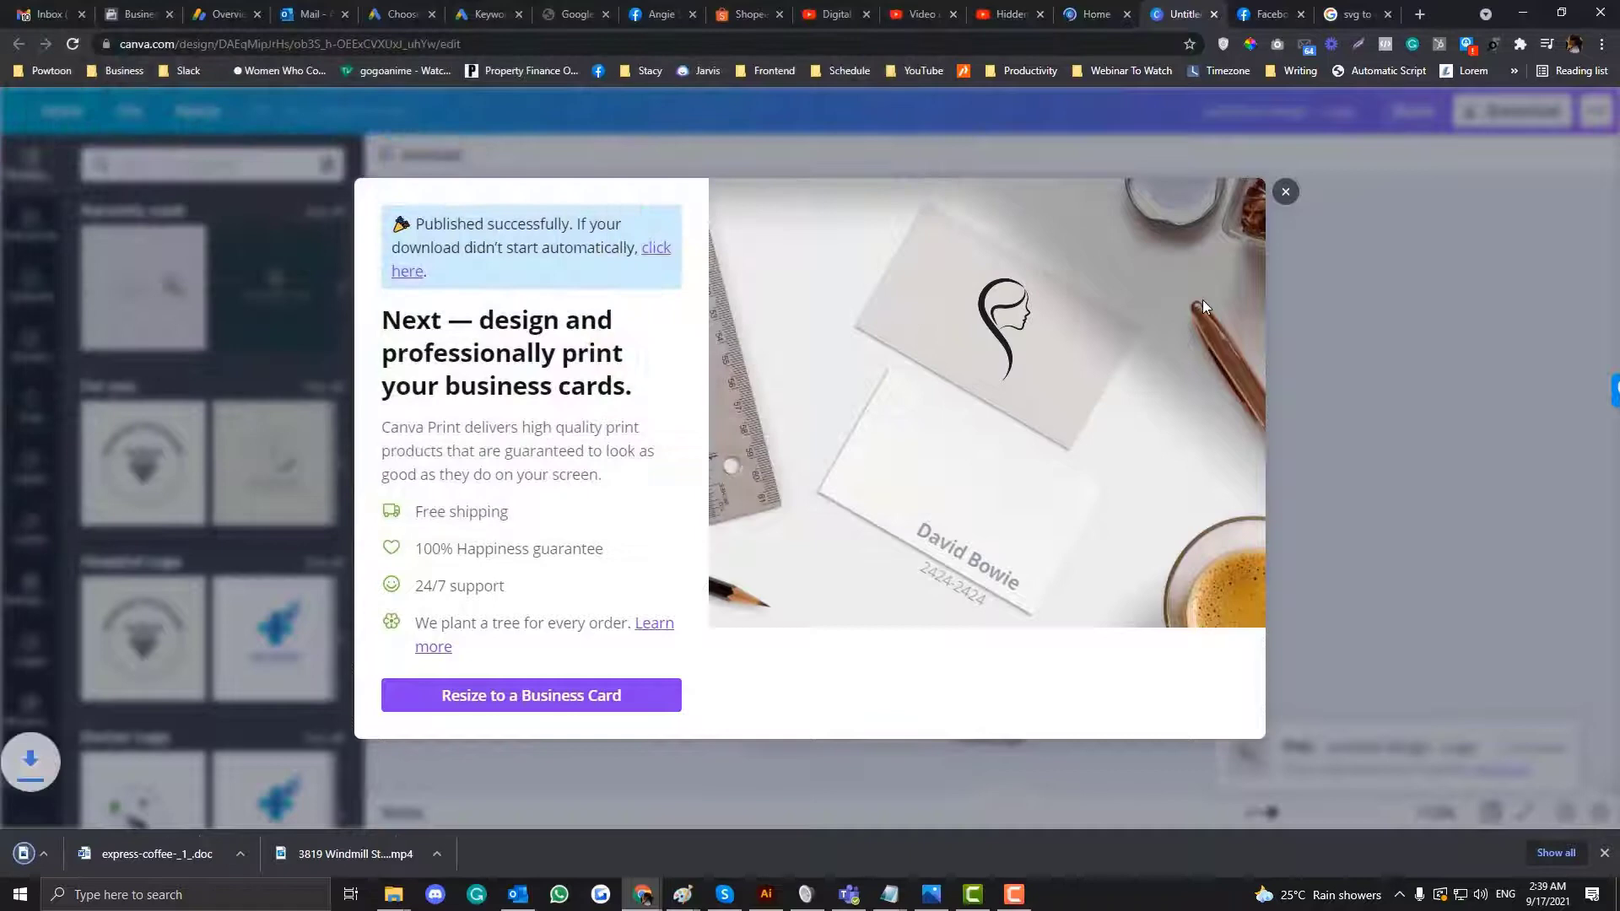
# Close the print promotion and return to editing the face logo
pyautogui.click(1285, 191)
pyautogui.click(916, 379)
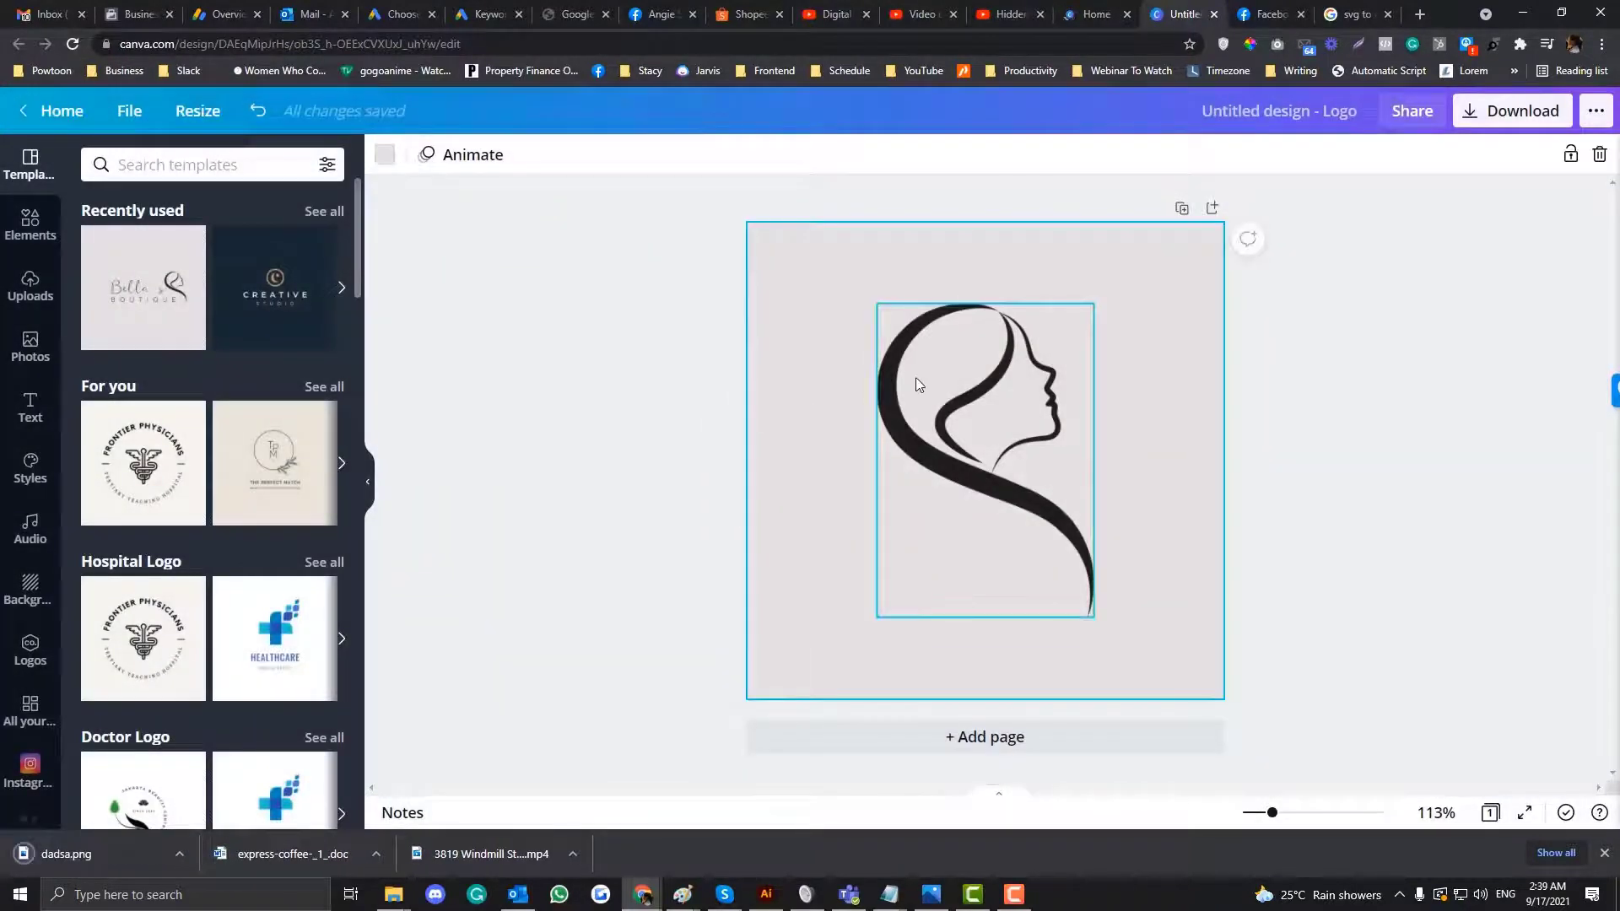
pyautogui.click(847, 317)
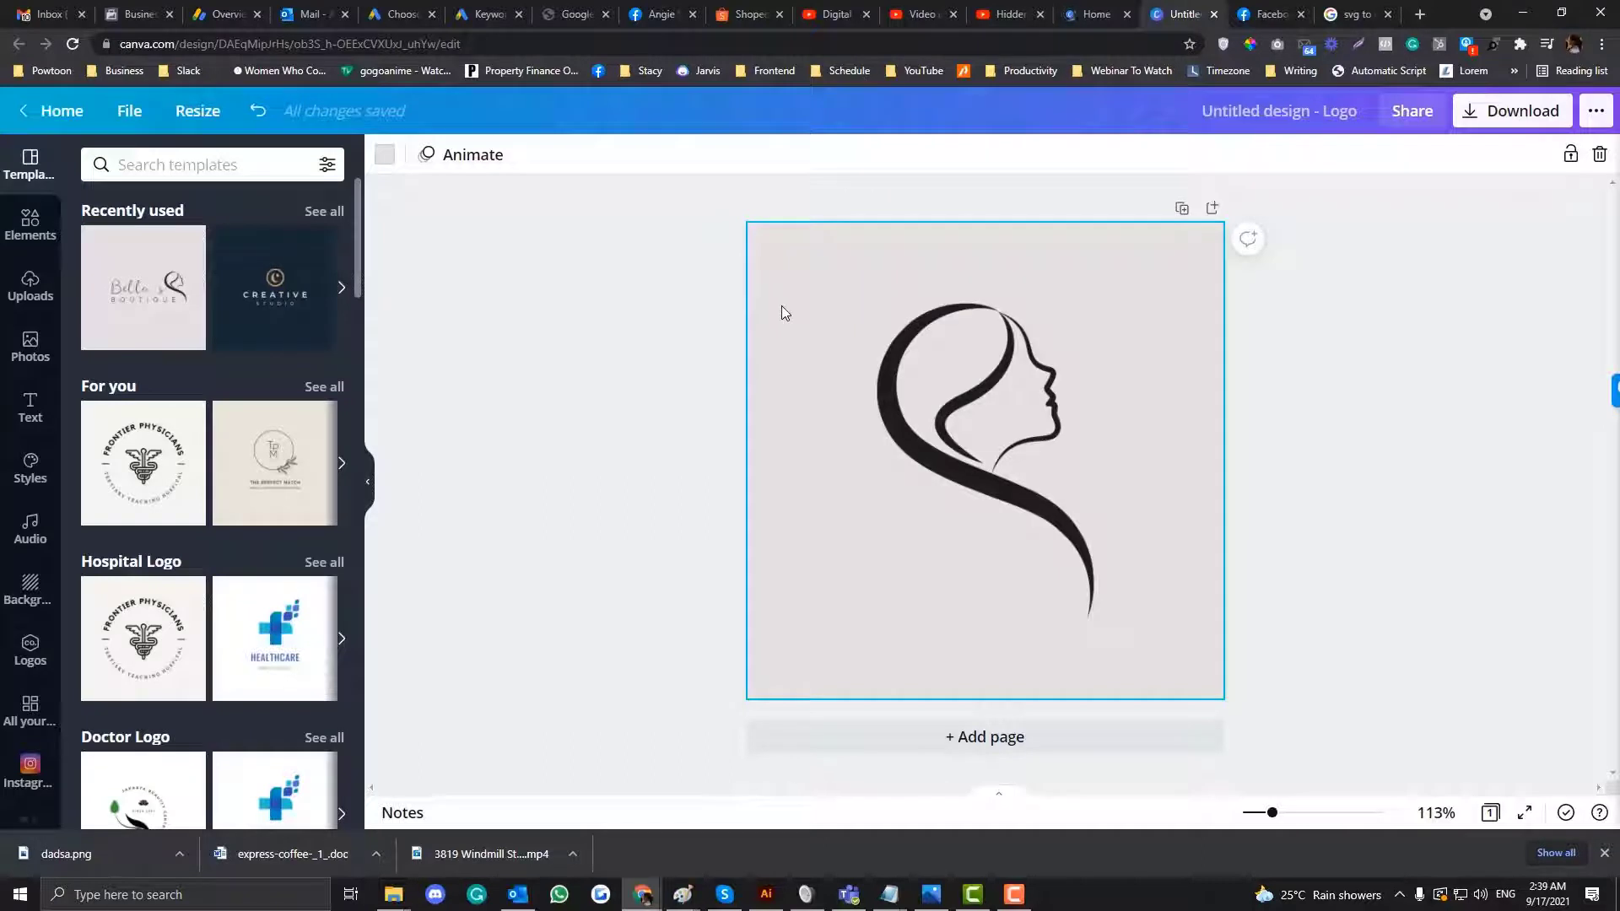
# Delete the face logo and add a circle frame from Elements
pyautogui.click(944, 373)
pyautogui.press('Delete')
pyautogui.click(31, 345)
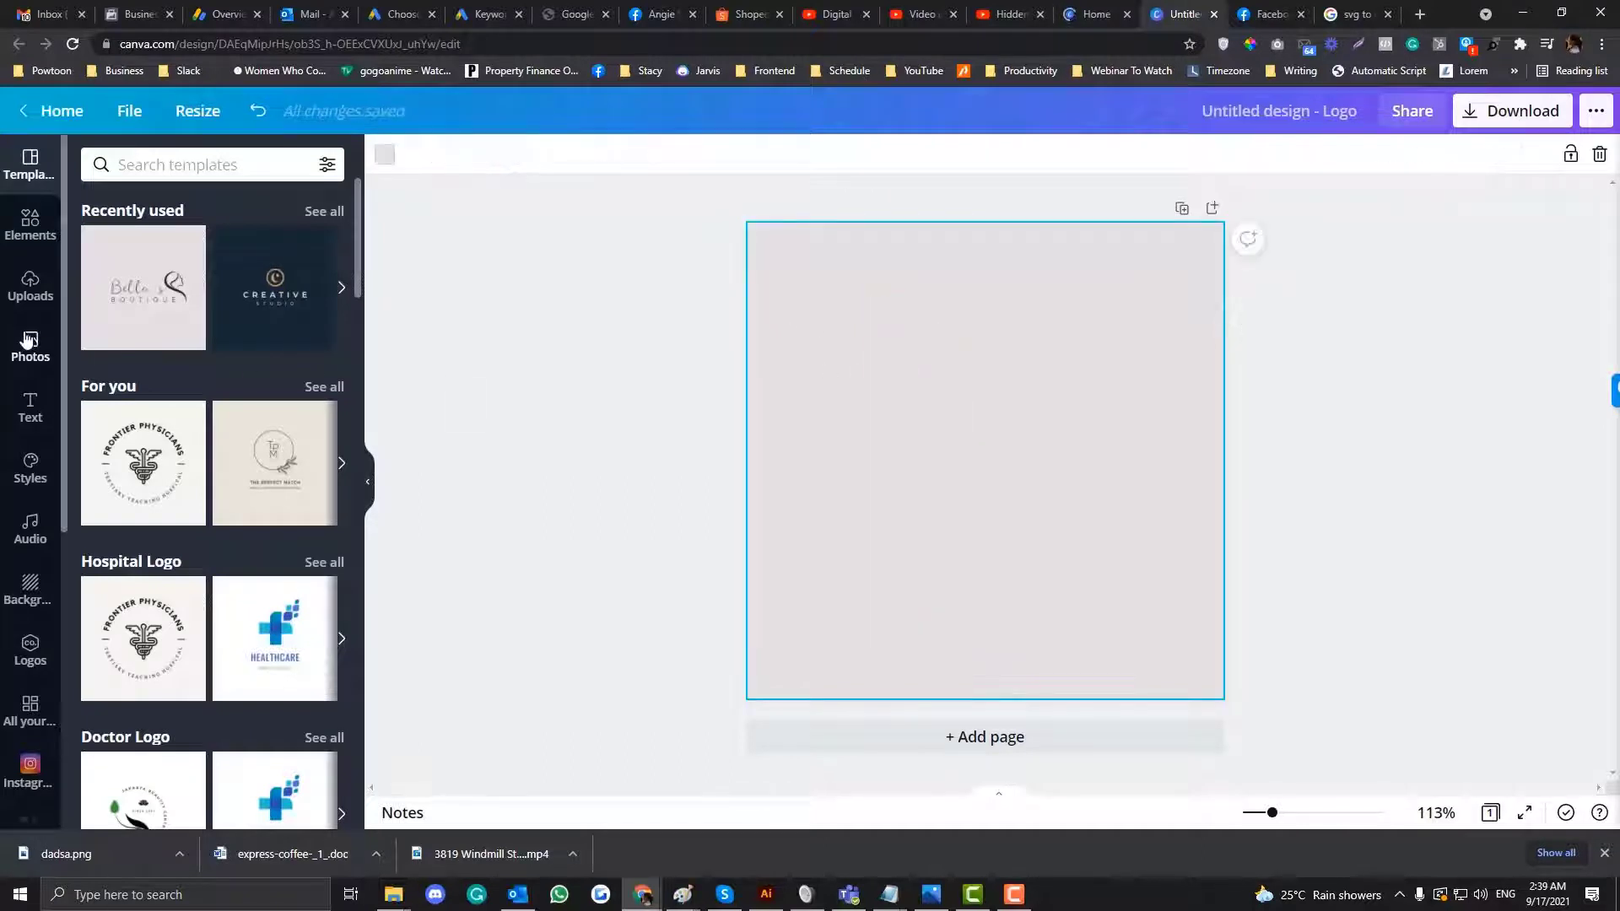
pyautogui.click(34, 271)
pyautogui.click(30, 221)
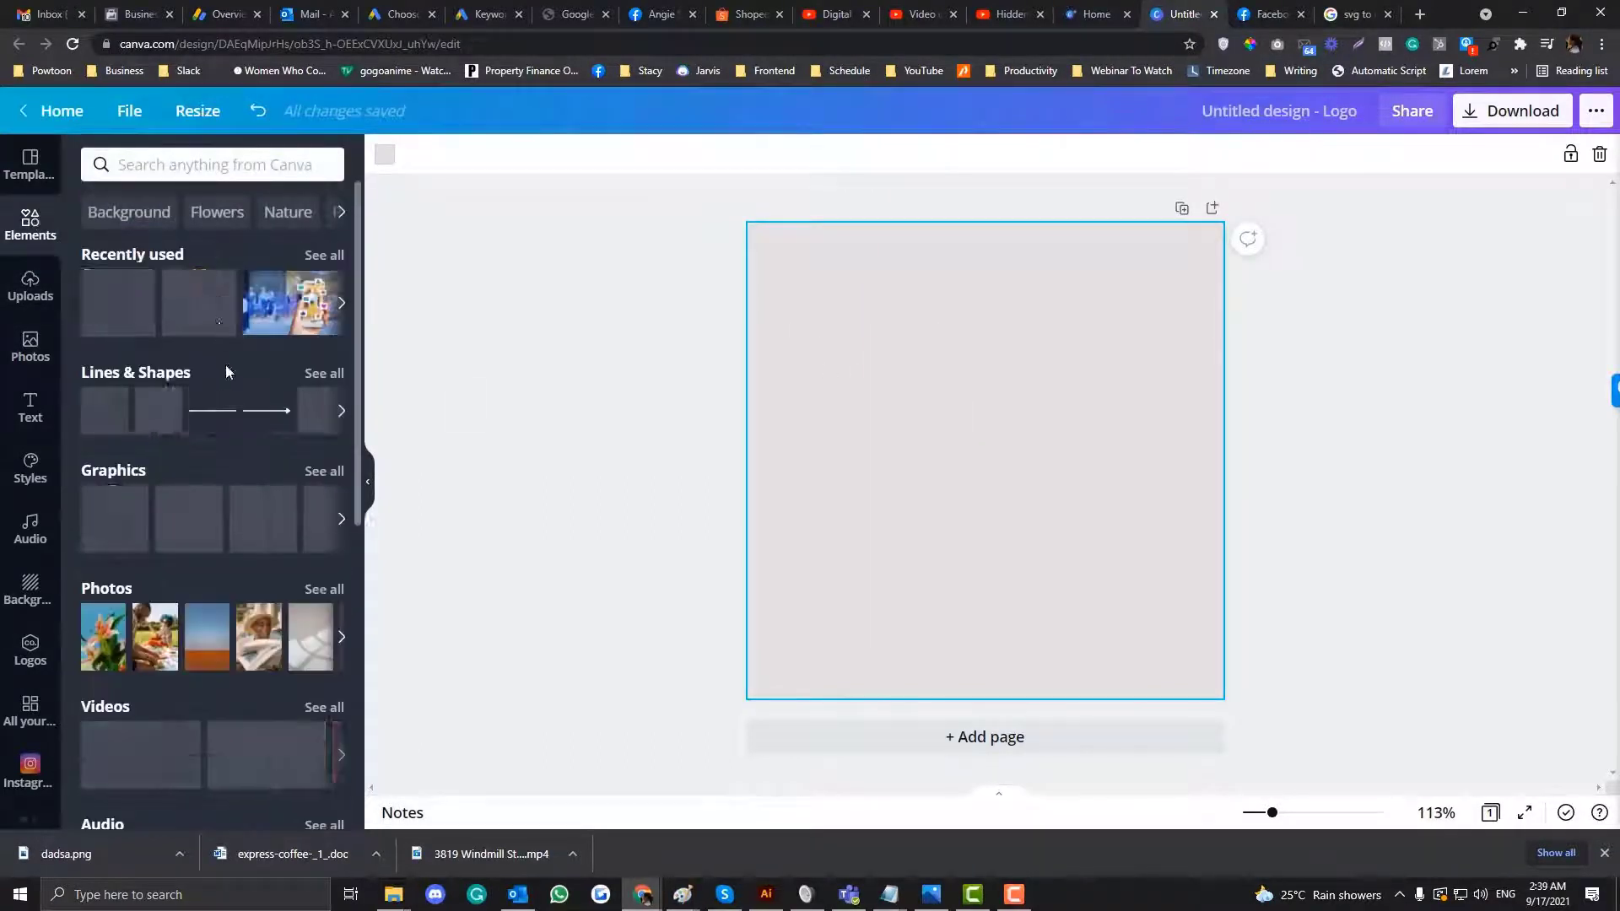
pyautogui.scroll(-8, 232, 512)
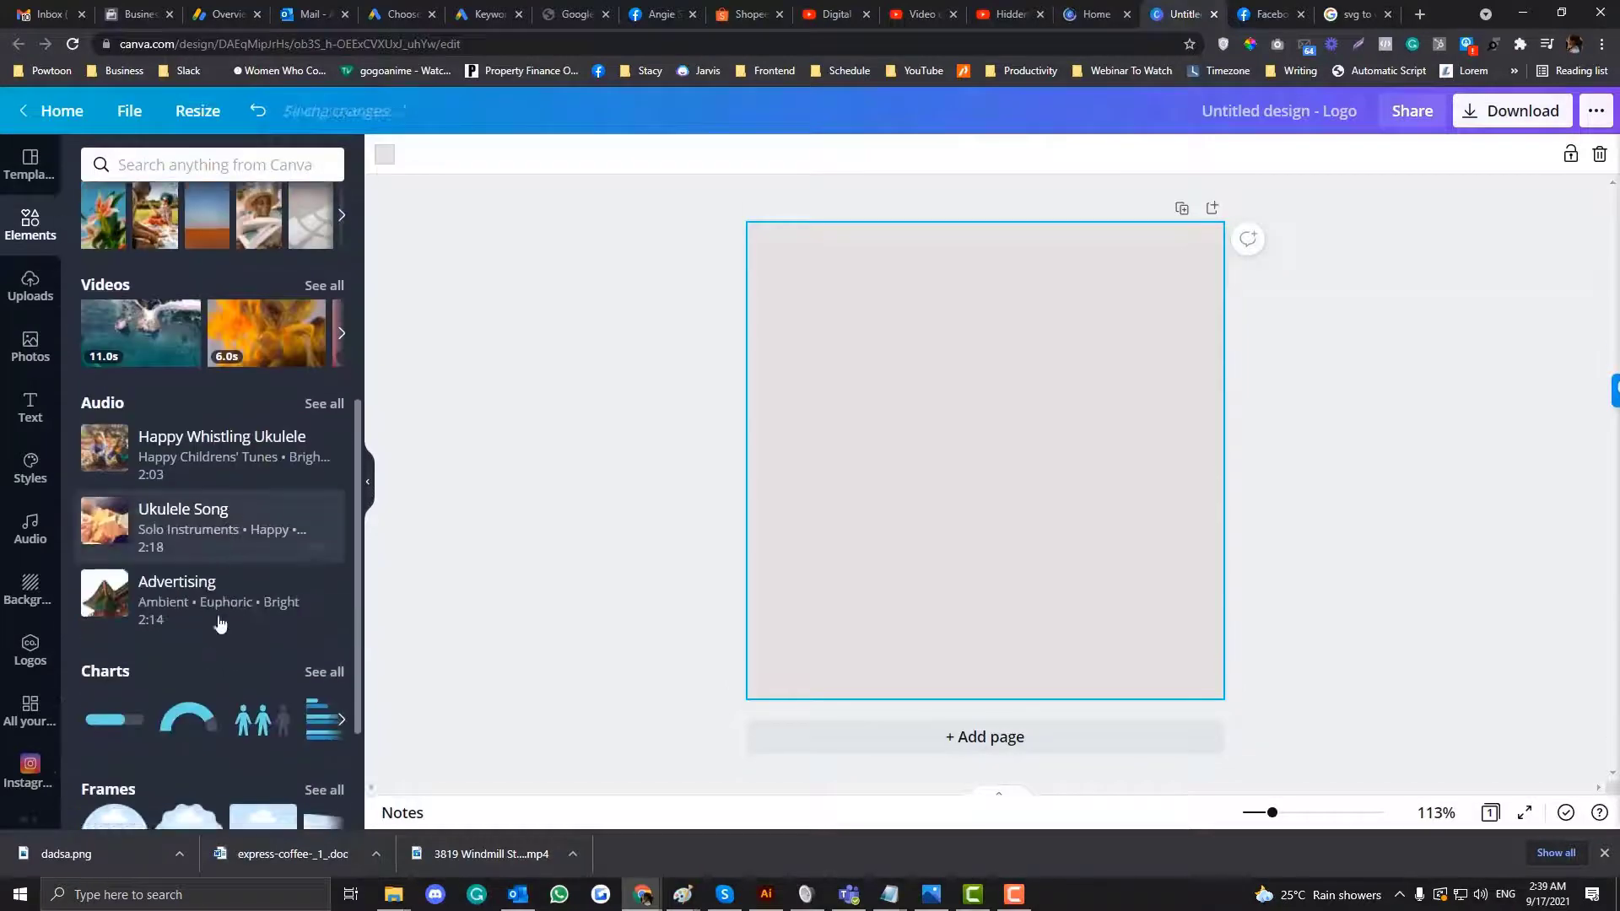
pyautogui.click(114, 654)
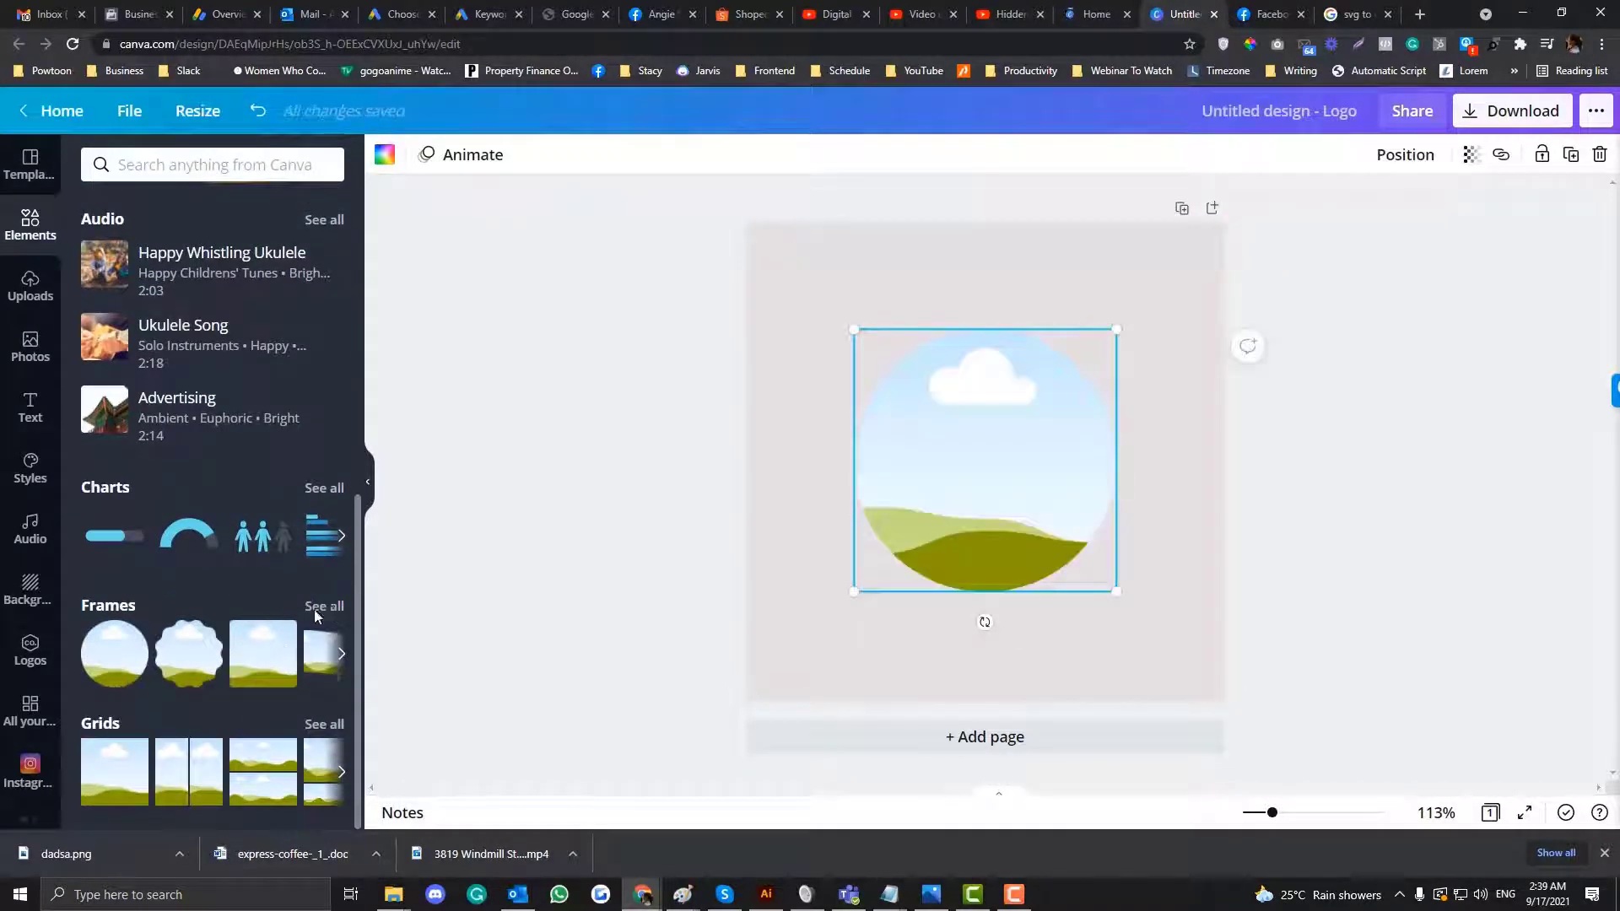
pyautogui.click(324, 607)
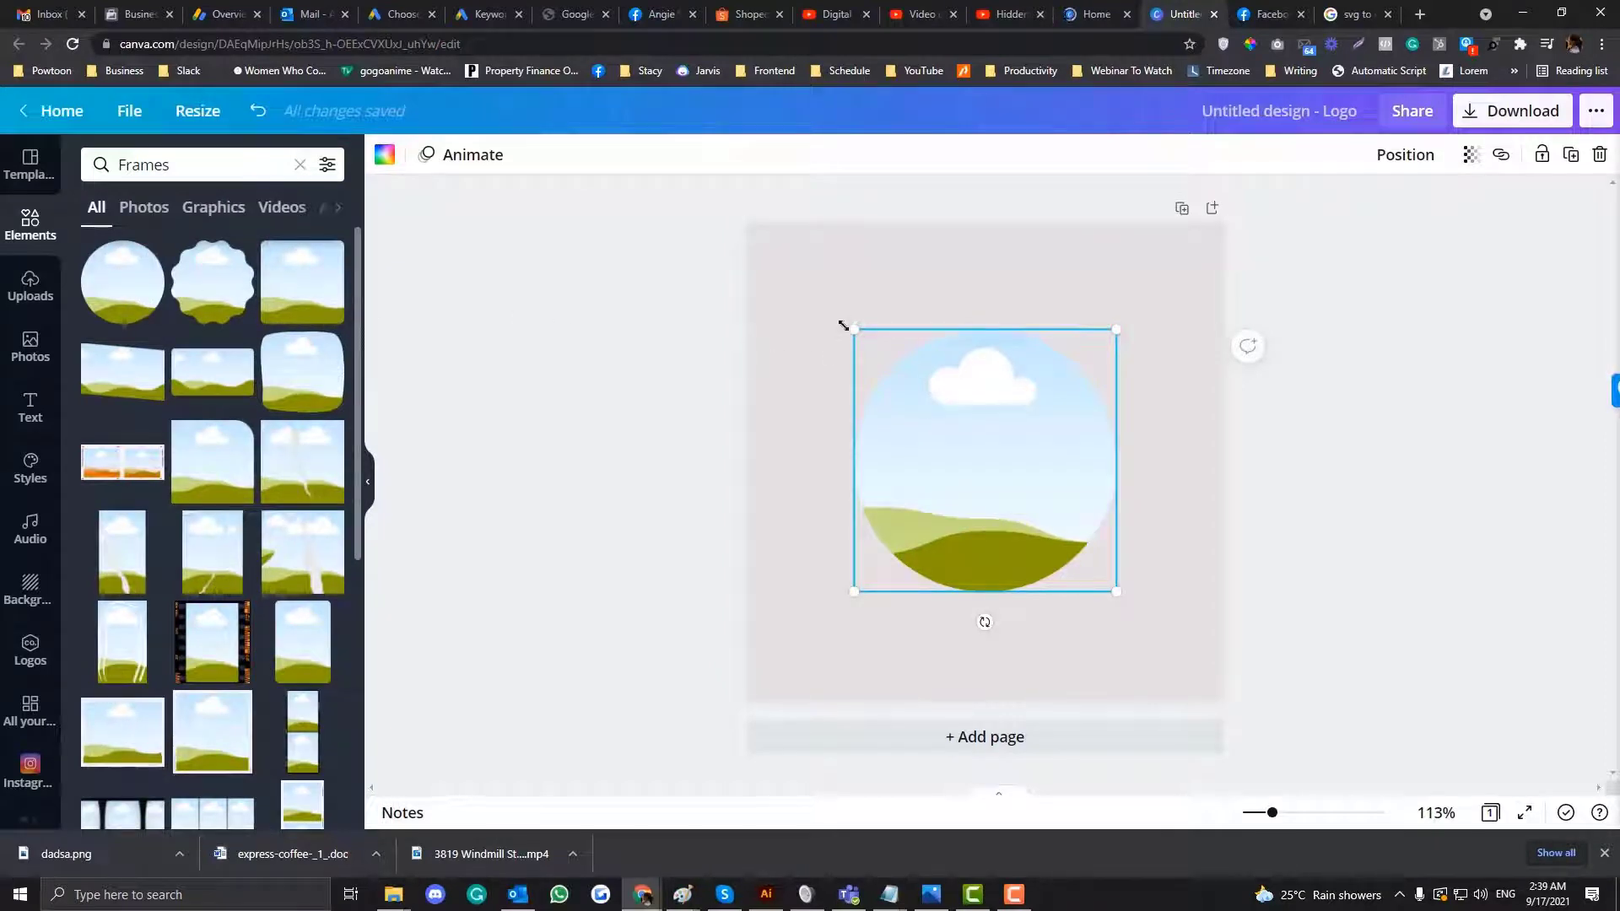
# Enlarge the circle frame to fill the middle of the page
pyautogui.moveTo(843, 326); pyautogui.dragTo(796, 279)
pyautogui.moveTo(1114, 582); pyautogui.dragTo(1046, 529)
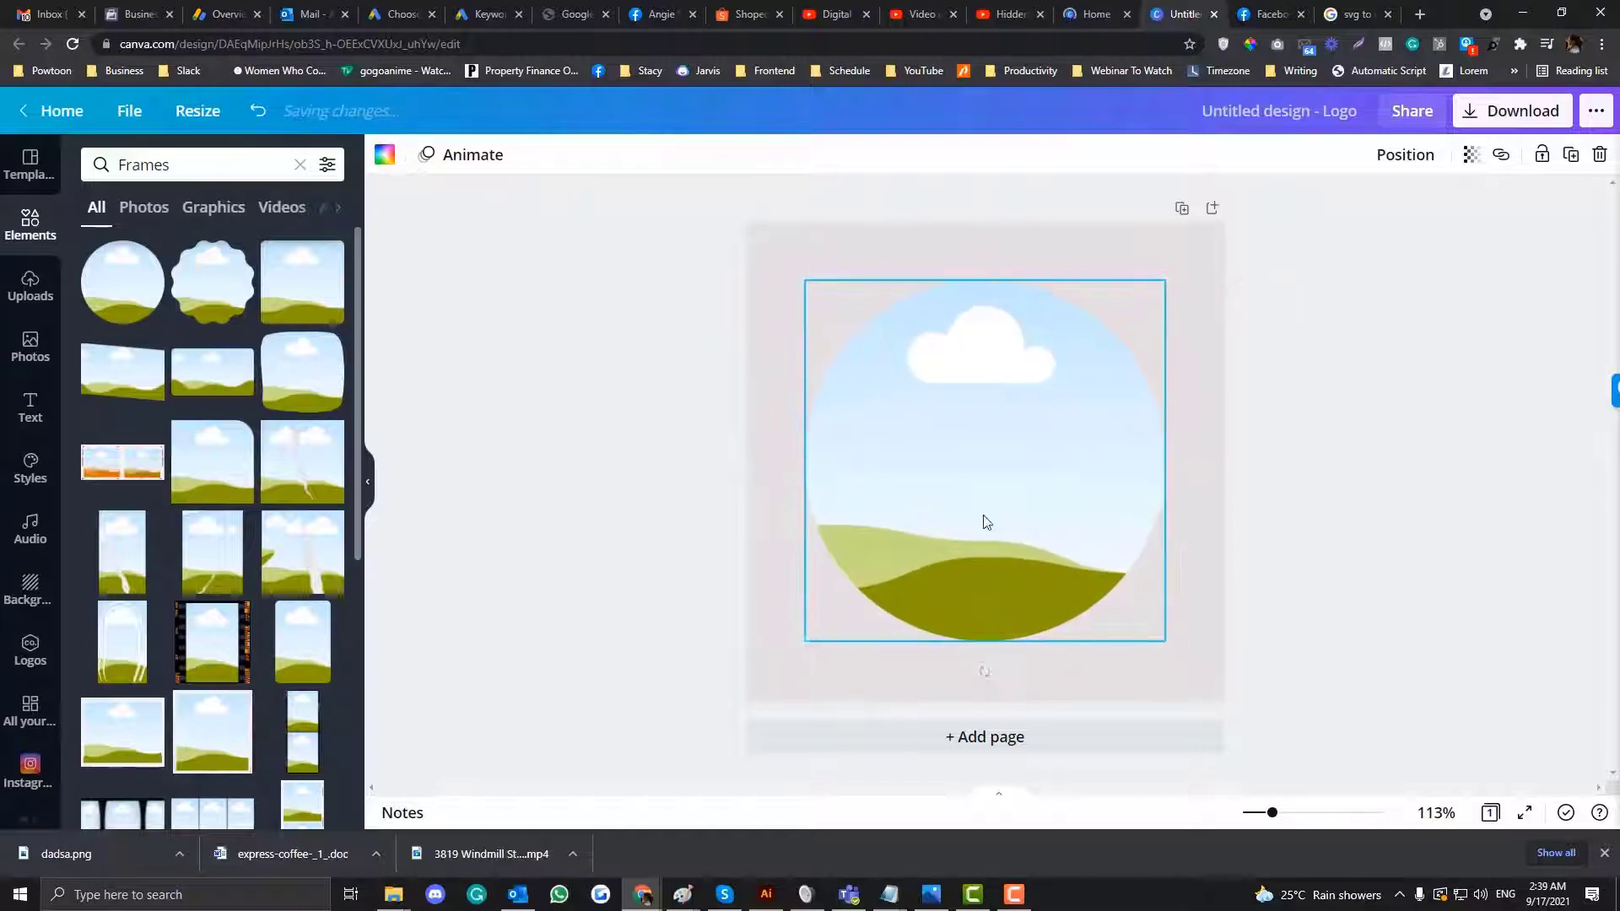
pyautogui.click(10, 290)
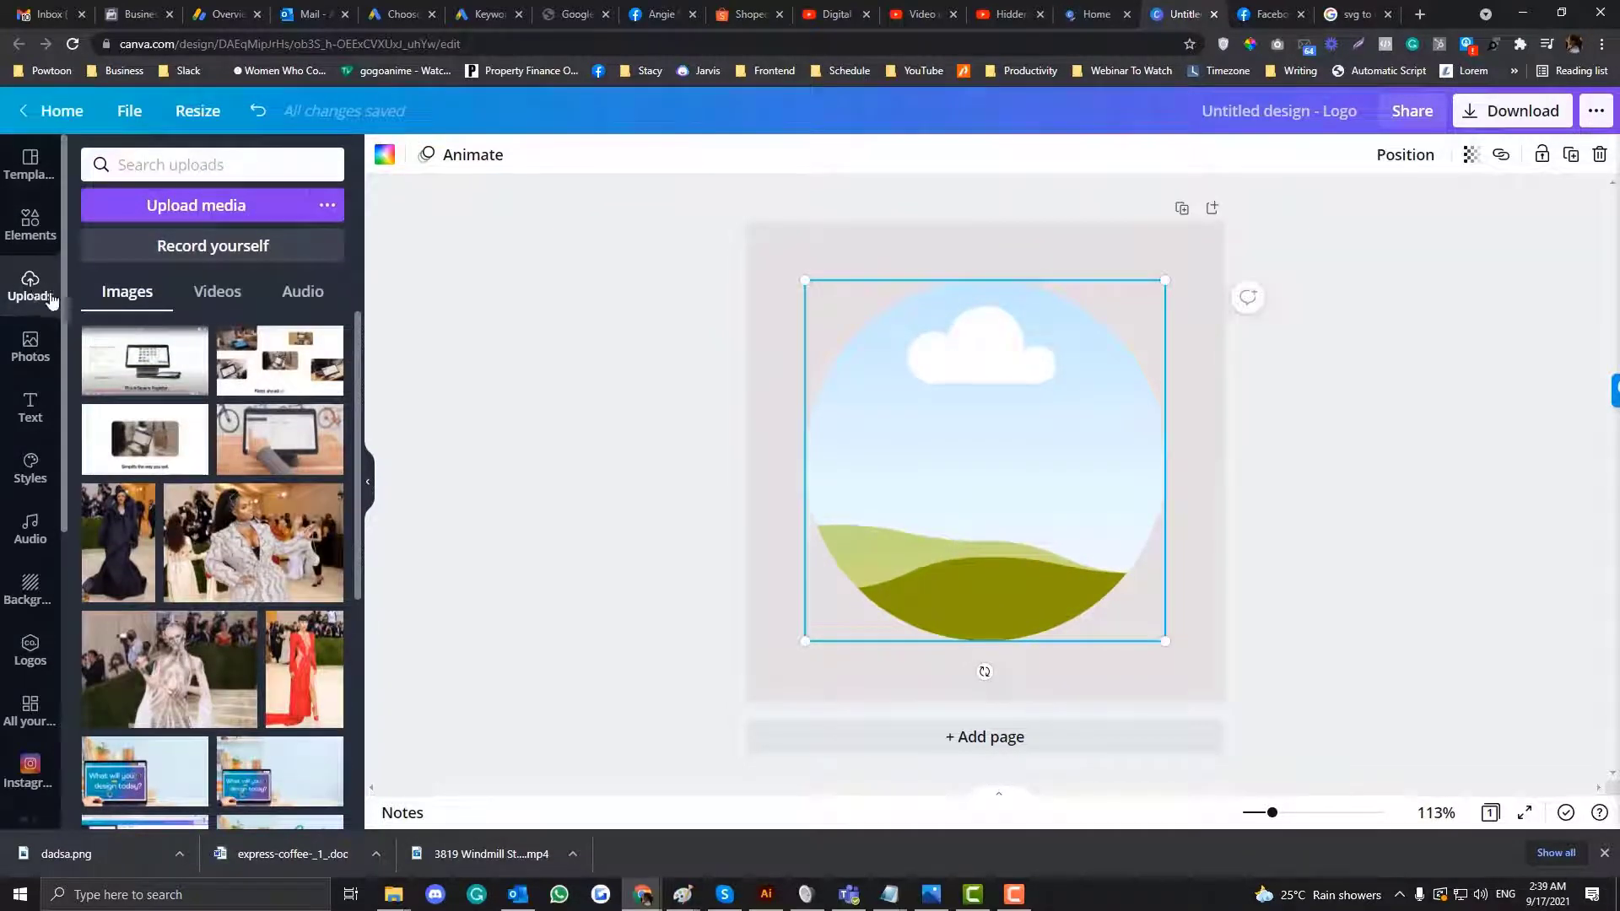
# Upload dadsa.png and drag it into the circle frame
pyautogui.click(194, 213)
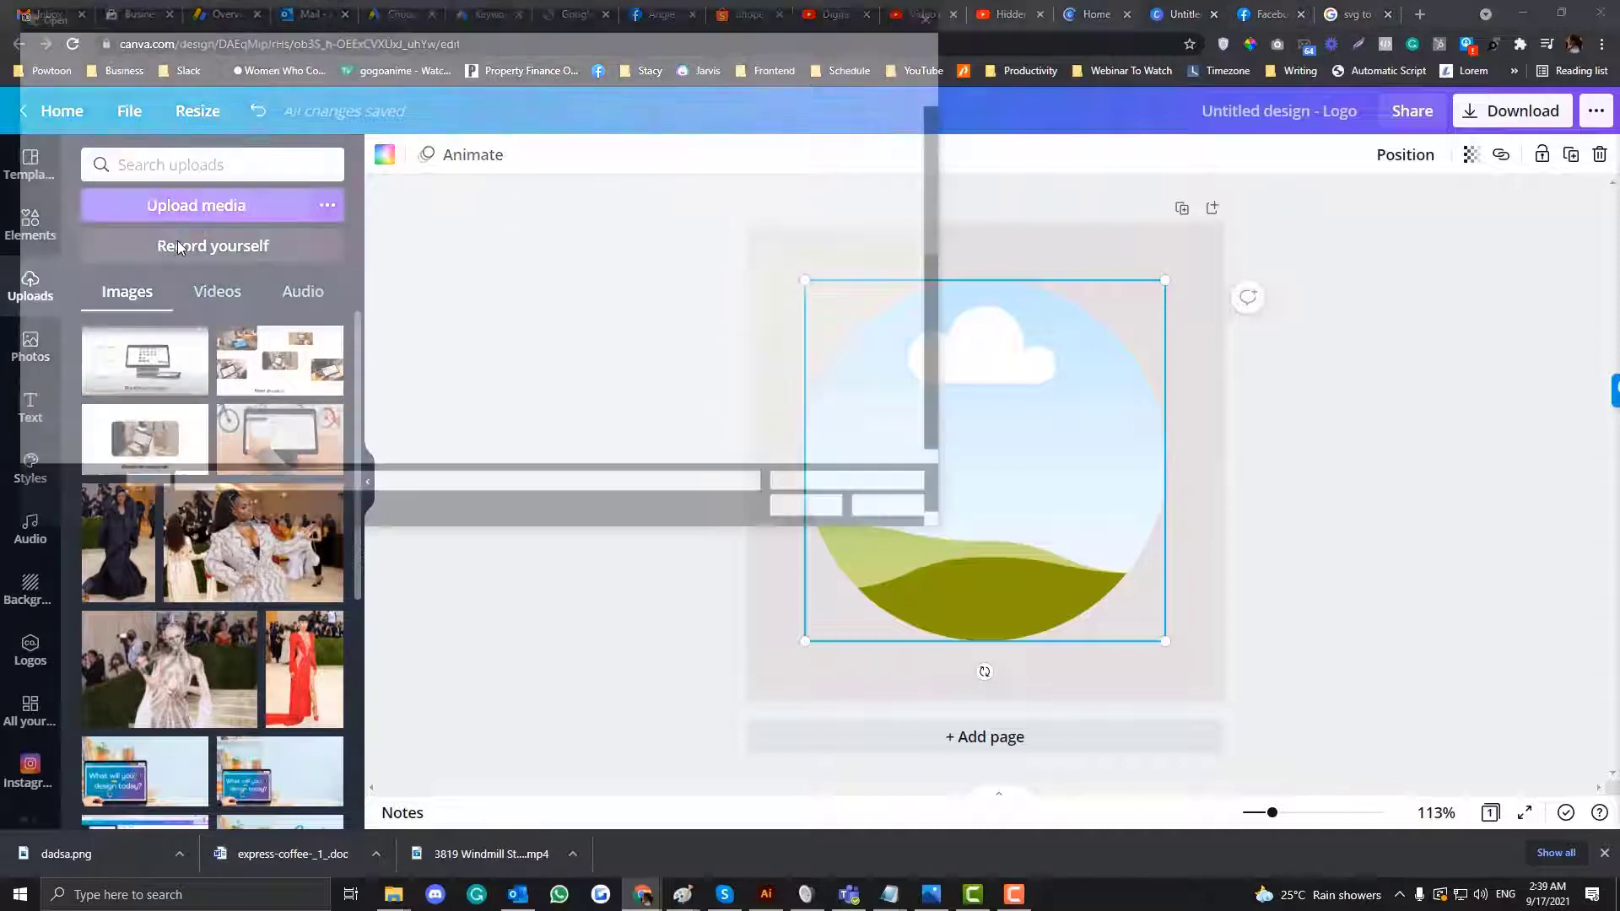
pyautogui.write('dadsa')
pyautogui.press('Down')
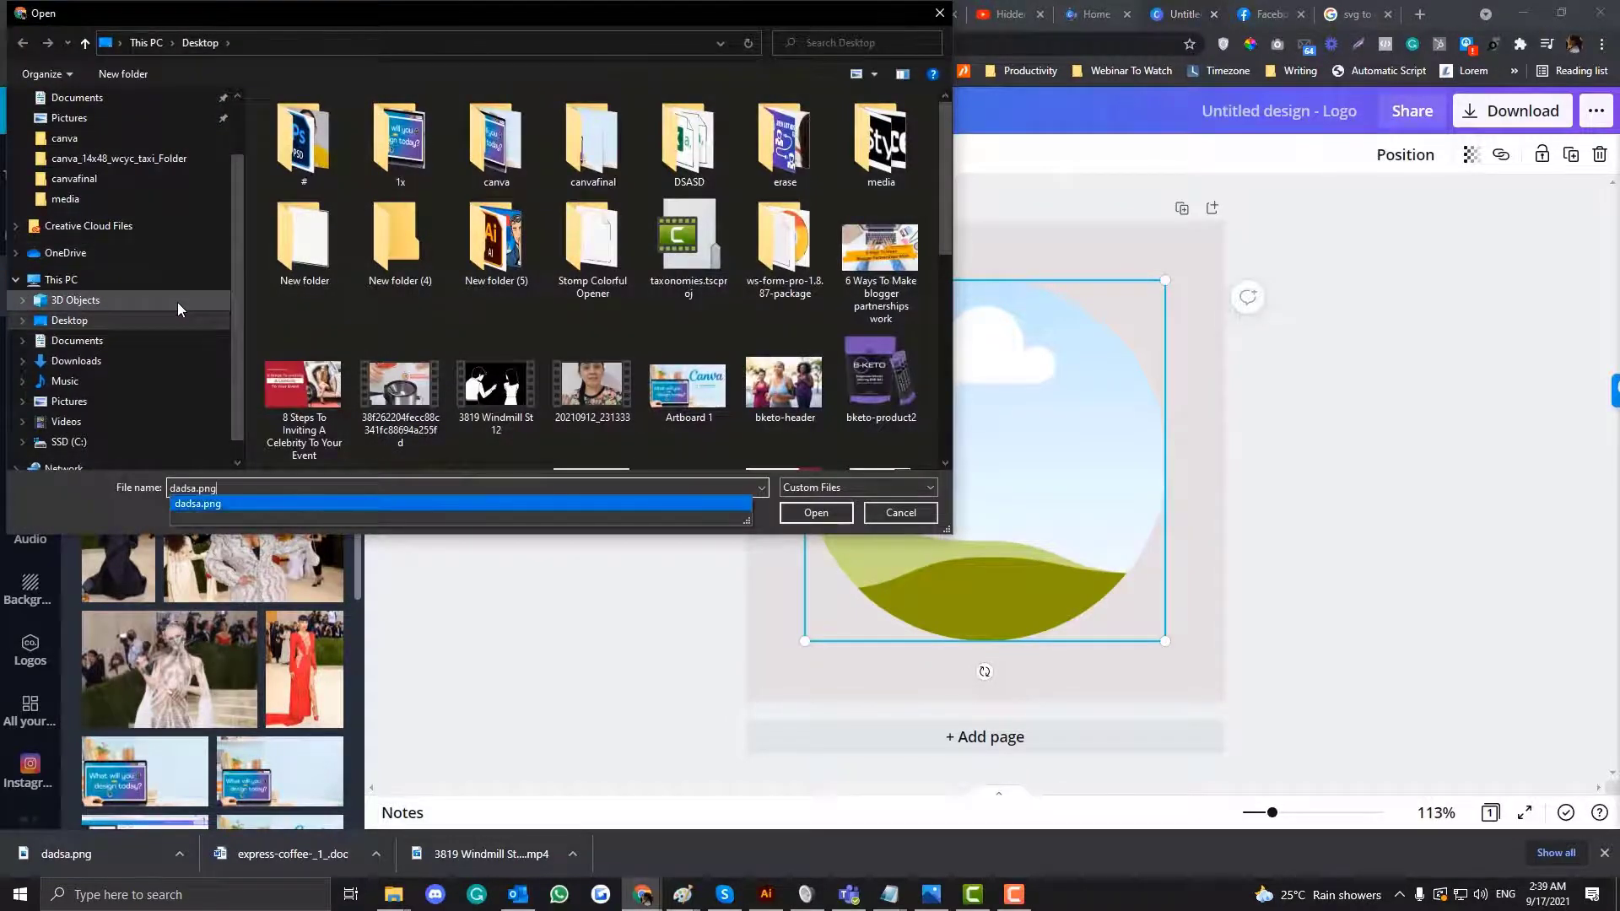
pyautogui.press('Return')
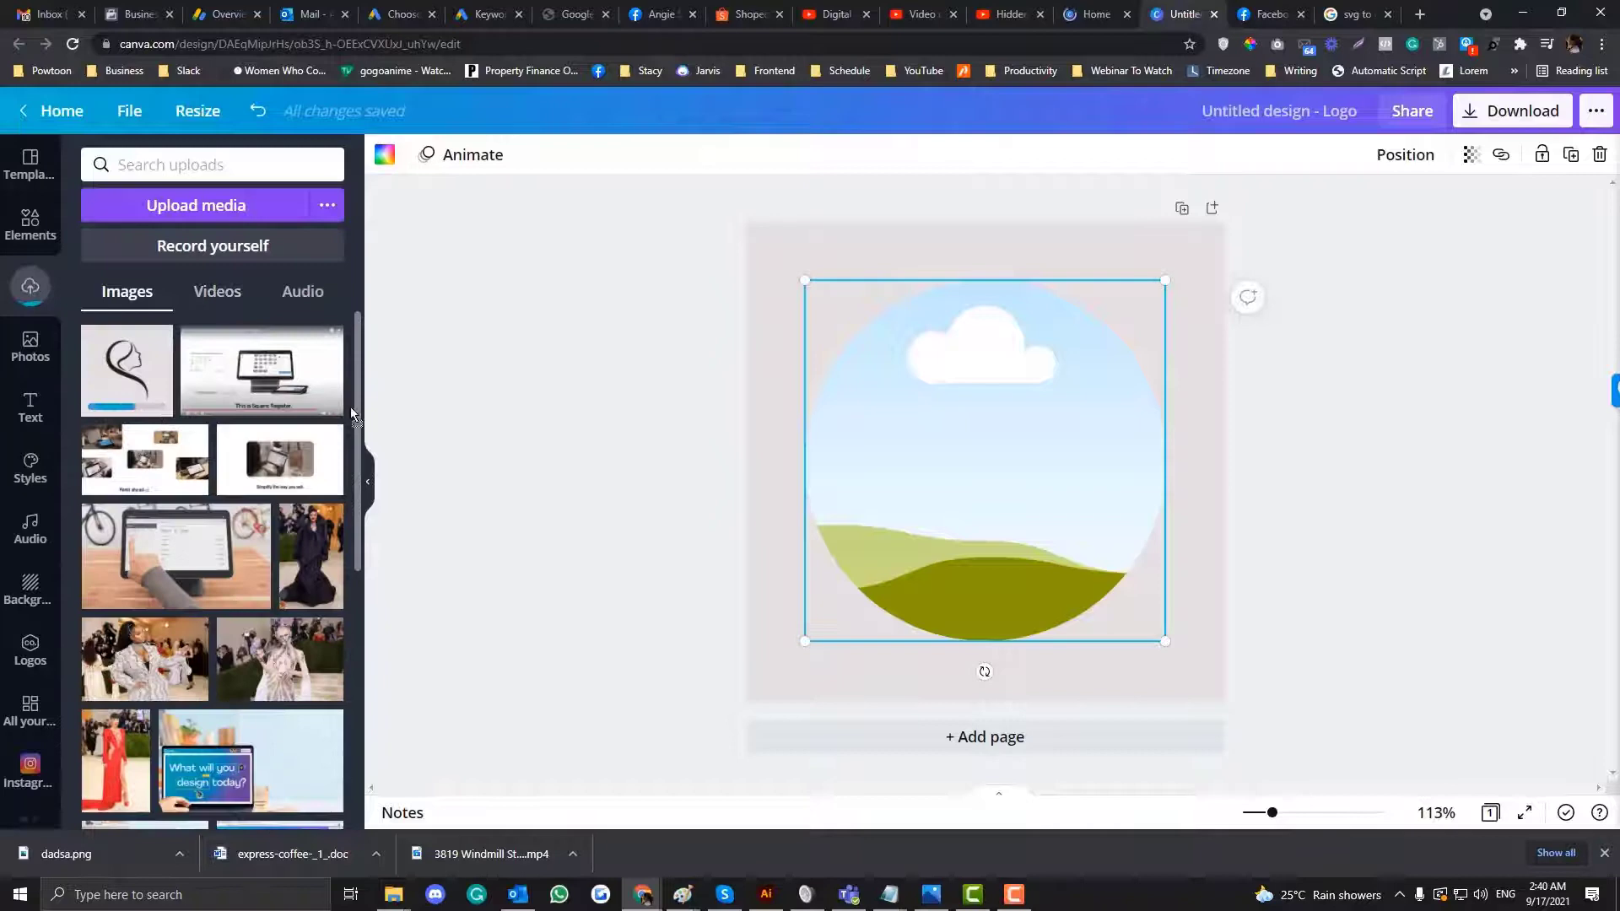
pyautogui.moveTo(126, 371); pyautogui.dragTo(945, 440)
# Set the page background colour to dark grey
pyautogui.click(752, 432)
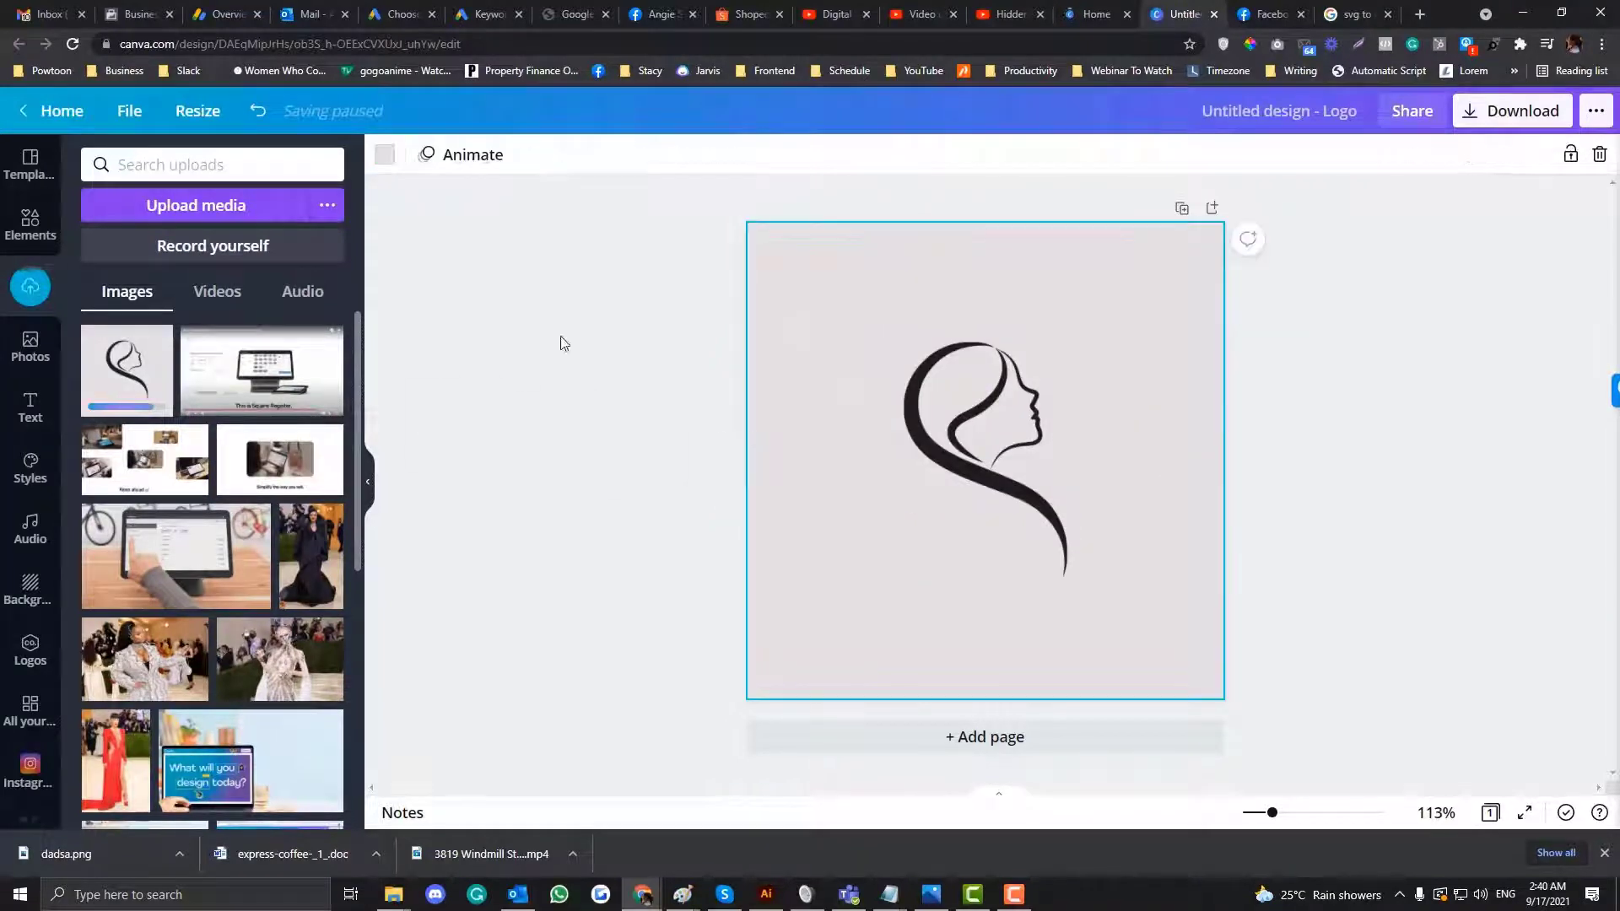
pyautogui.click(385, 156)
pyautogui.click(295, 403)
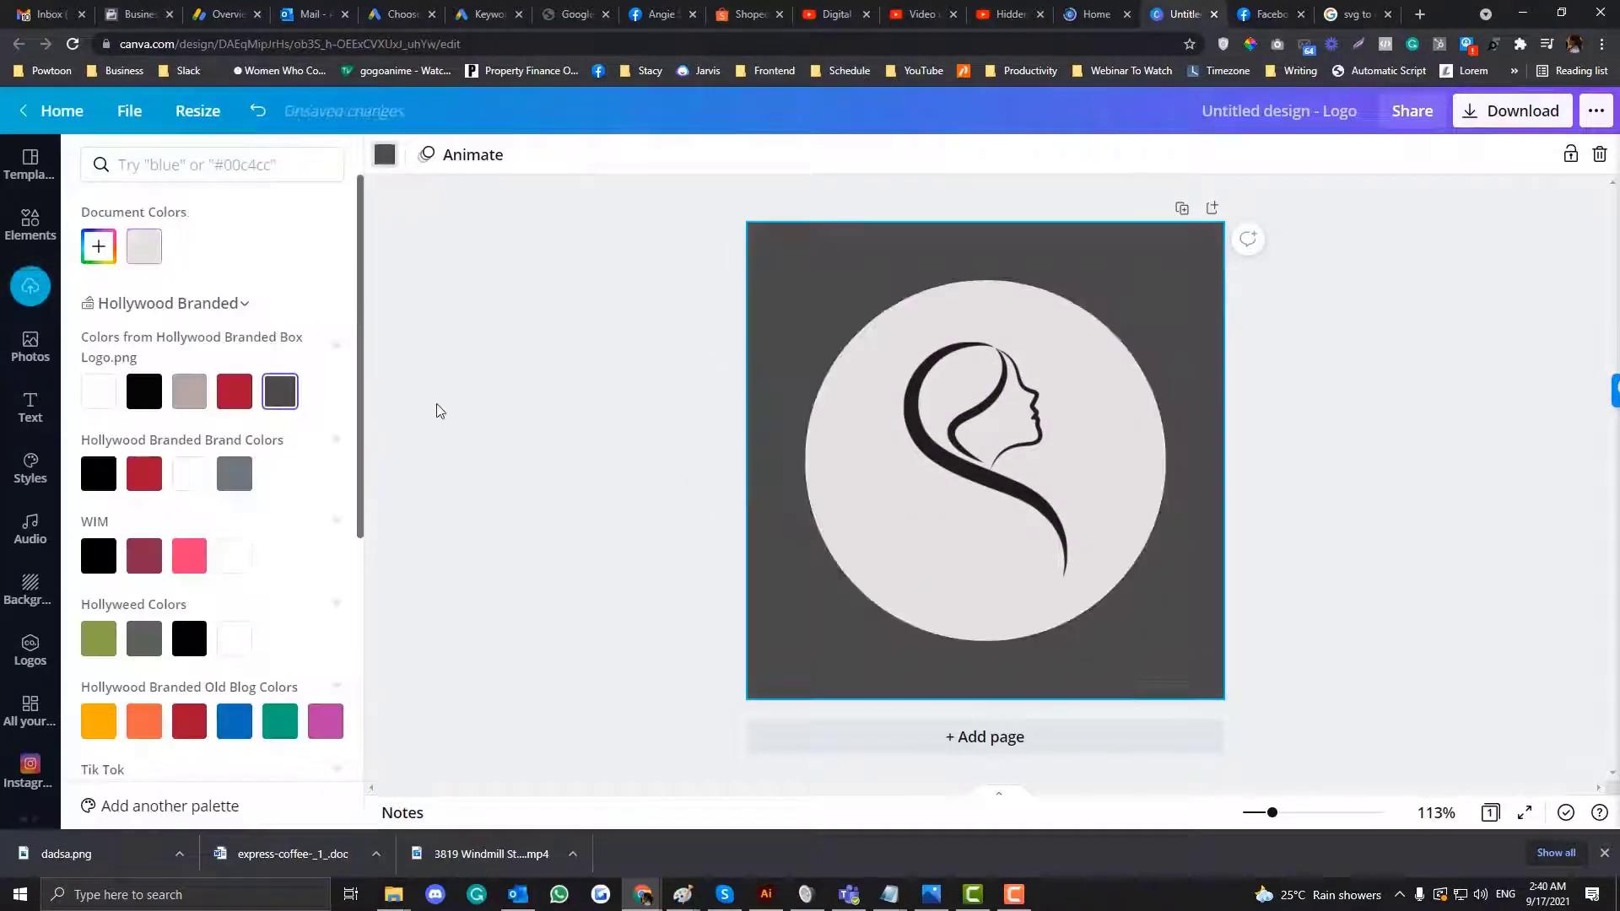
# Enlarge and reposition the face image within the circle, then bring up the download options
pyautogui.click(545, 422)
pyautogui.doubleClick(995, 406)
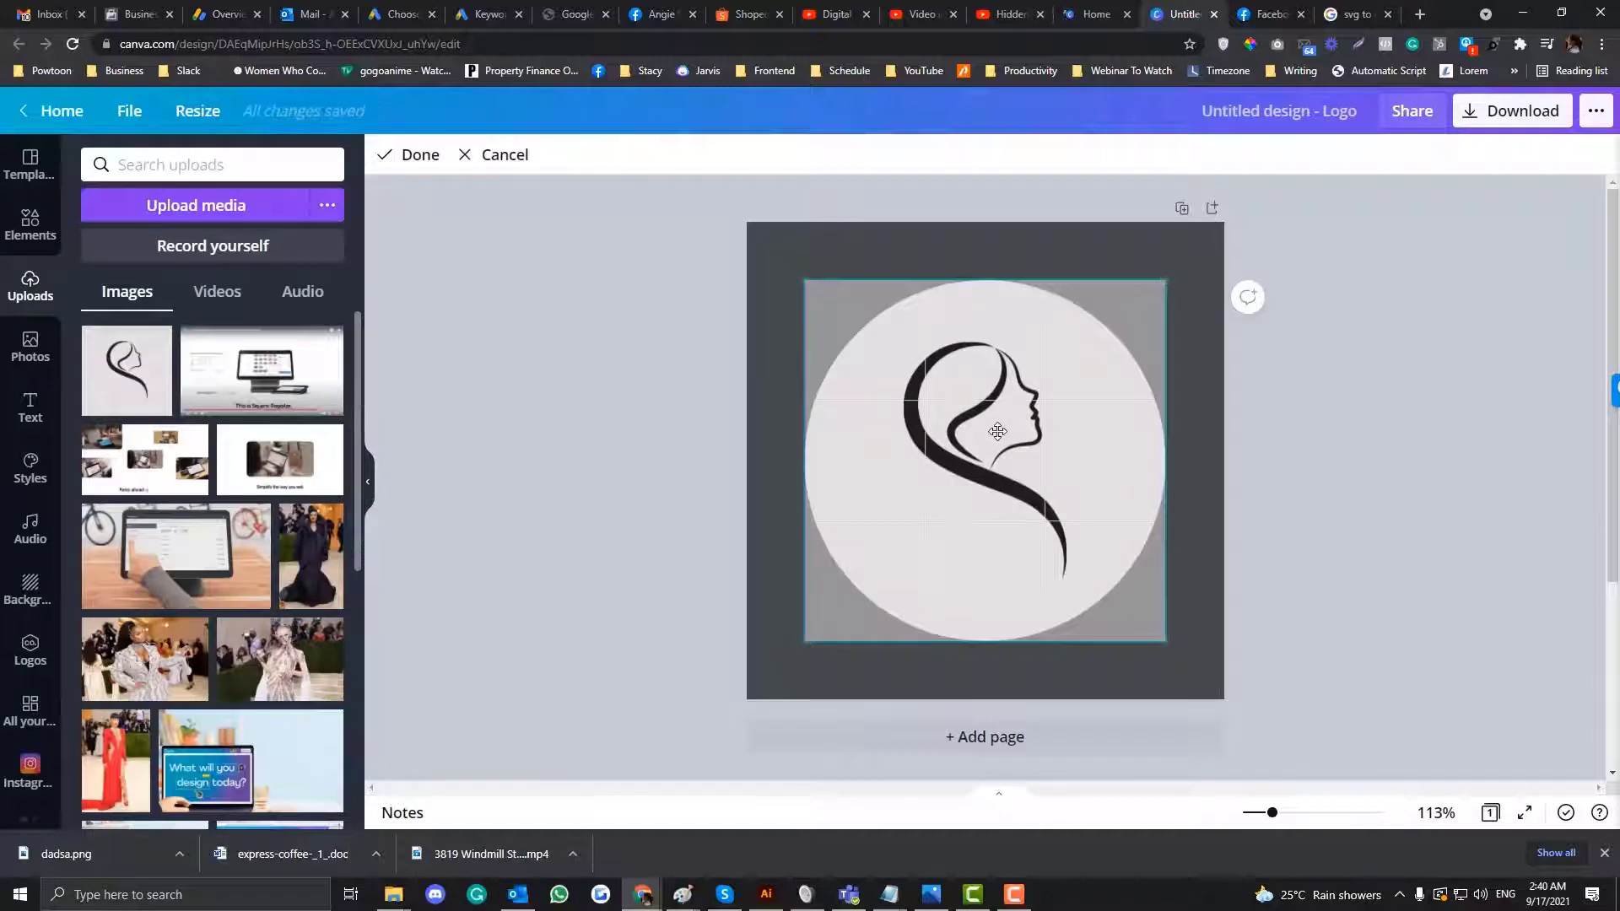
pyautogui.moveTo(1172, 273); pyautogui.dragTo(1181, 260)
pyautogui.moveTo(1085, 357); pyautogui.dragTo(1067, 394)
pyautogui.click(609, 398)
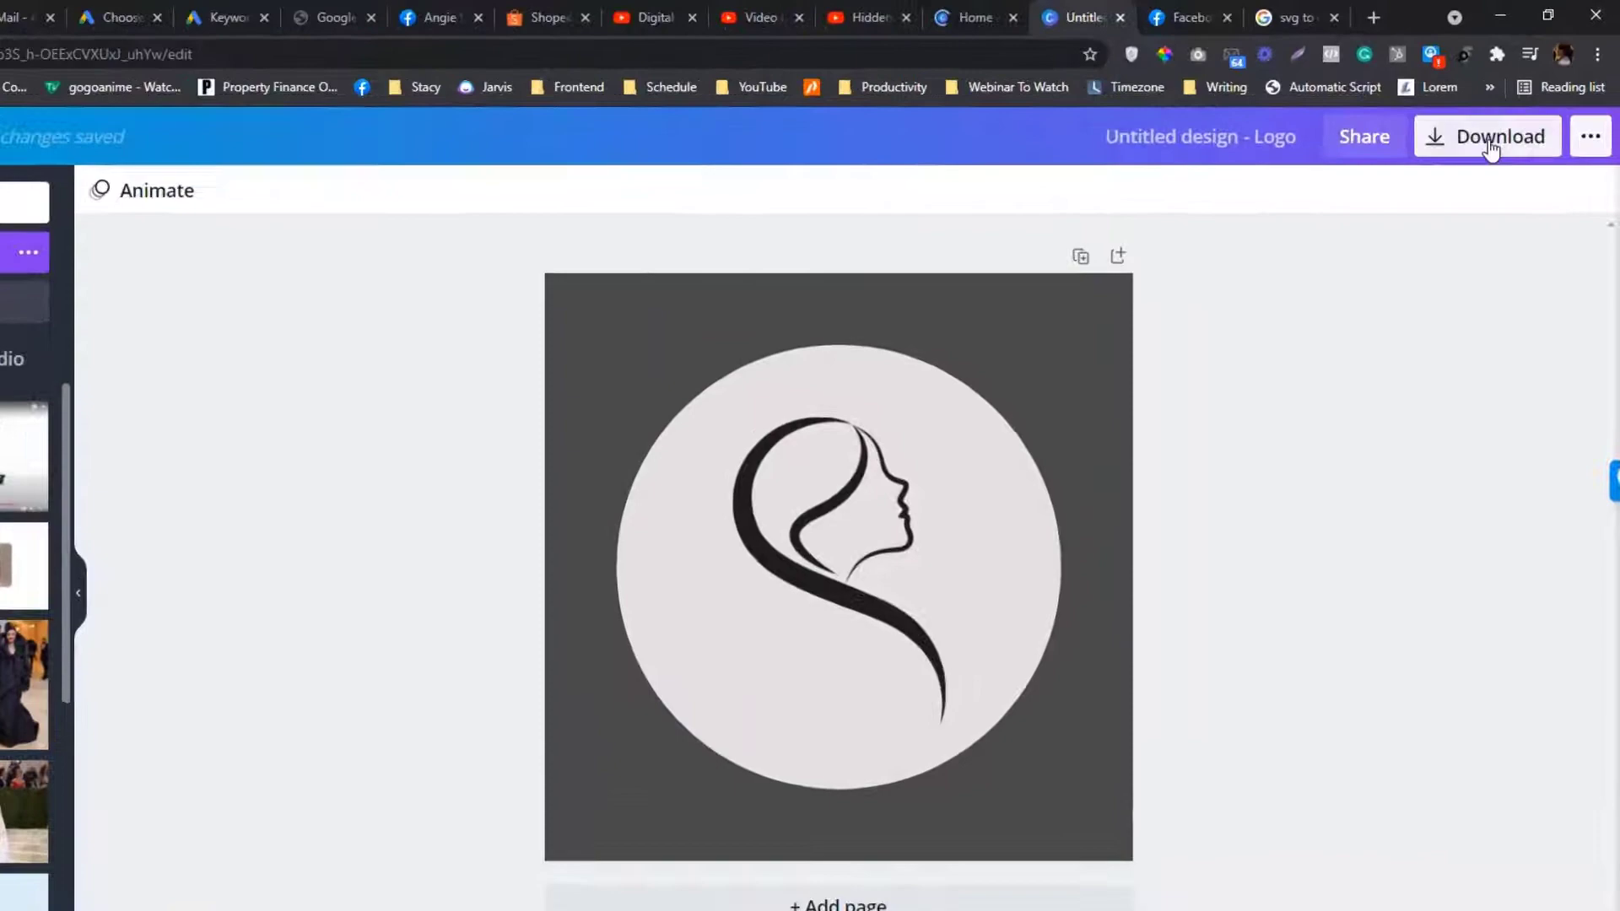
pyautogui.click(1512, 110)
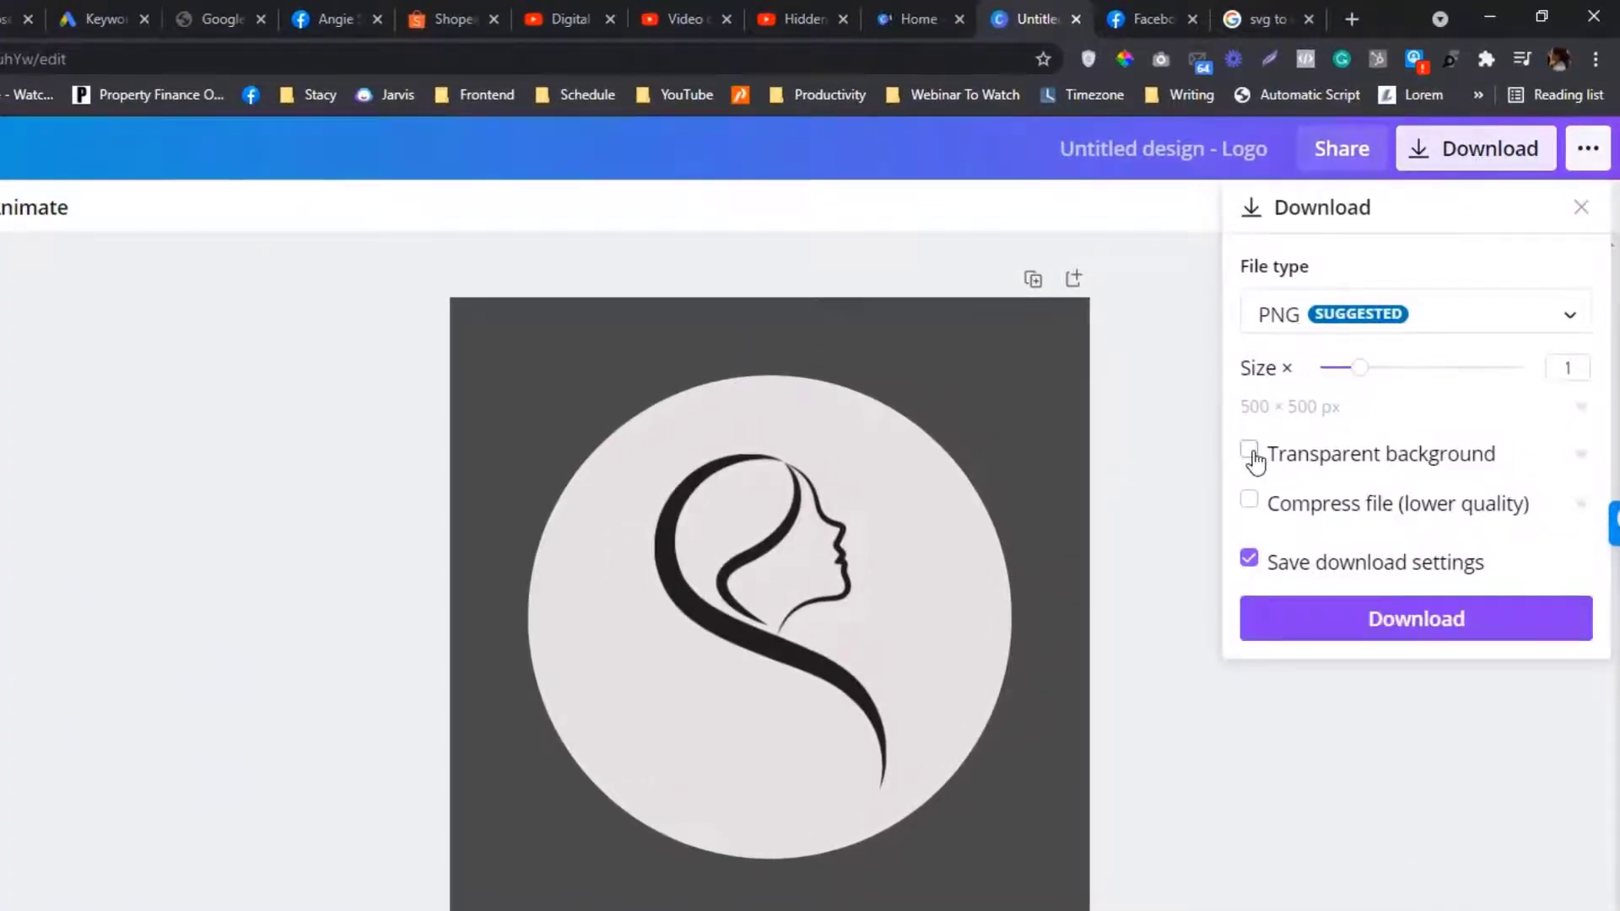
# Save the PNG to the Desktop as dsadawdew.png and show it in its folder
pyautogui.click(1420, 624)
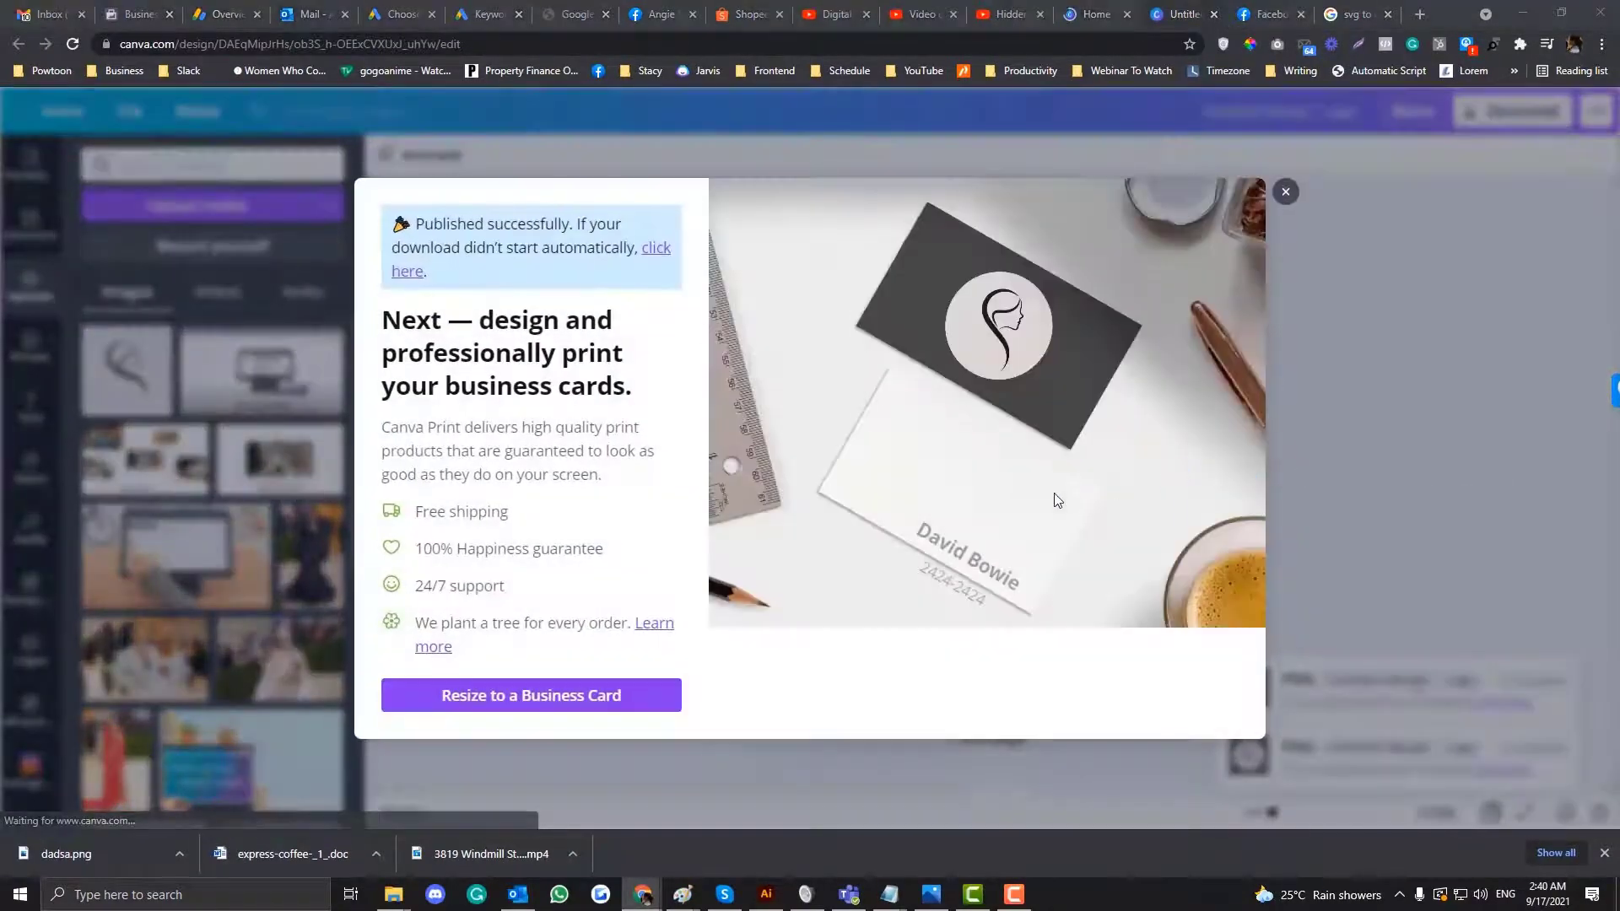
pyautogui.write('dsadawdew')
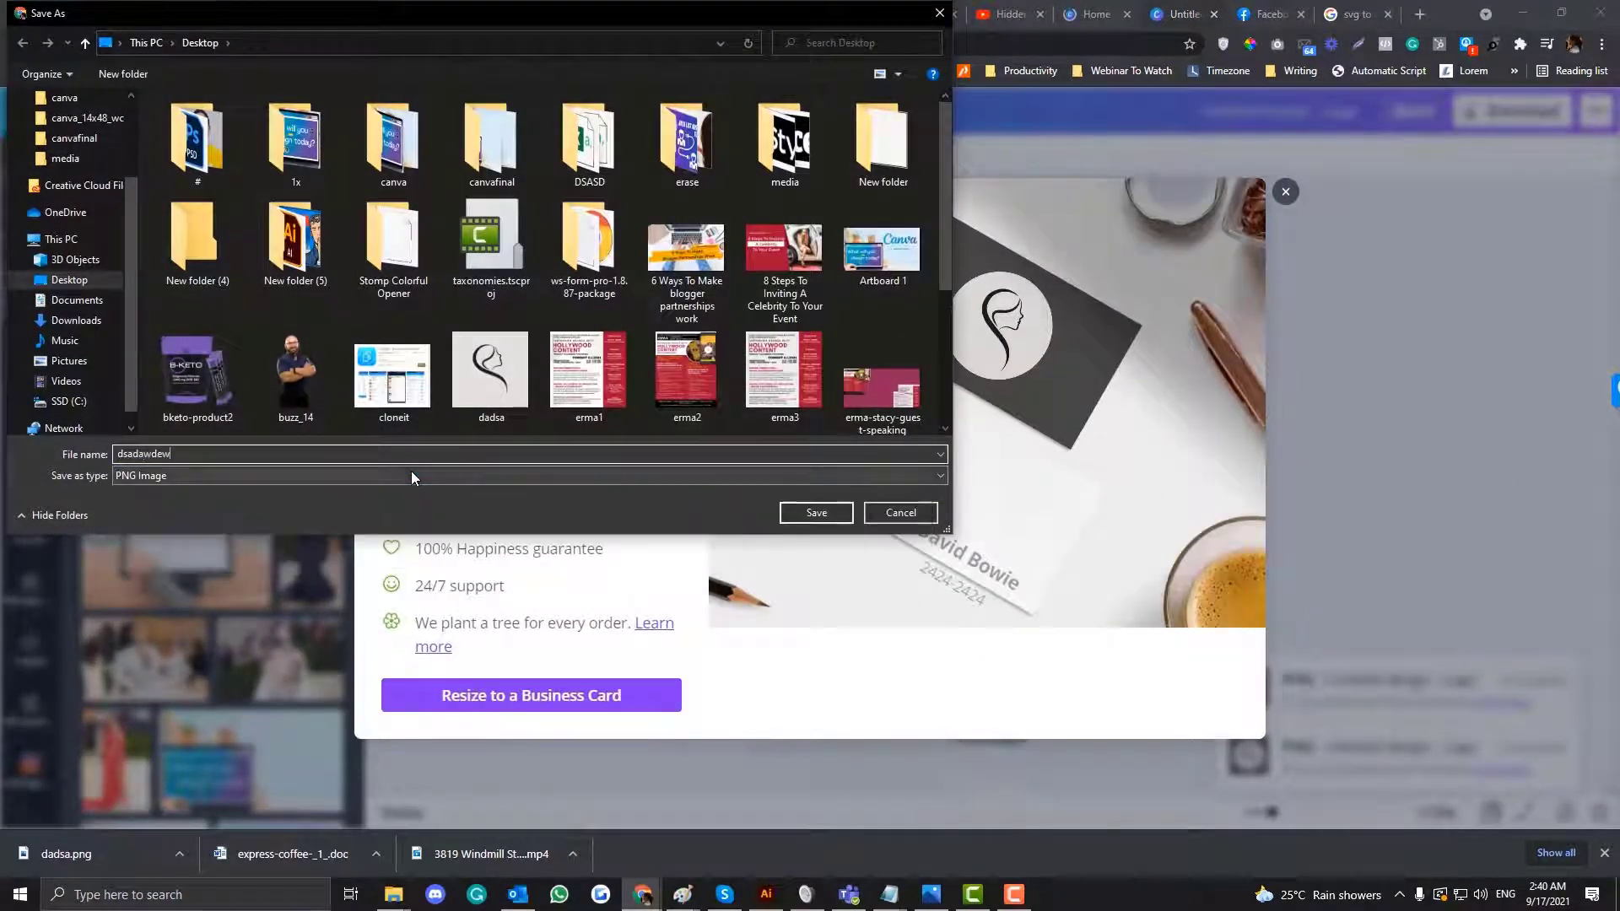
pyautogui.hotkey('ctrl', 'a')
pyautogui.click(839, 516)
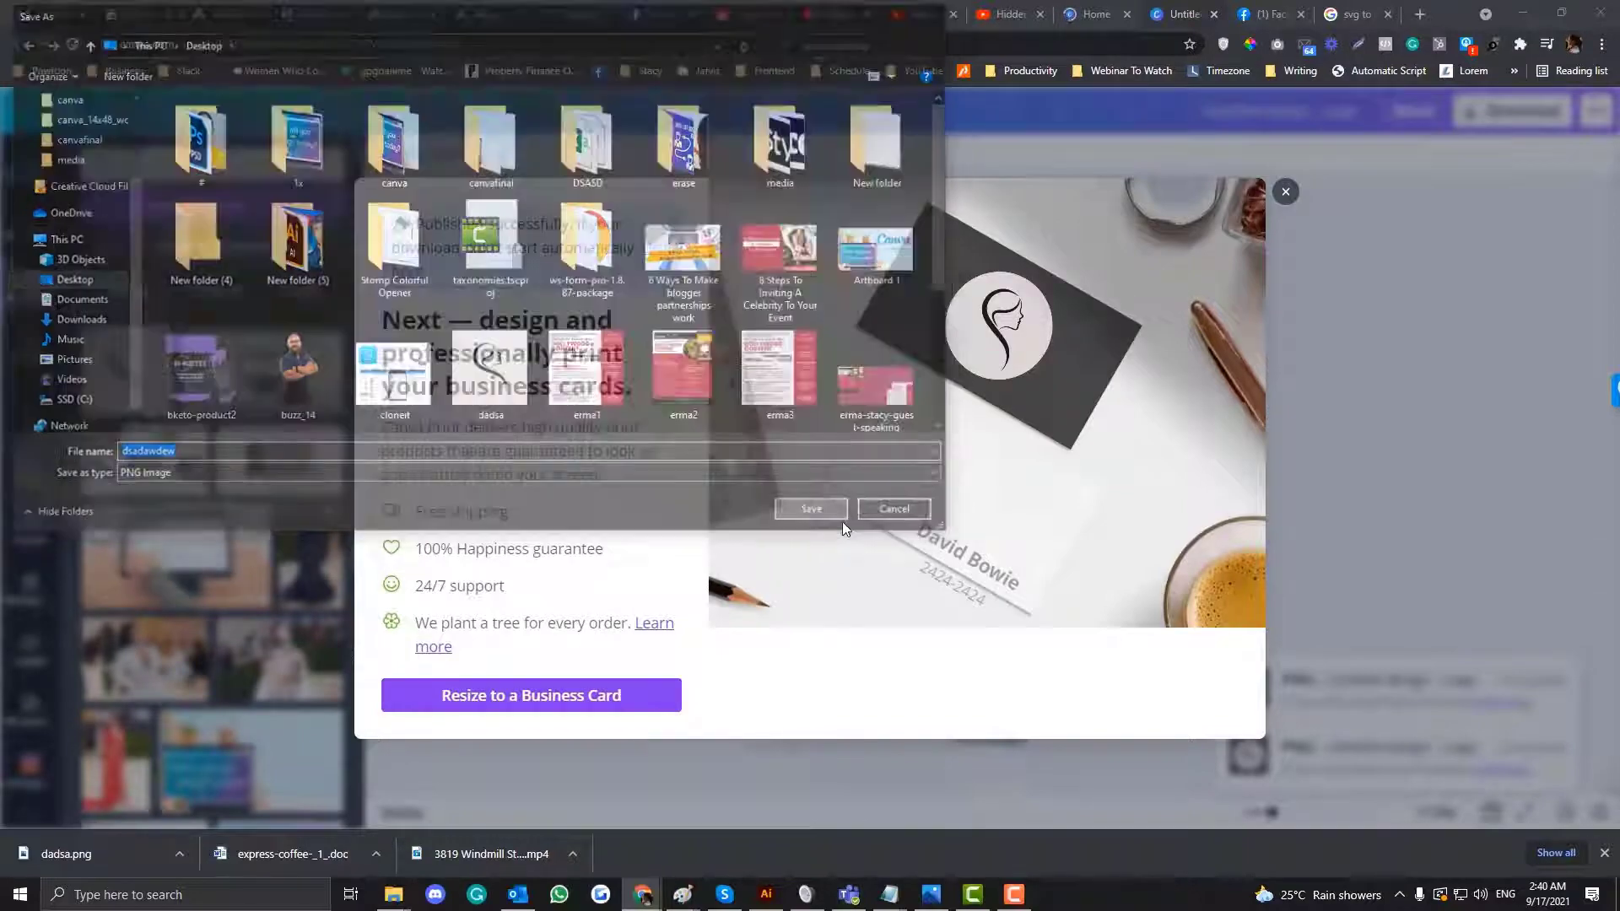
pyautogui.click(179, 854)
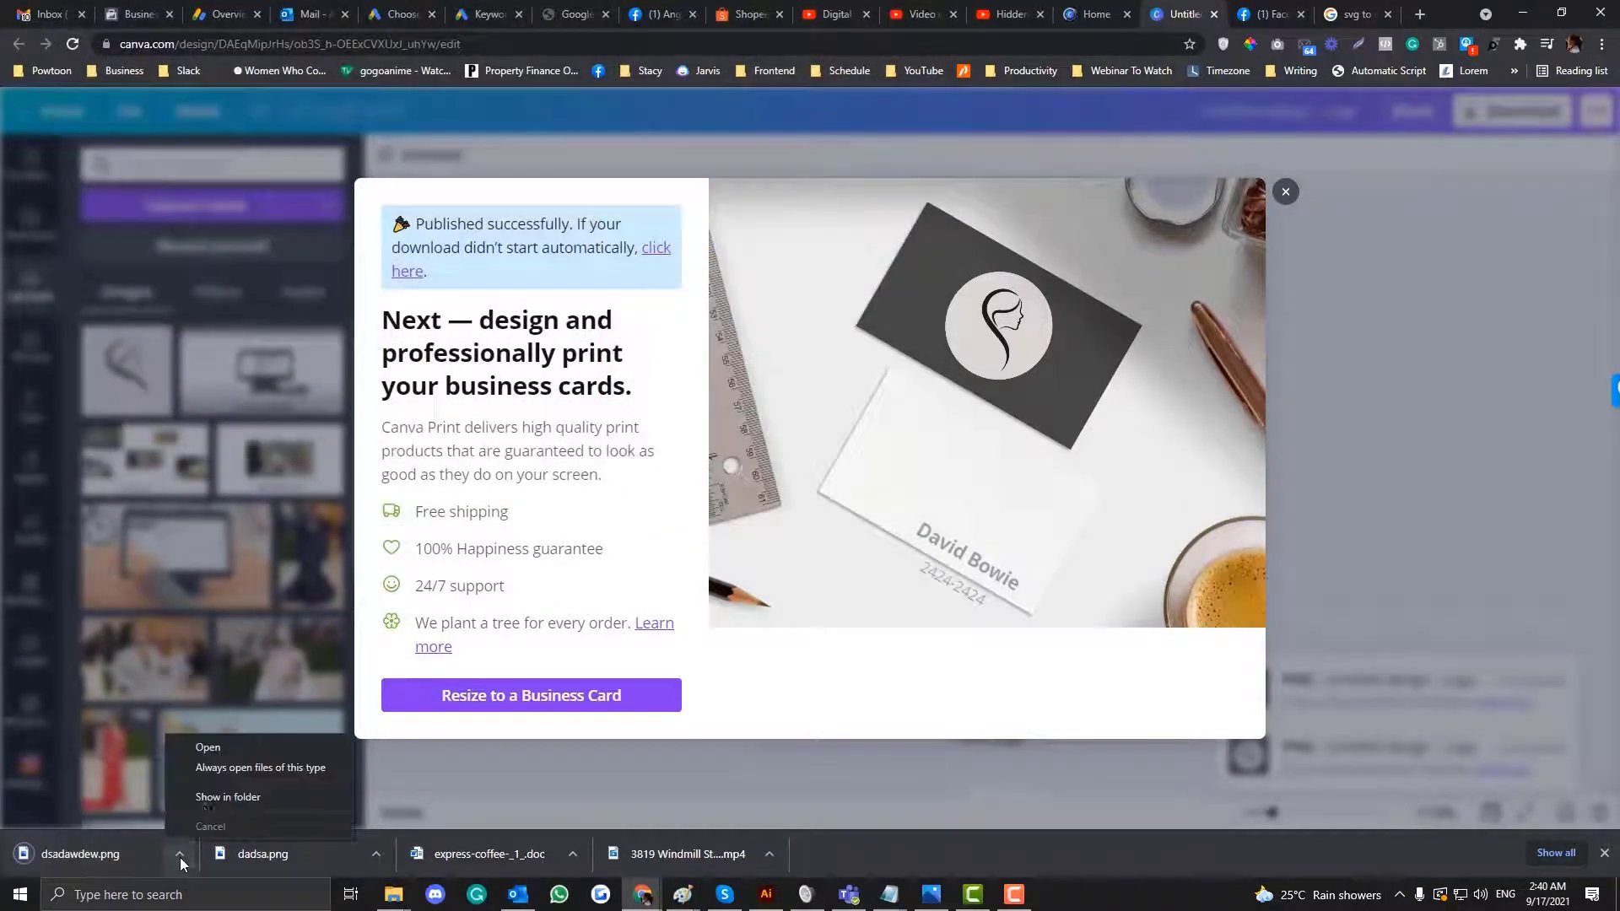
pyautogui.click(205, 802)
# Open dsadawdew.png from File Explorer in Windows Photos
pyautogui.doubleClick(1025, 491)
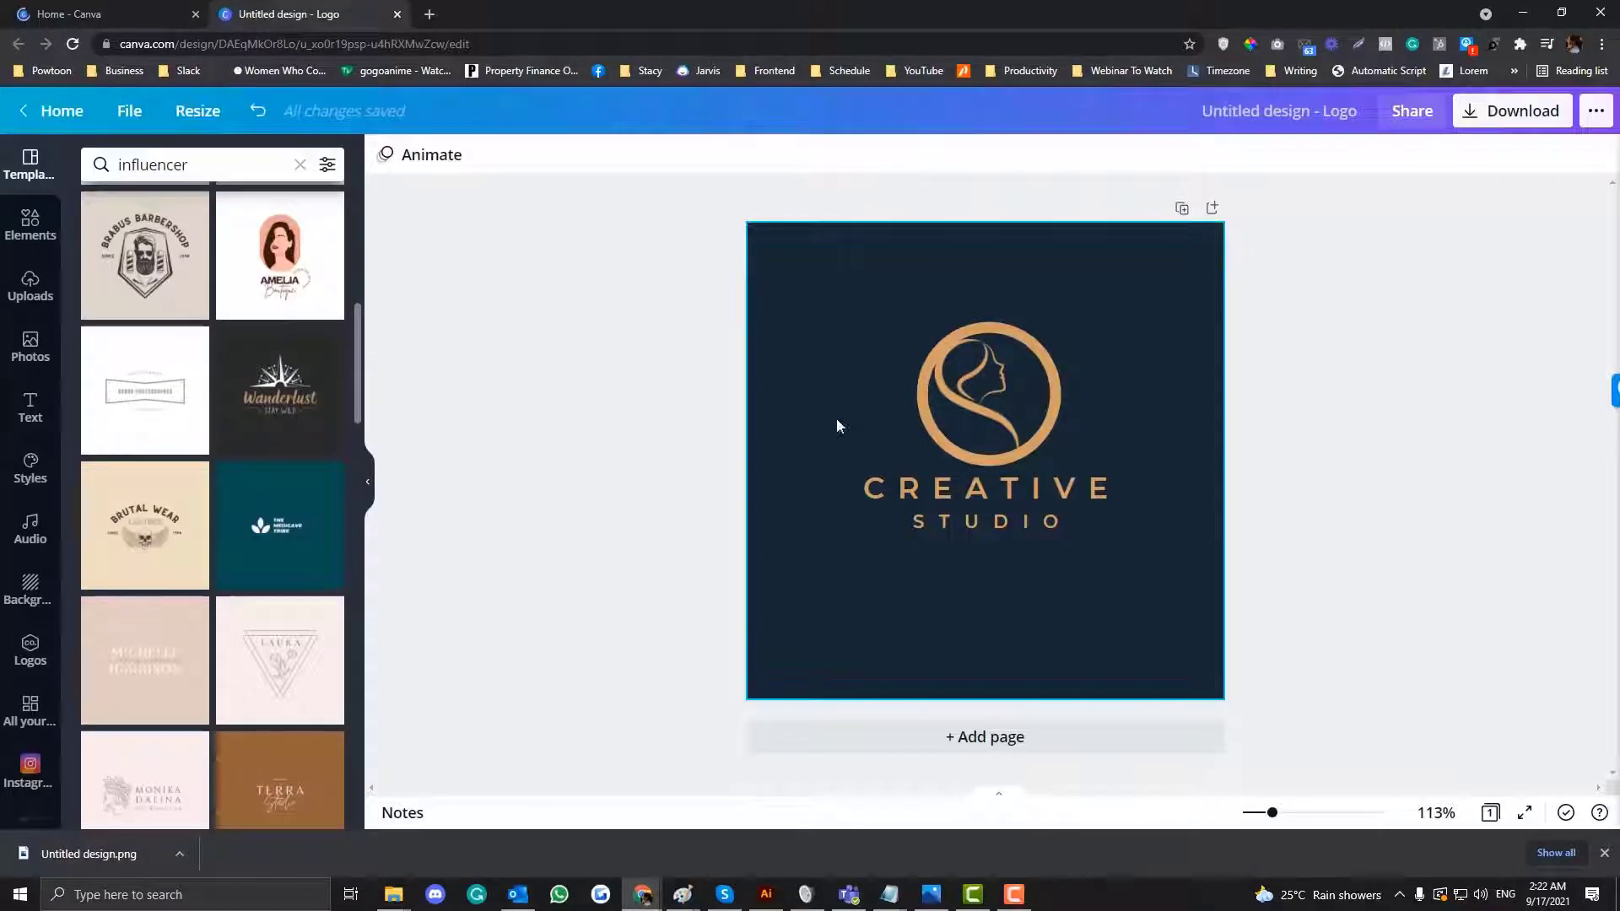
# Select the logo graphic together with the CREATIVE and STUDIO text lines
pyautogui.click(820, 370)
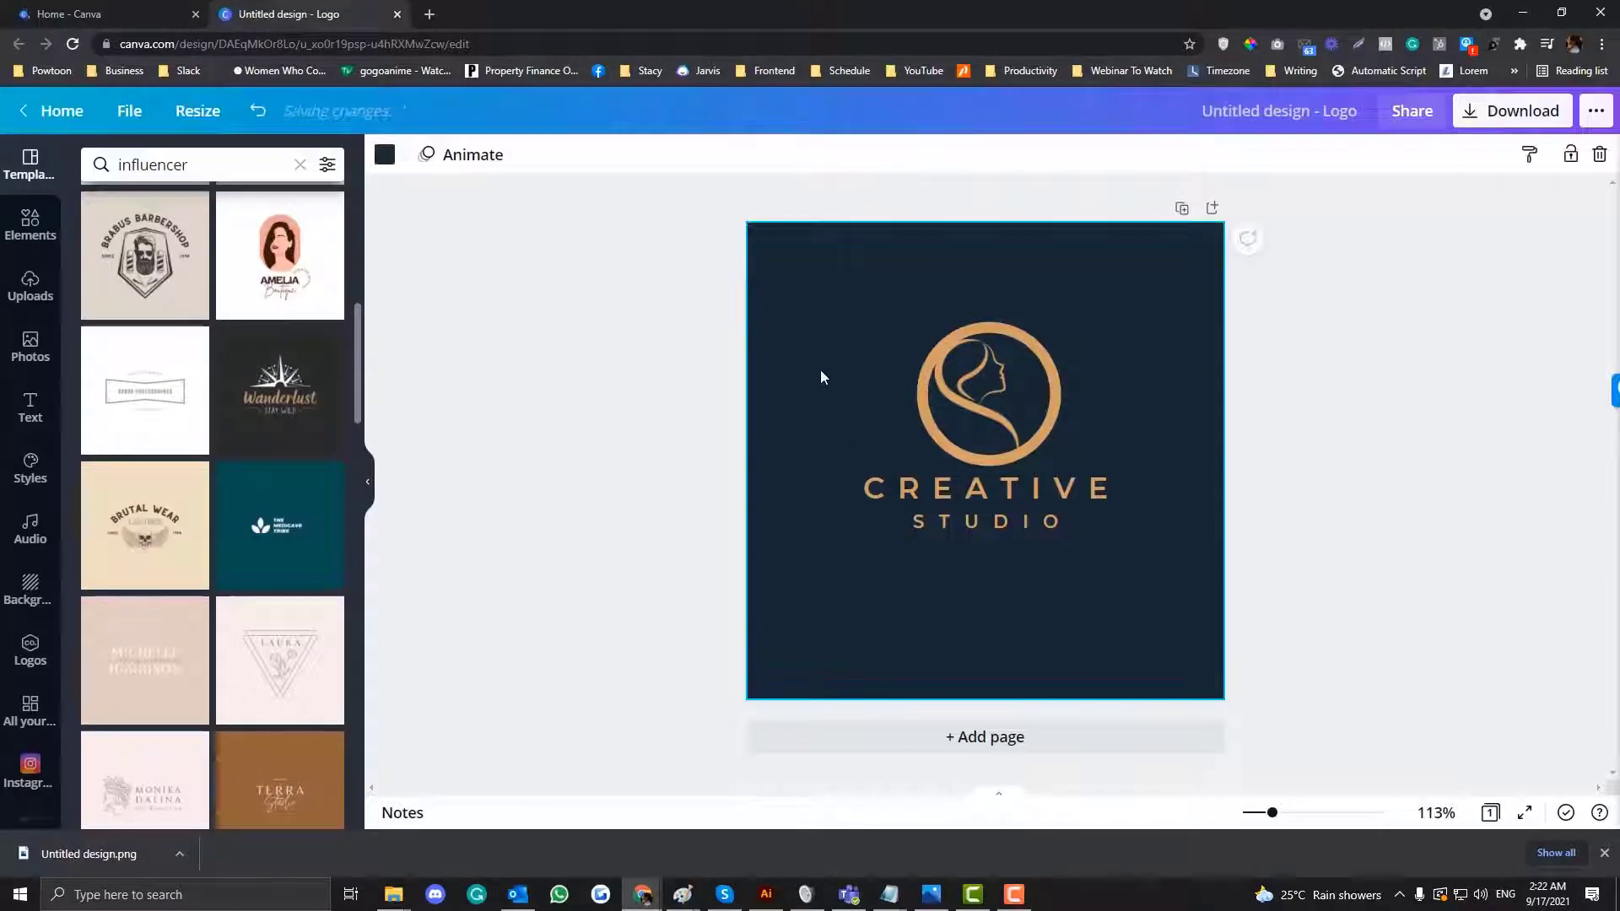
pyautogui.click(623, 341)
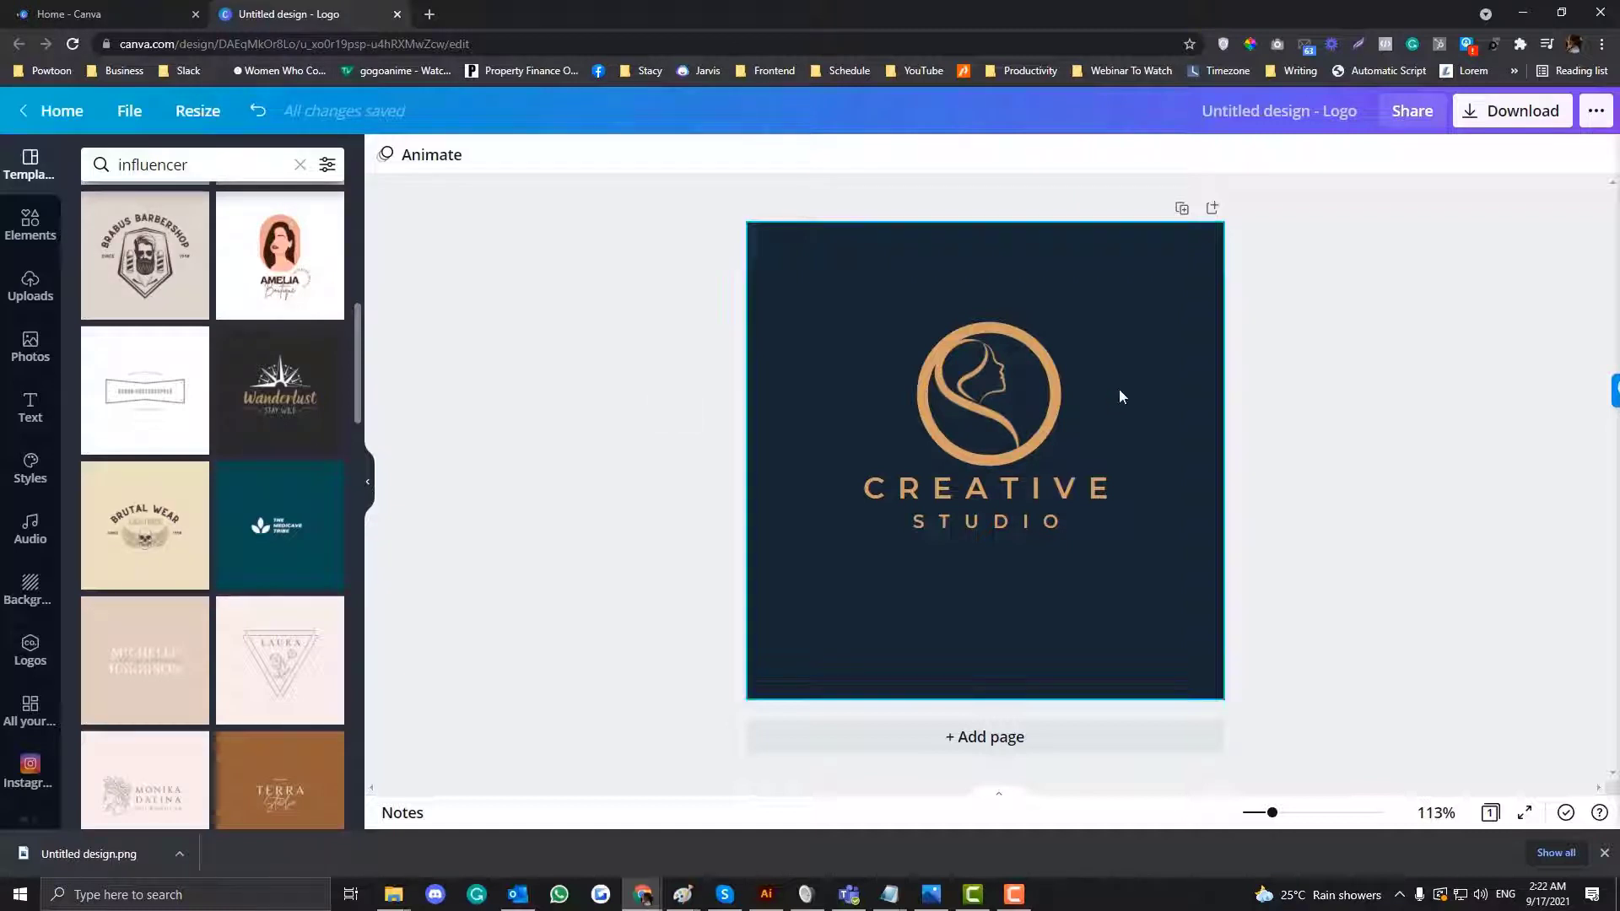
pyautogui.moveTo(716, 228); pyautogui.dragTo(1158, 643)
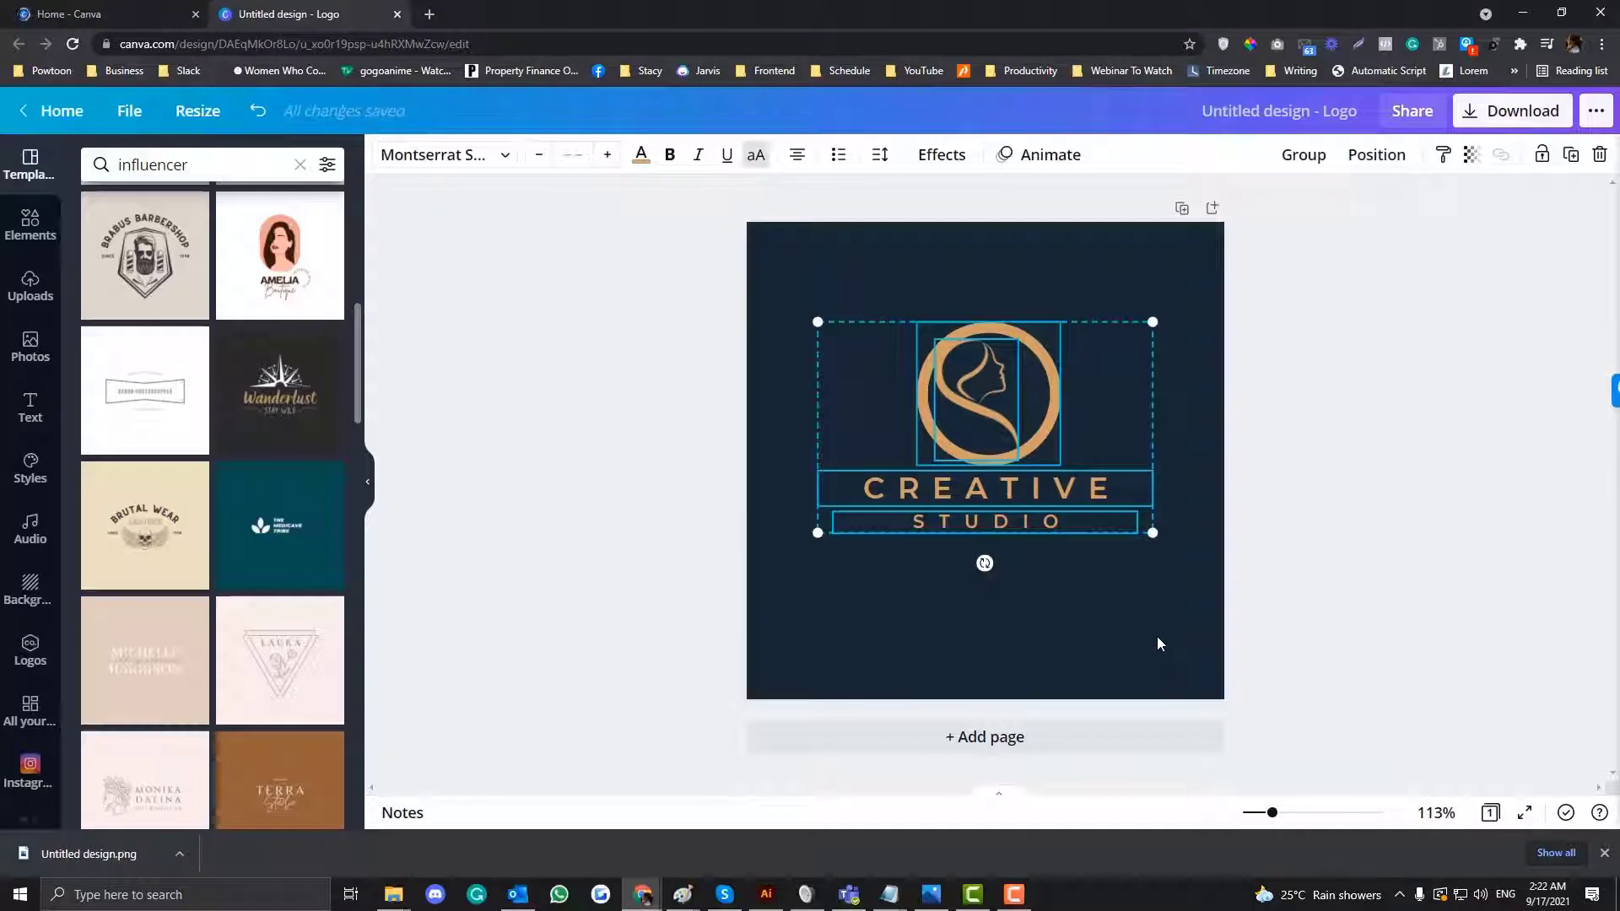
# Try Fade, Pan, Rise and Tumble animations, then settle on Breathe for the logo
pyautogui.click(1054, 162)
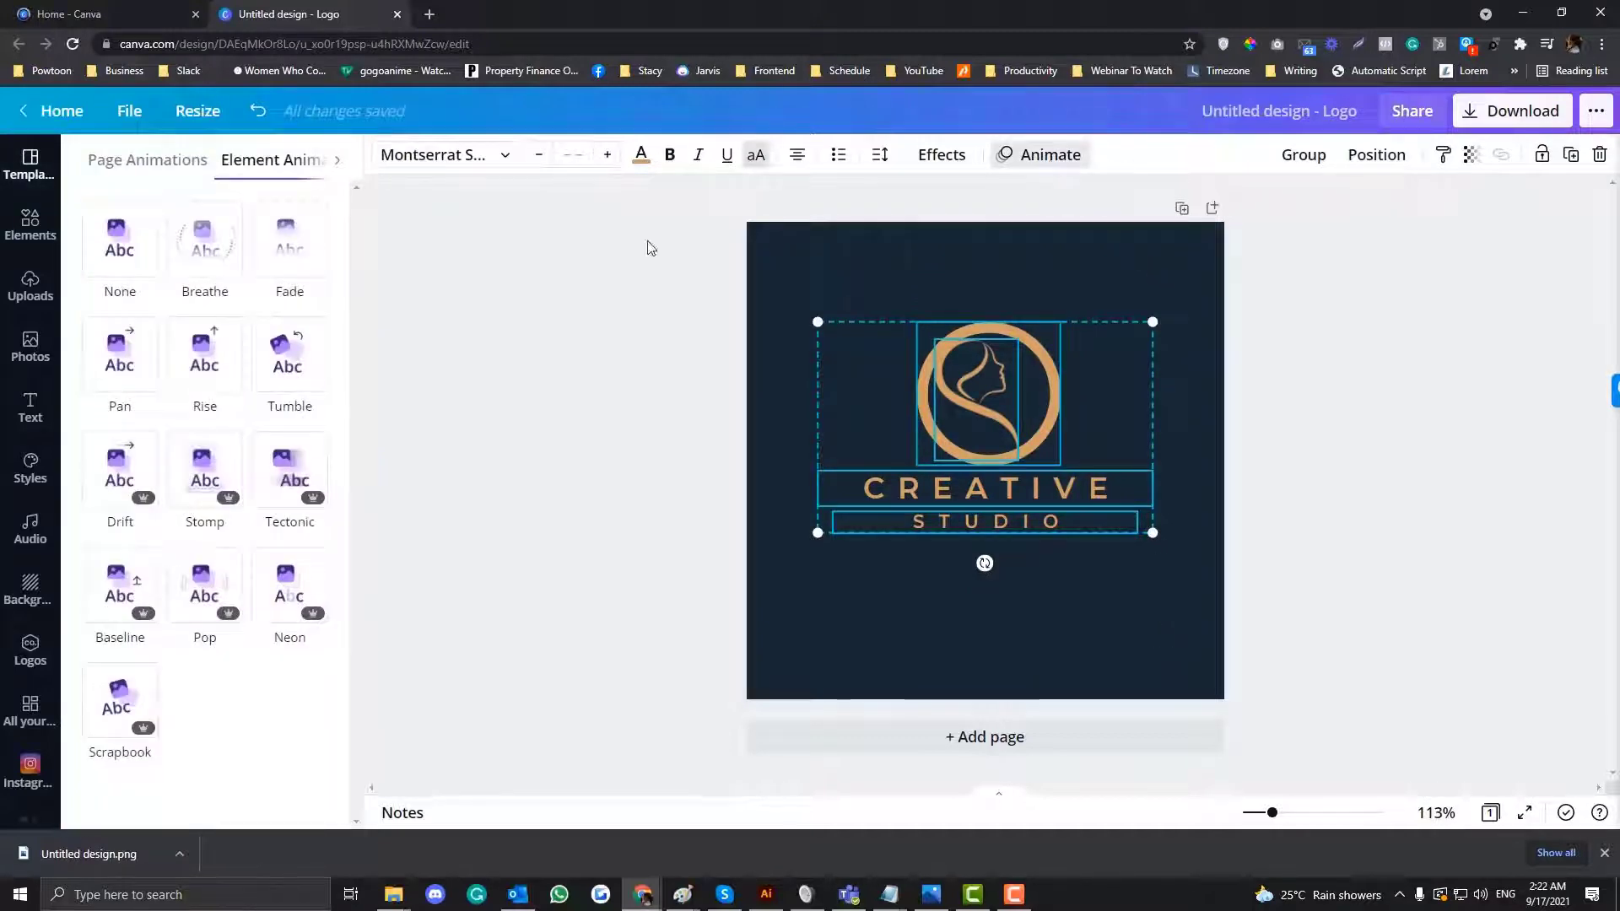
pyautogui.click(242, 268)
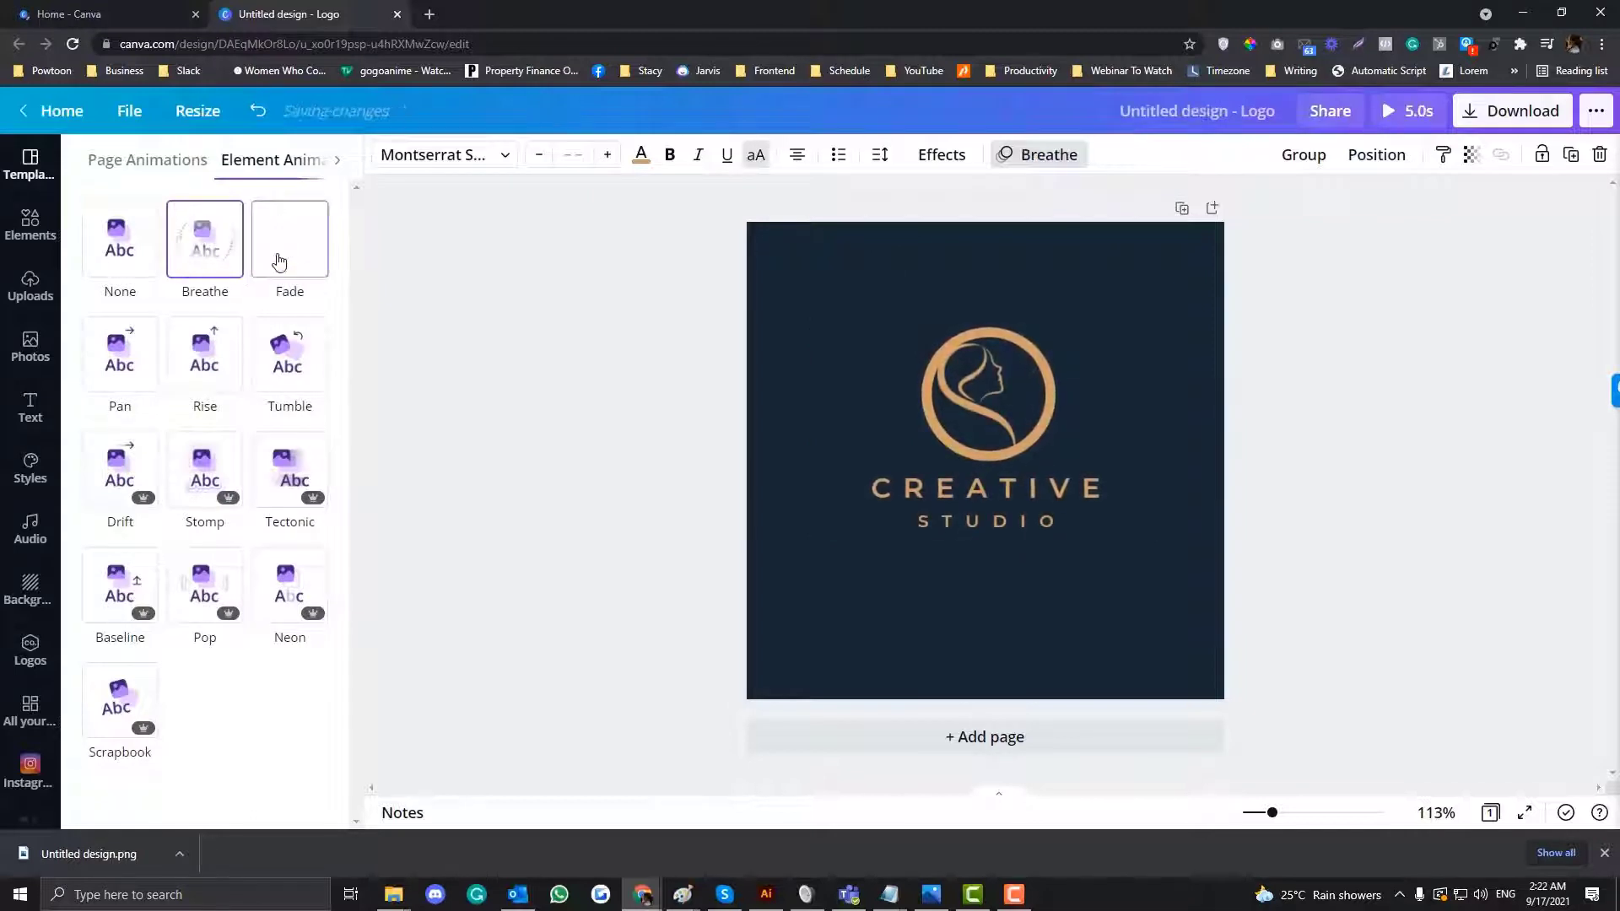
pyautogui.click(272, 262)
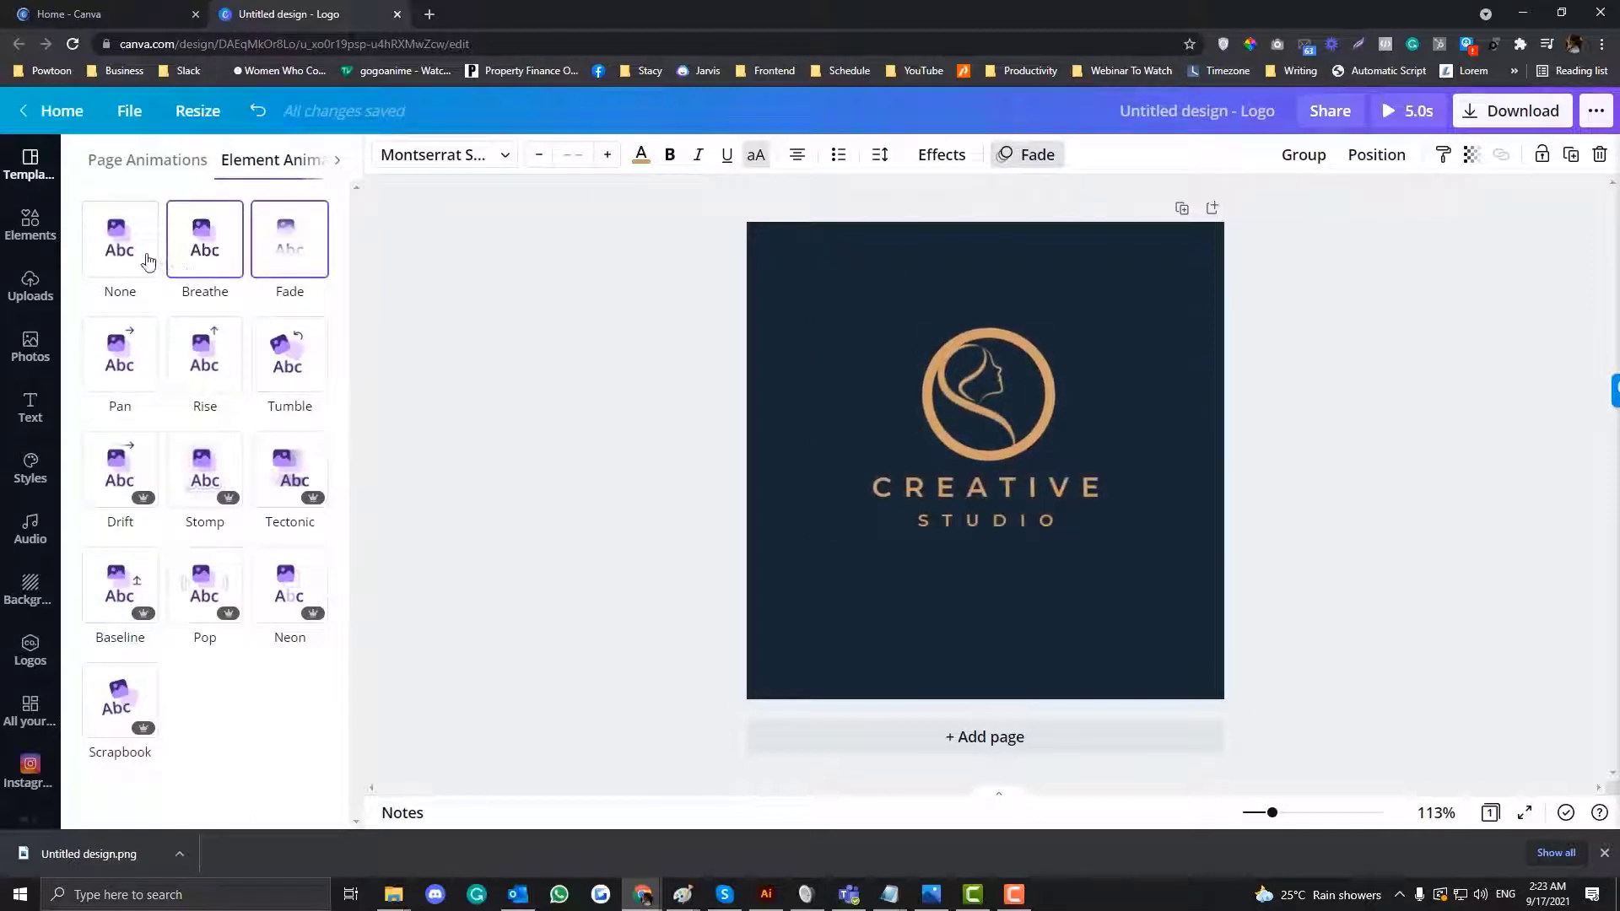
pyautogui.click(120, 240)
pyautogui.click(121, 346)
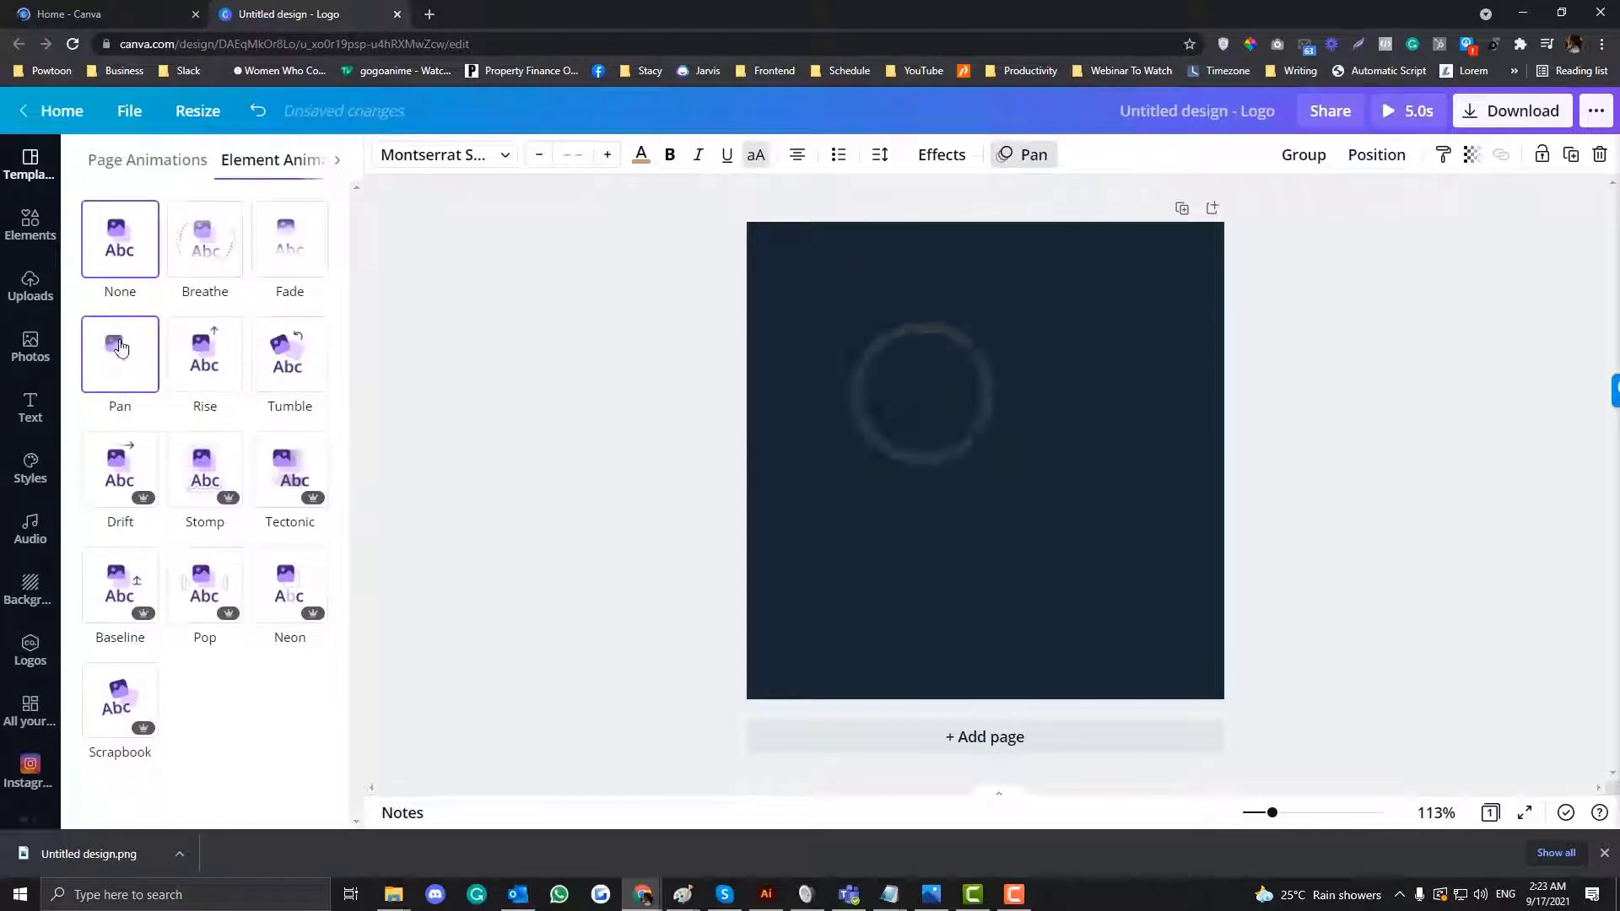
pyautogui.click(206, 358)
pyautogui.click(287, 370)
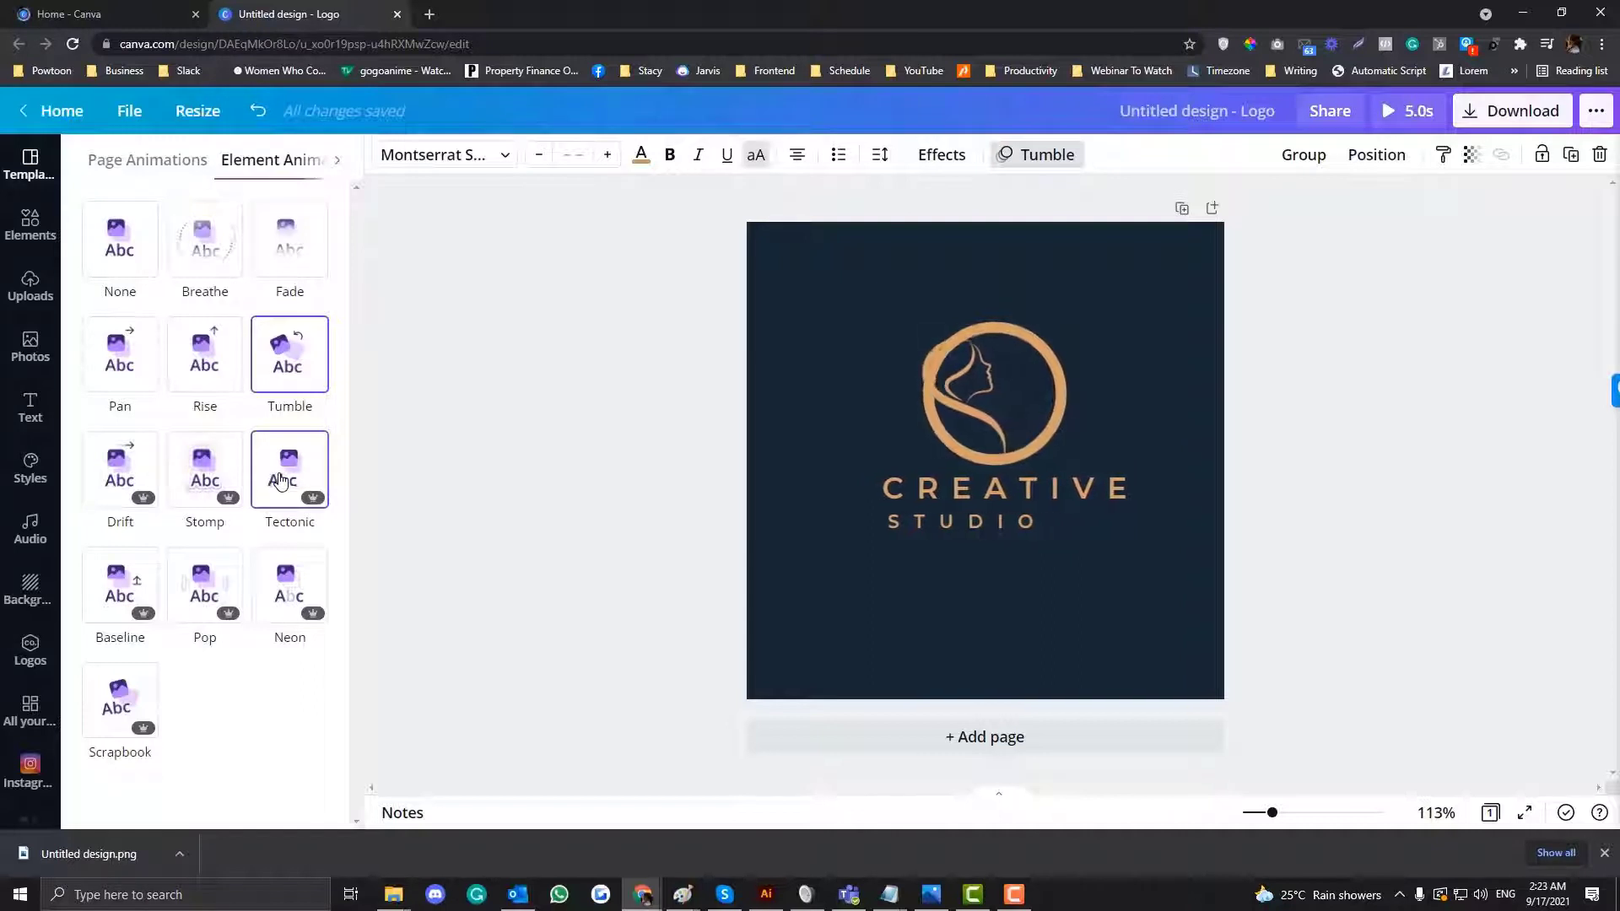
pyautogui.click(205, 354)
pyautogui.click(137, 256)
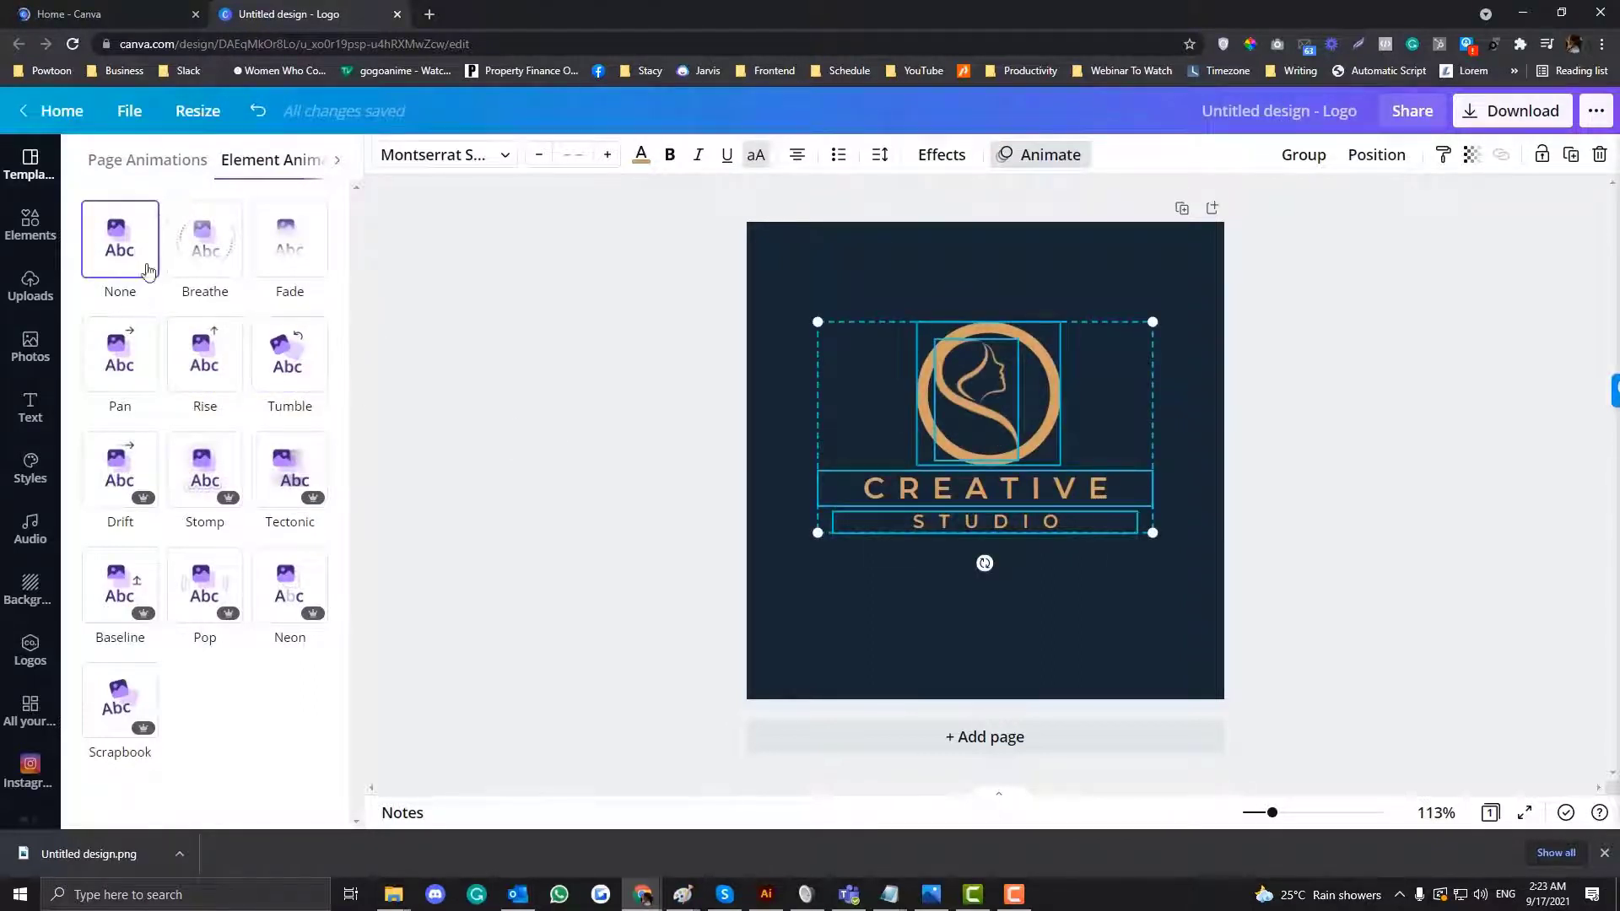
pyautogui.click(192, 229)
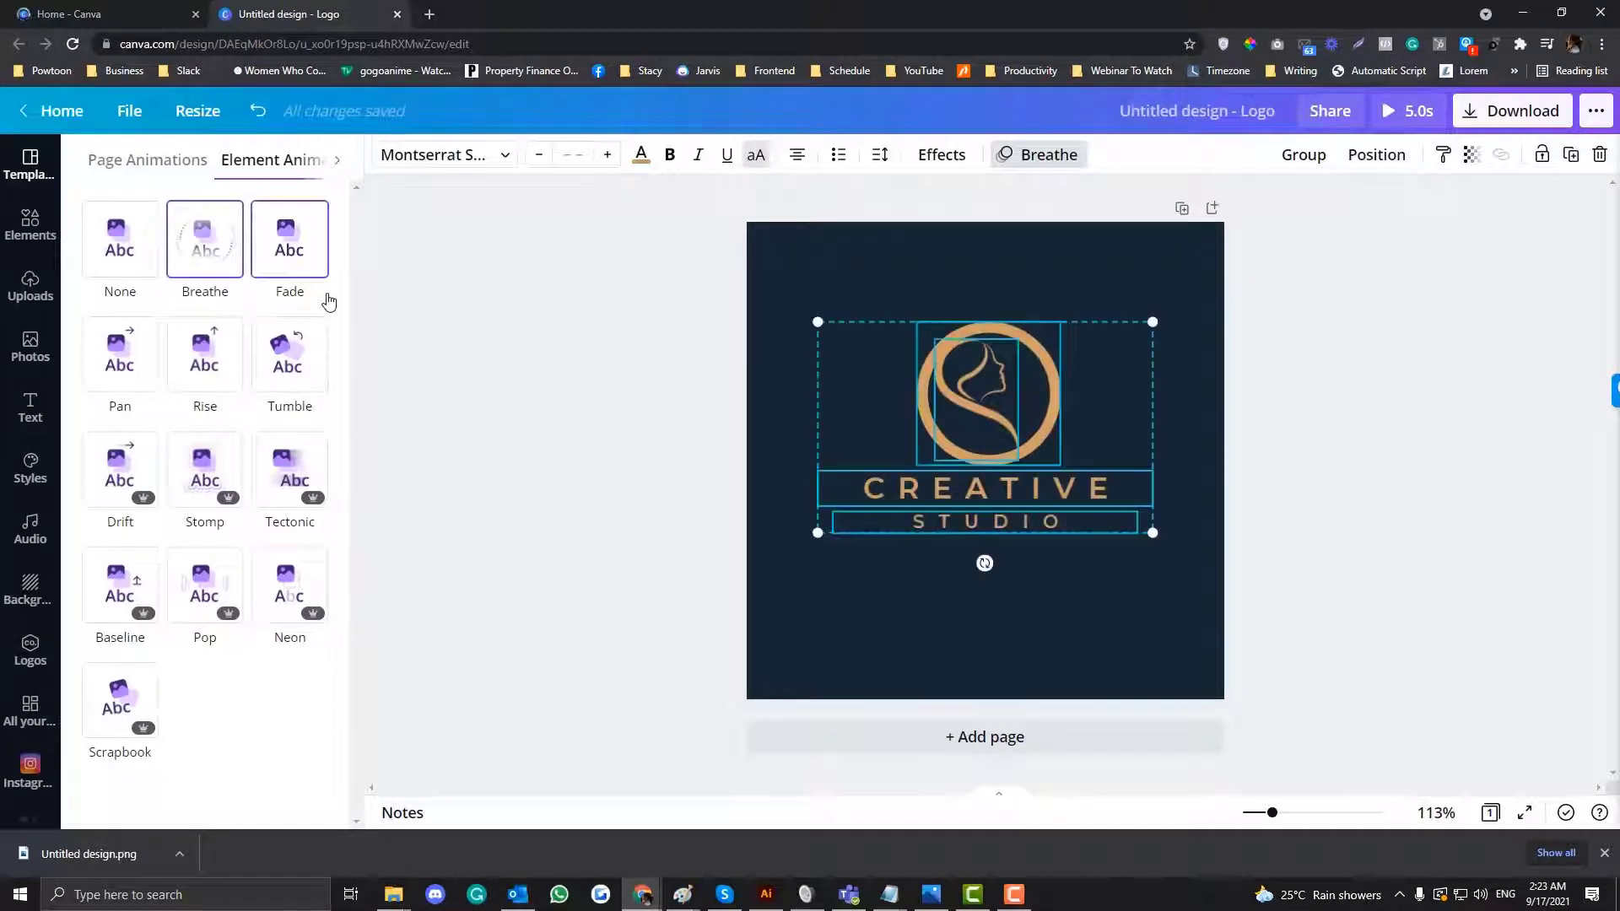
pyautogui.click(538, 477)
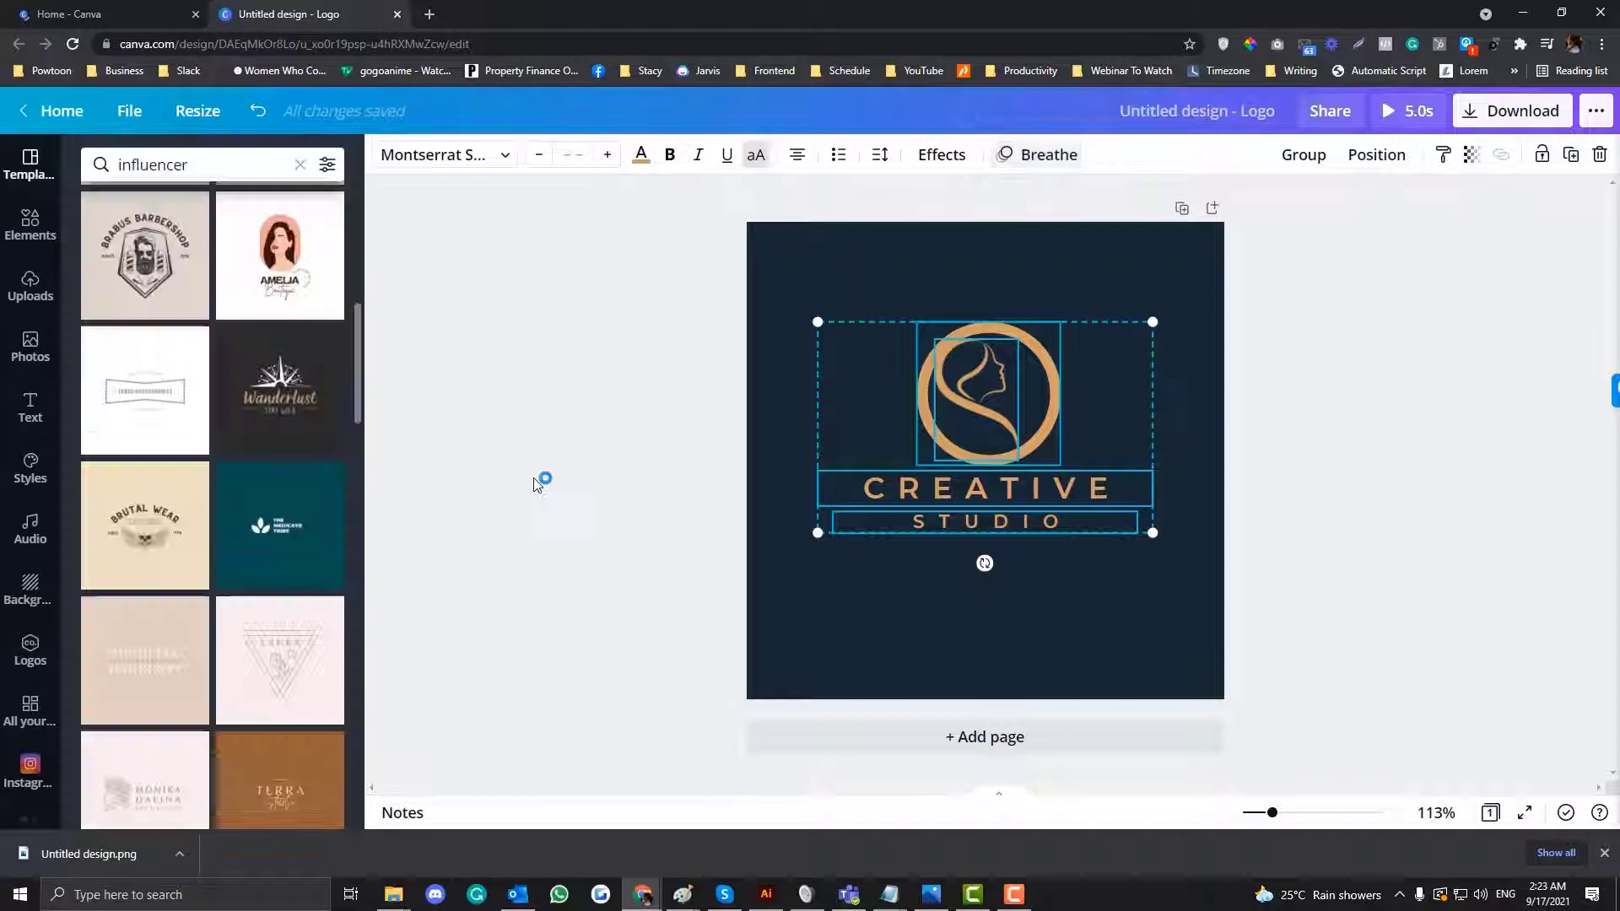
# Preview the logo's Breathe animation full screen
pyautogui.click(599, 493)
pyautogui.moveTo(682, 230); pyautogui.dragTo(1217, 716)
pyautogui.click(1414, 649)
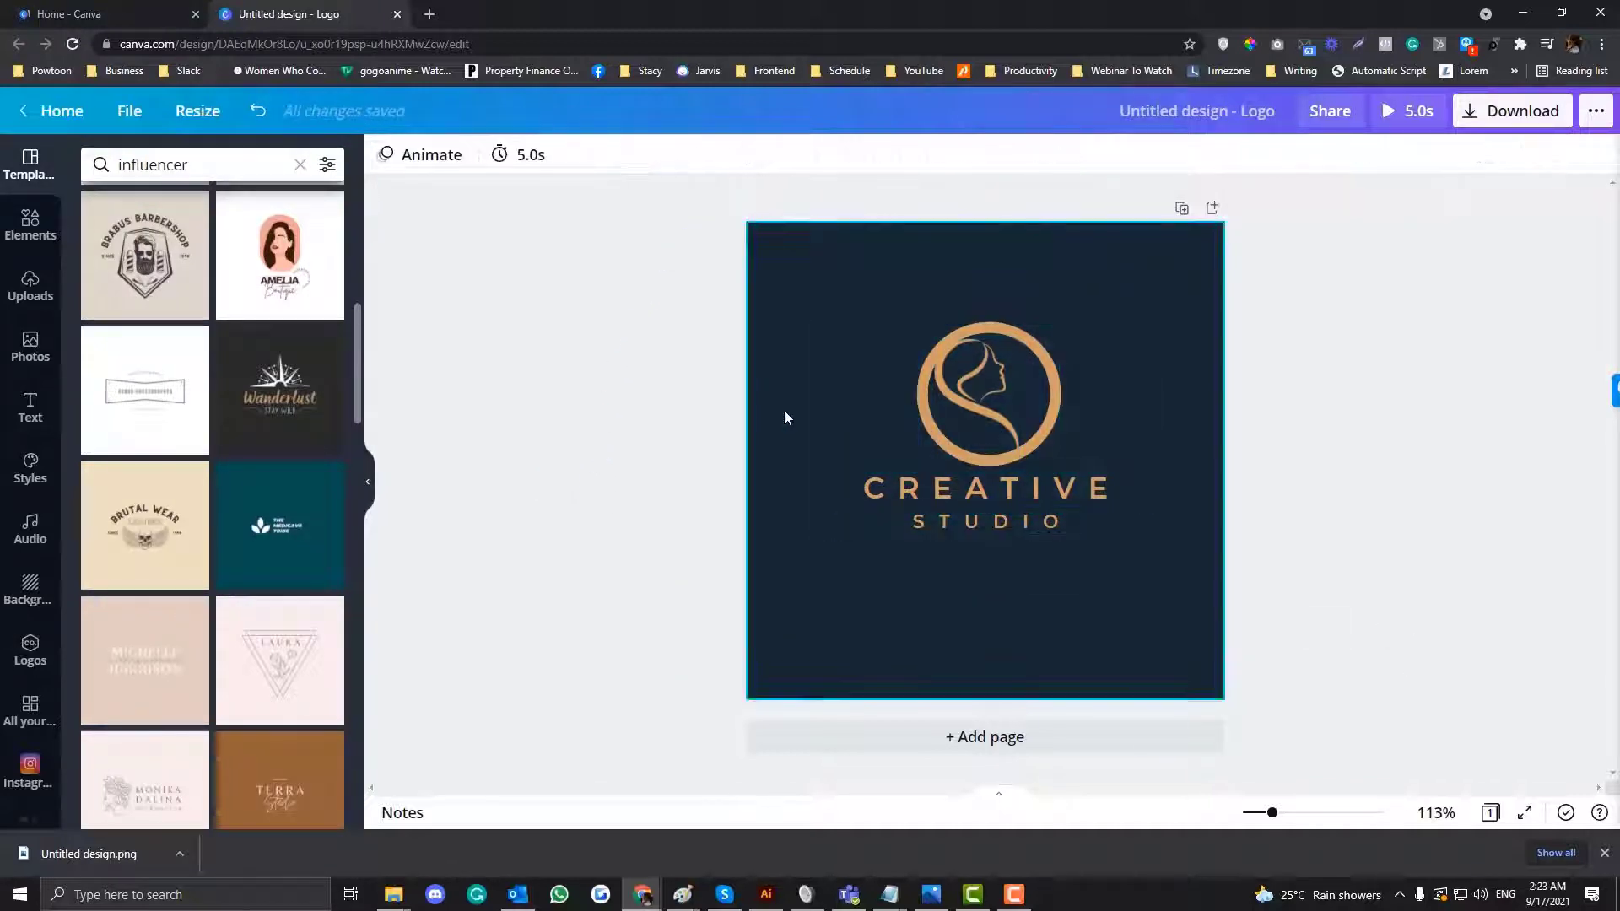
pyautogui.click(1387, 119)
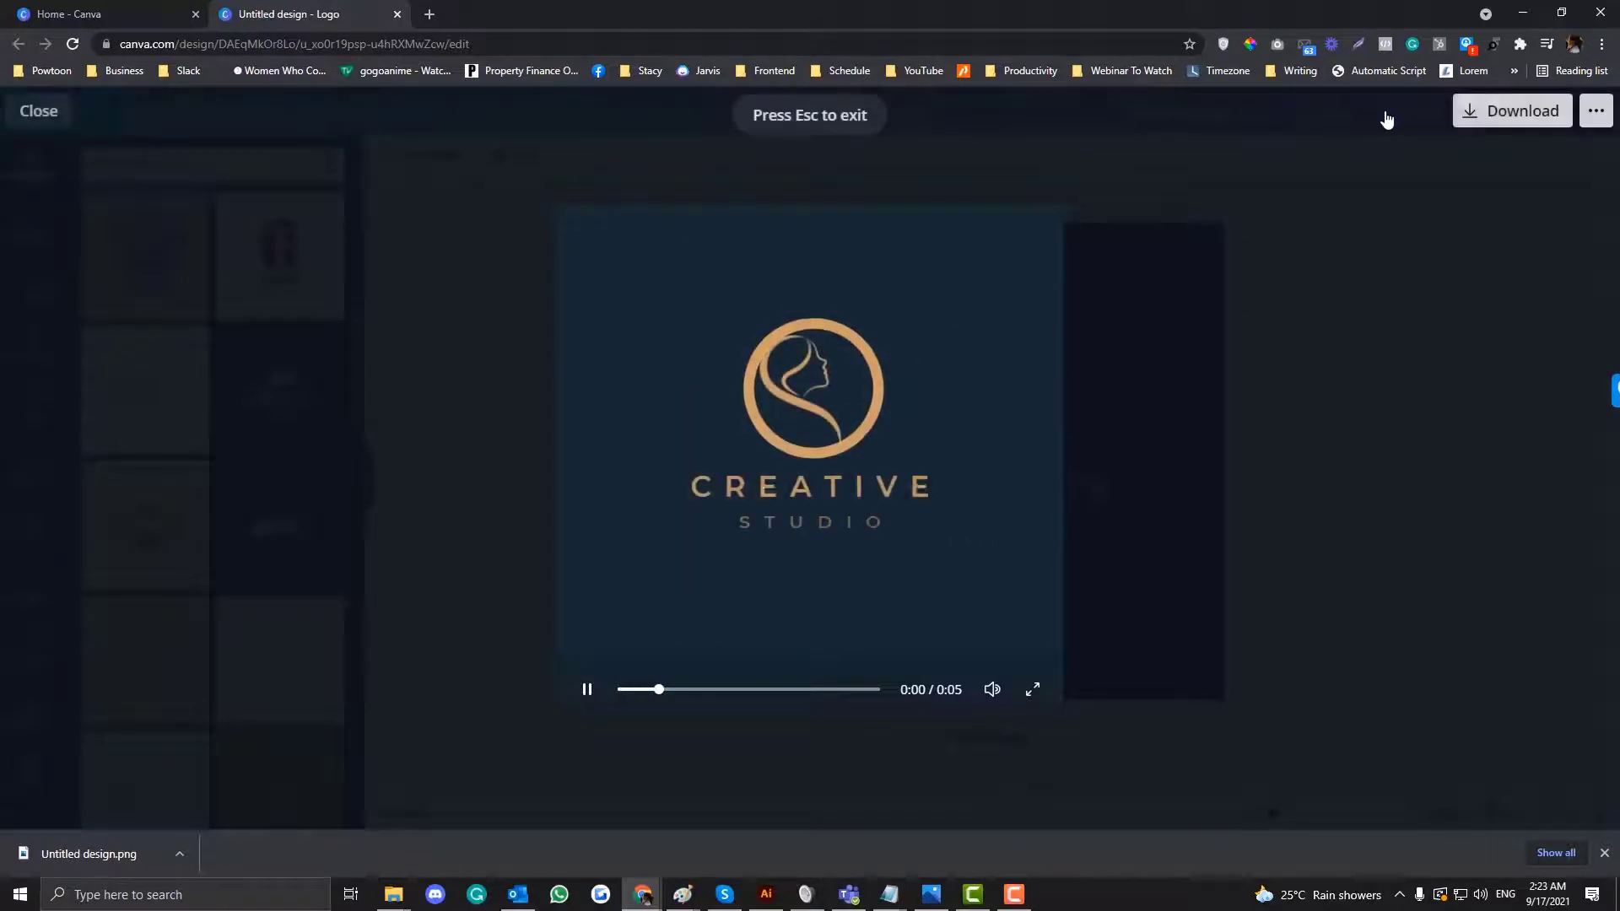
pyautogui.click(1372, 423)
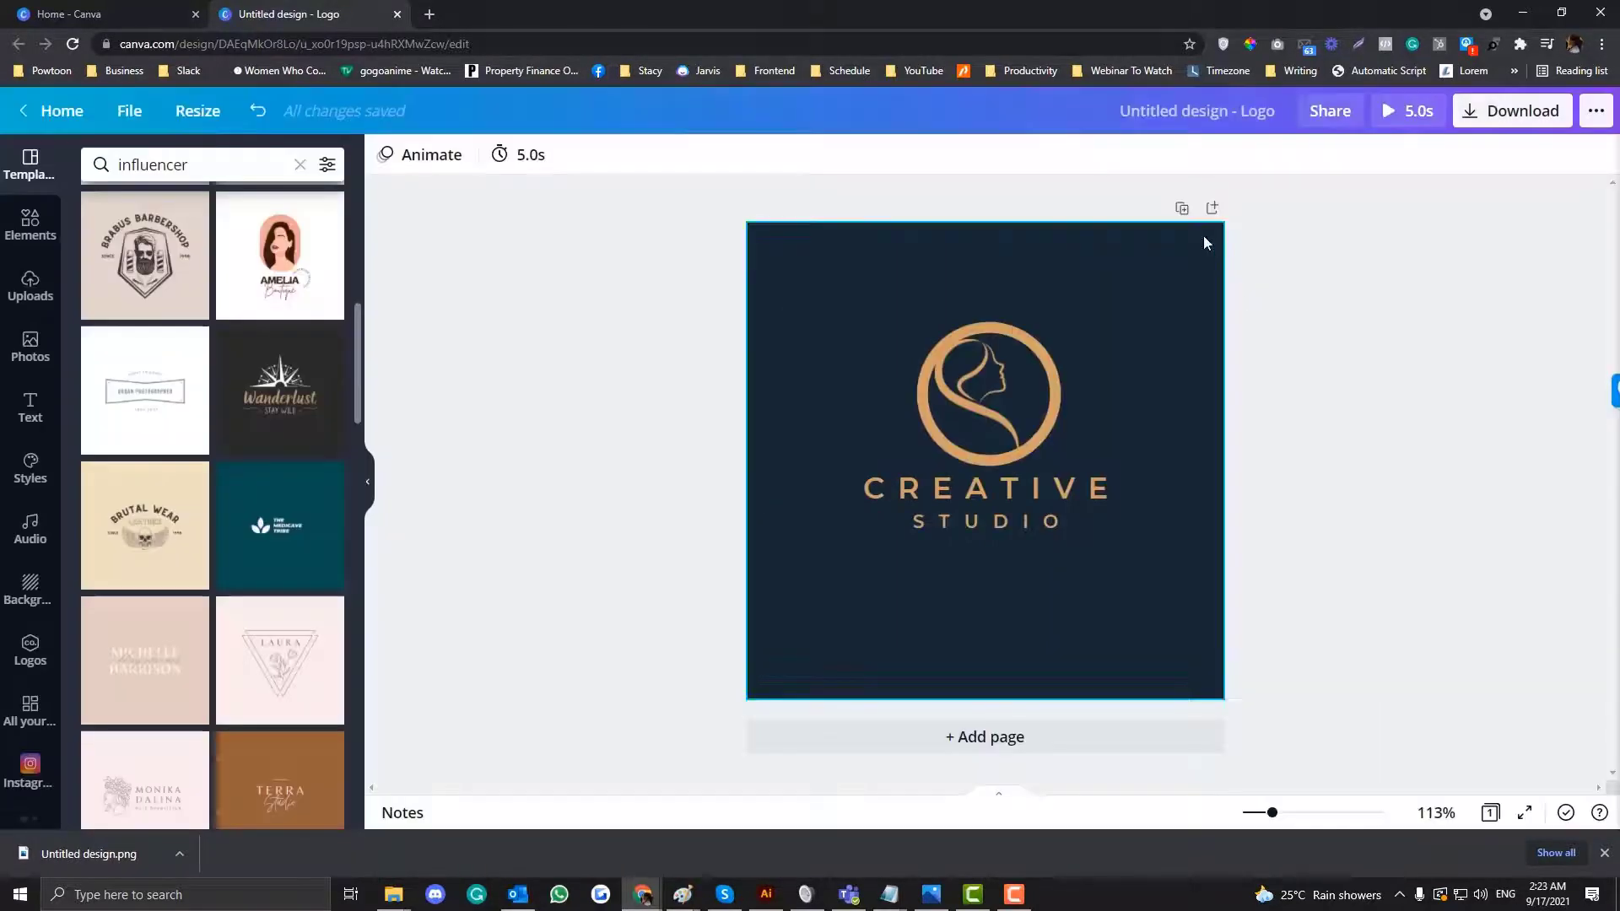
# Add and delete a blank page, then duplicate the logo page as Page 2
pyautogui.click(1214, 211)
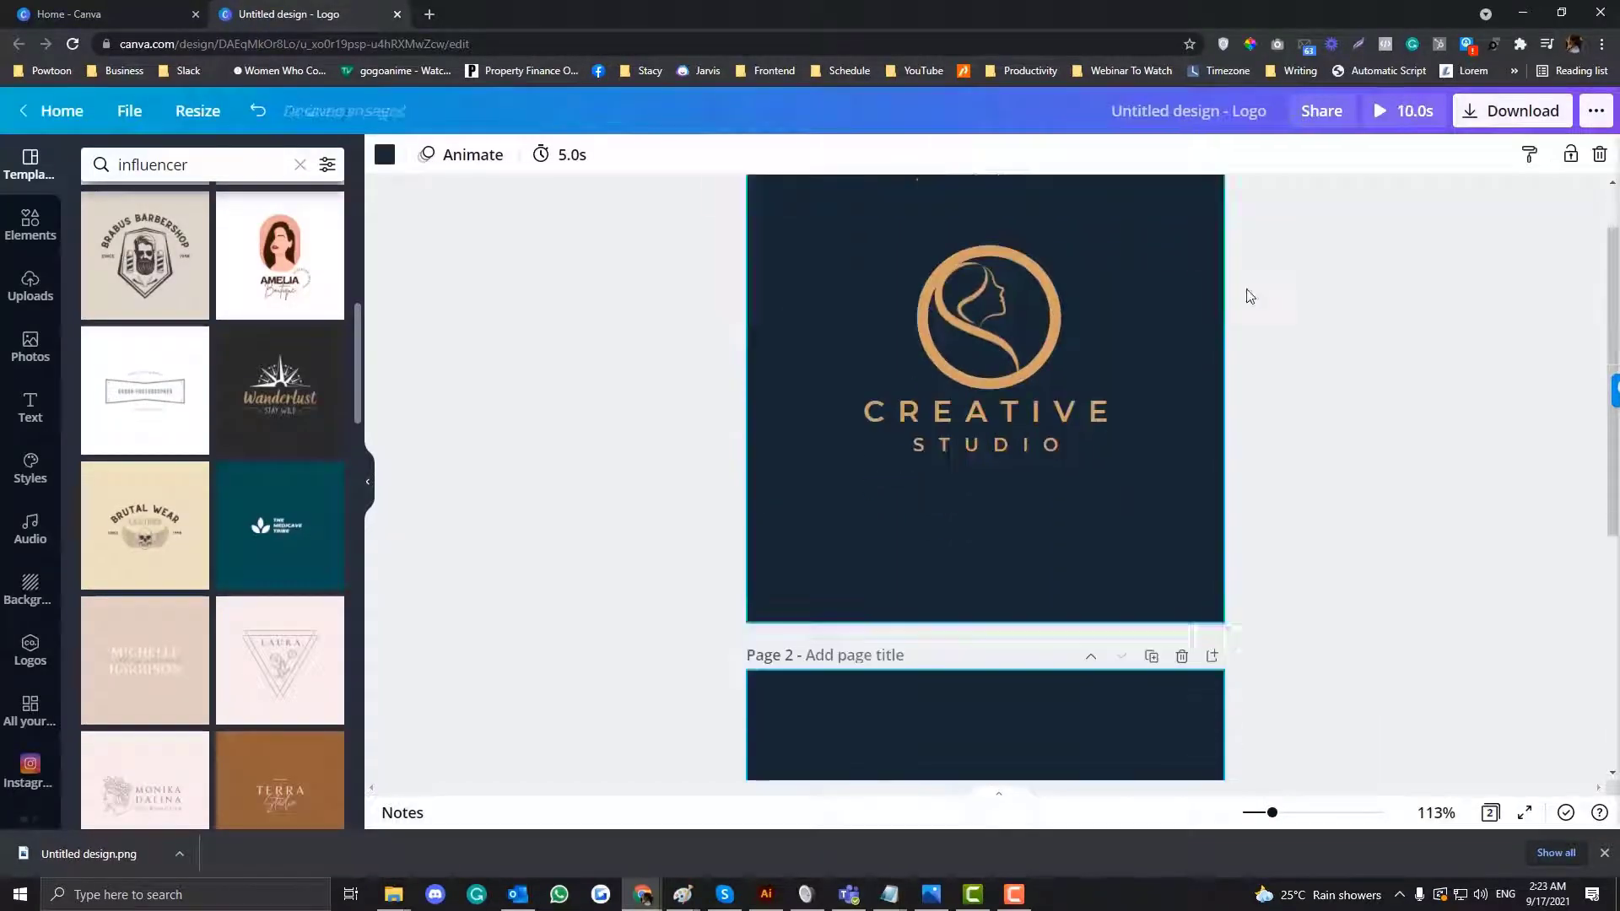
pyautogui.scroll(3, 1156, 464)
pyautogui.click(1182, 498)
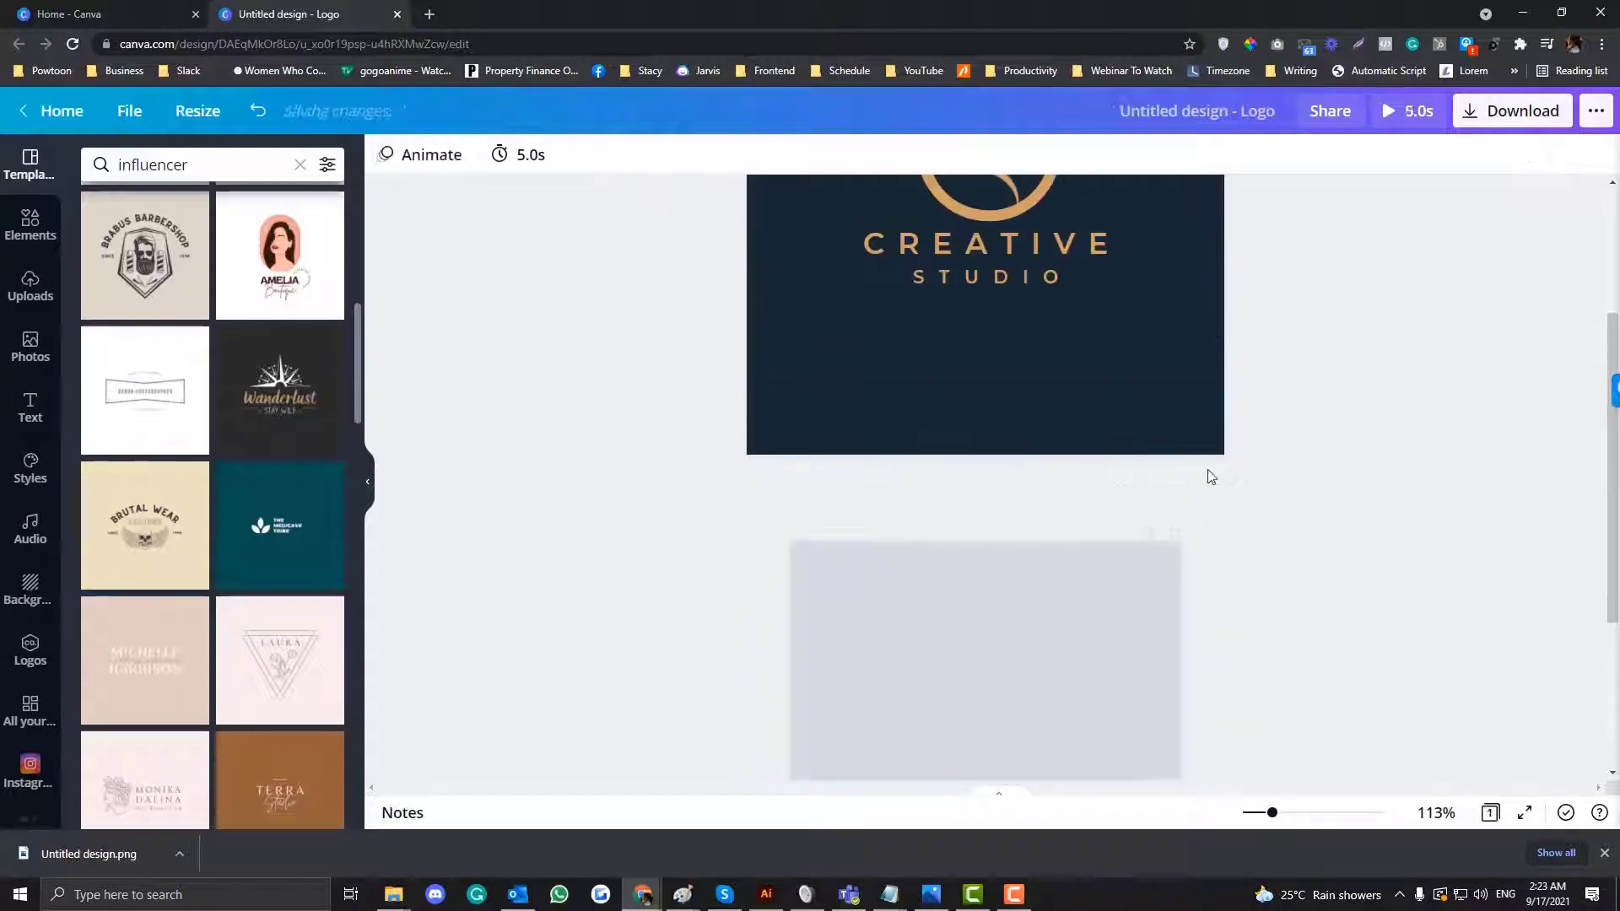
pyautogui.click(1181, 211)
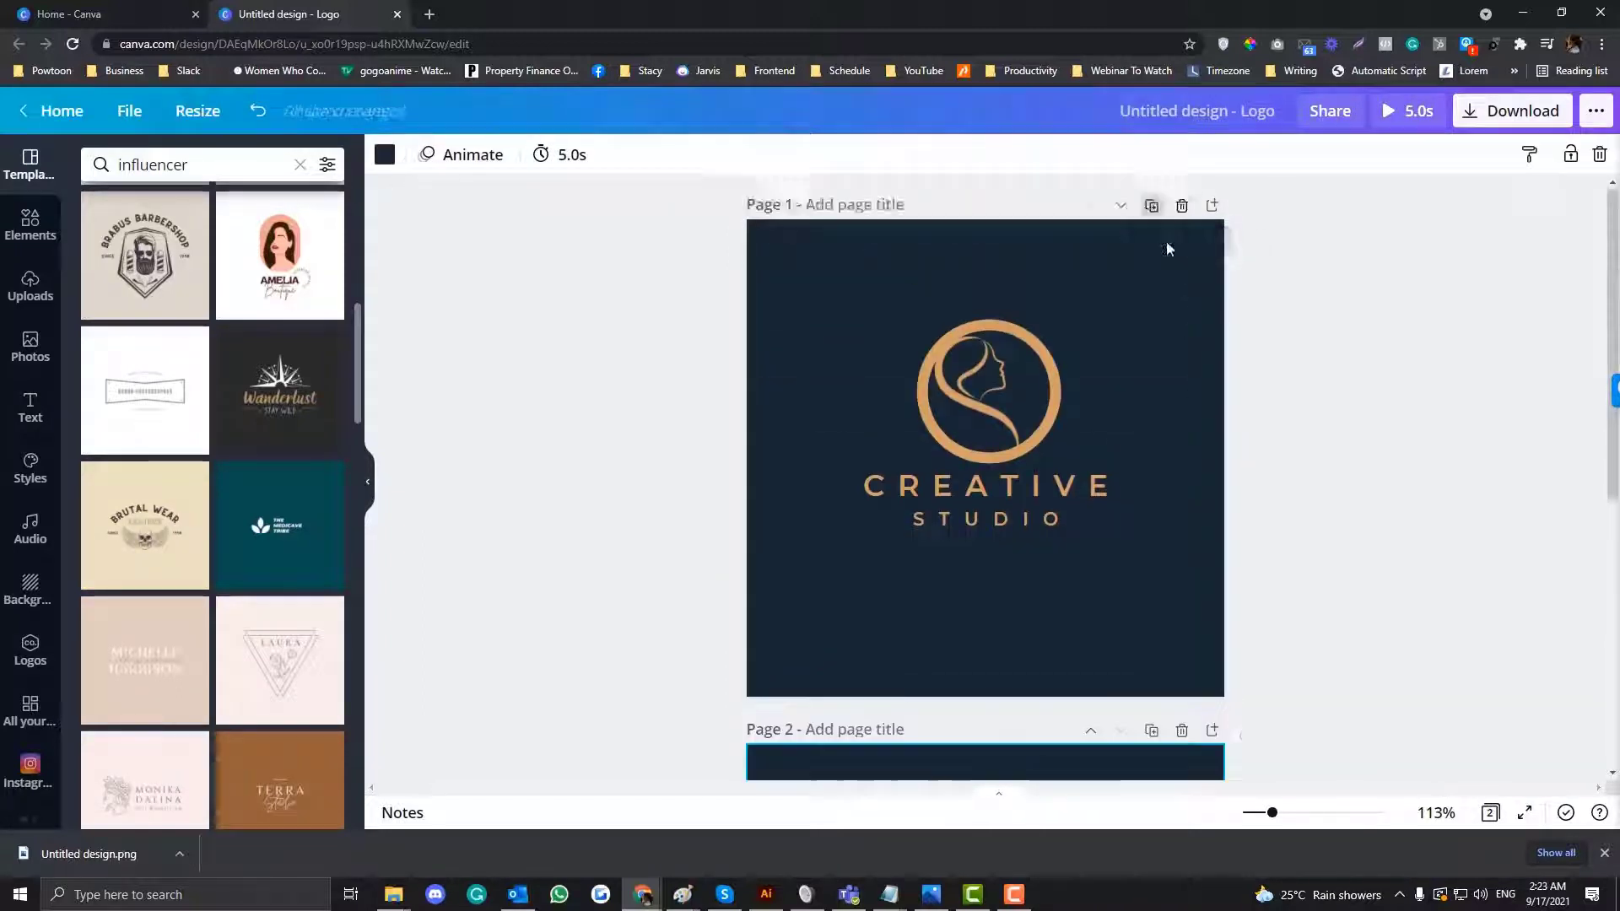
pyautogui.scroll(3, 999, 478)
# Delete the CREATIVE and STUDIO text from Page 1, leaving only the emblem
pyautogui.click(972, 257)
pyautogui.scroll(3, 1014, 449)
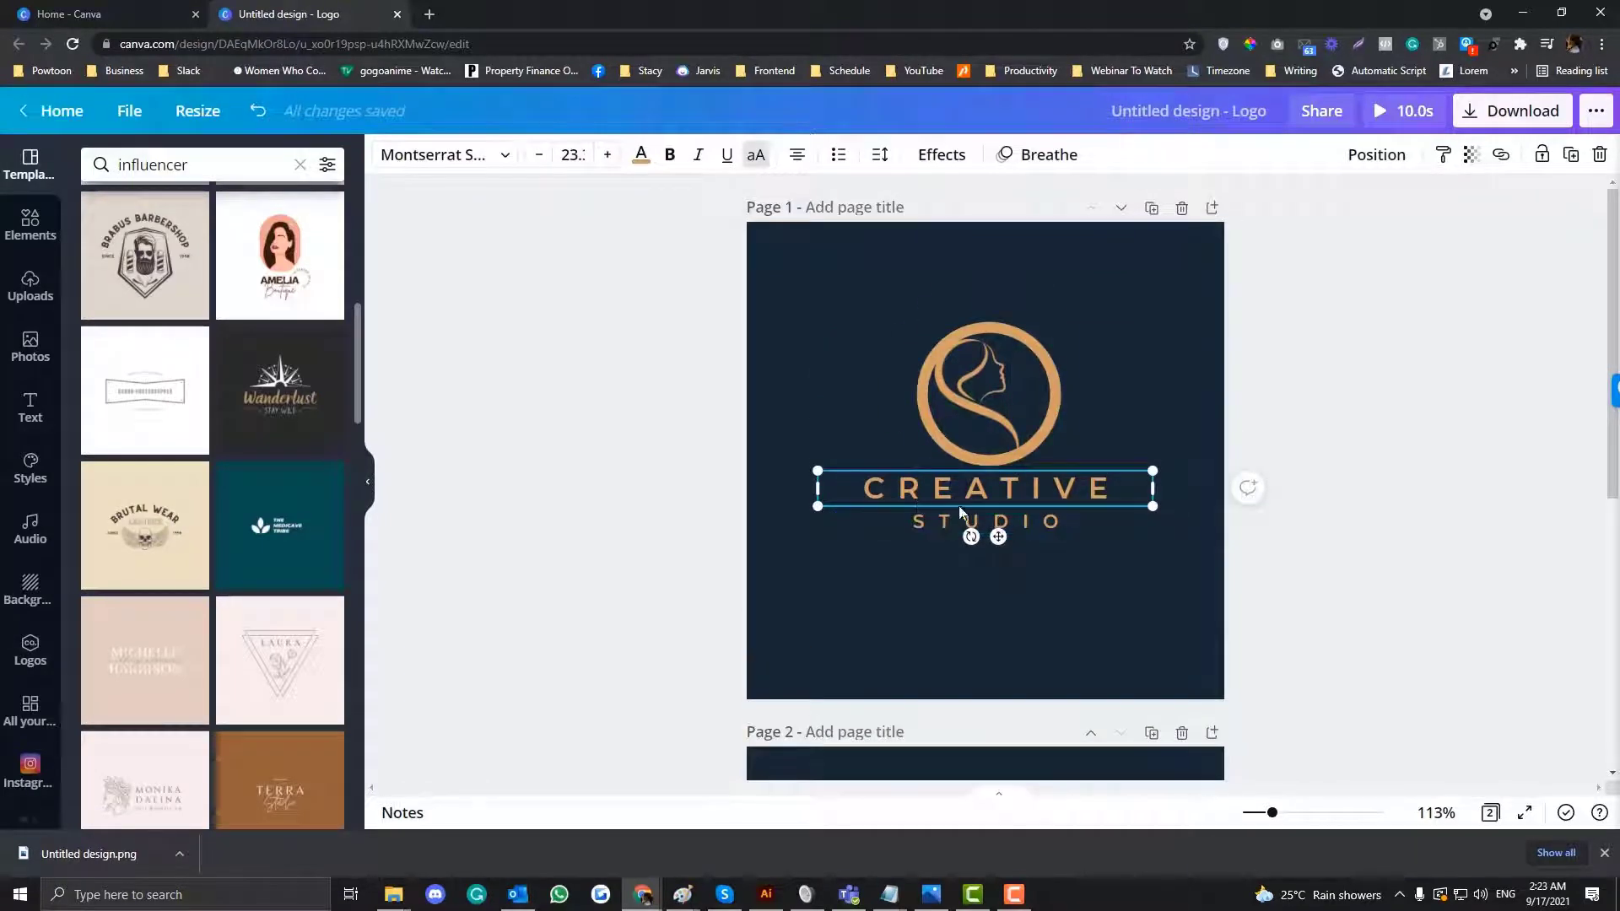
pyautogui.press('Delete')
pyautogui.click(923, 514)
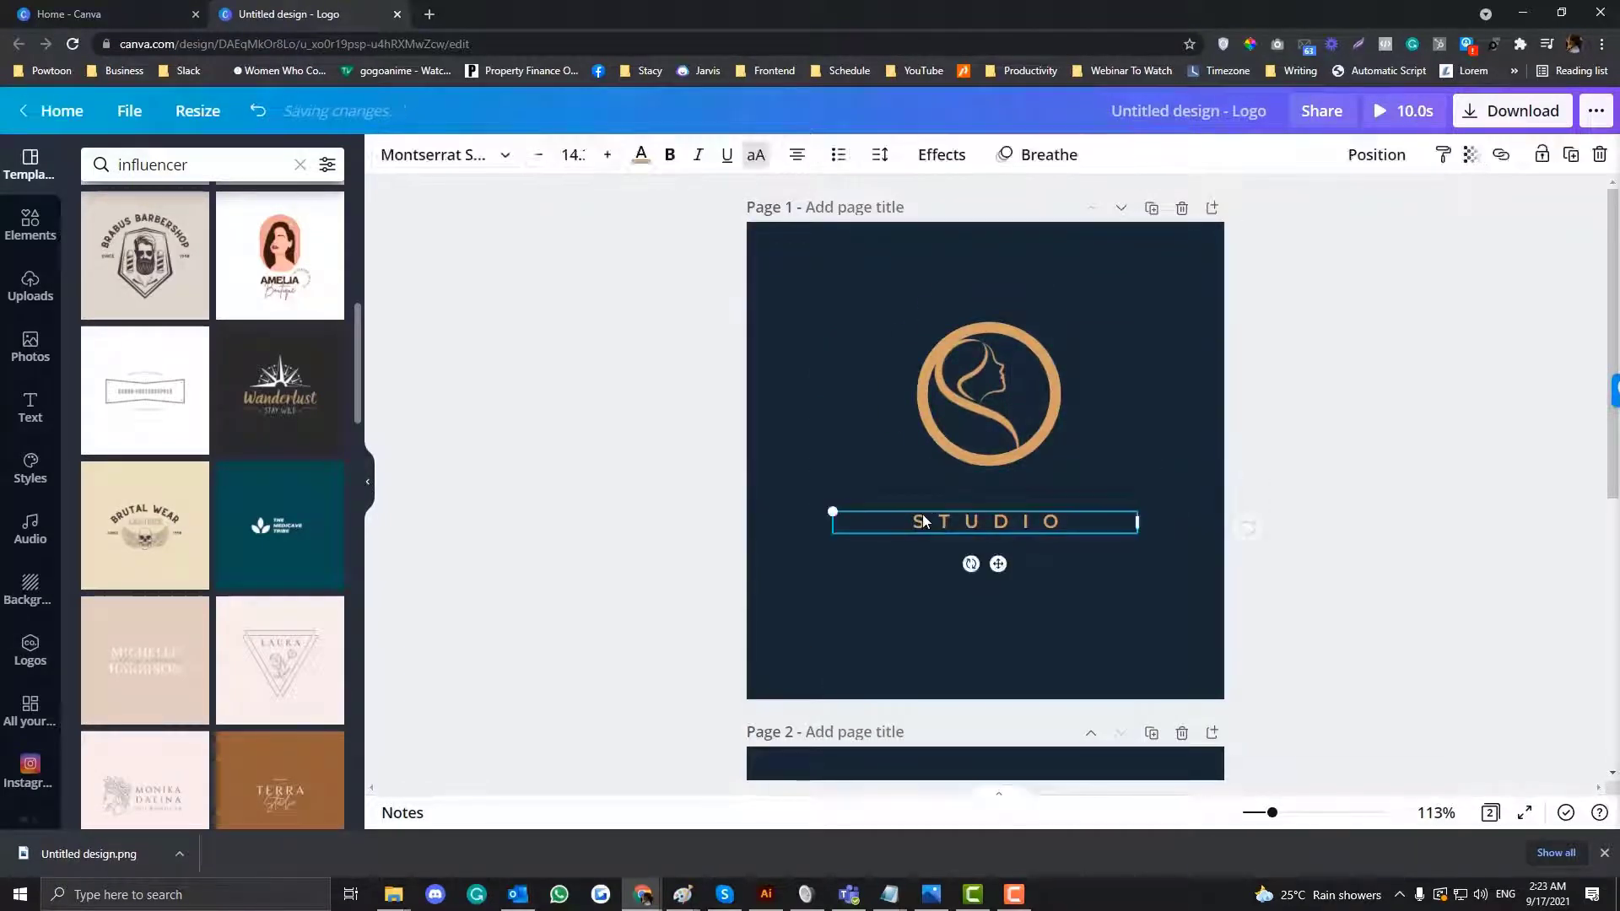
pyautogui.press('Delete')
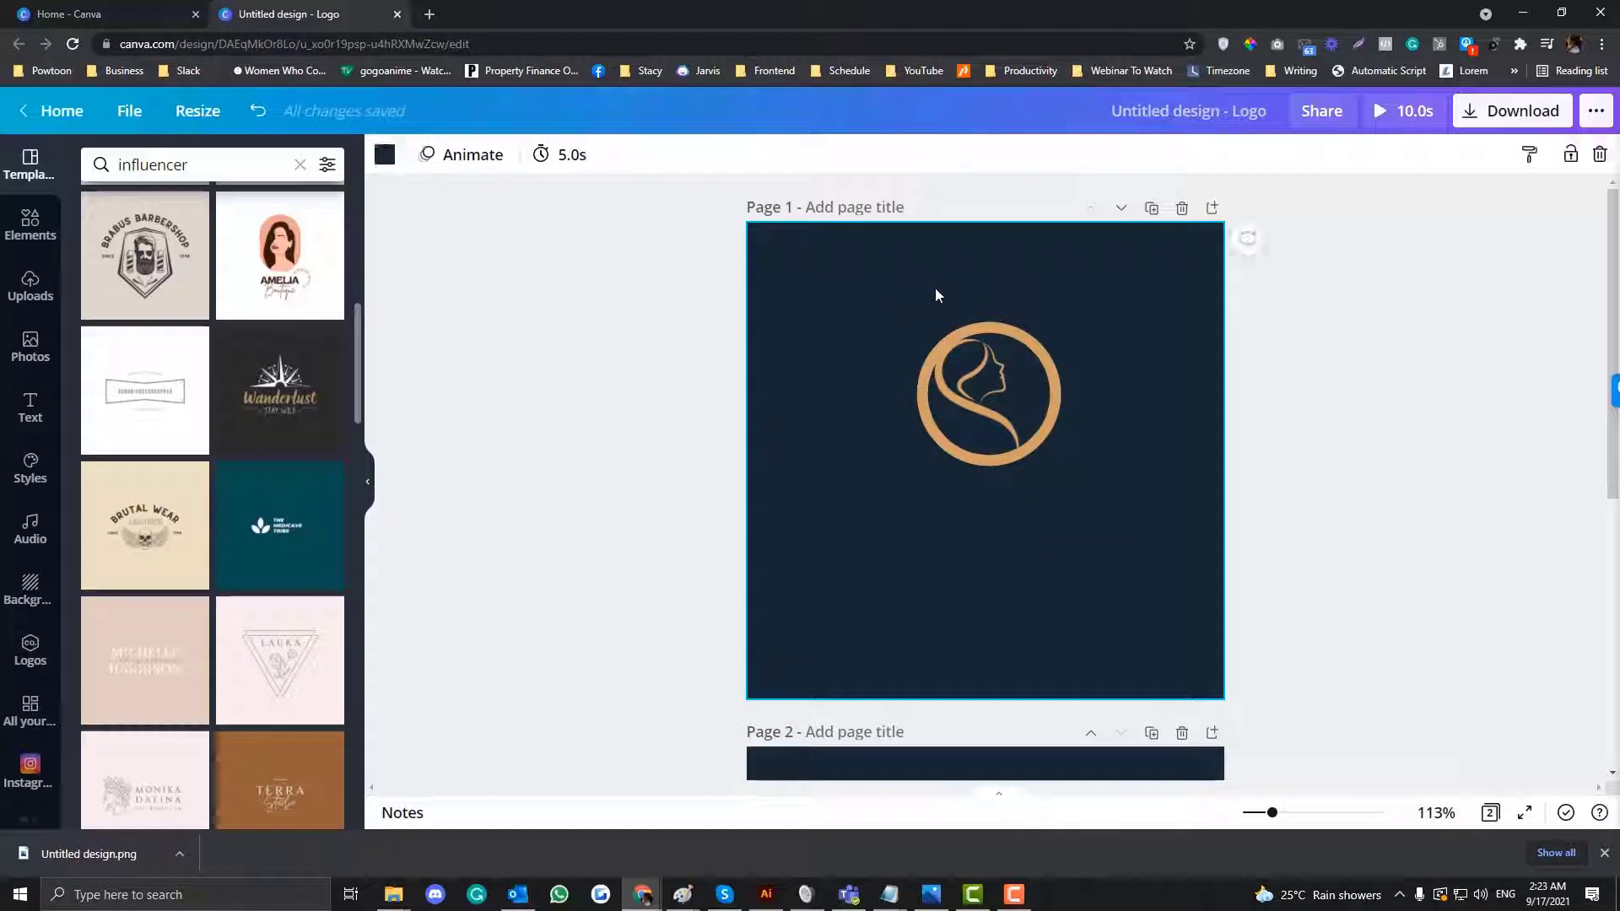
pyautogui.hotkey('ctrl', 'z')
pyautogui.hotkey('ctrl', 'z')
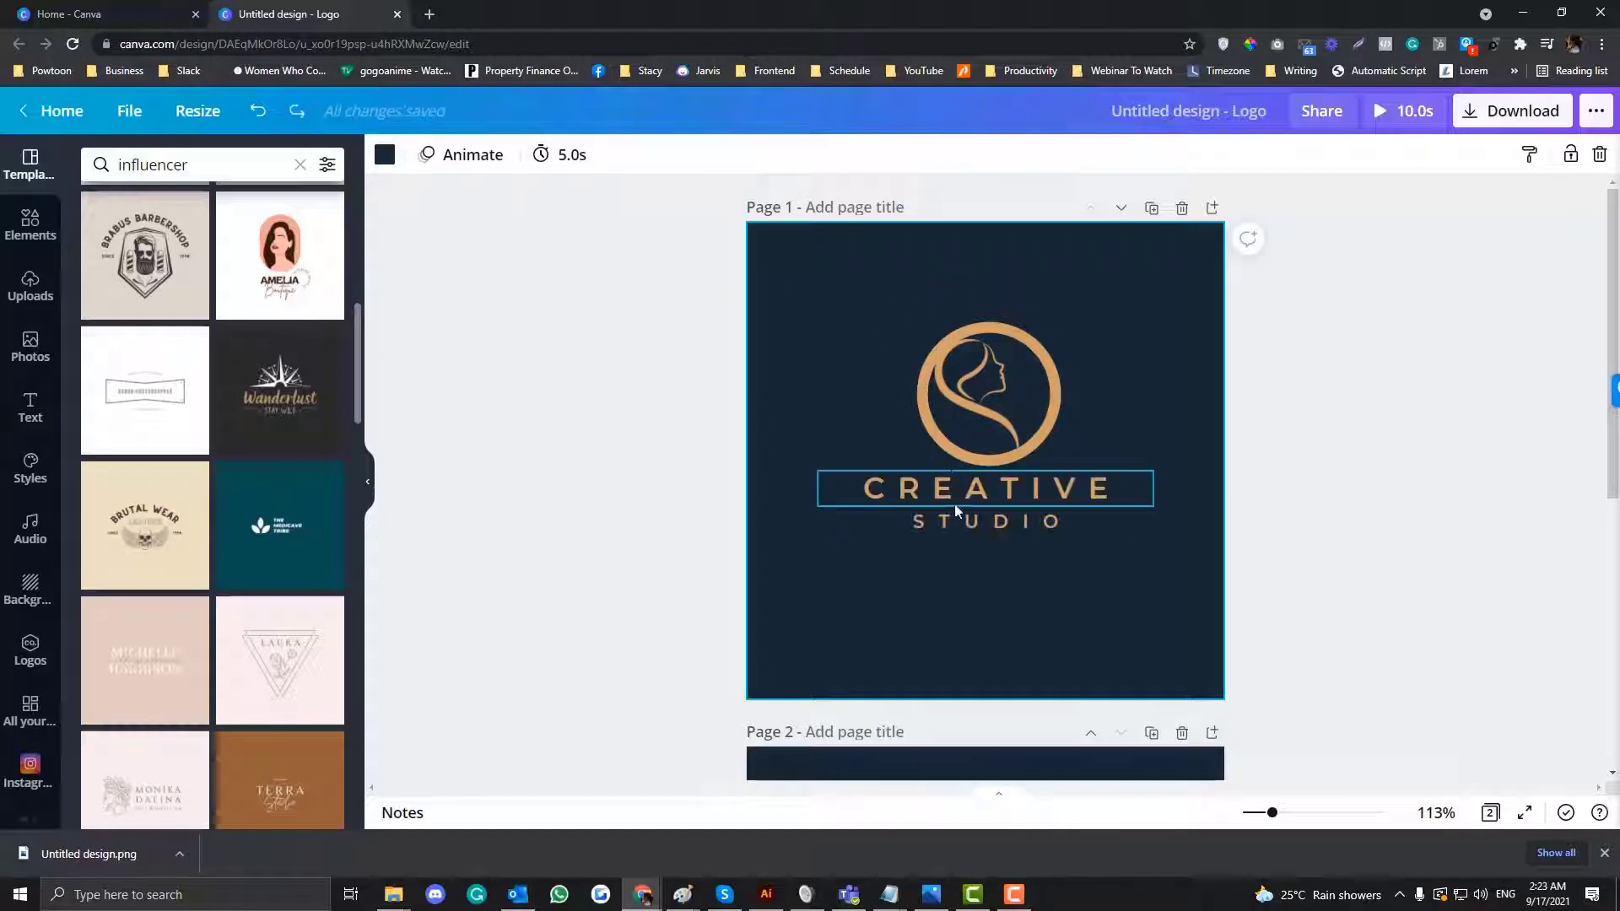
pyautogui.click(955, 494)
pyautogui.press('Delete')
pyautogui.click(959, 520)
pyautogui.press('Delete')
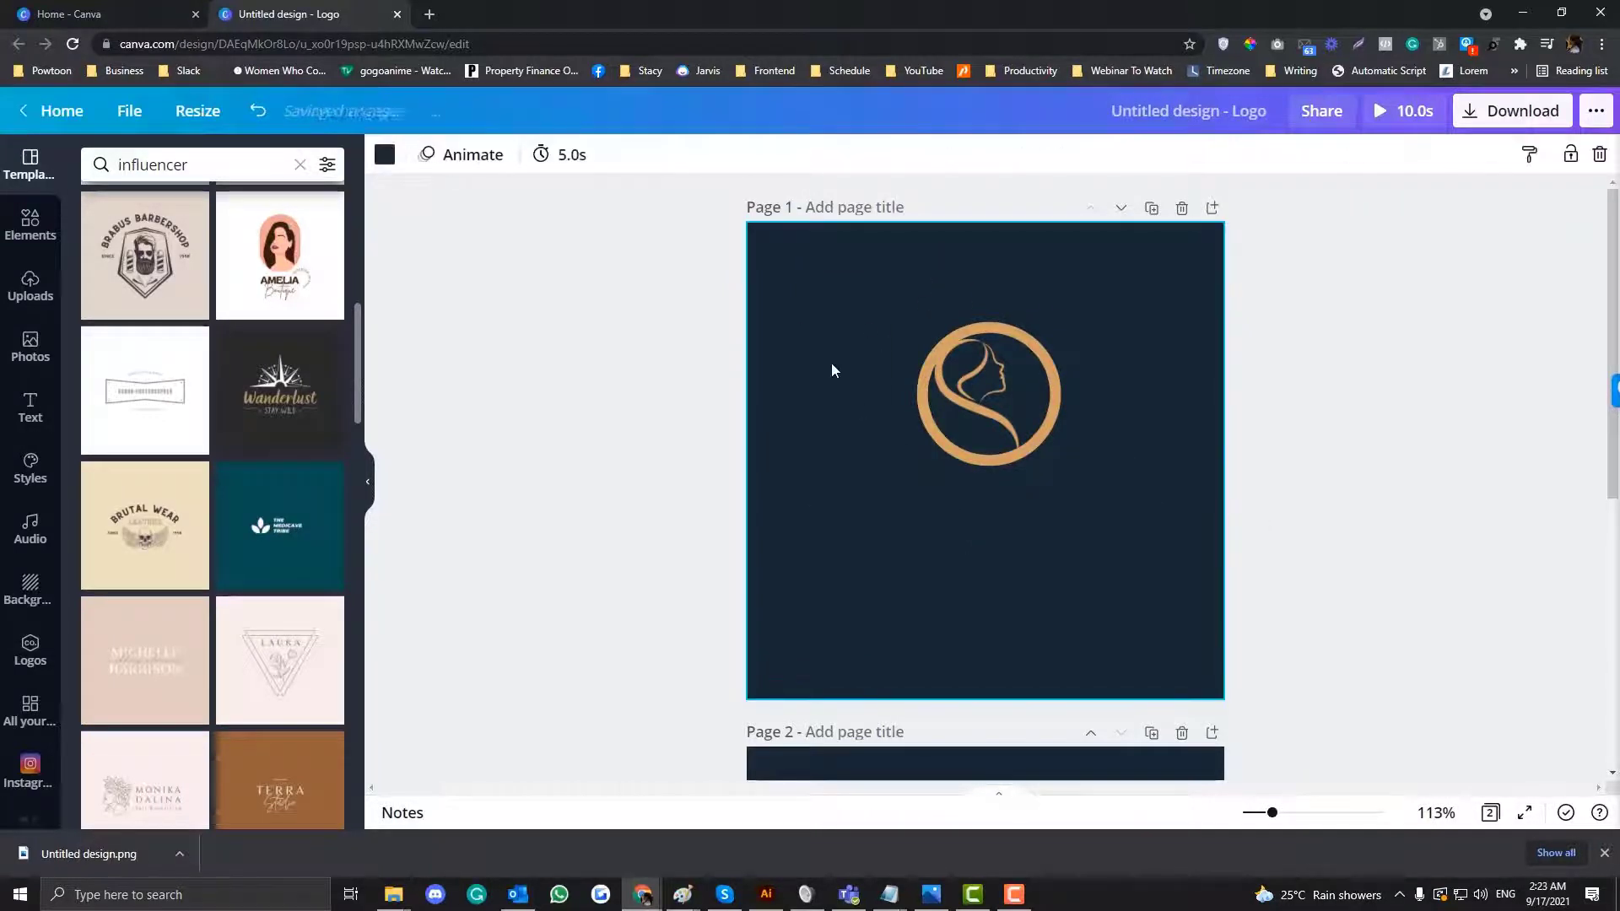
# Set Page 1's duration to 1.5 seconds and preview the animation
pyautogui.click(560, 155)
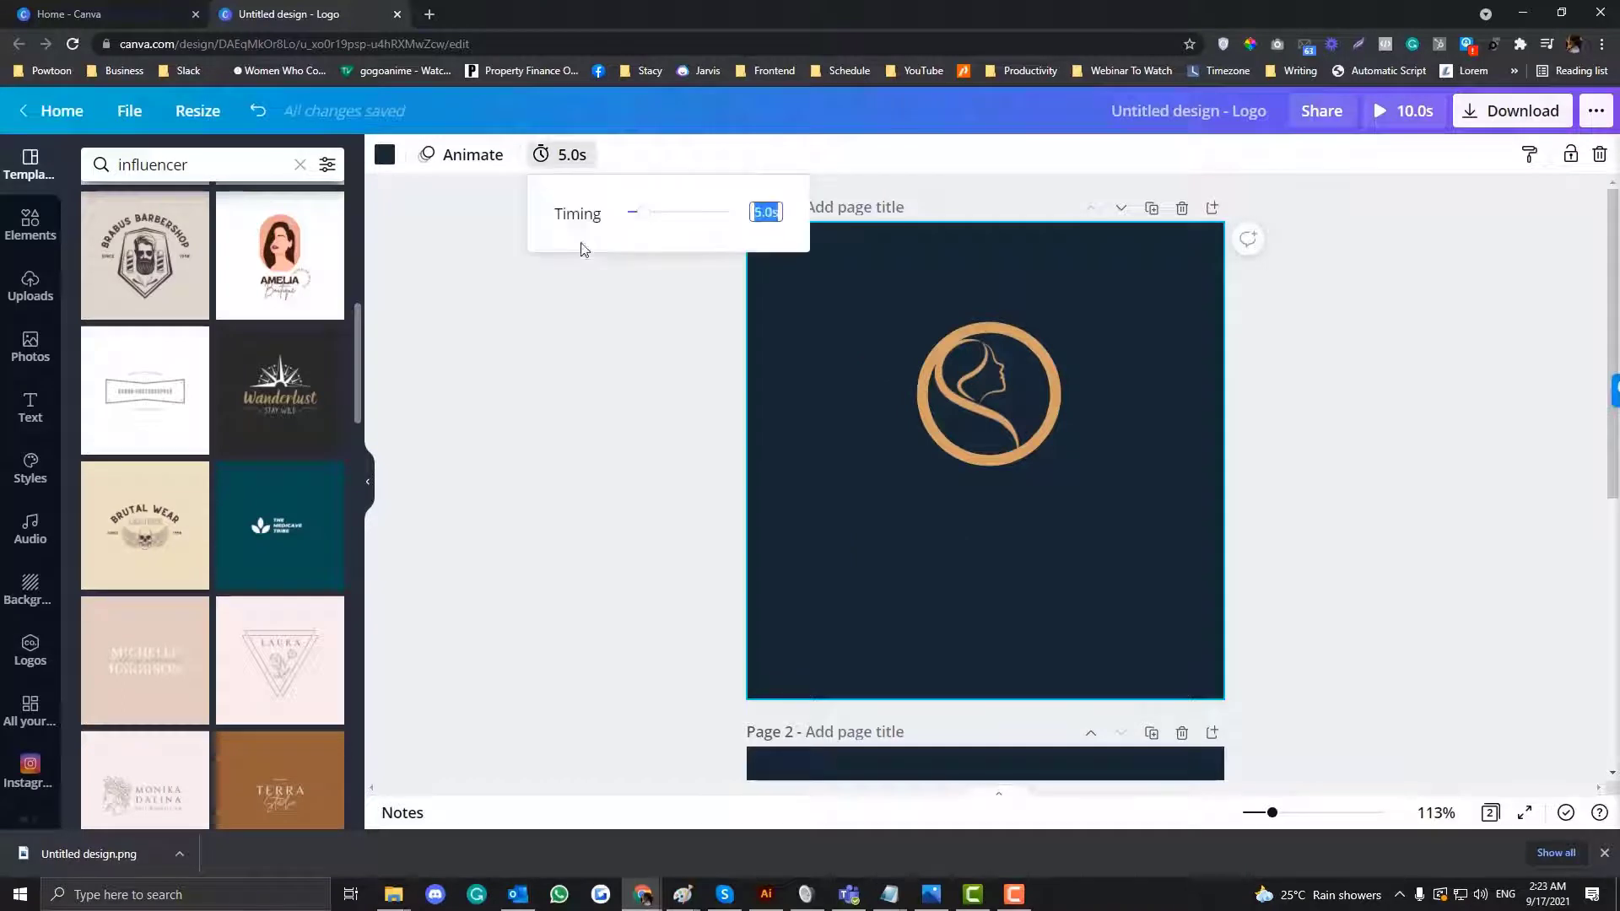
pyautogui.click(635, 217)
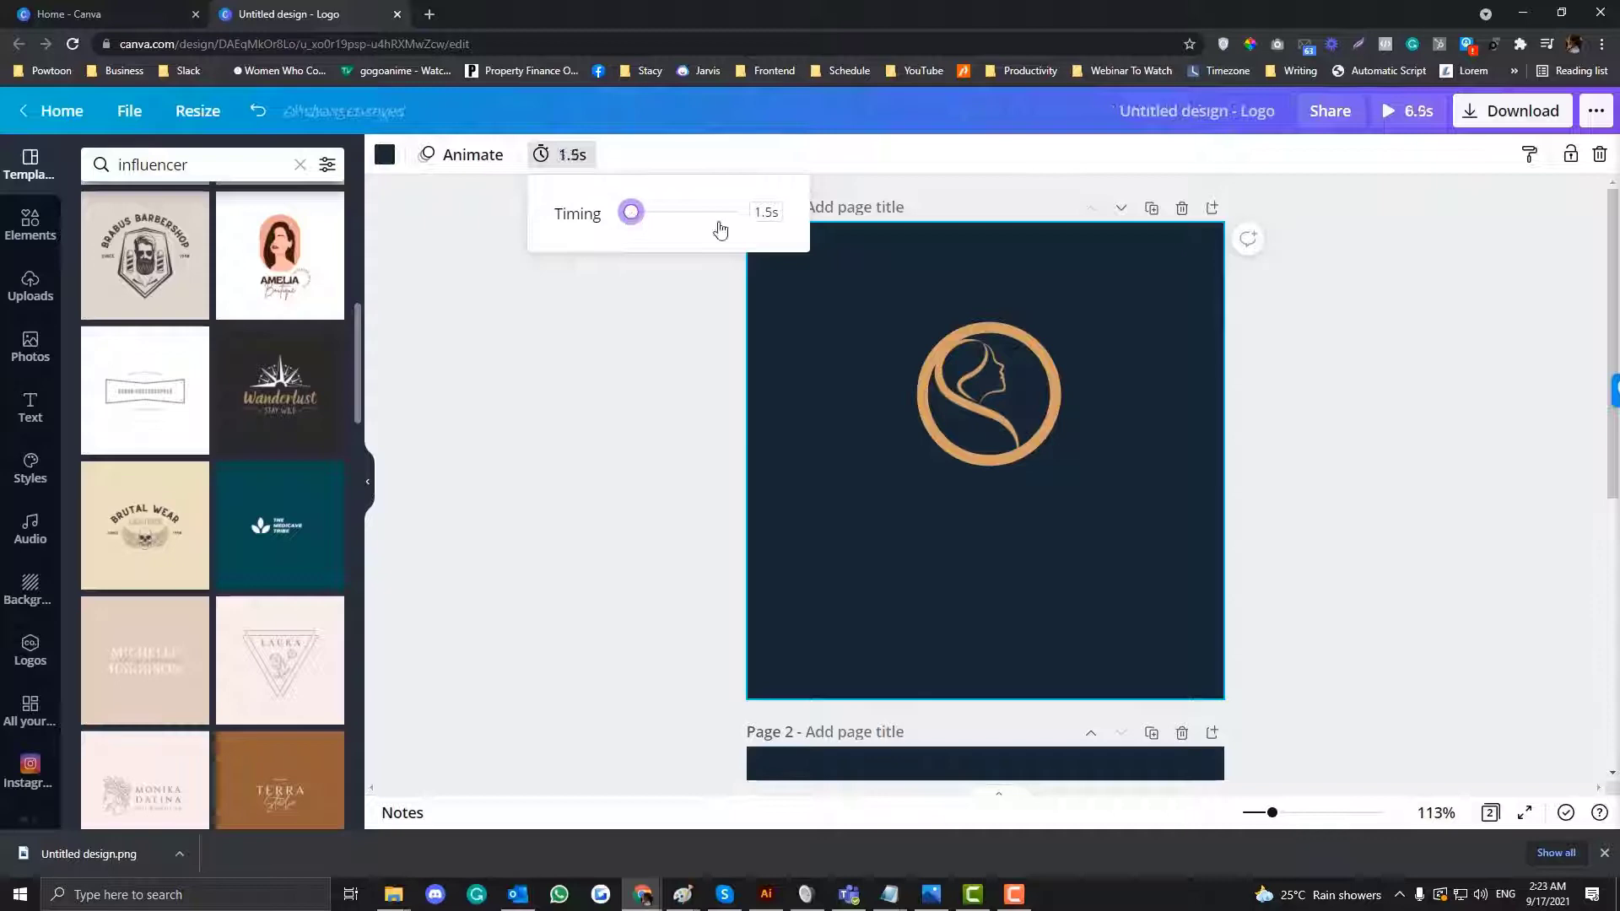
pyautogui.click(757, 212)
pyautogui.click(590, 368)
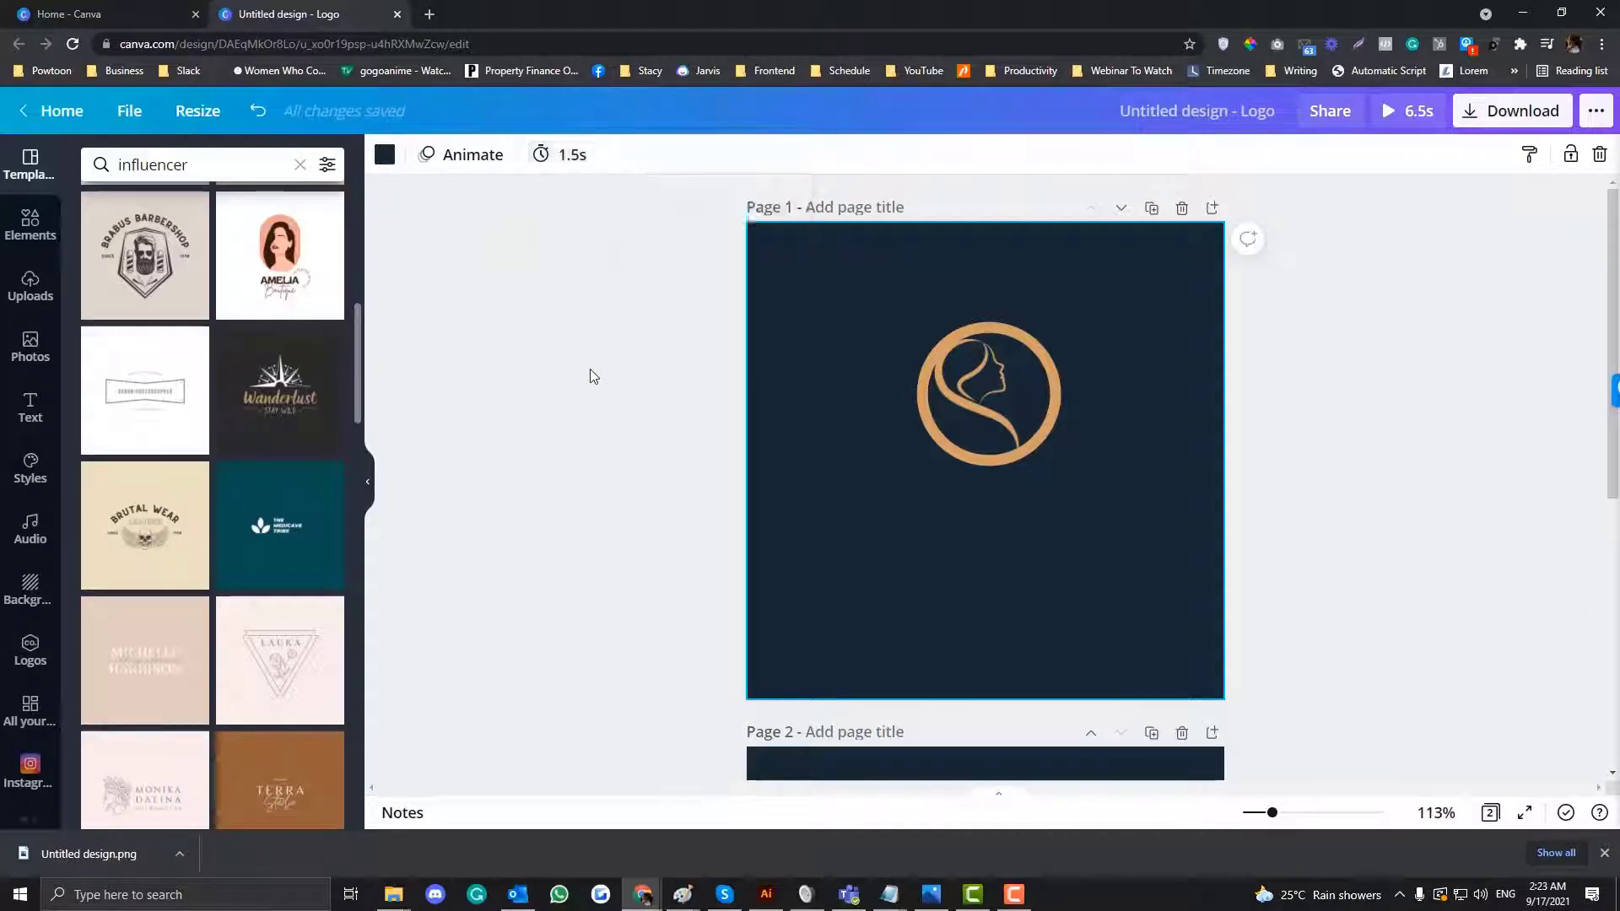
pyautogui.click(1387, 112)
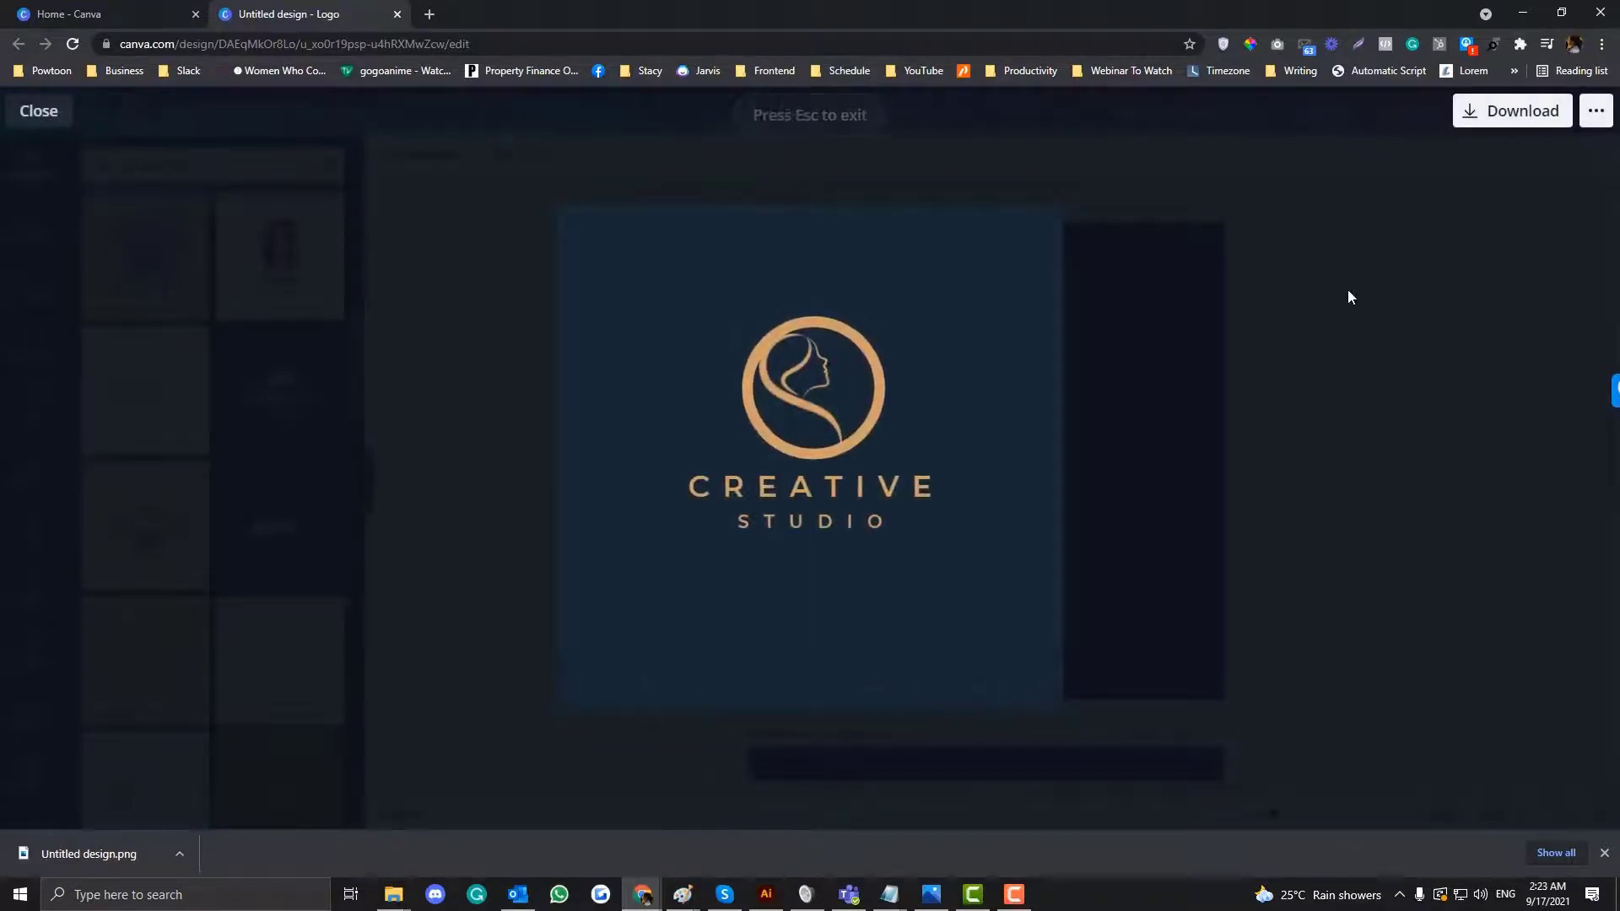
pyautogui.press('Escape')
pyautogui.scroll(-5, 1283, 478)
# Select the emblem on Page 2 and scroll between the two pages
pyautogui.click(1024, 488)
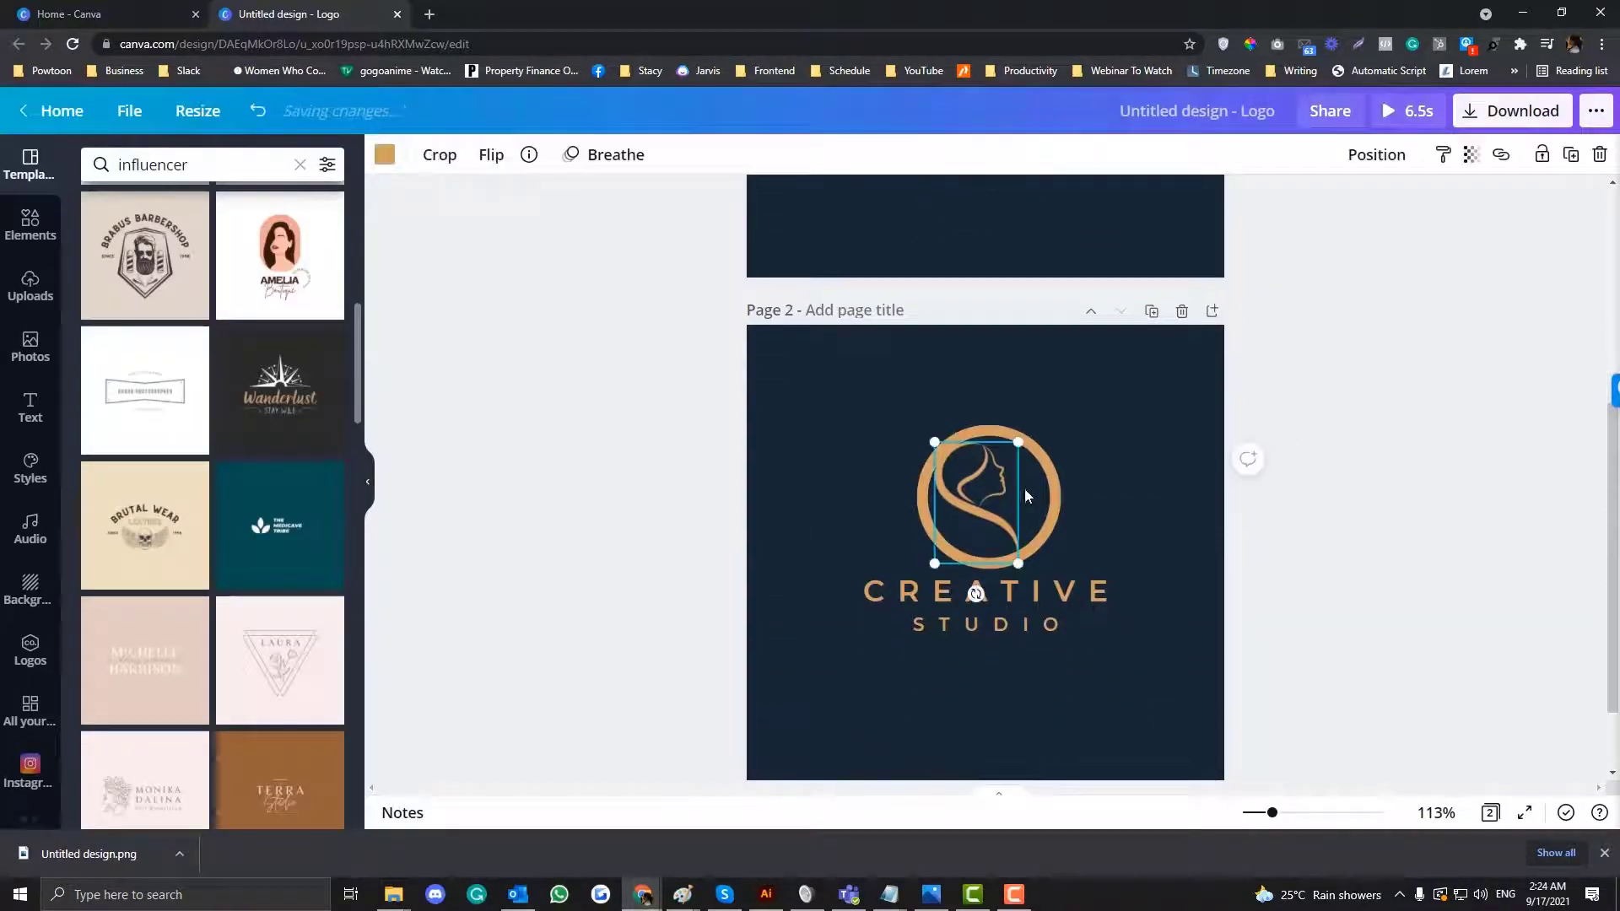
pyautogui.click(1073, 491)
pyautogui.click(1050, 494)
pyautogui.scroll(3, 1051, 501)
pyautogui.scroll(2, 1051, 502)
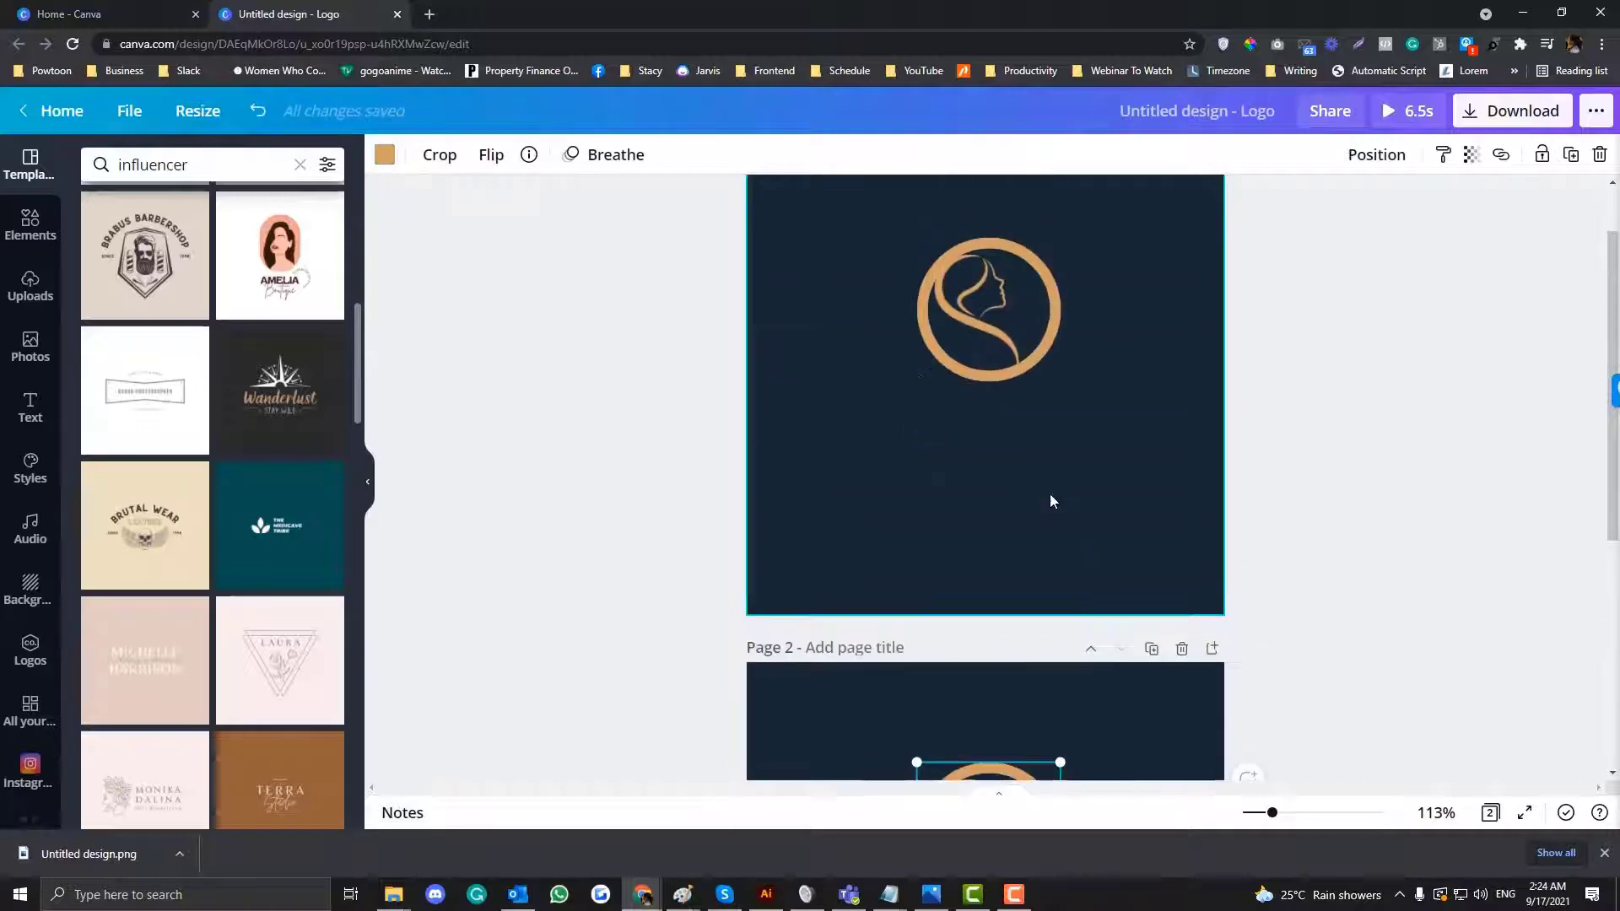
pyautogui.scroll(-5, 1051, 501)
pyautogui.scroll(4, 1049, 494)
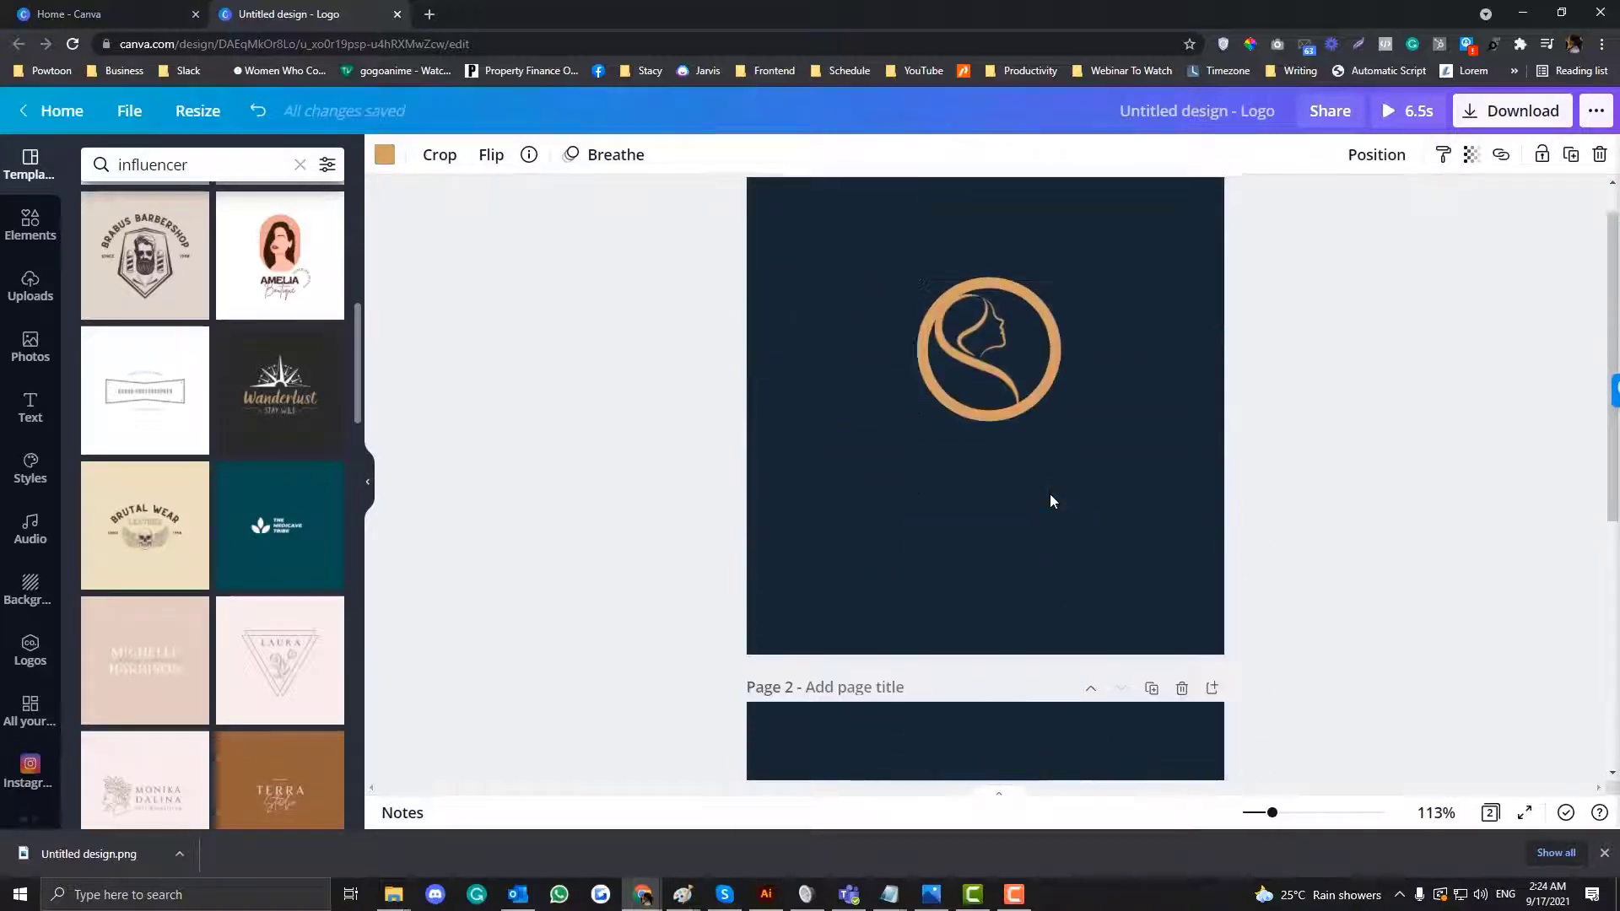
pyautogui.scroll(-4, 1093, 380)
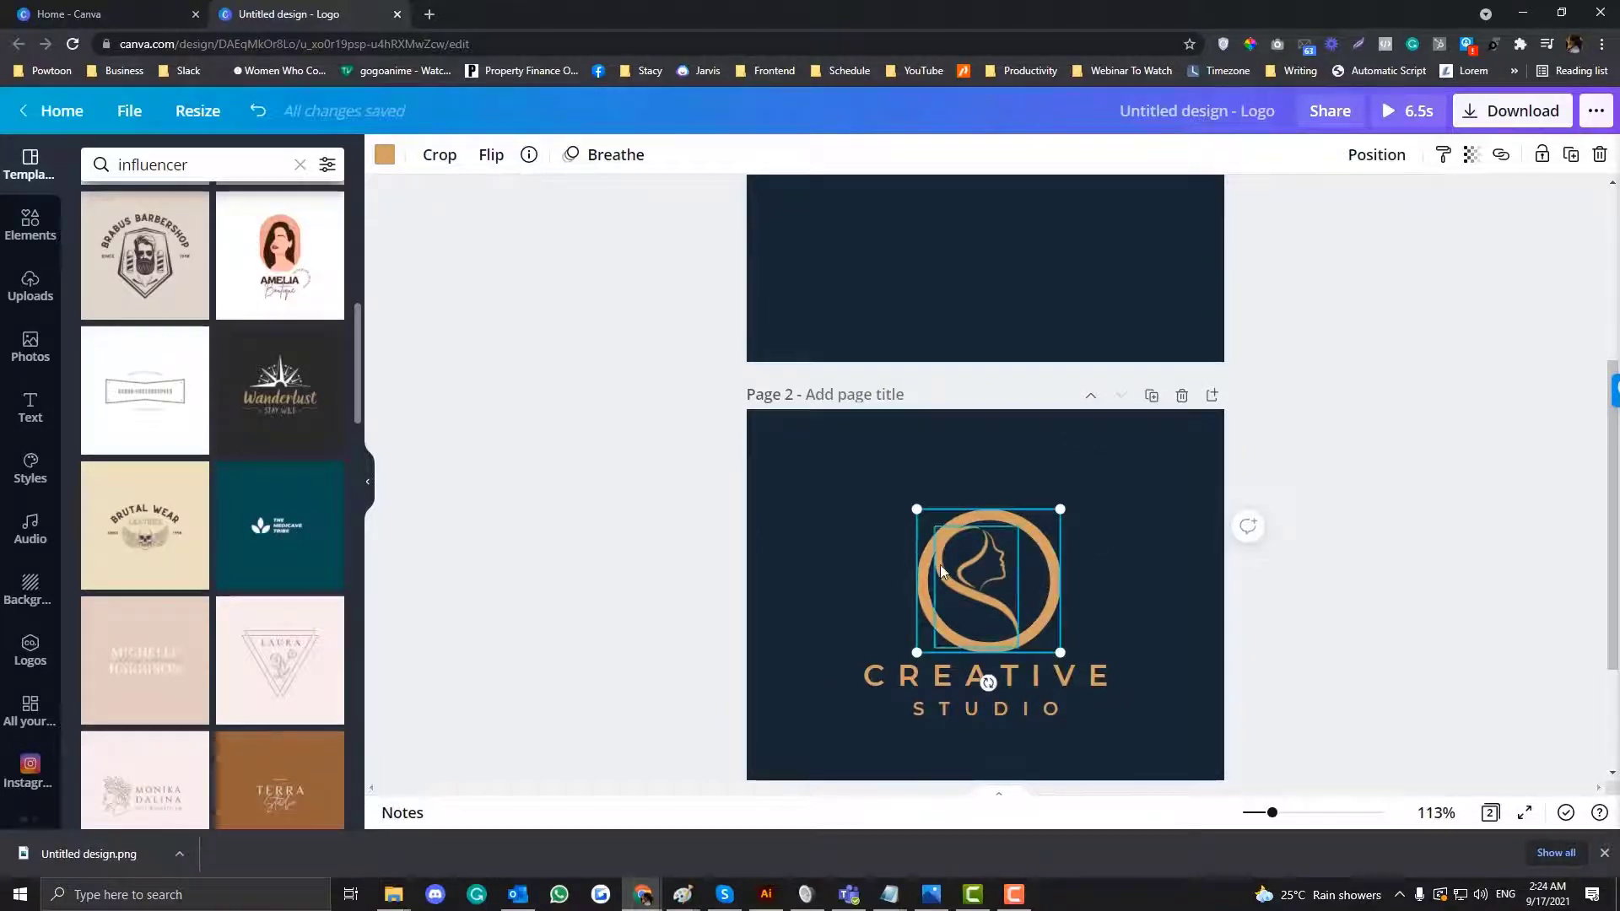
# Check the animation choices for the emblem and Page 1, then preview the animation full screen
pyautogui.click(617, 157)
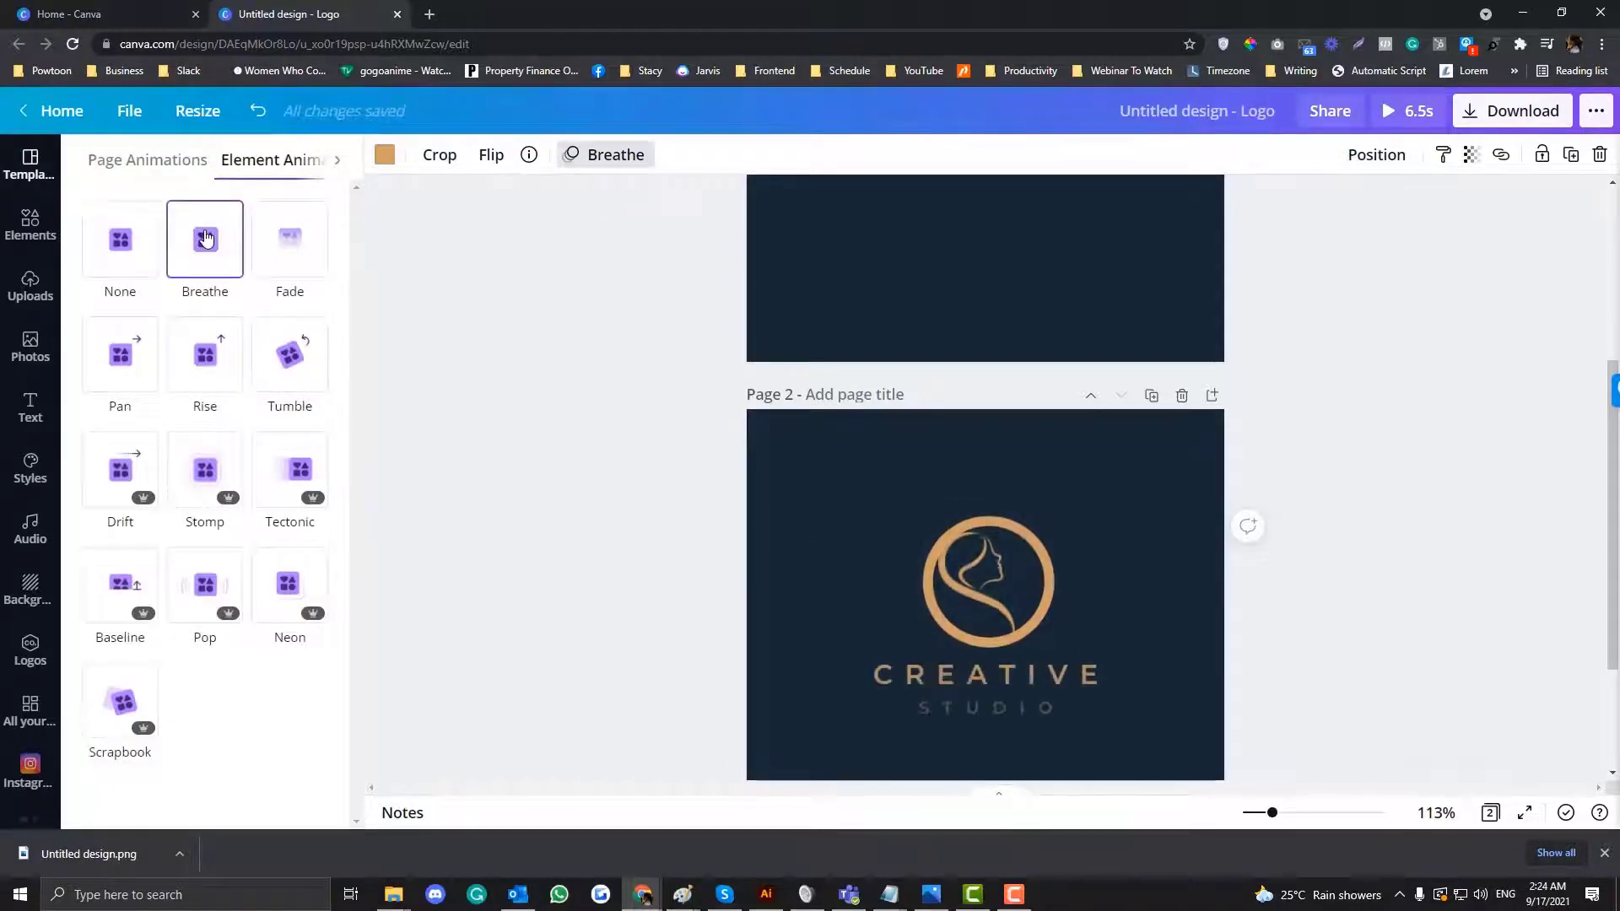
pyautogui.click(777, 524)
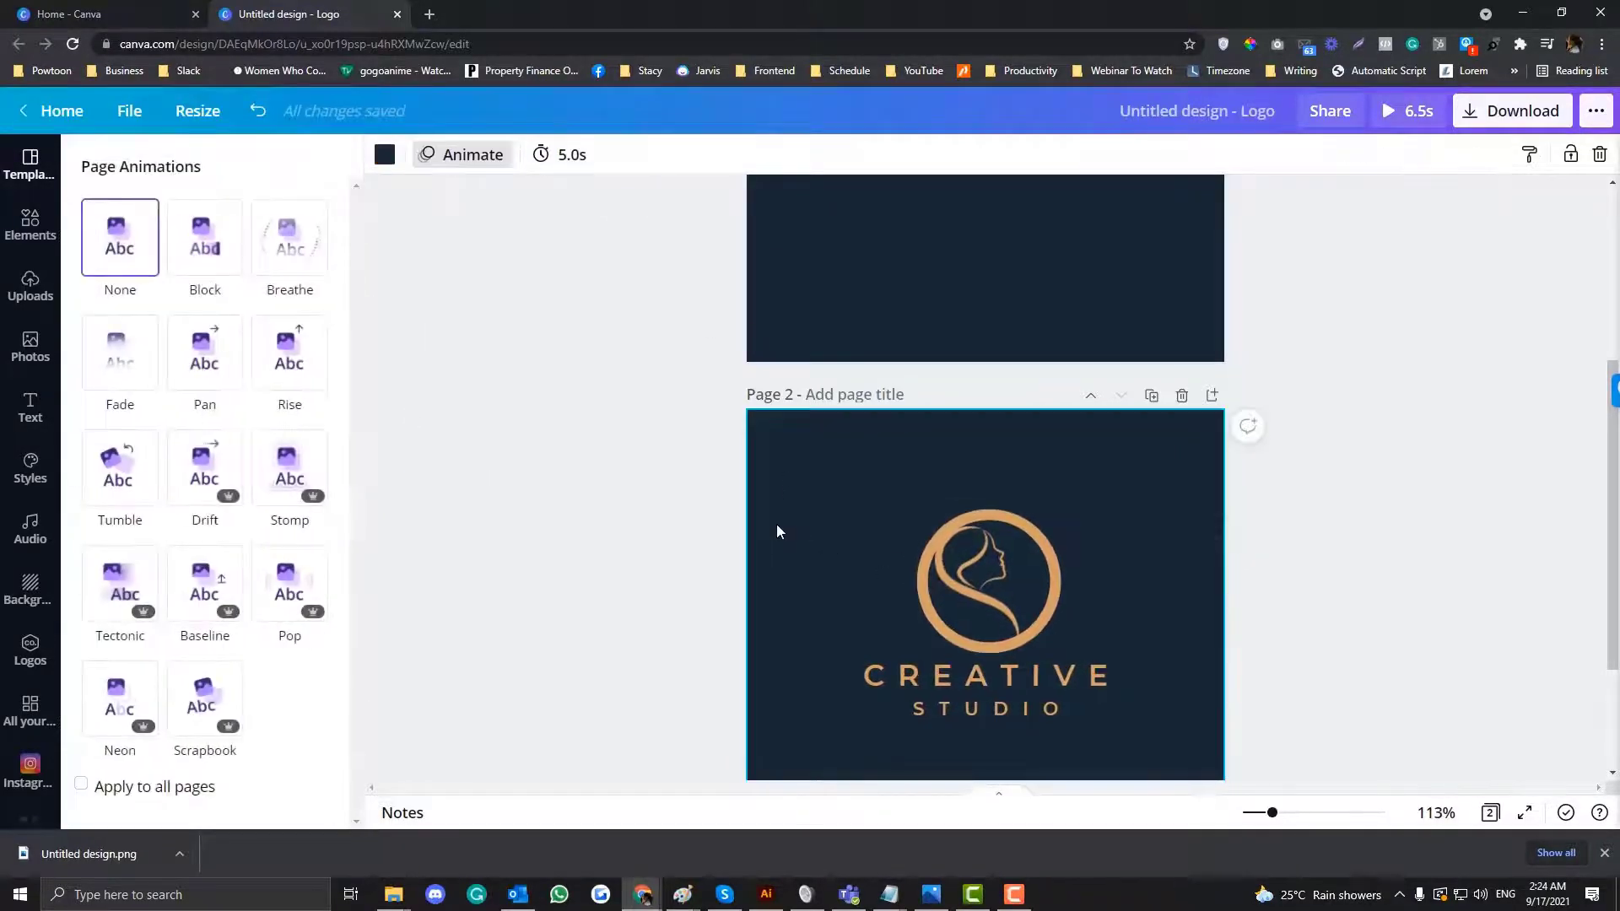
pyautogui.scroll(4, 759, 498)
pyautogui.click(892, 473)
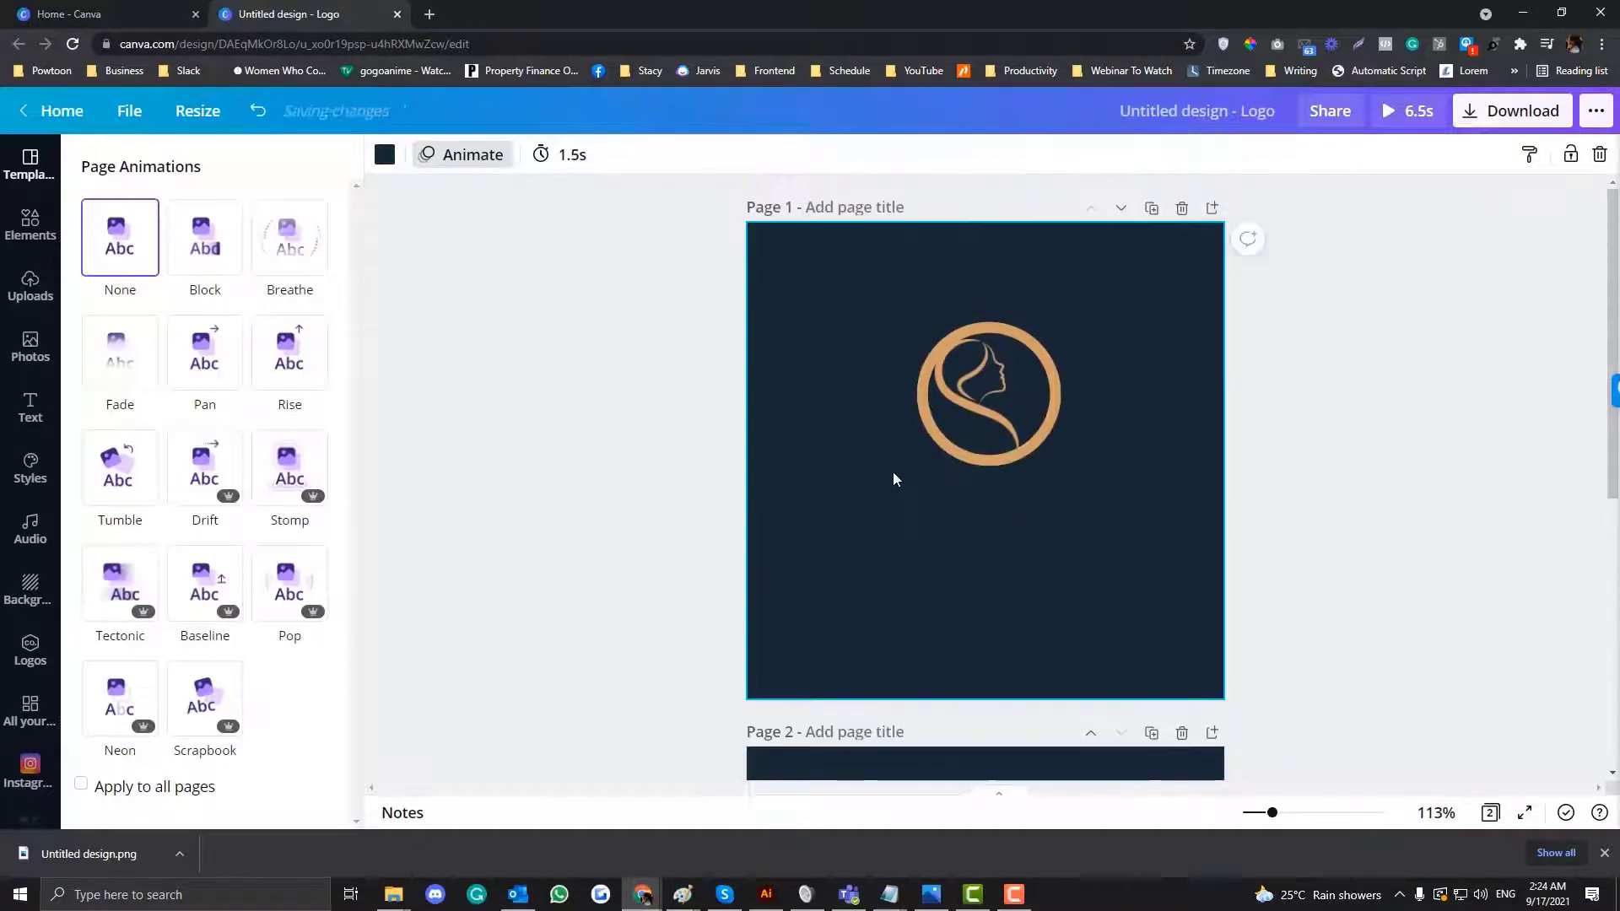
pyautogui.scroll(-2, 893, 472)
pyautogui.scroll(2, 895, 479)
pyautogui.click(1393, 119)
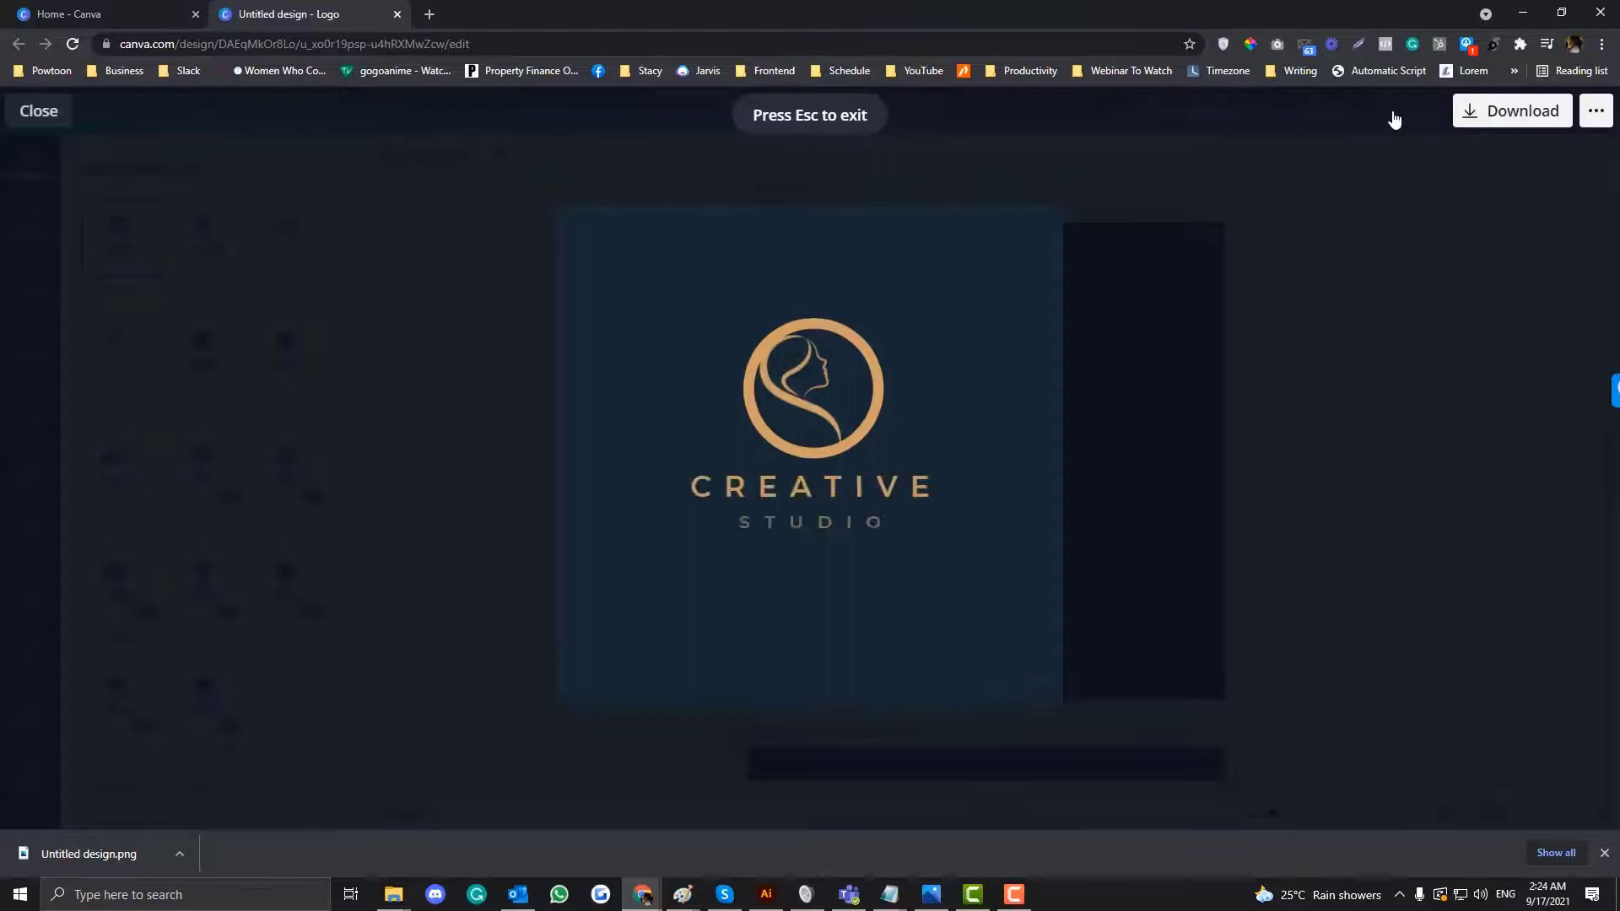
pyautogui.press('Escape')
pyautogui.scroll(-4, 853, 429)
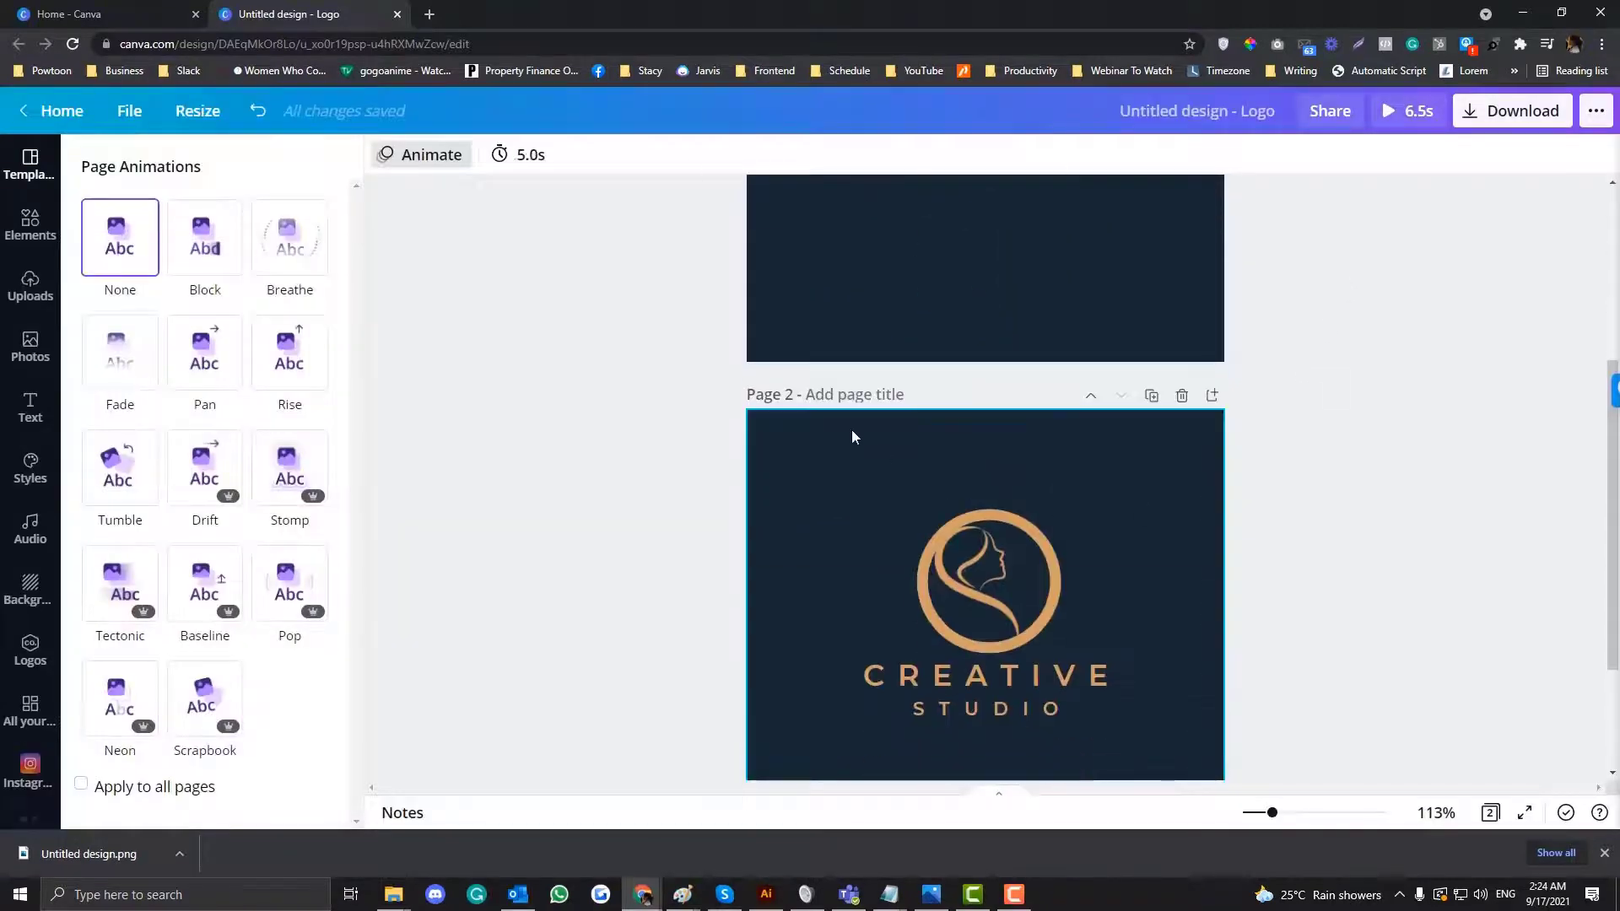
# Look at Page 2's page animations, then preview the full 6.5-second animation again
pyautogui.click(851, 429)
pyautogui.click(431, 156)
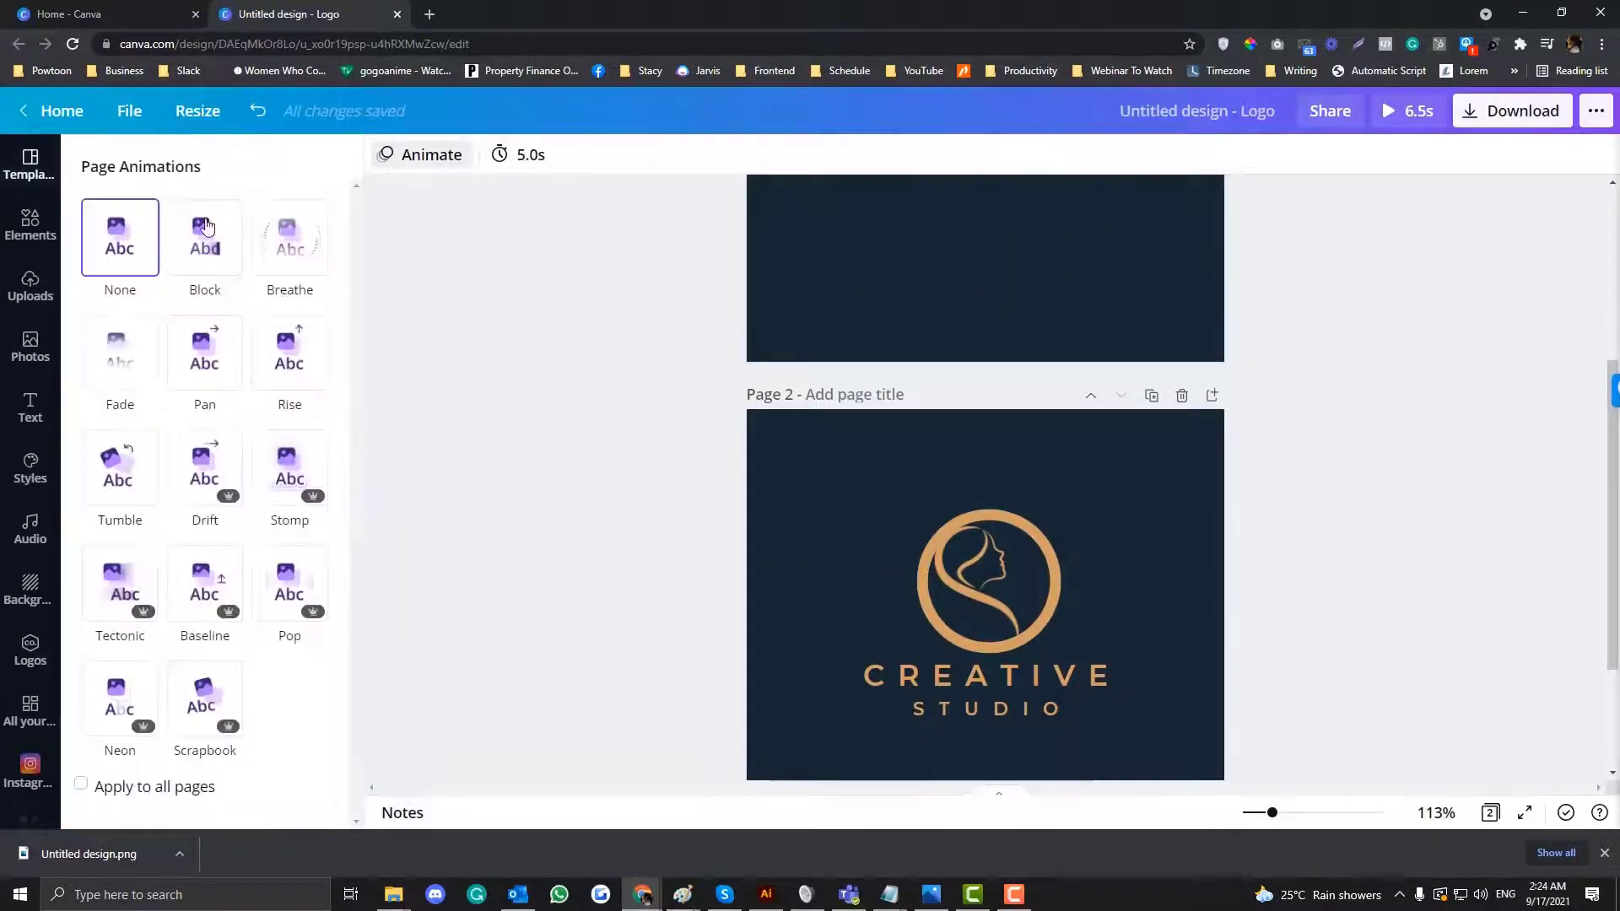
pyautogui.click(694, 491)
pyautogui.scroll(4, 693, 492)
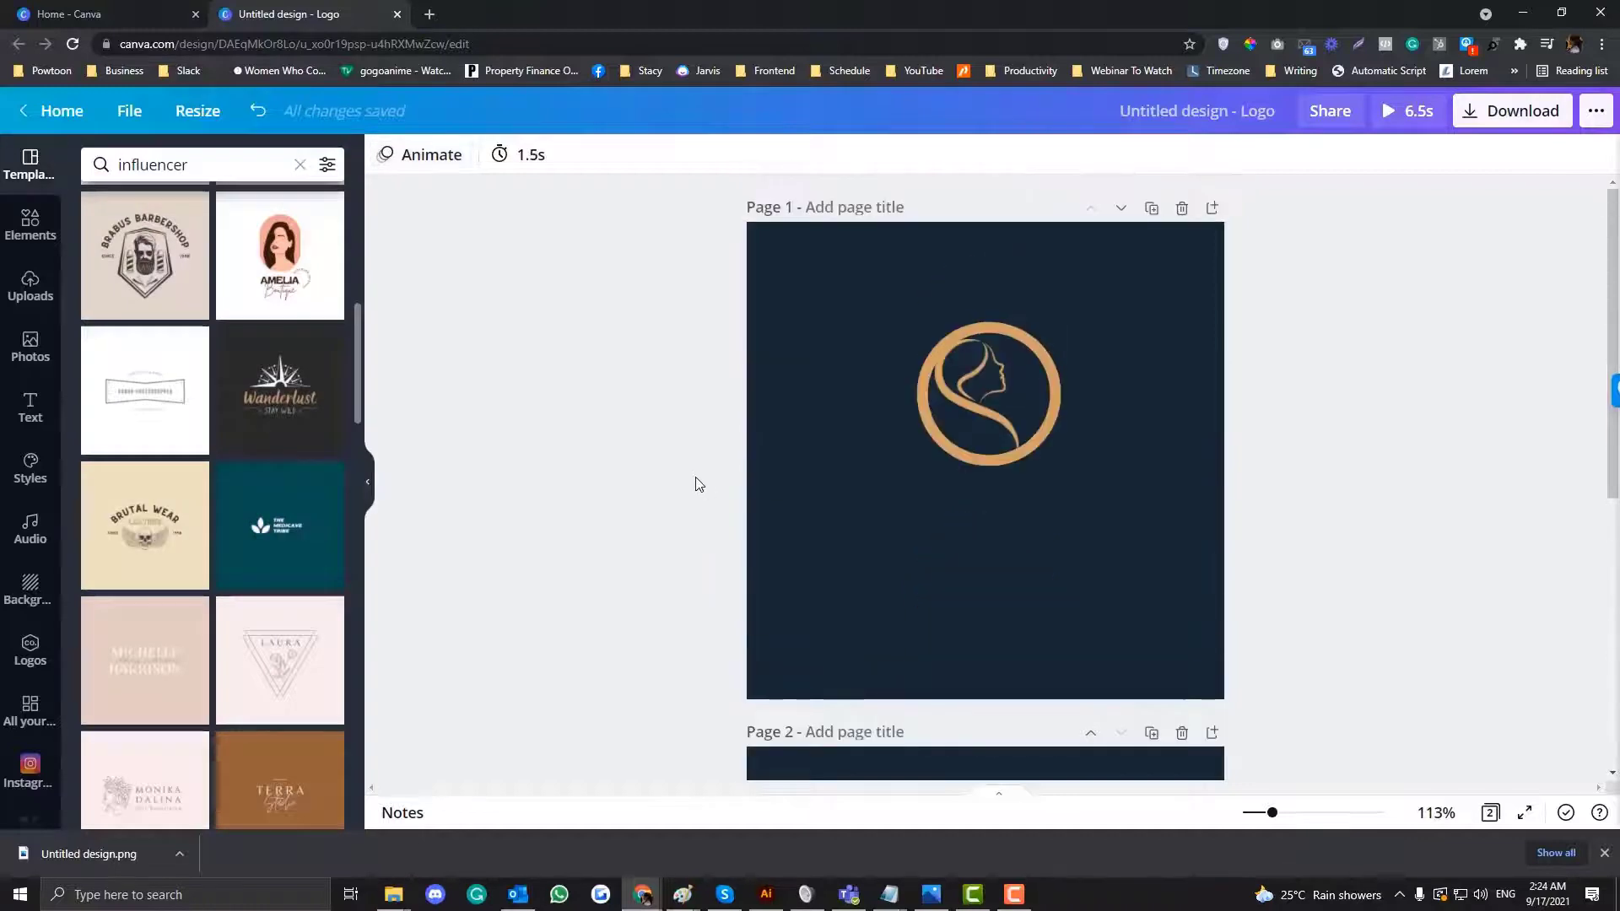
pyautogui.click(1389, 119)
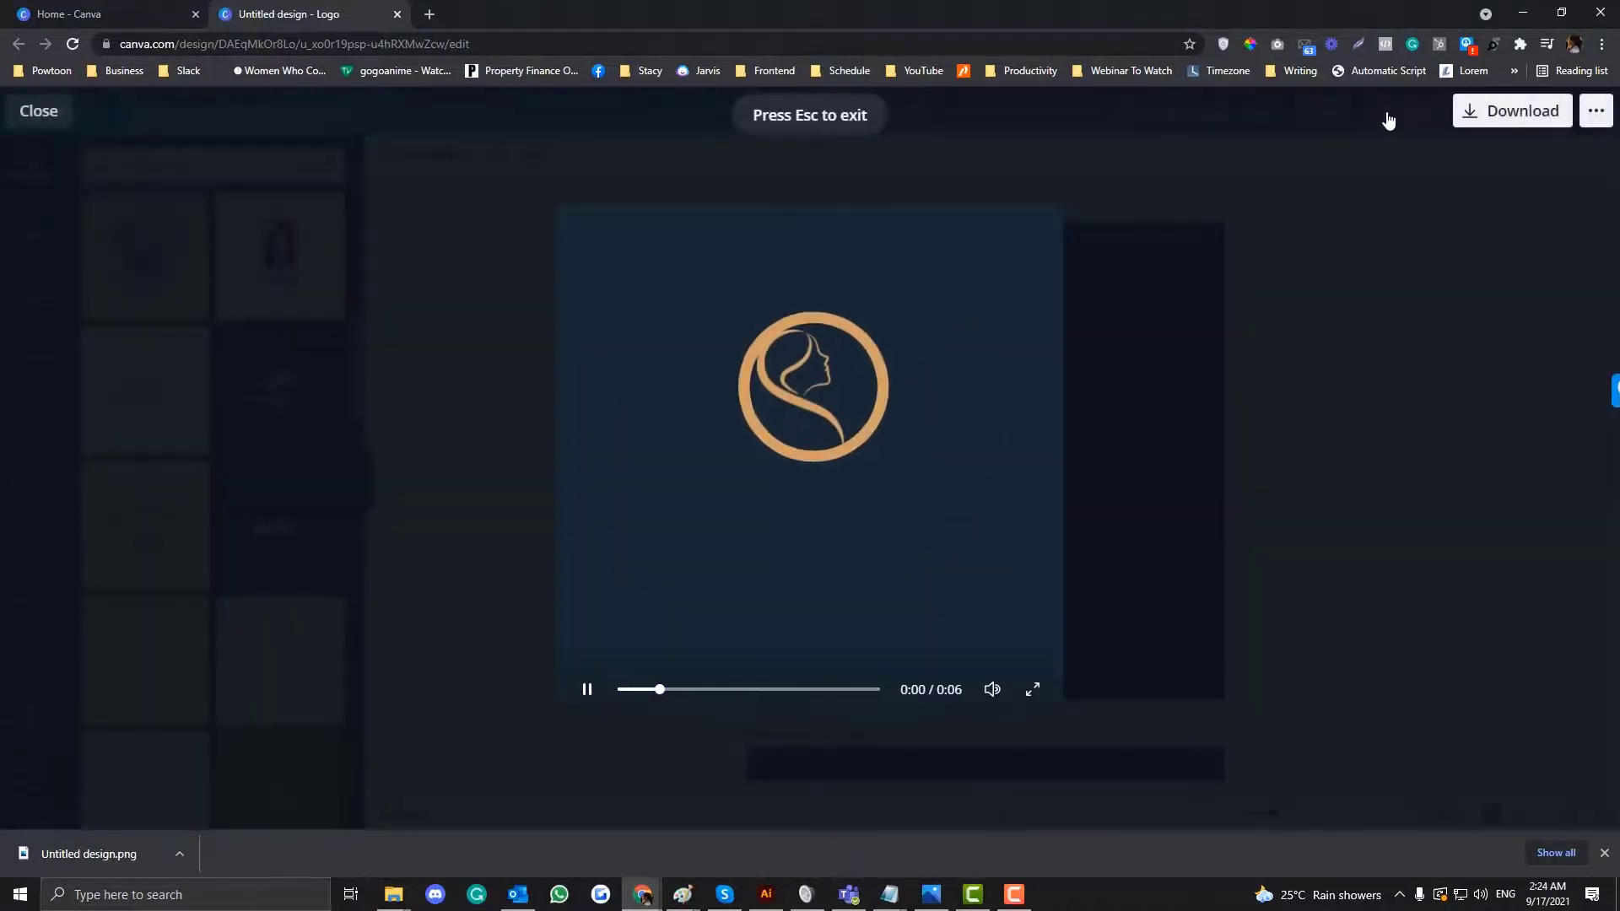
pyautogui.press('Escape')
pyautogui.scroll(-5, 1182, 476)
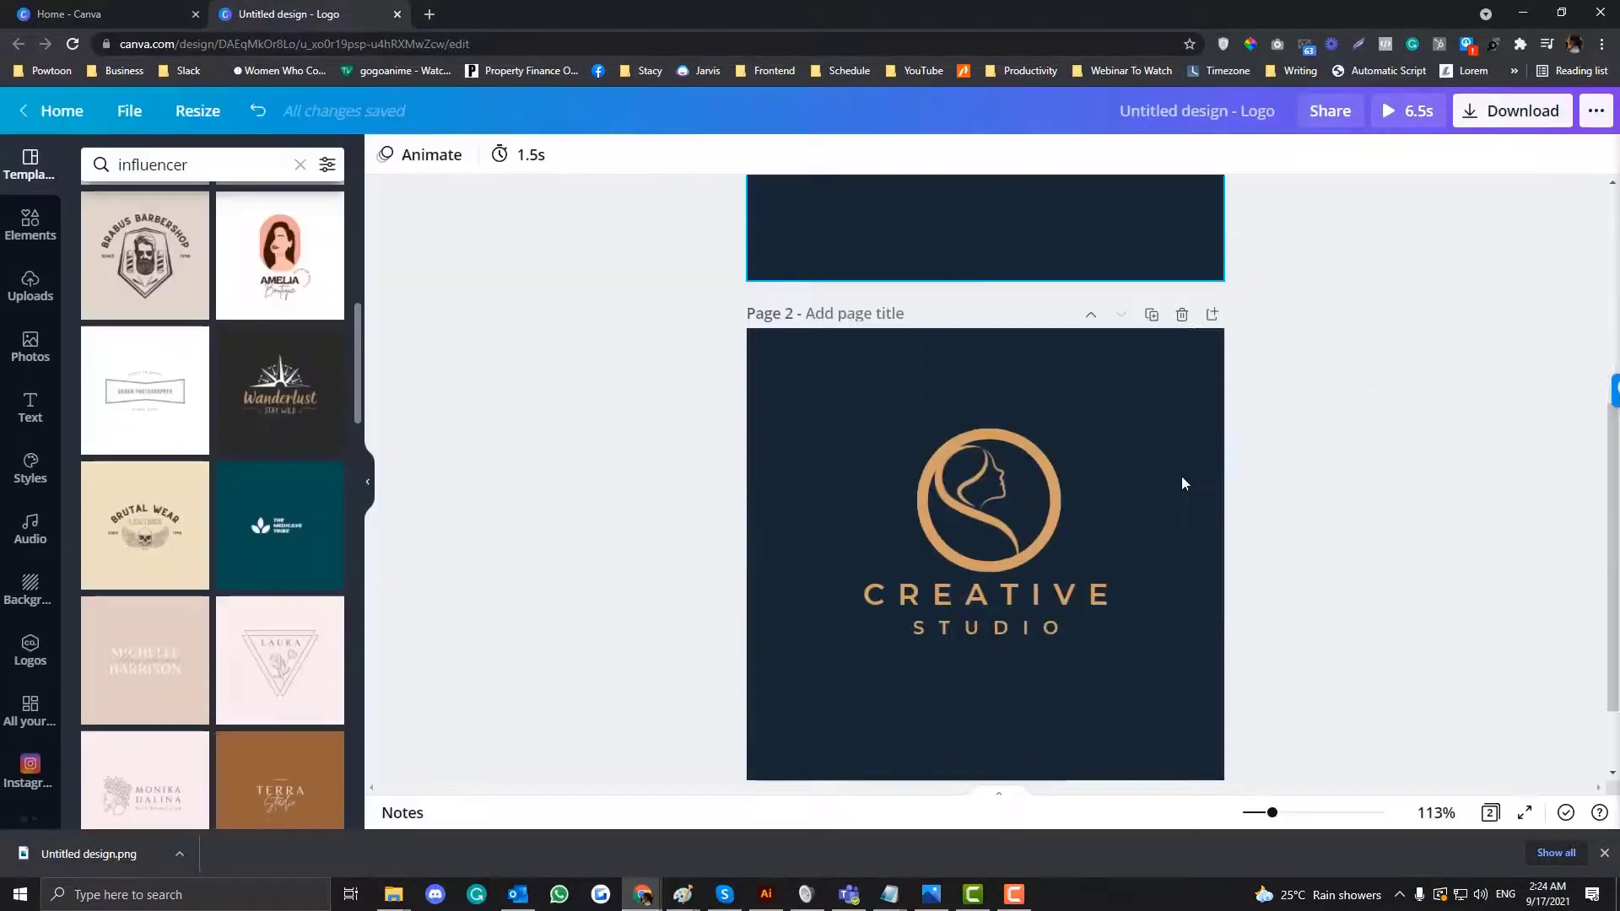
# Duplicate page 2 and delete the circle and face icon from it
pyautogui.click(1152, 312)
pyautogui.scroll(3, 1091, 464)
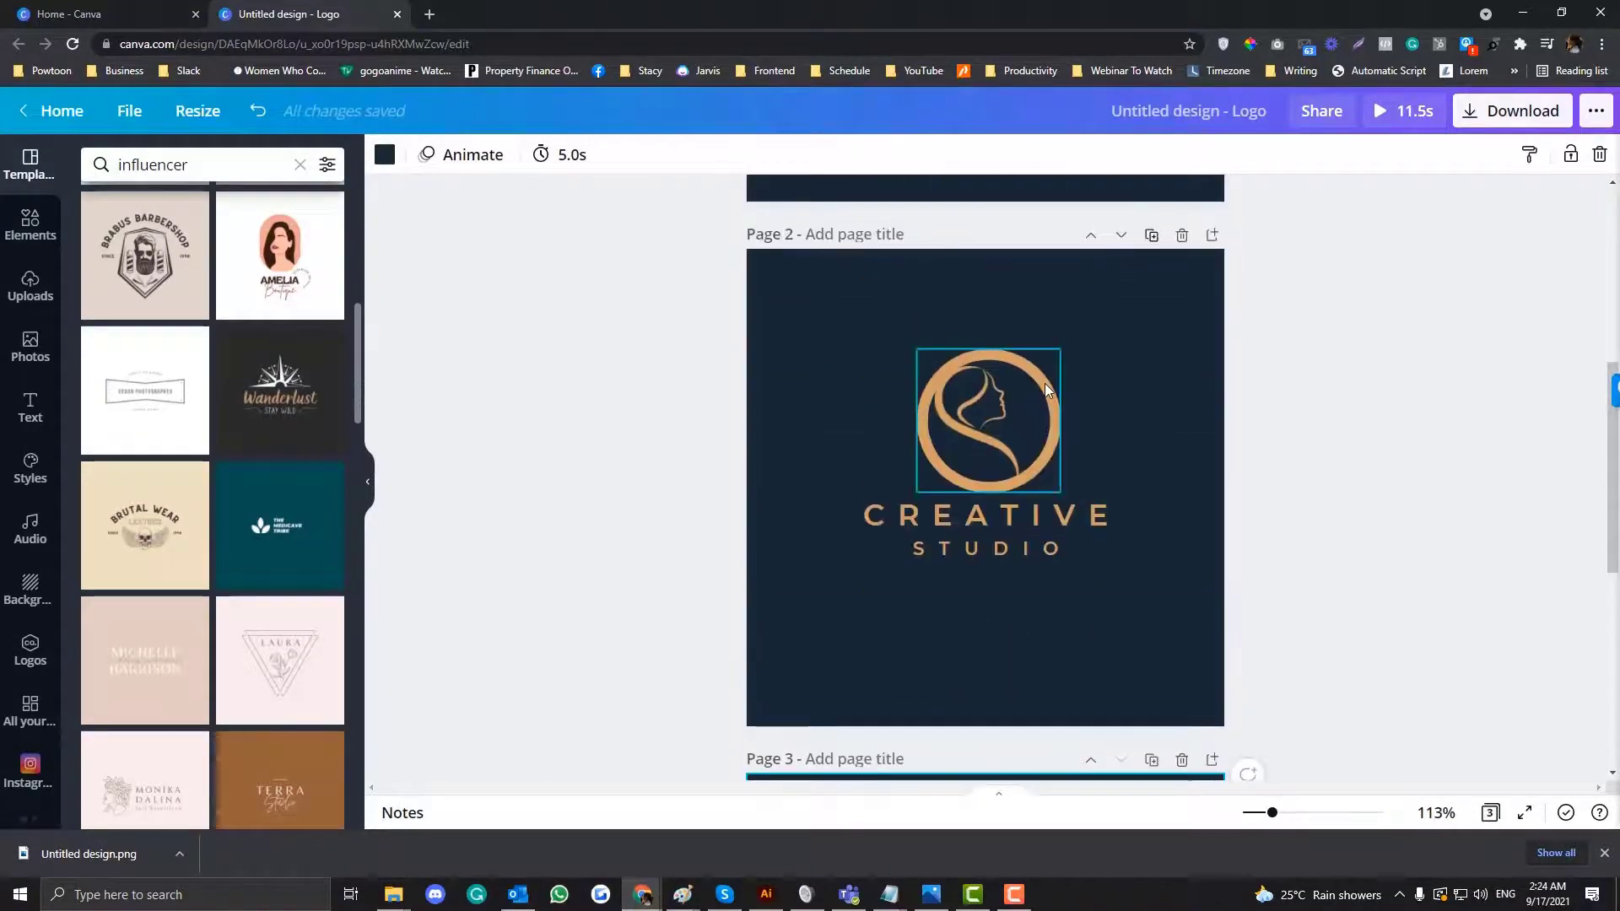
pyautogui.click(1044, 383)
pyautogui.press('Delete')
pyautogui.click(1044, 383)
pyautogui.press('Delete')
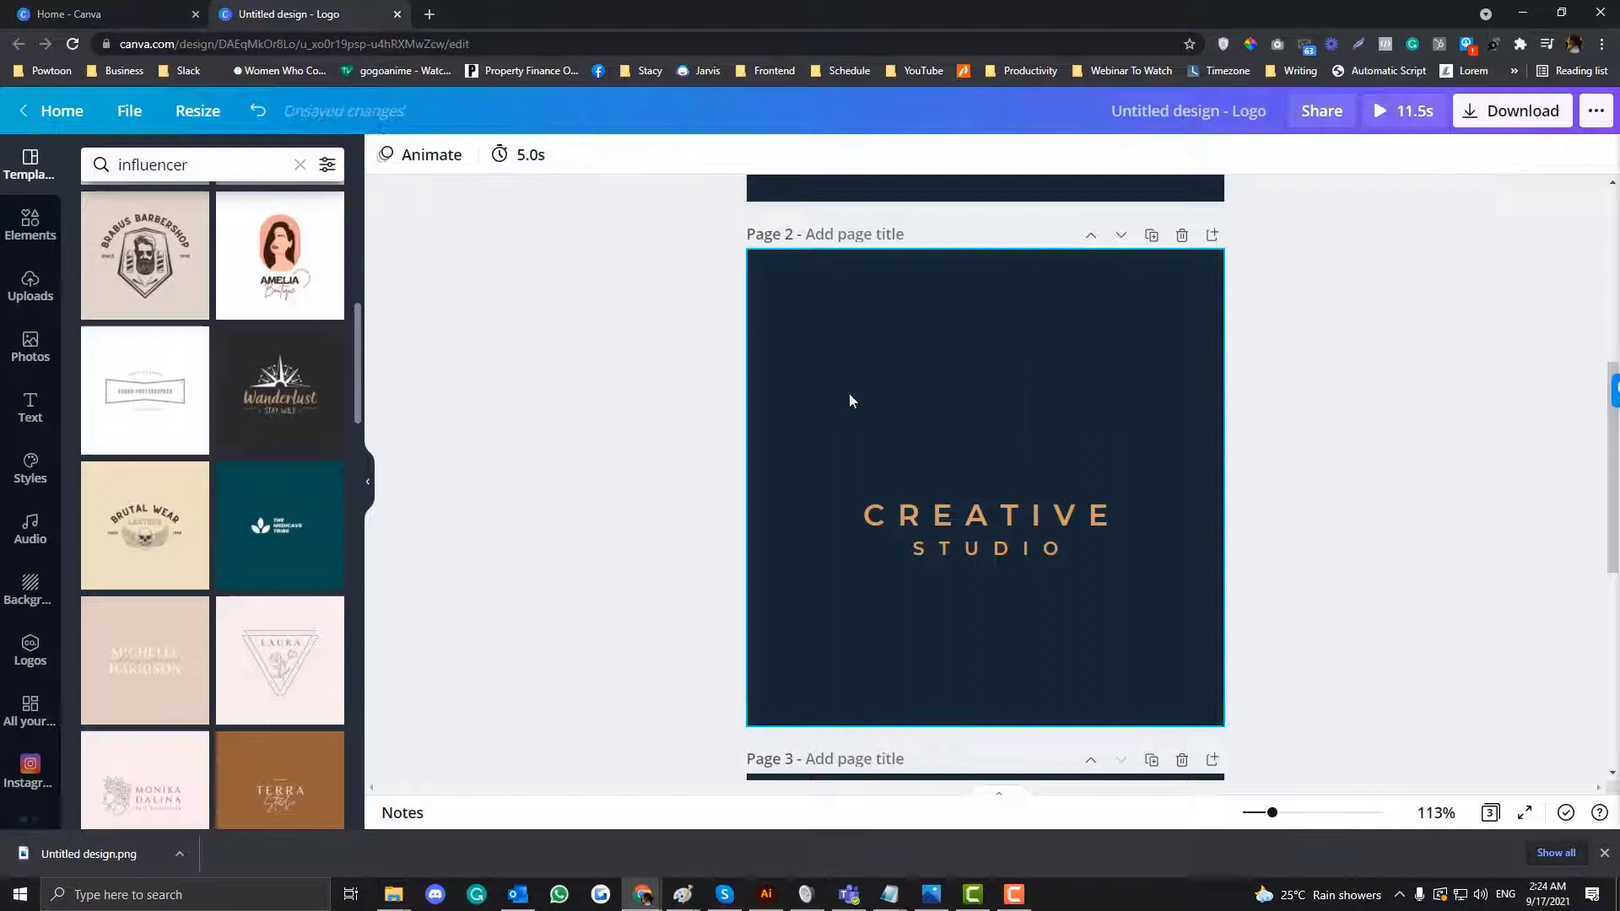
# Apply the Pan page animation at 0.3 seconds and preview the result
pyautogui.click(835, 388)
pyautogui.click(385, 155)
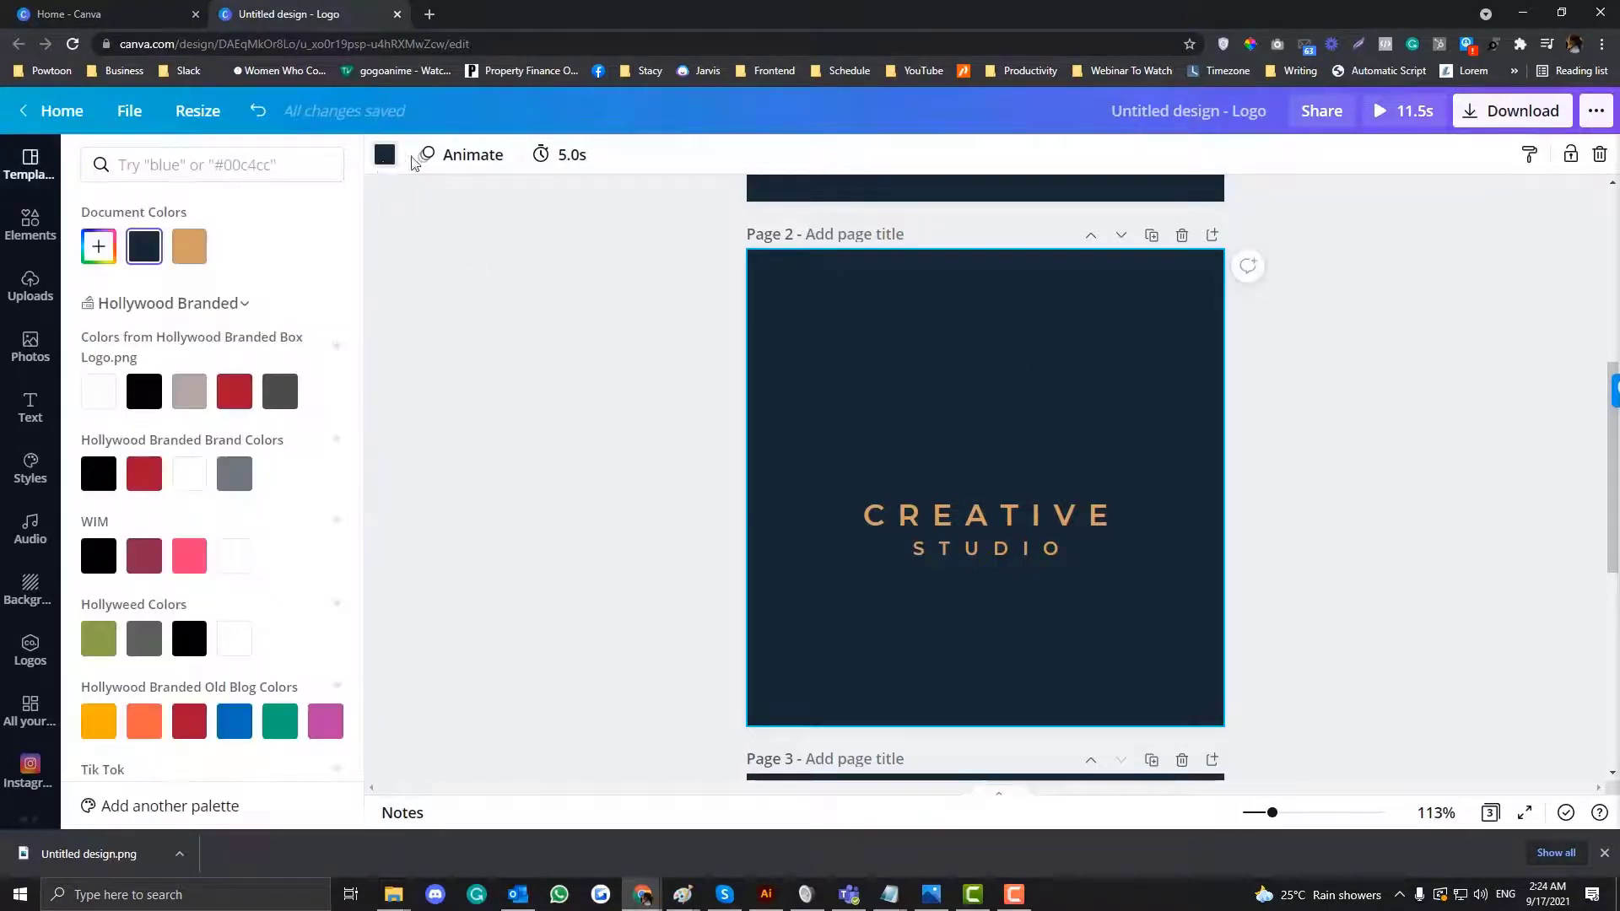
pyautogui.click(463, 155)
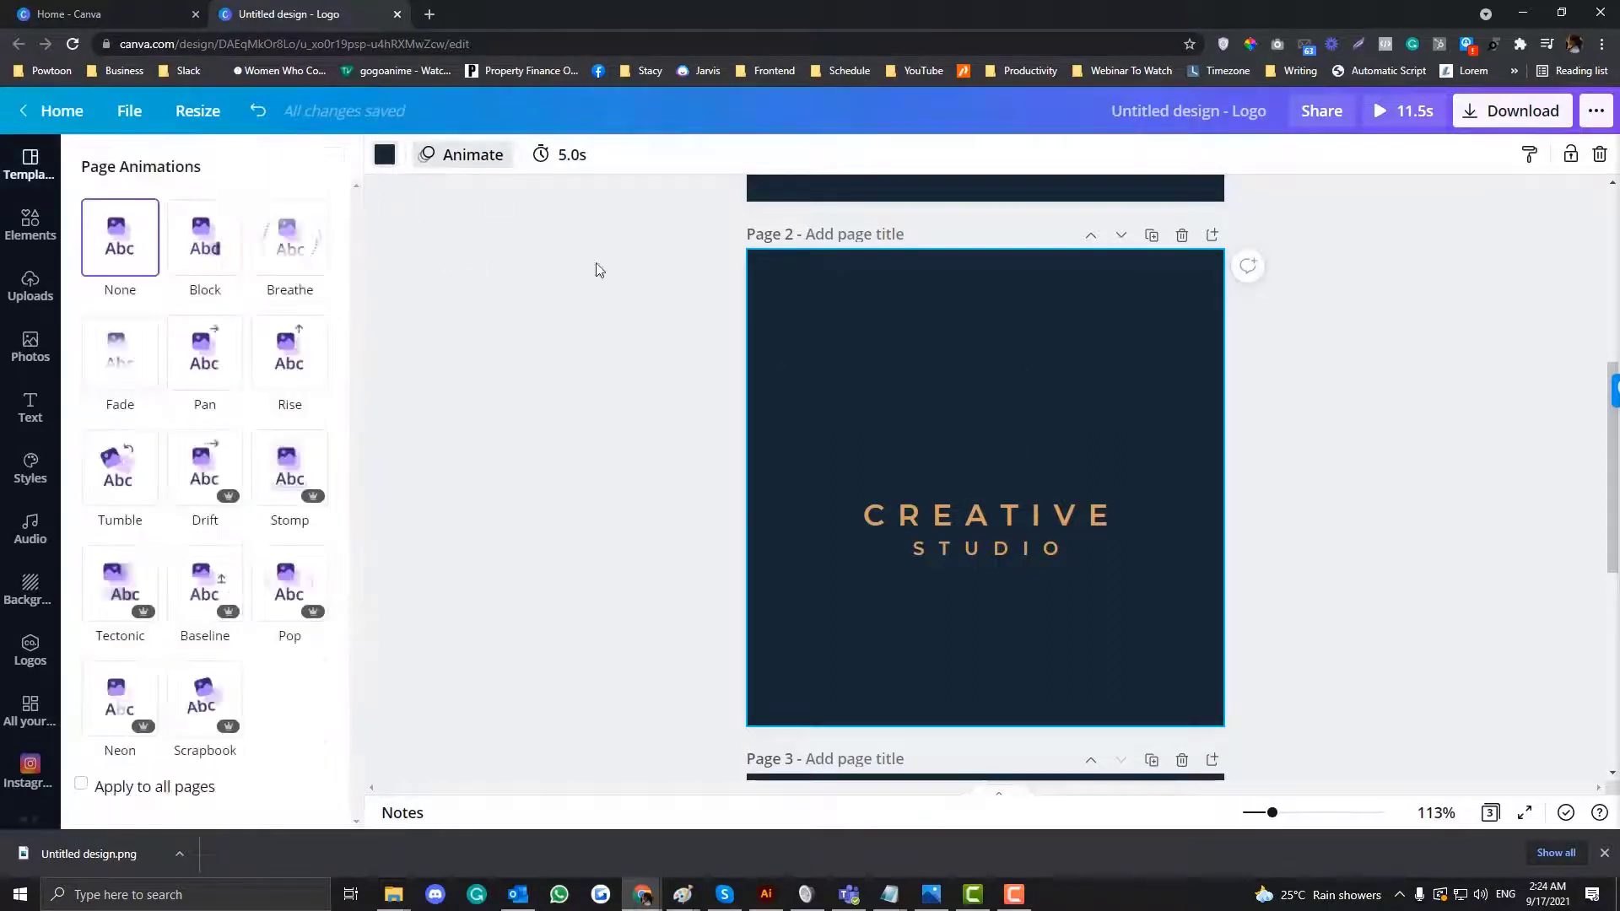
pyautogui.click(209, 364)
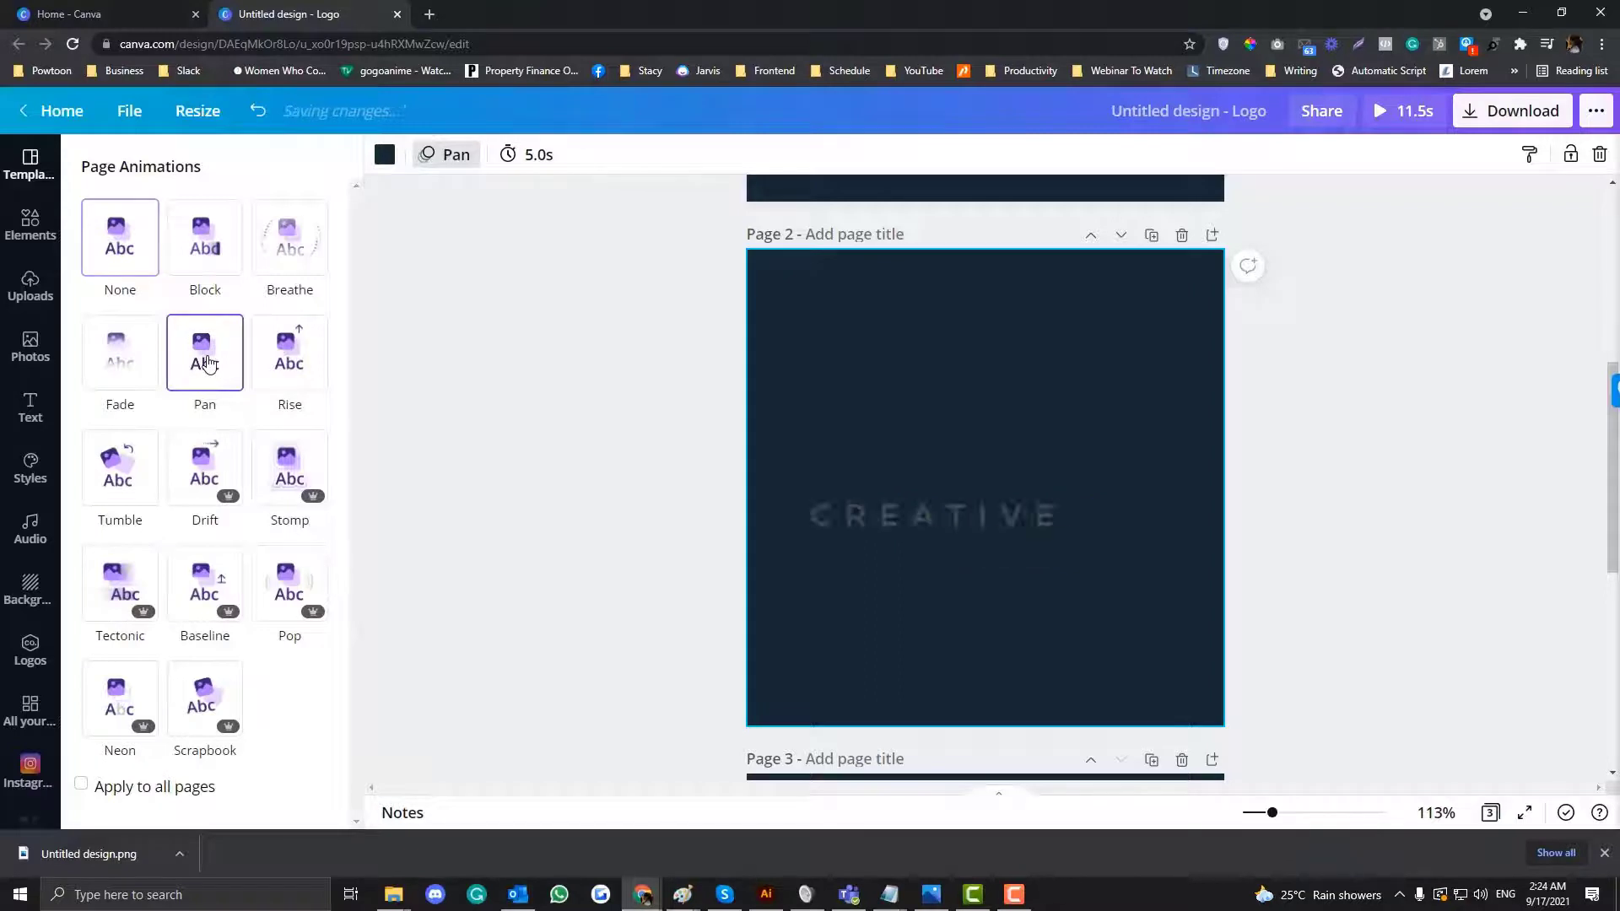
pyautogui.click(534, 172)
pyautogui.moveTo(610, 220); pyautogui.dragTo(595, 216)
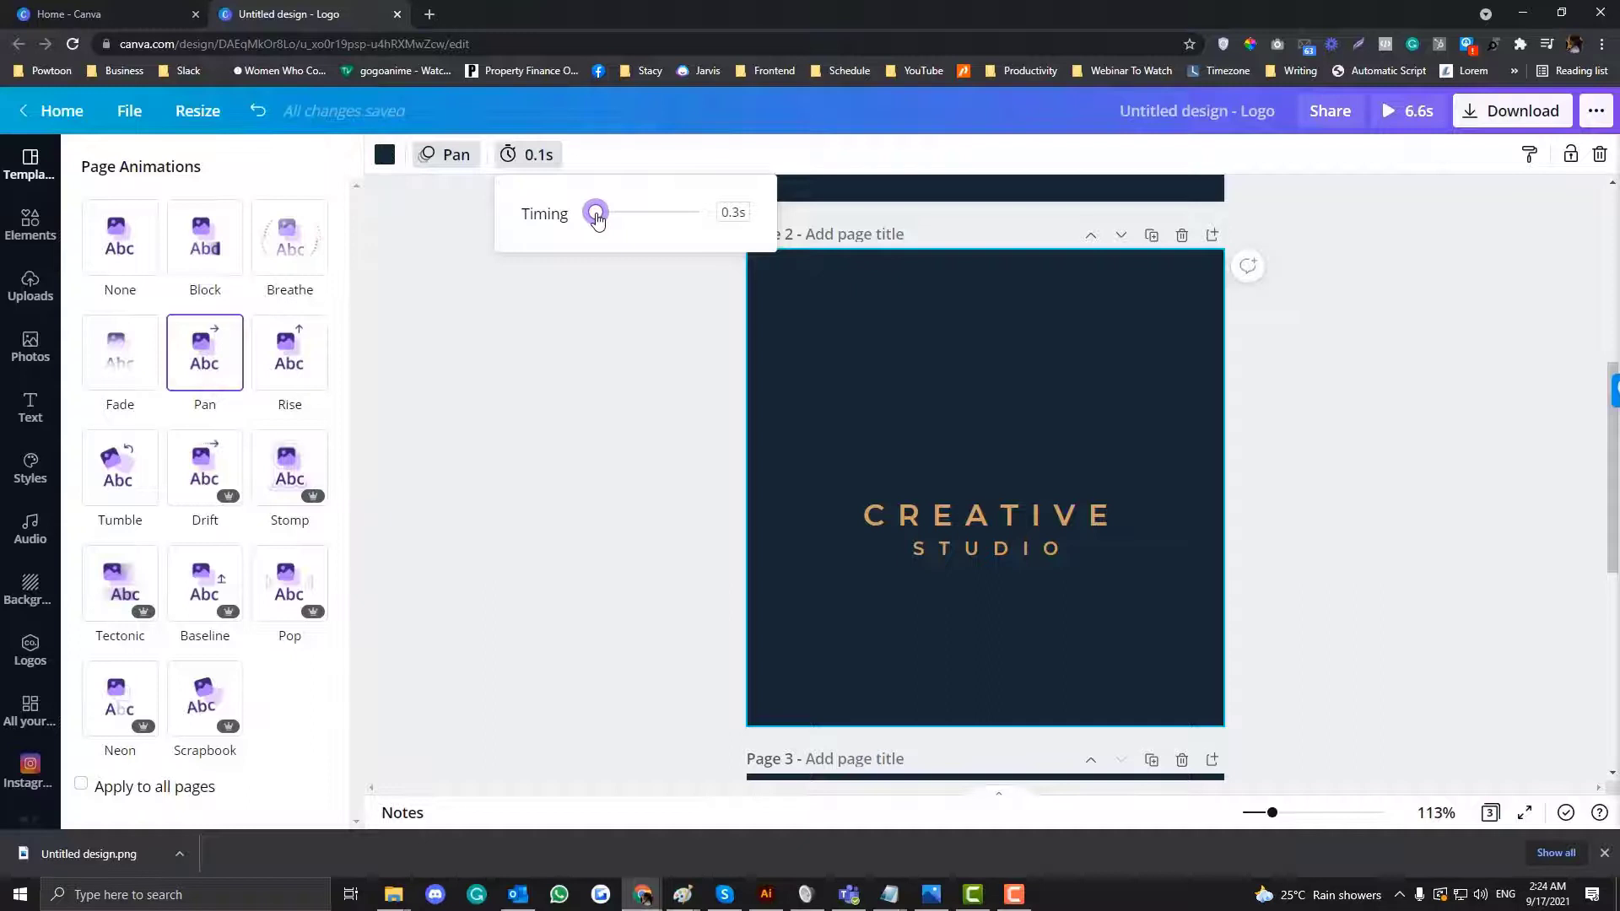
pyautogui.click(651, 350)
pyautogui.click(1392, 118)
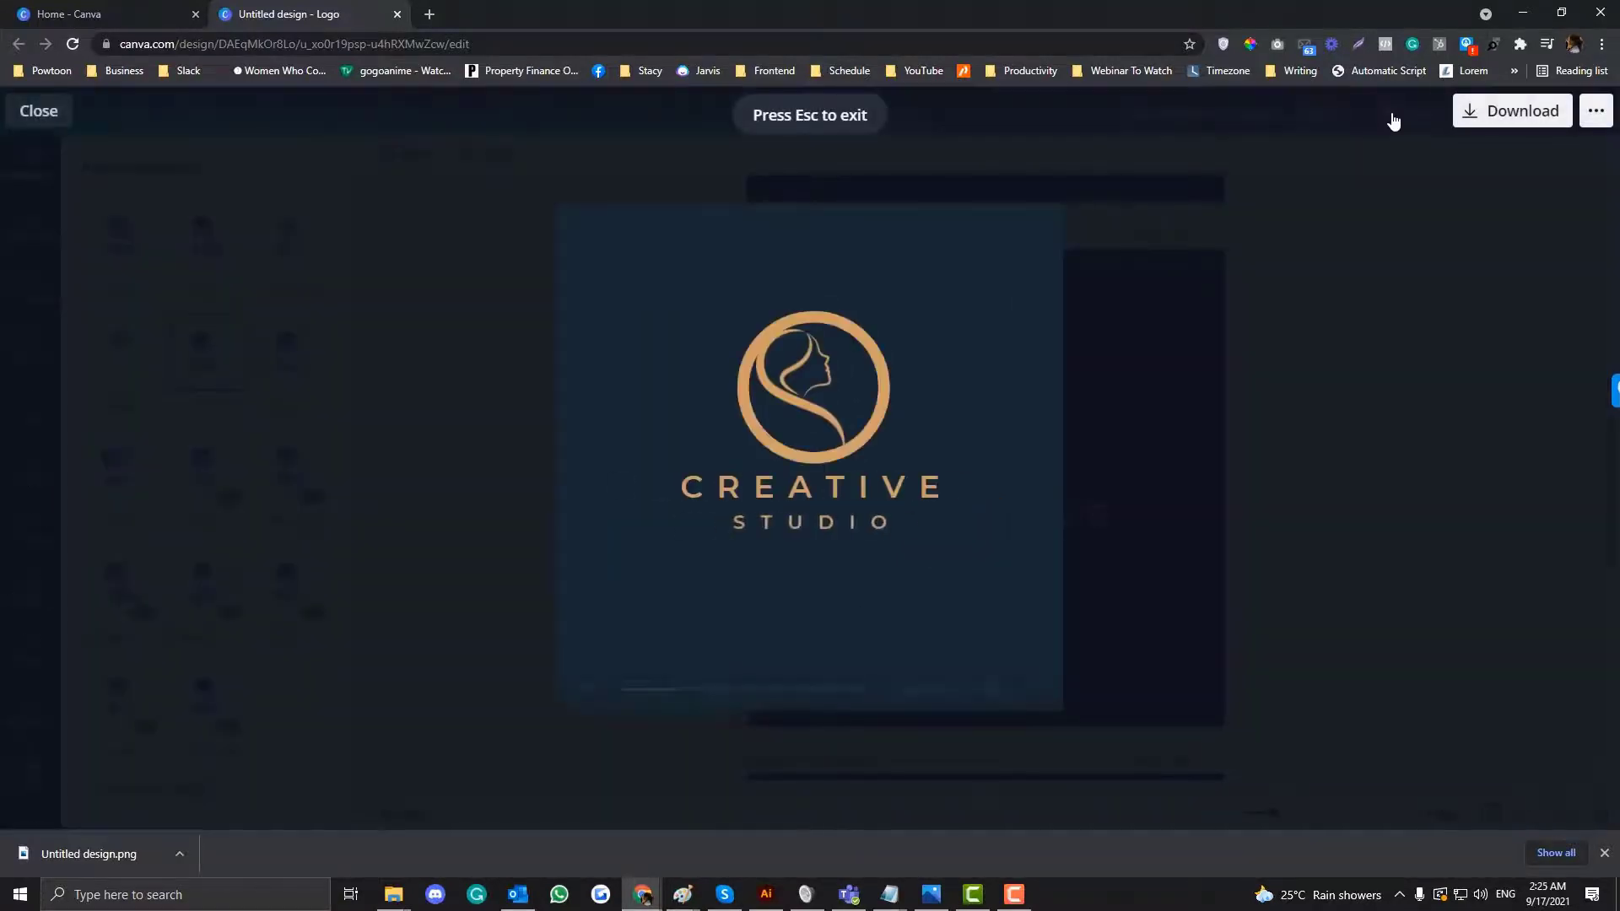
pyautogui.press('Escape')
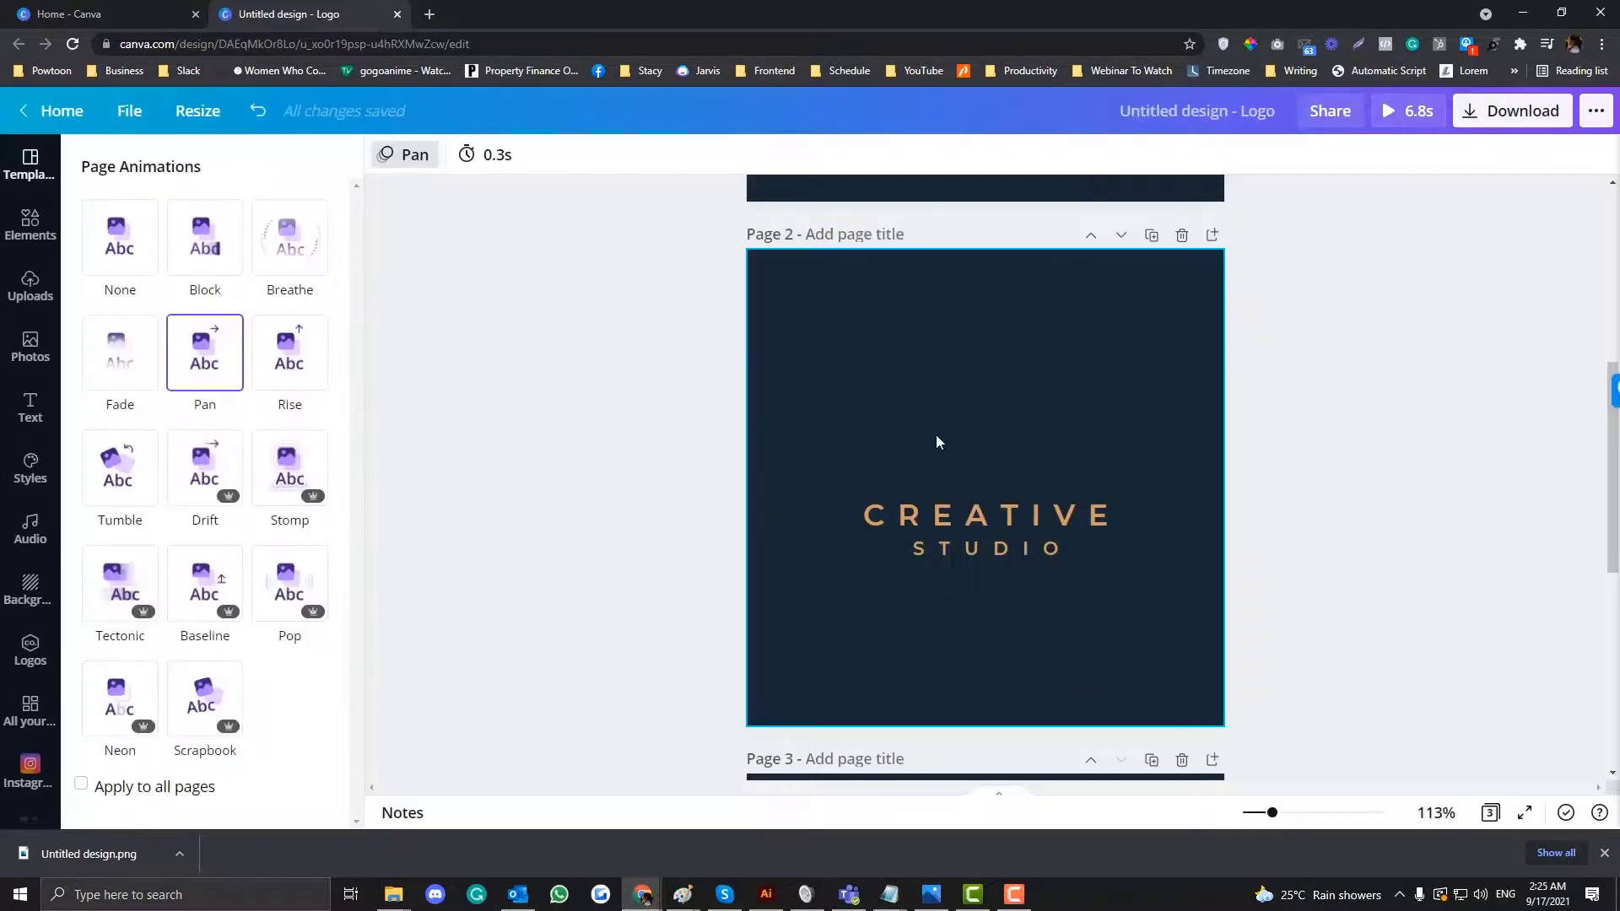
# Remove the 0.3-second text-only page and preview the two-page, 6.5-second animation
pyautogui.click(842, 509)
pyautogui.click(866, 558)
pyautogui.click(928, 515)
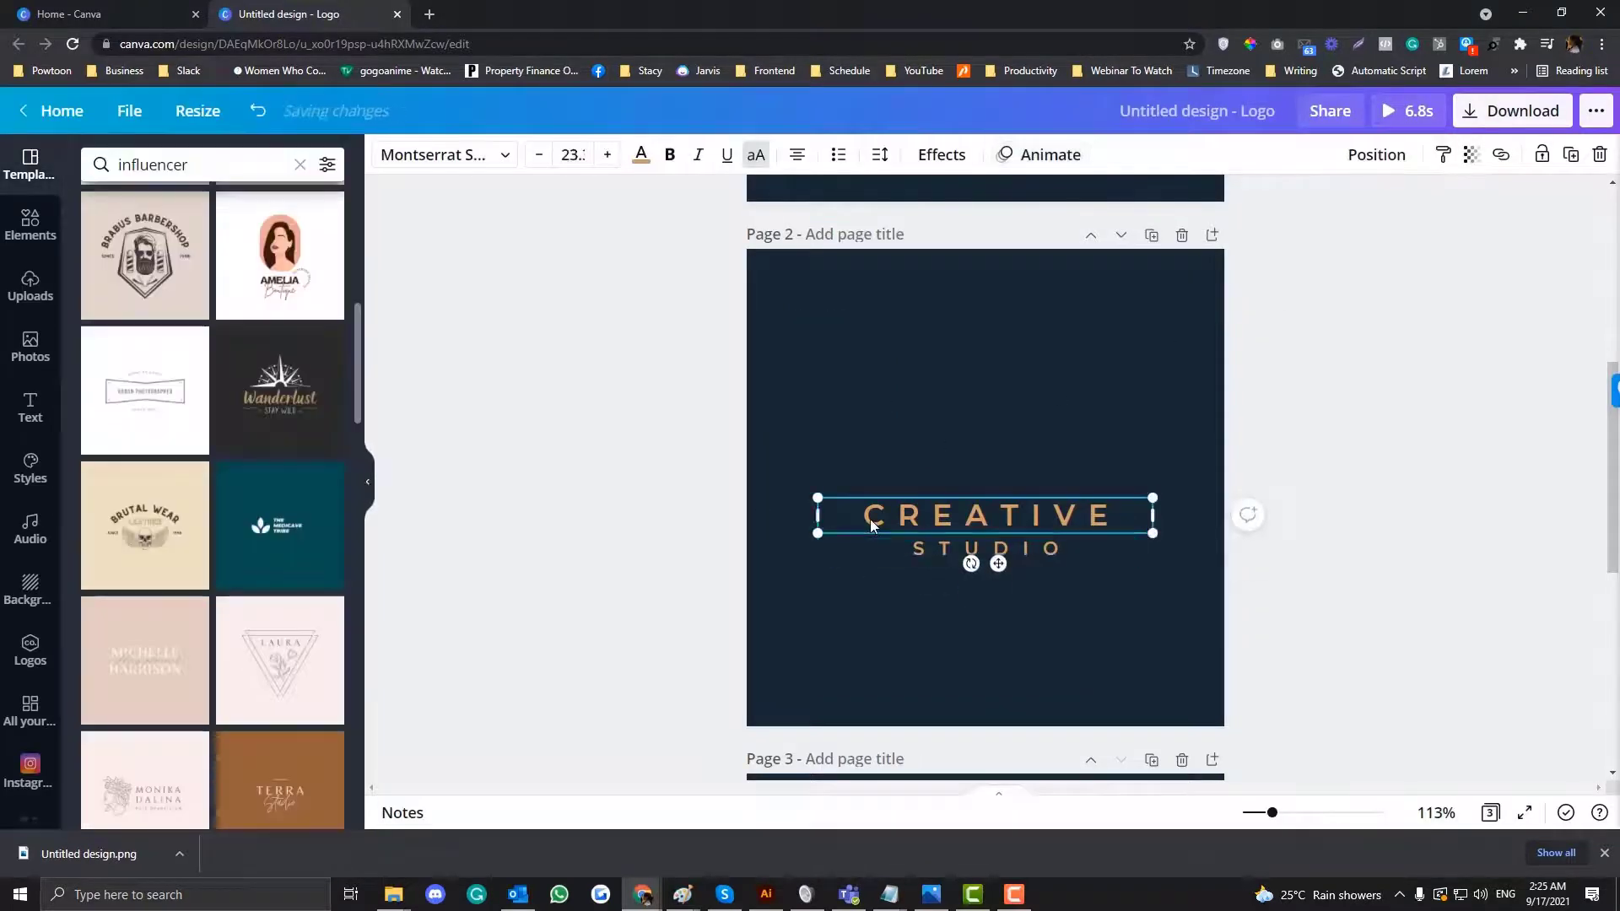
pyautogui.keyDown('shift'); pyautogui.click(945, 550); pyautogui.keyUp('shift')
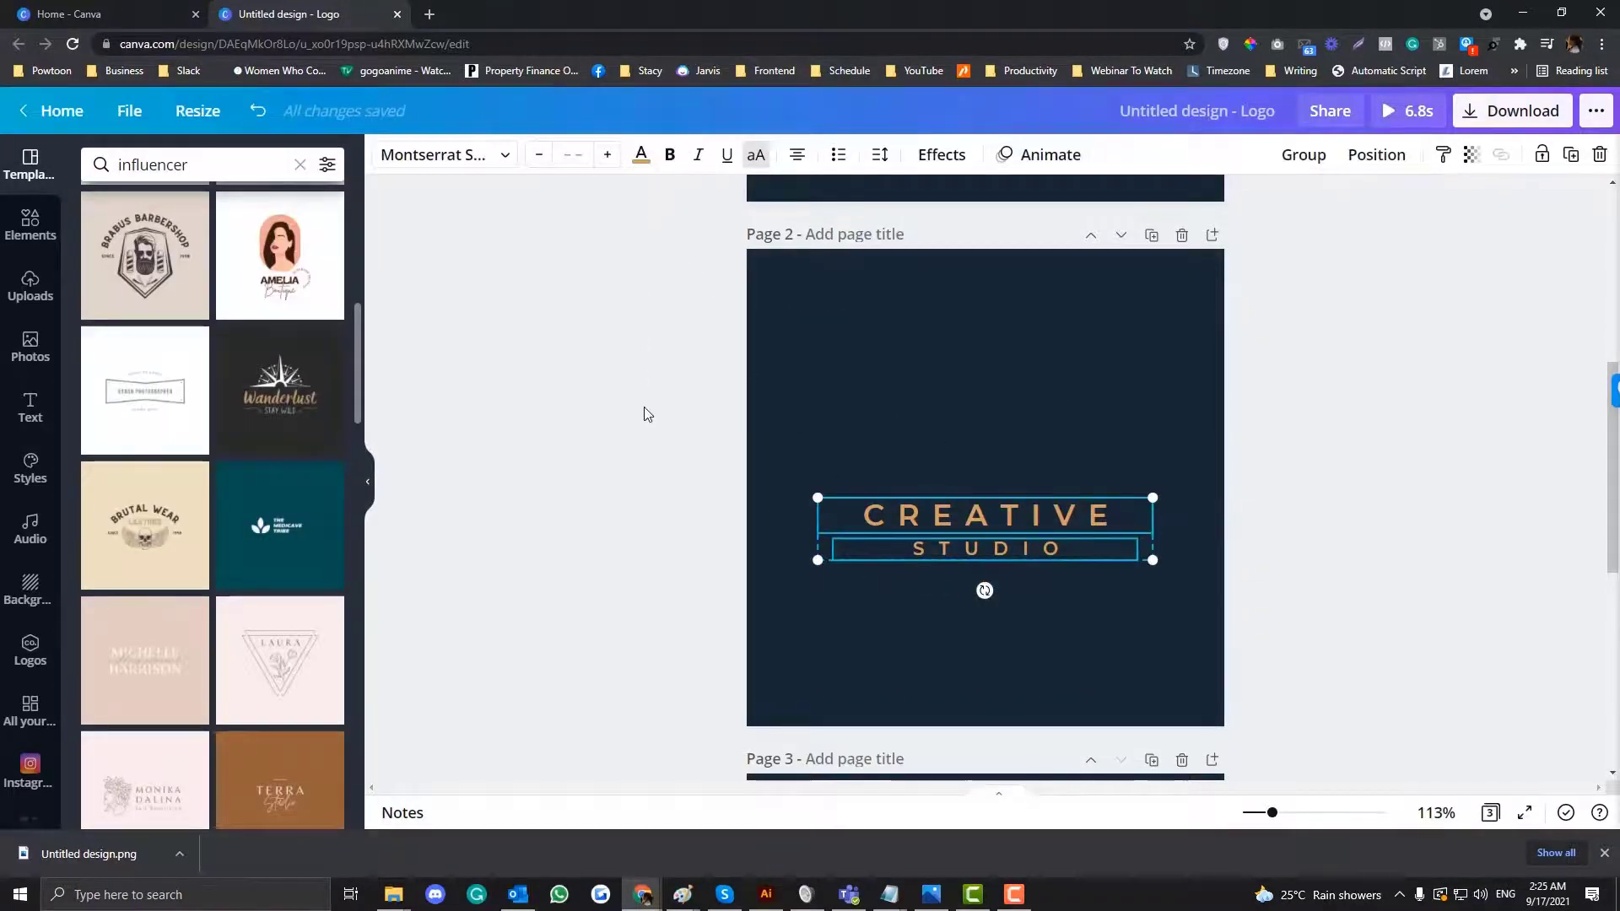
pyautogui.scroll(5, 645, 413)
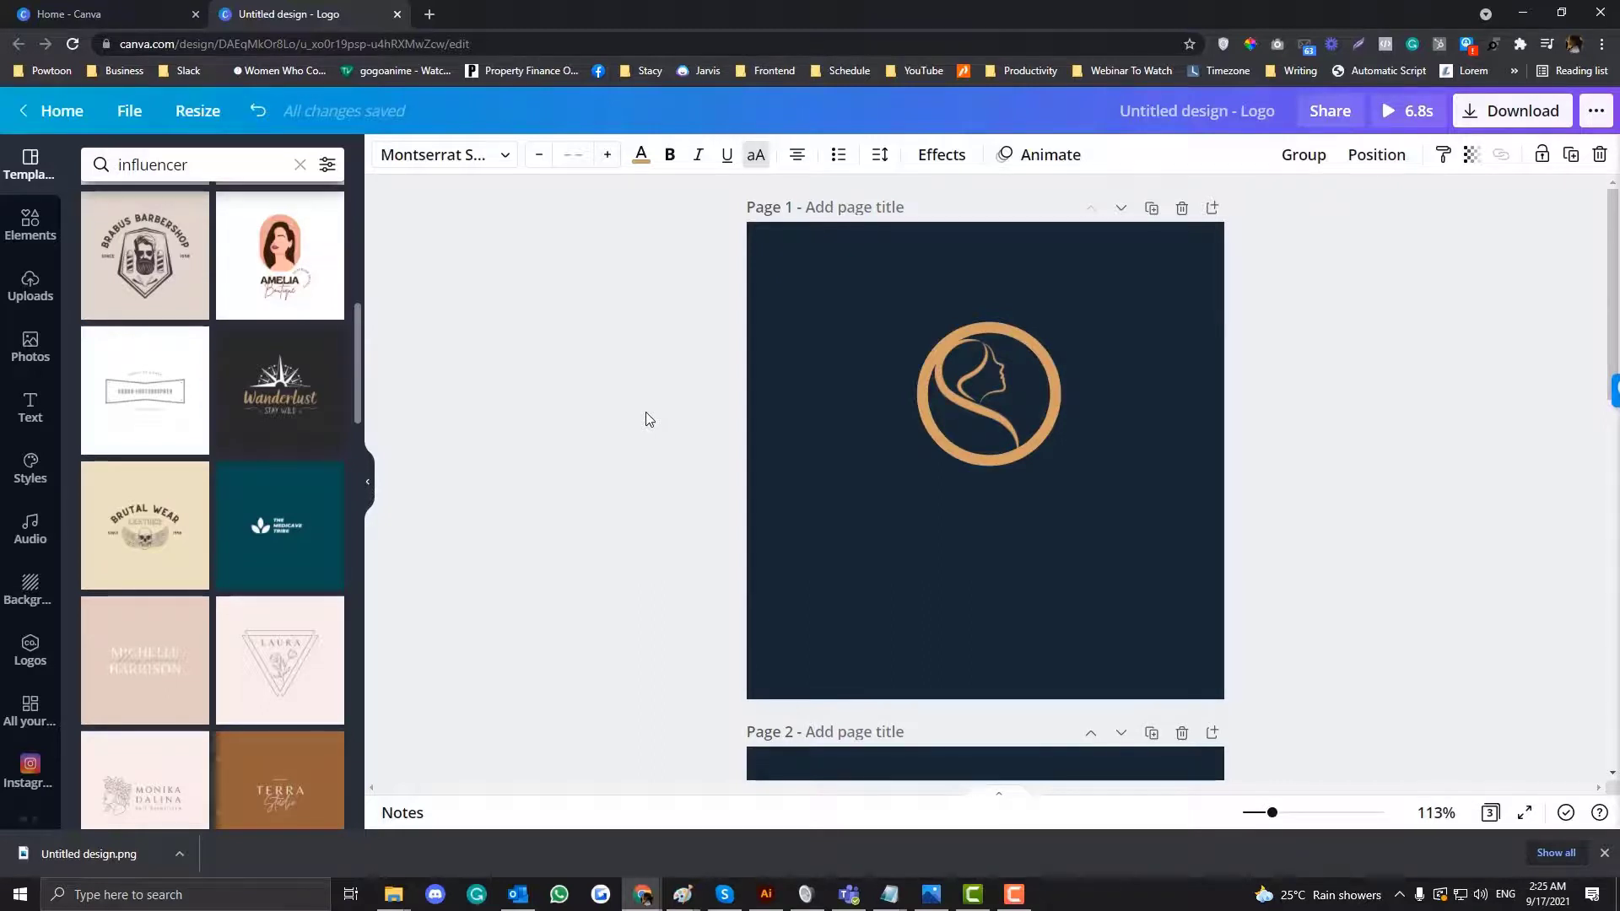
pyautogui.hotkey('ctrl', 'z')
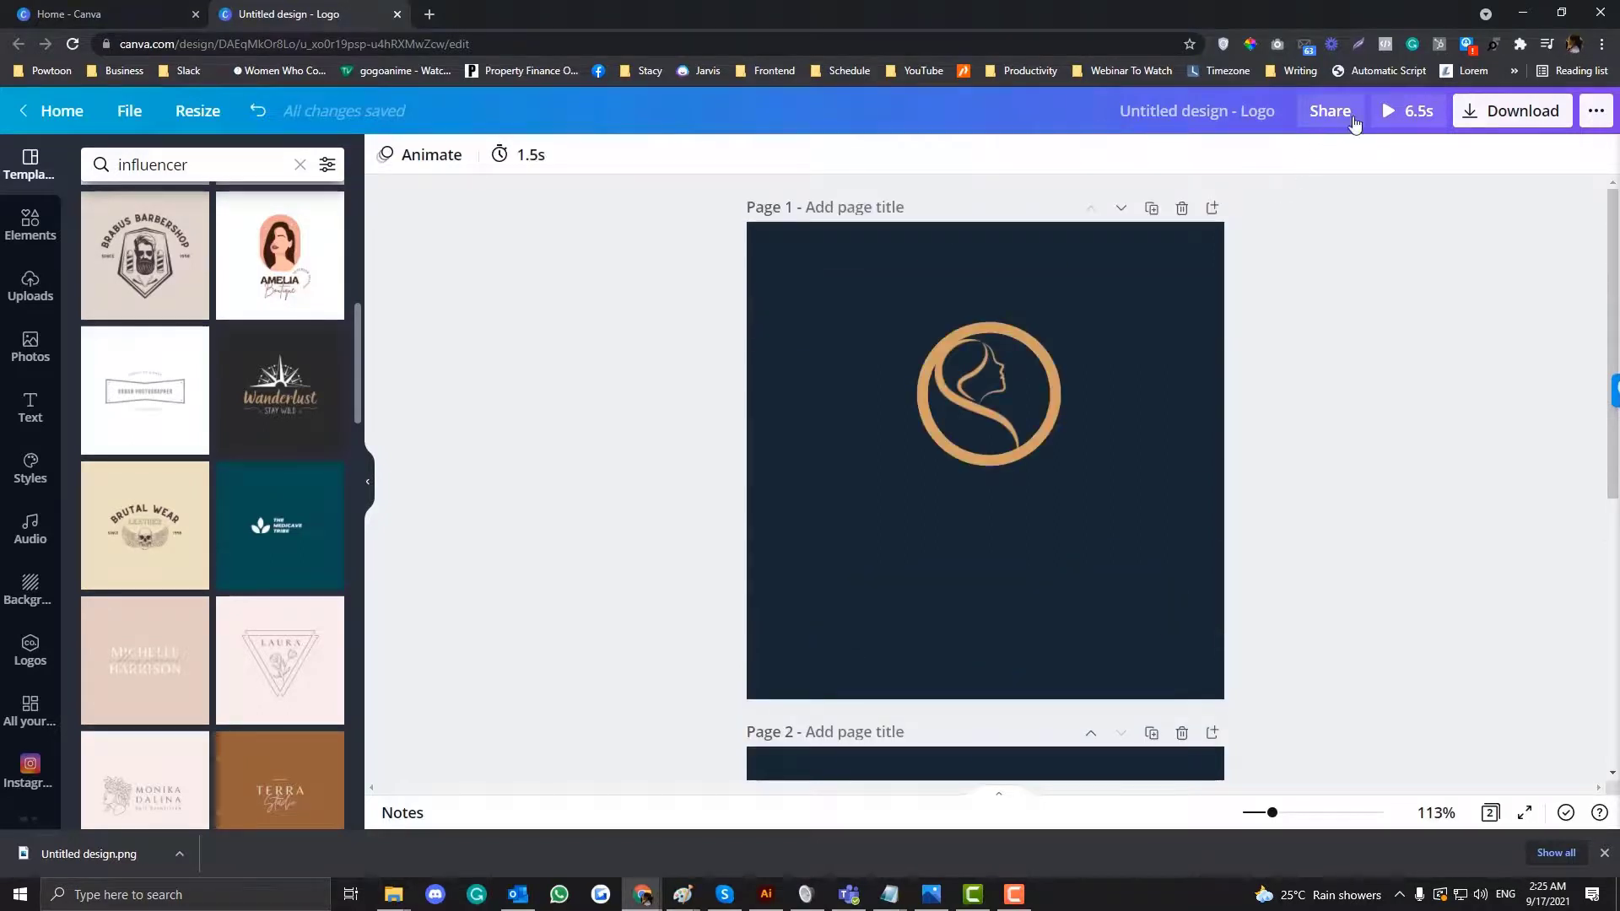
pyautogui.click(1400, 111)
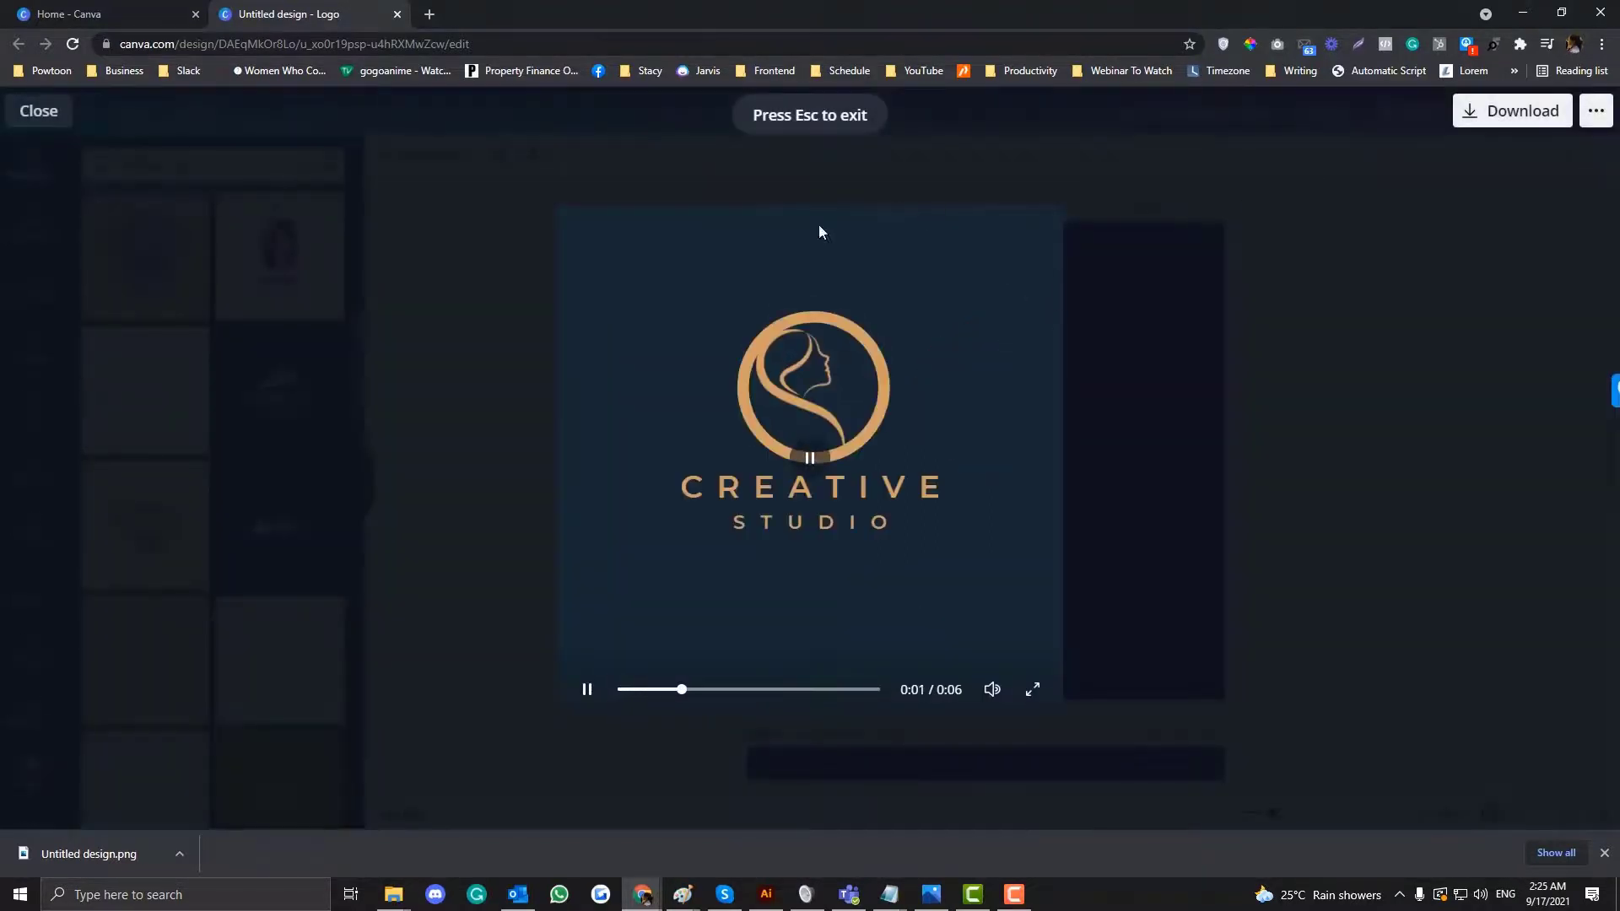
pyautogui.click(1284, 443)
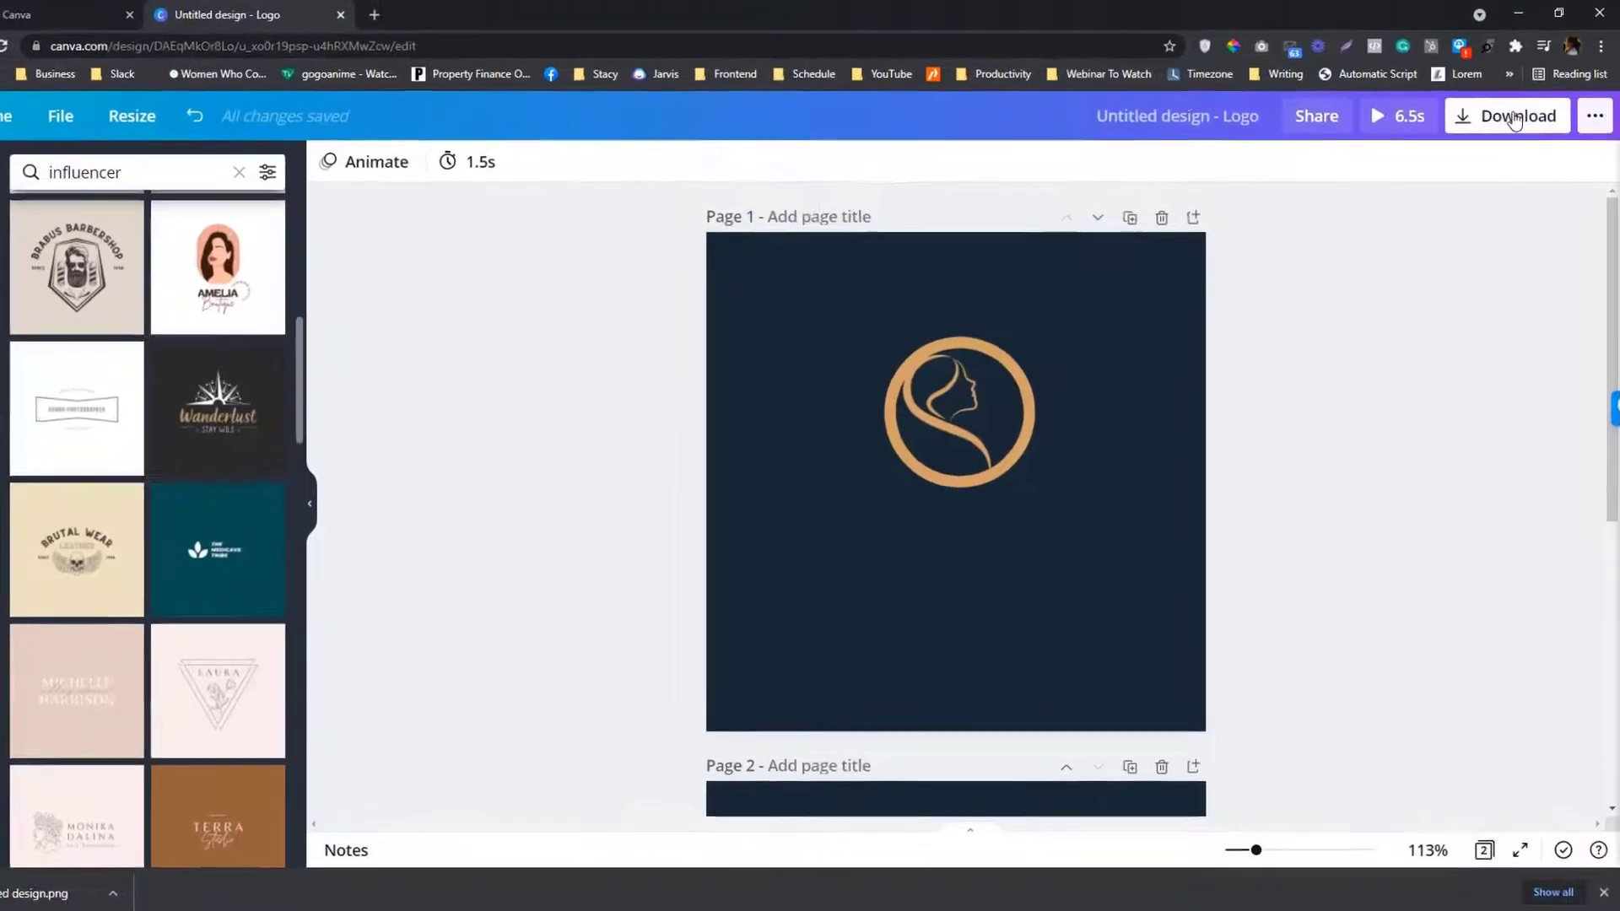
# Set the file type to MP4 Video, briefly trying GIF, and save the downloaded video
pyautogui.click(1511, 111)
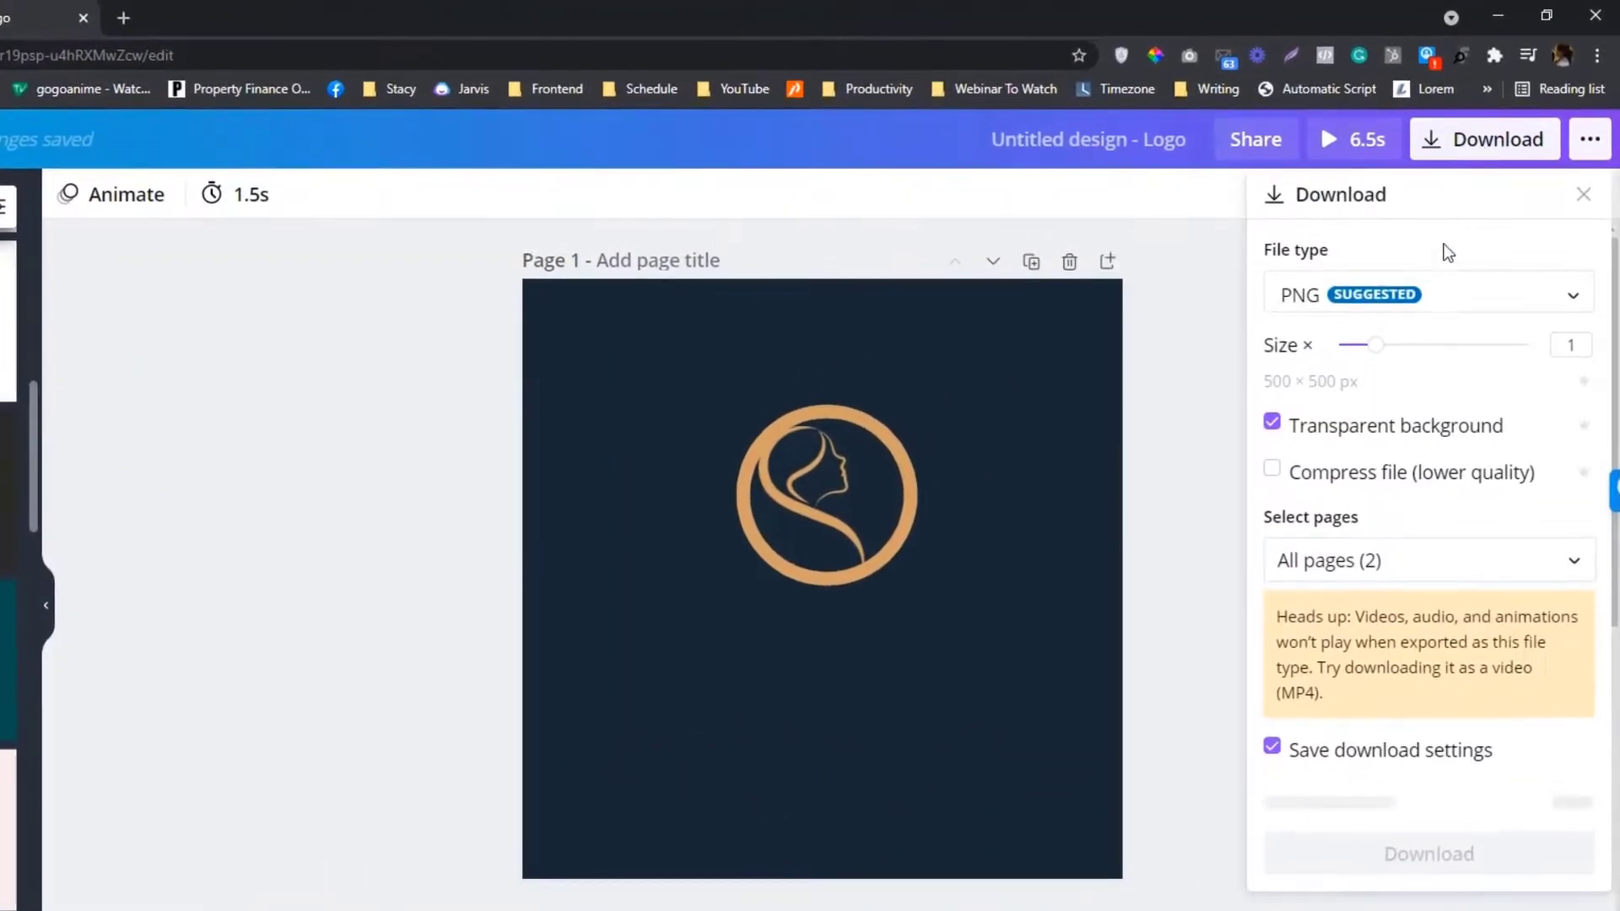
pyautogui.click(1487, 238)
pyautogui.scroll(-1, 1426, 515)
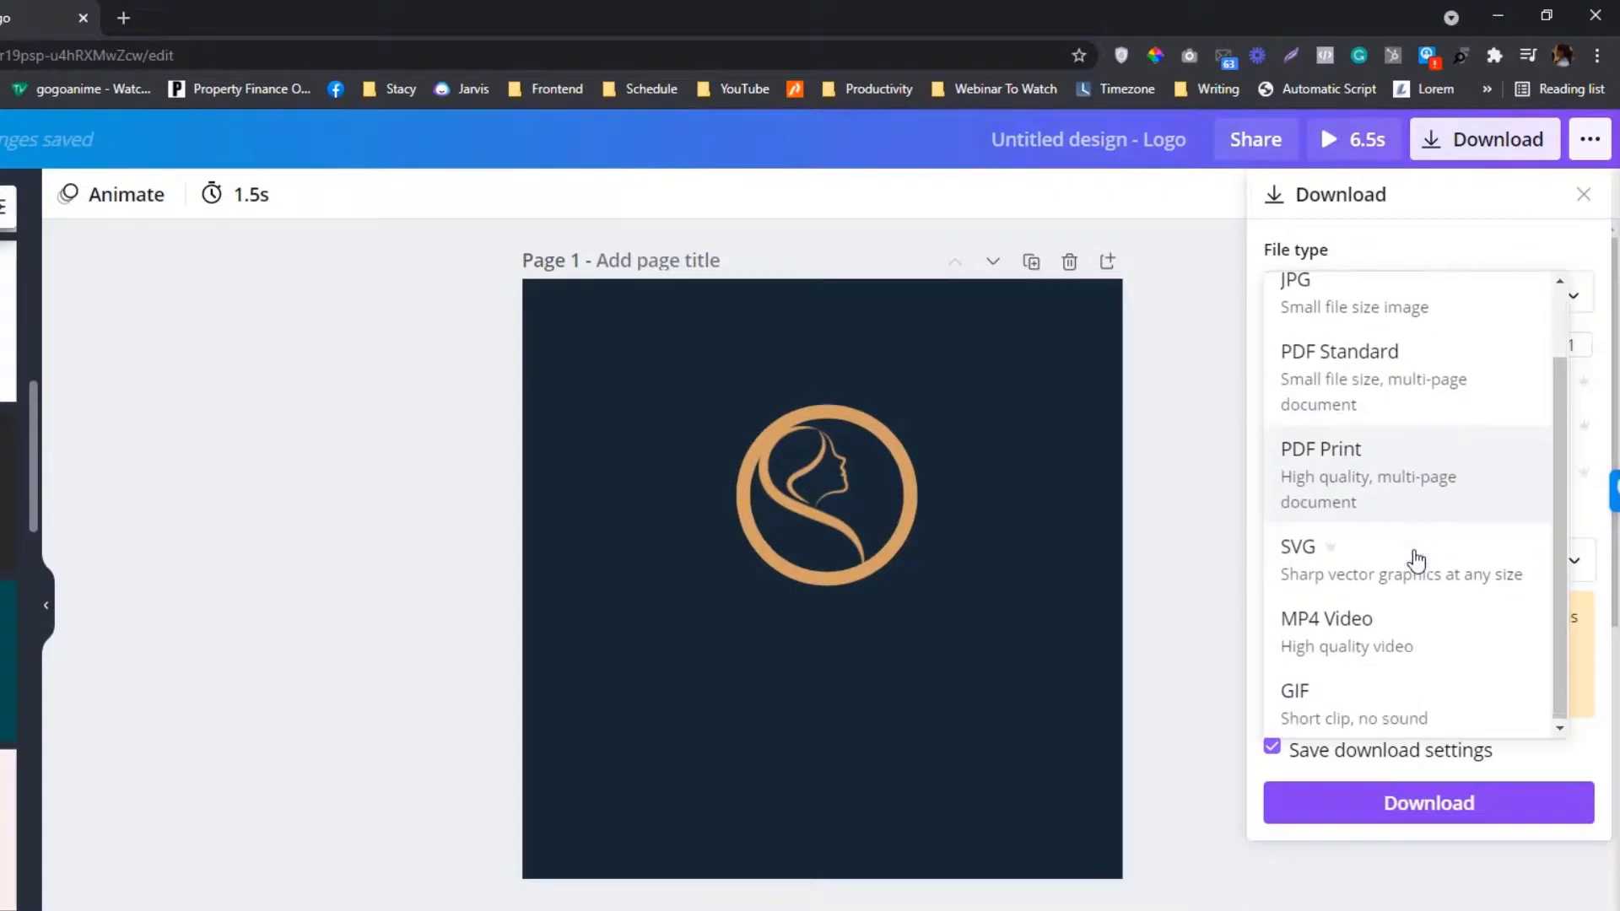
pyautogui.click(1387, 648)
pyautogui.click(1431, 306)
pyautogui.scroll(-2, 1392, 560)
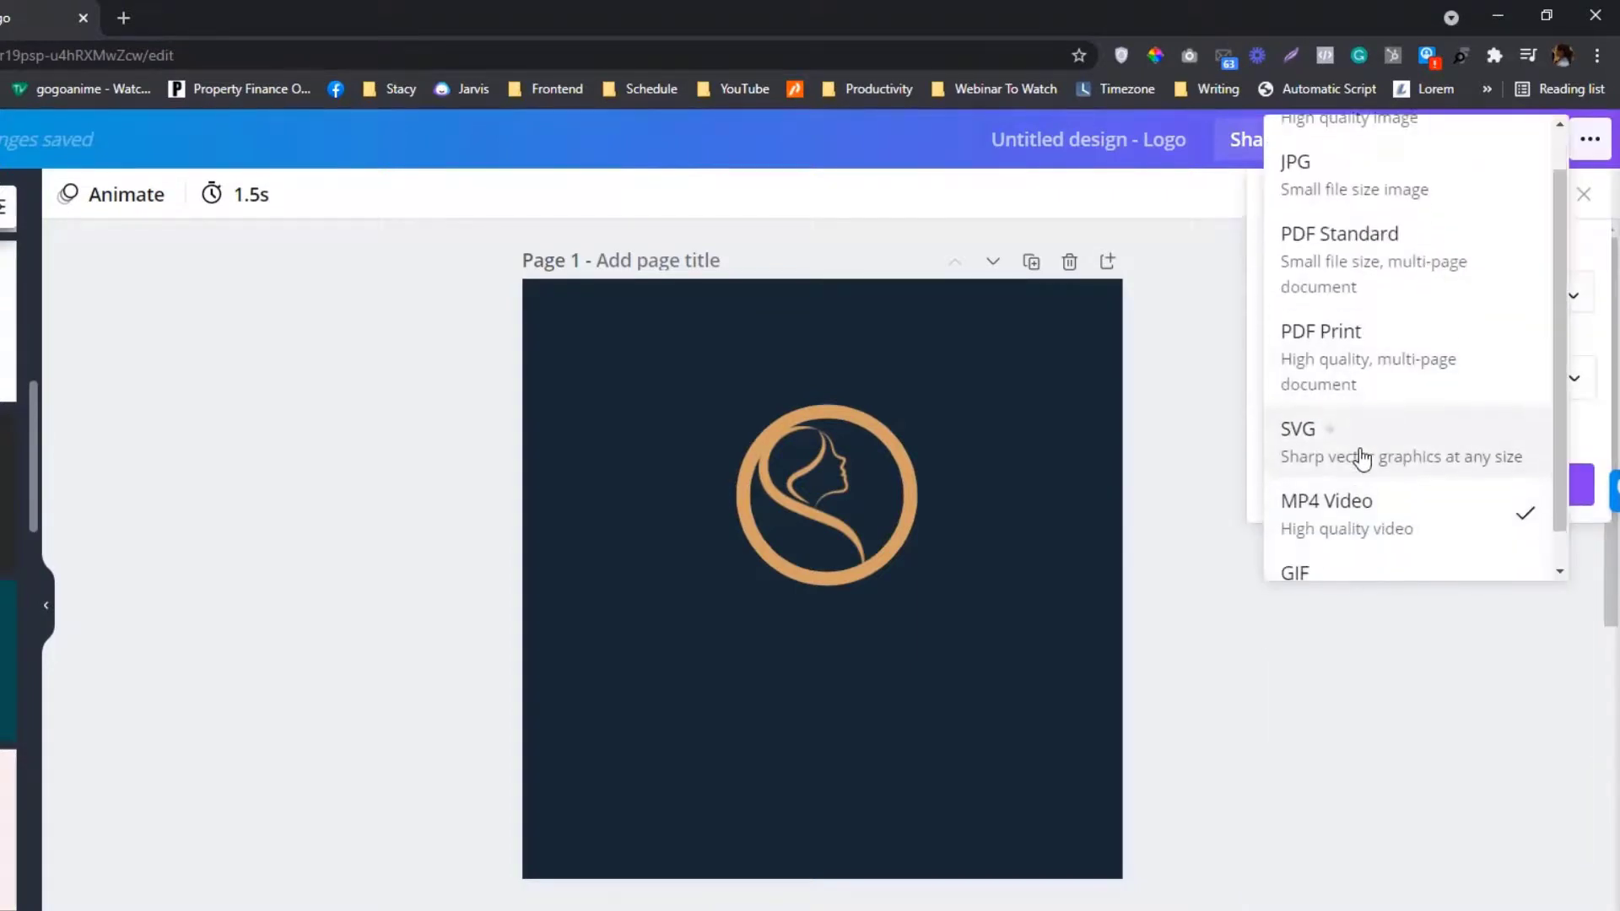
pyautogui.click(1425, 555)
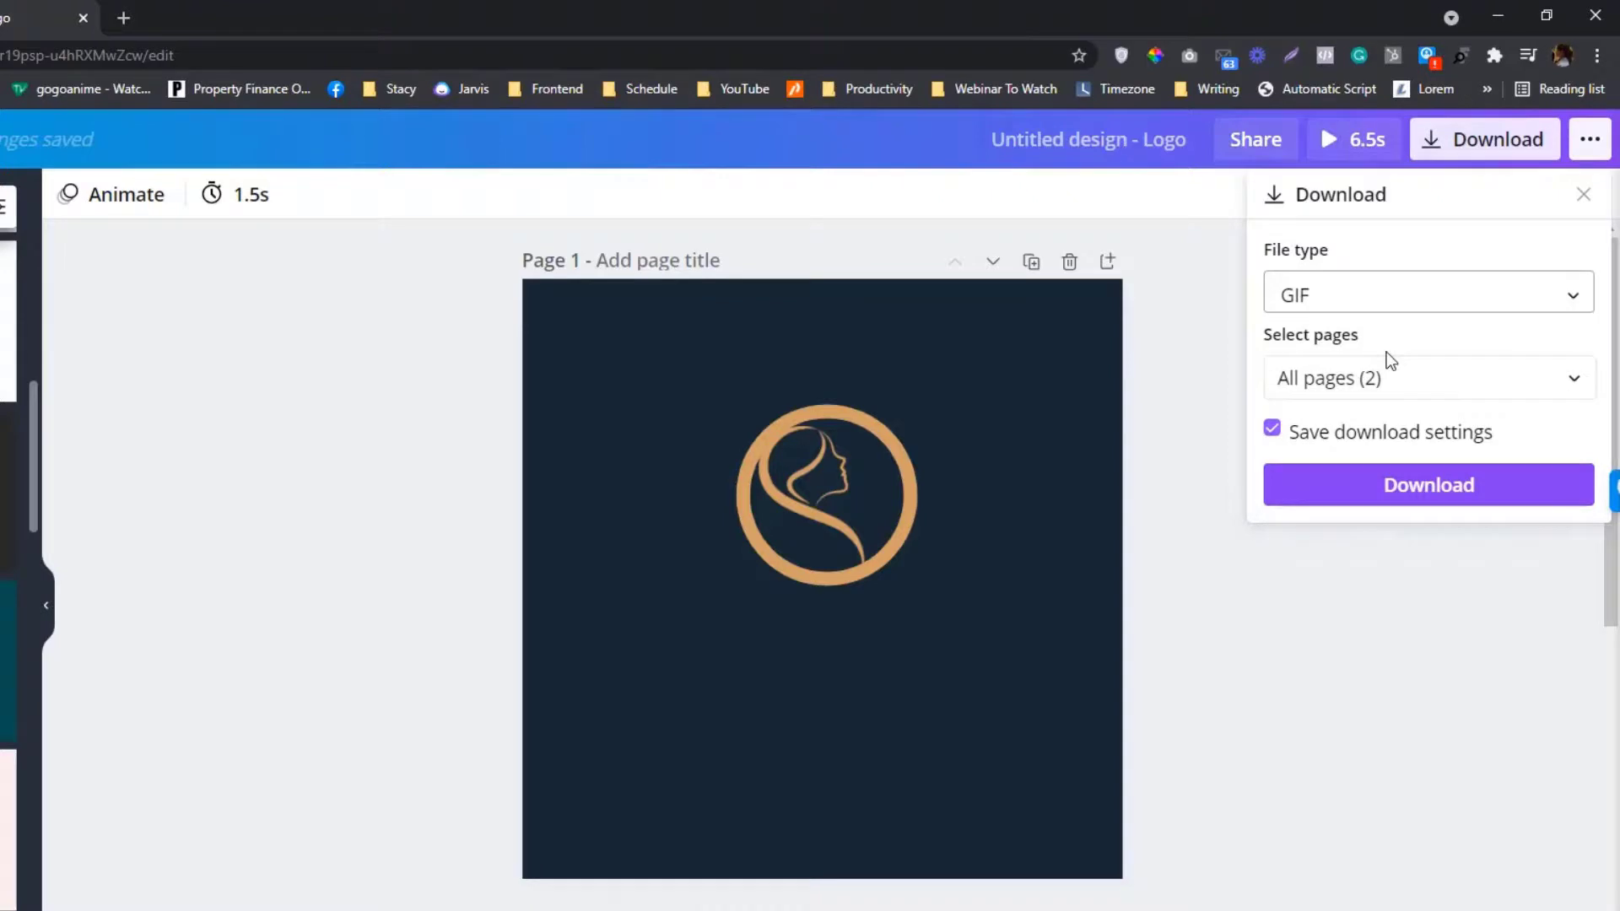
pyautogui.click(1397, 297)
pyautogui.click(1374, 463)
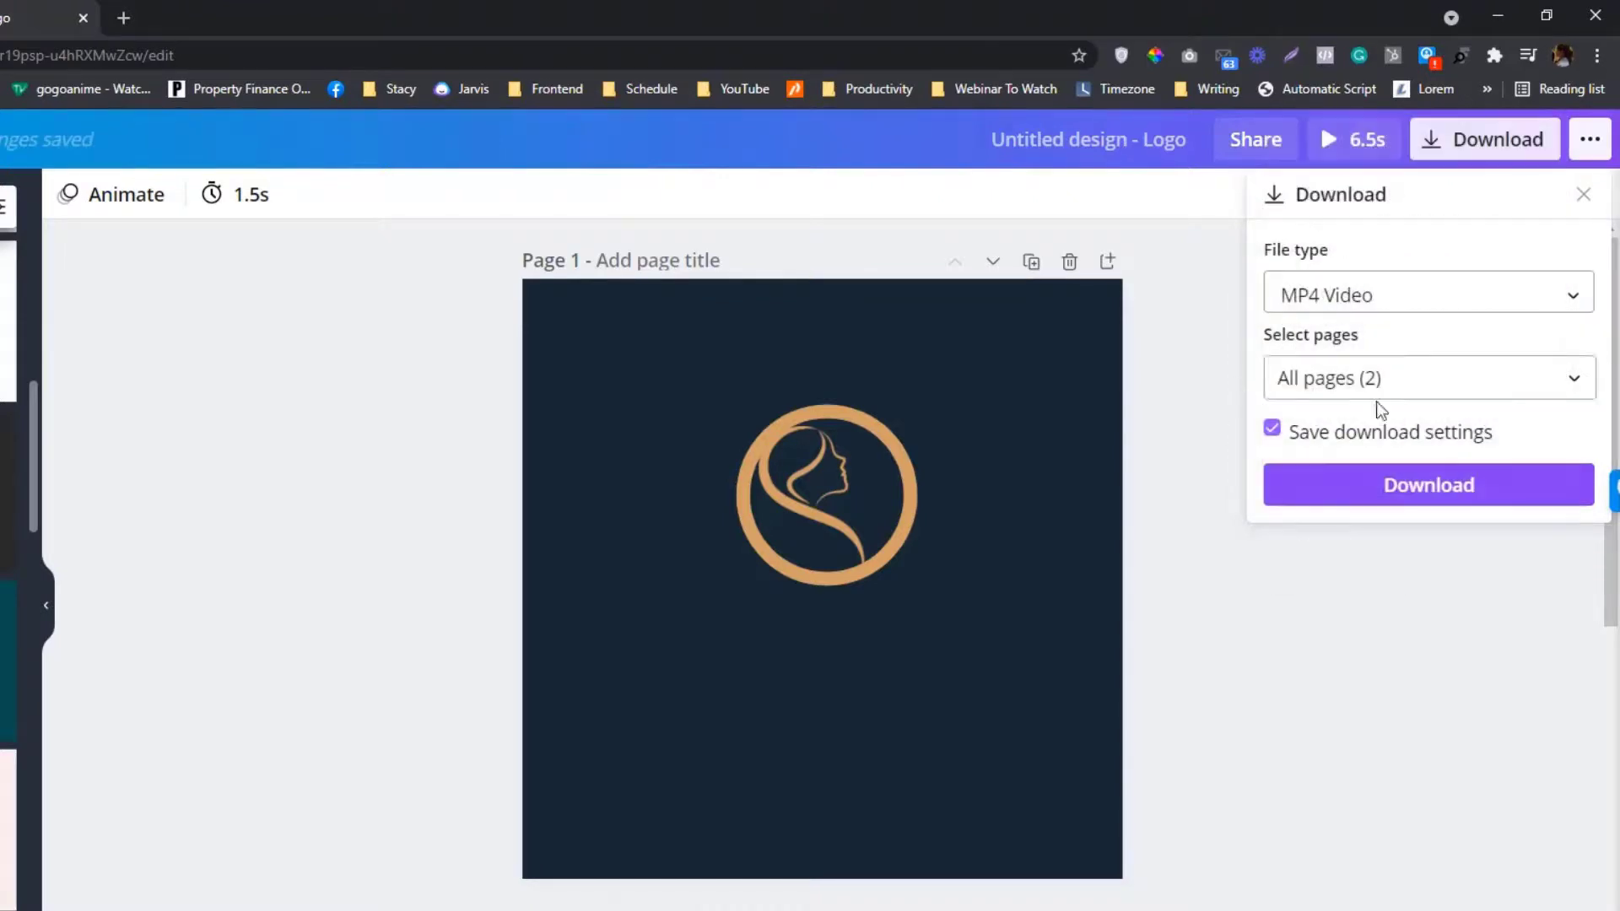
pyautogui.click(1357, 493)
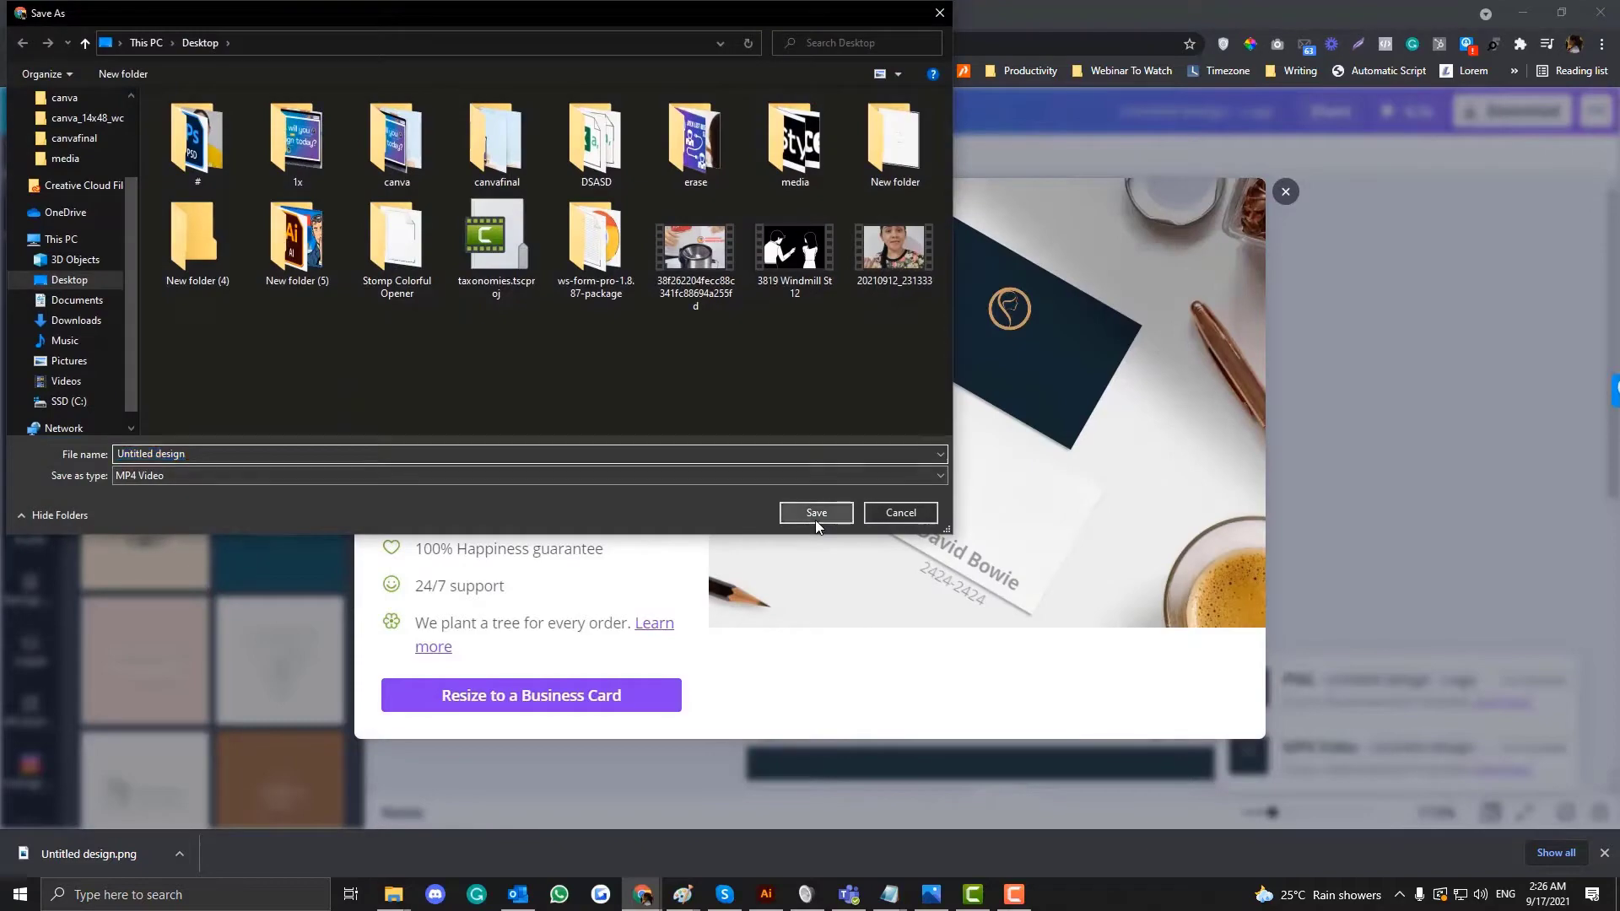
pyautogui.click(815, 518)
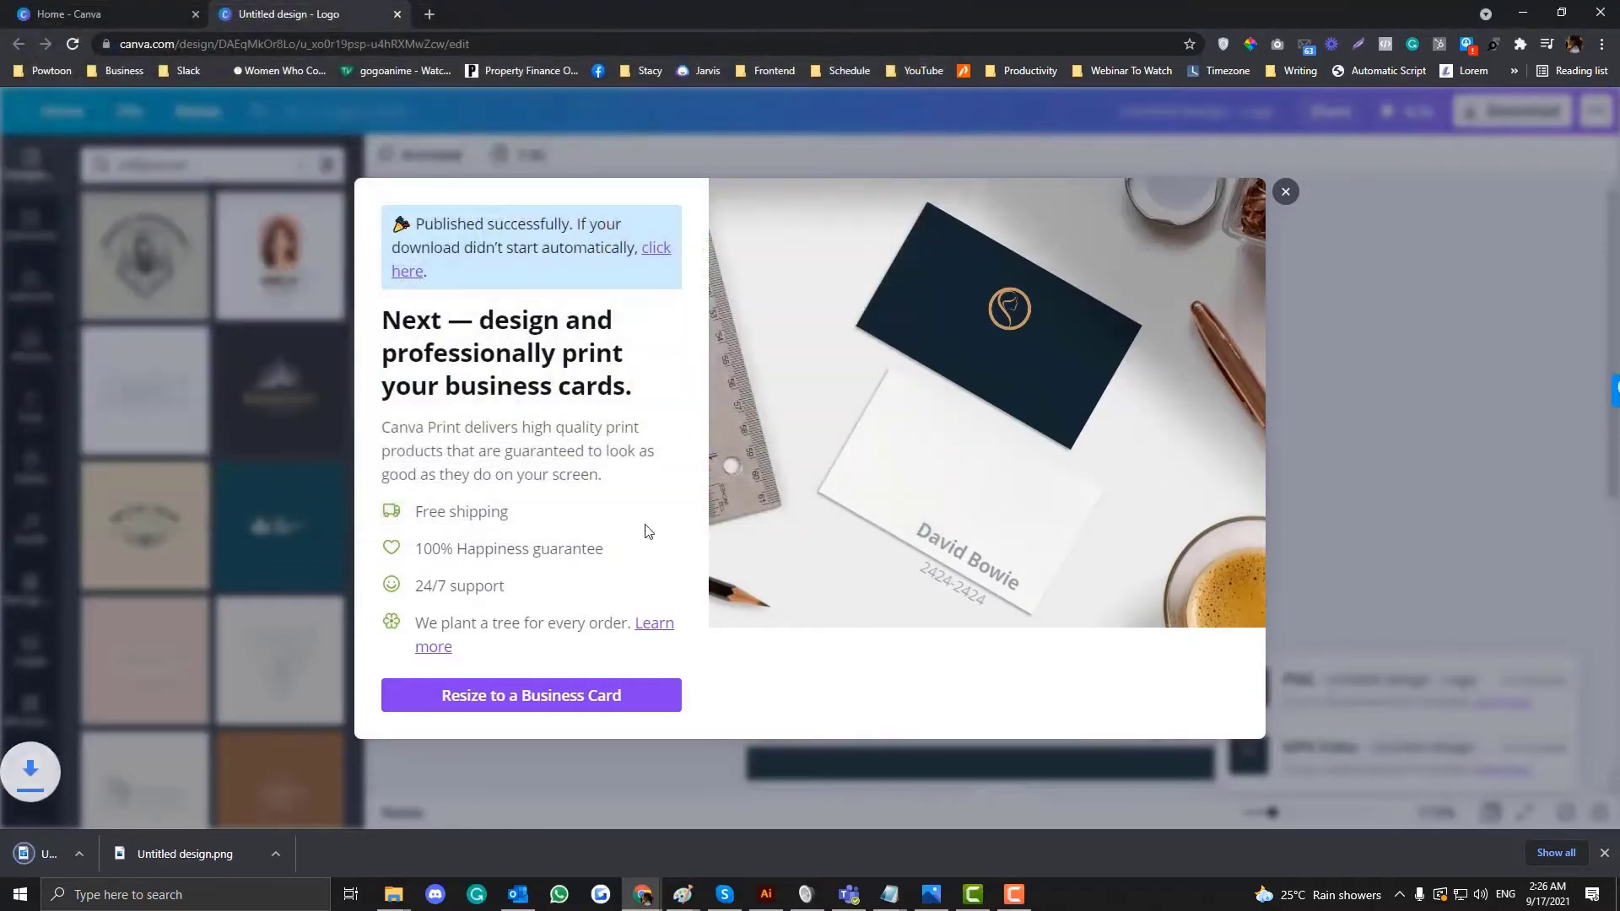
# Locate the downloaded Untitled design MP4 in its folder and play it
pyautogui.click(180, 854)
pyautogui.click(226, 798)
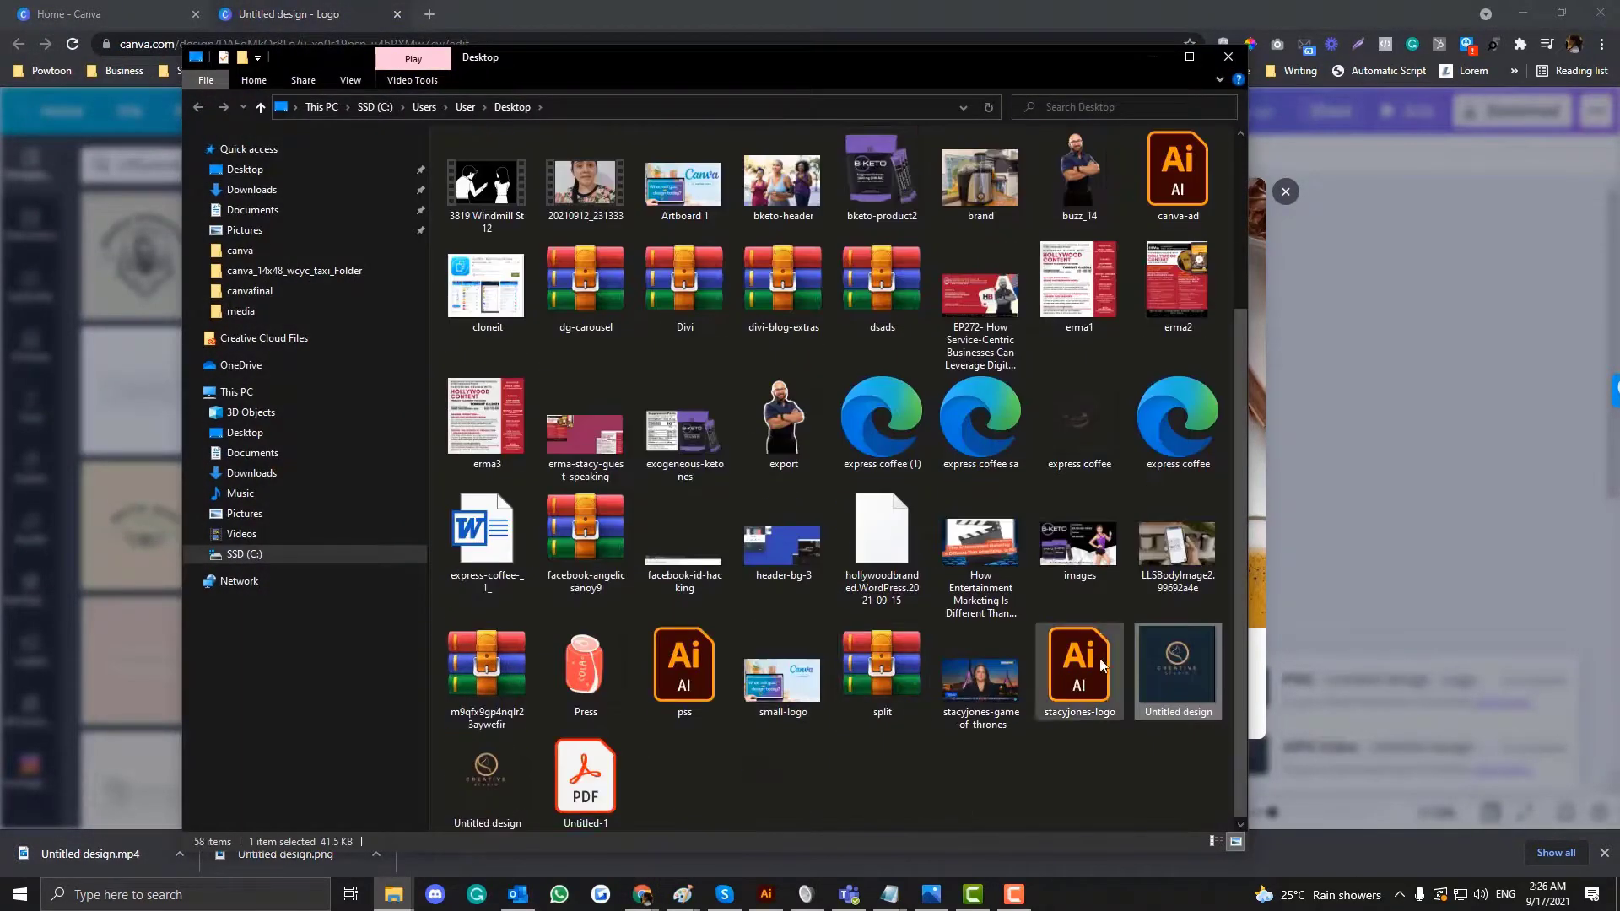
pyautogui.doubleClick(1157, 649)
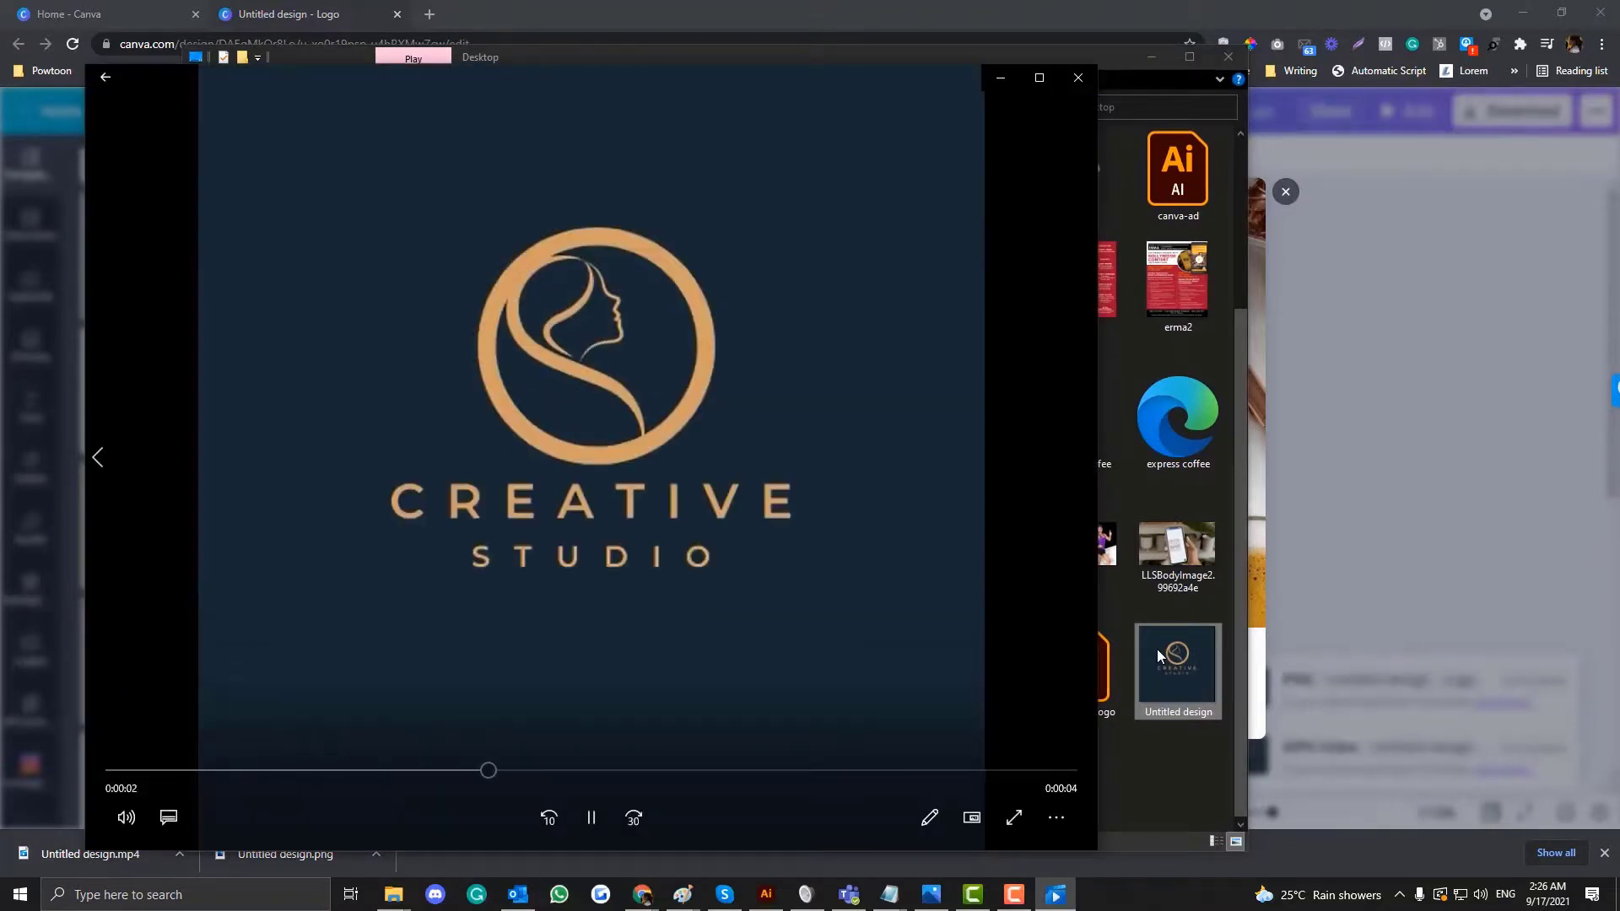
# Close the video player and File Explorer, and return to the Canva home page
pyautogui.moveTo(1098, 65); pyautogui.dragTo(597, 362)
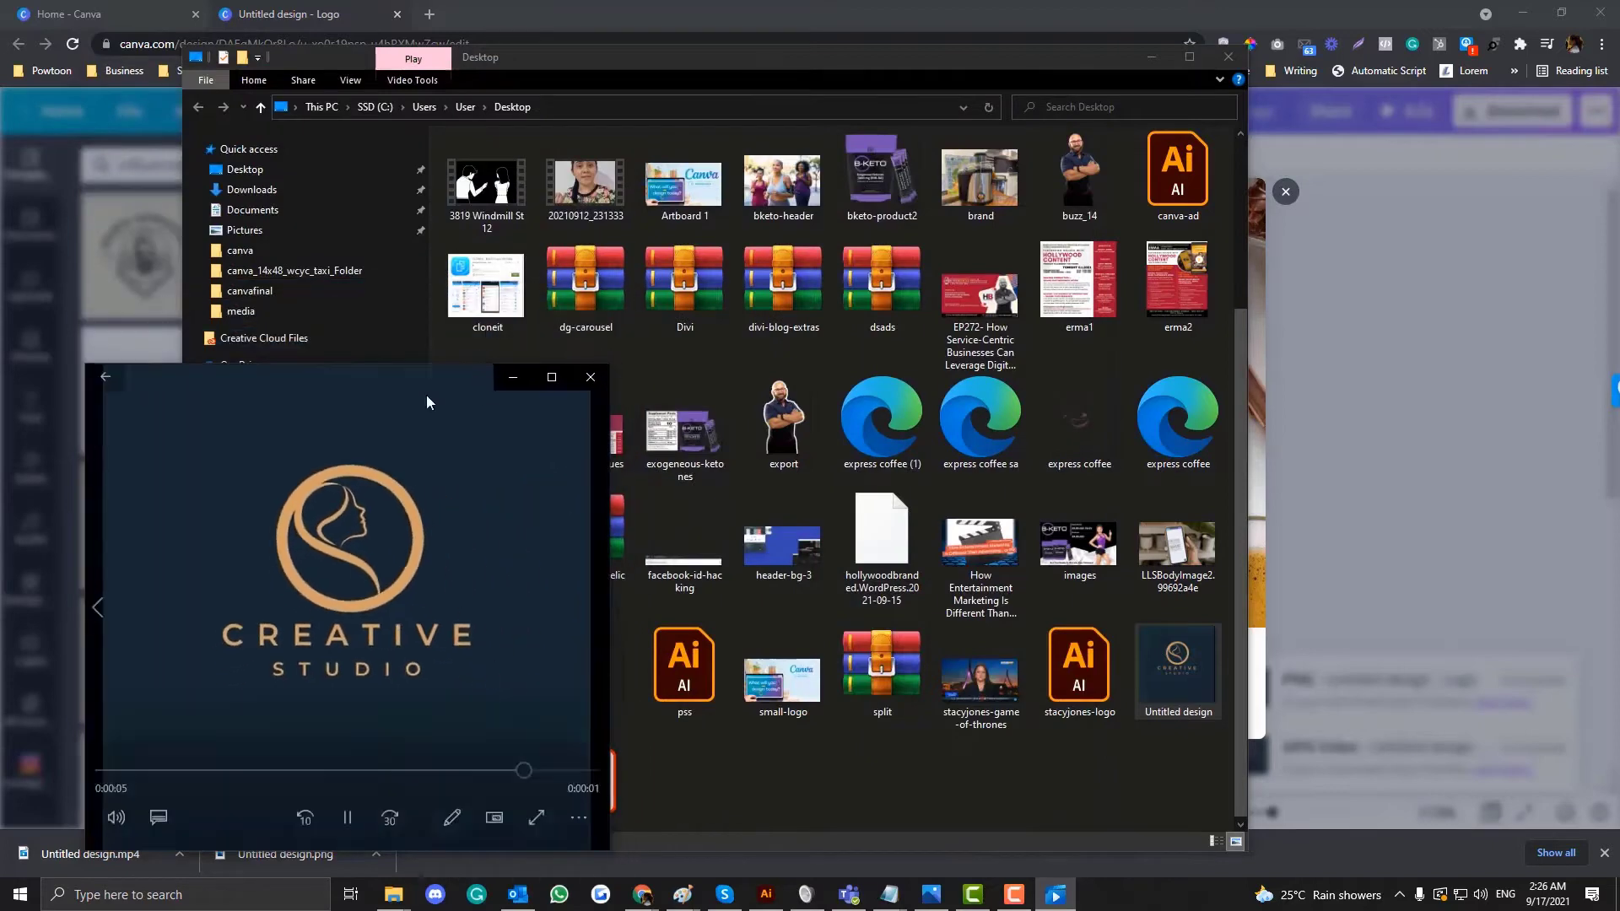
pyautogui.click(580, 375)
pyautogui.click(1229, 56)
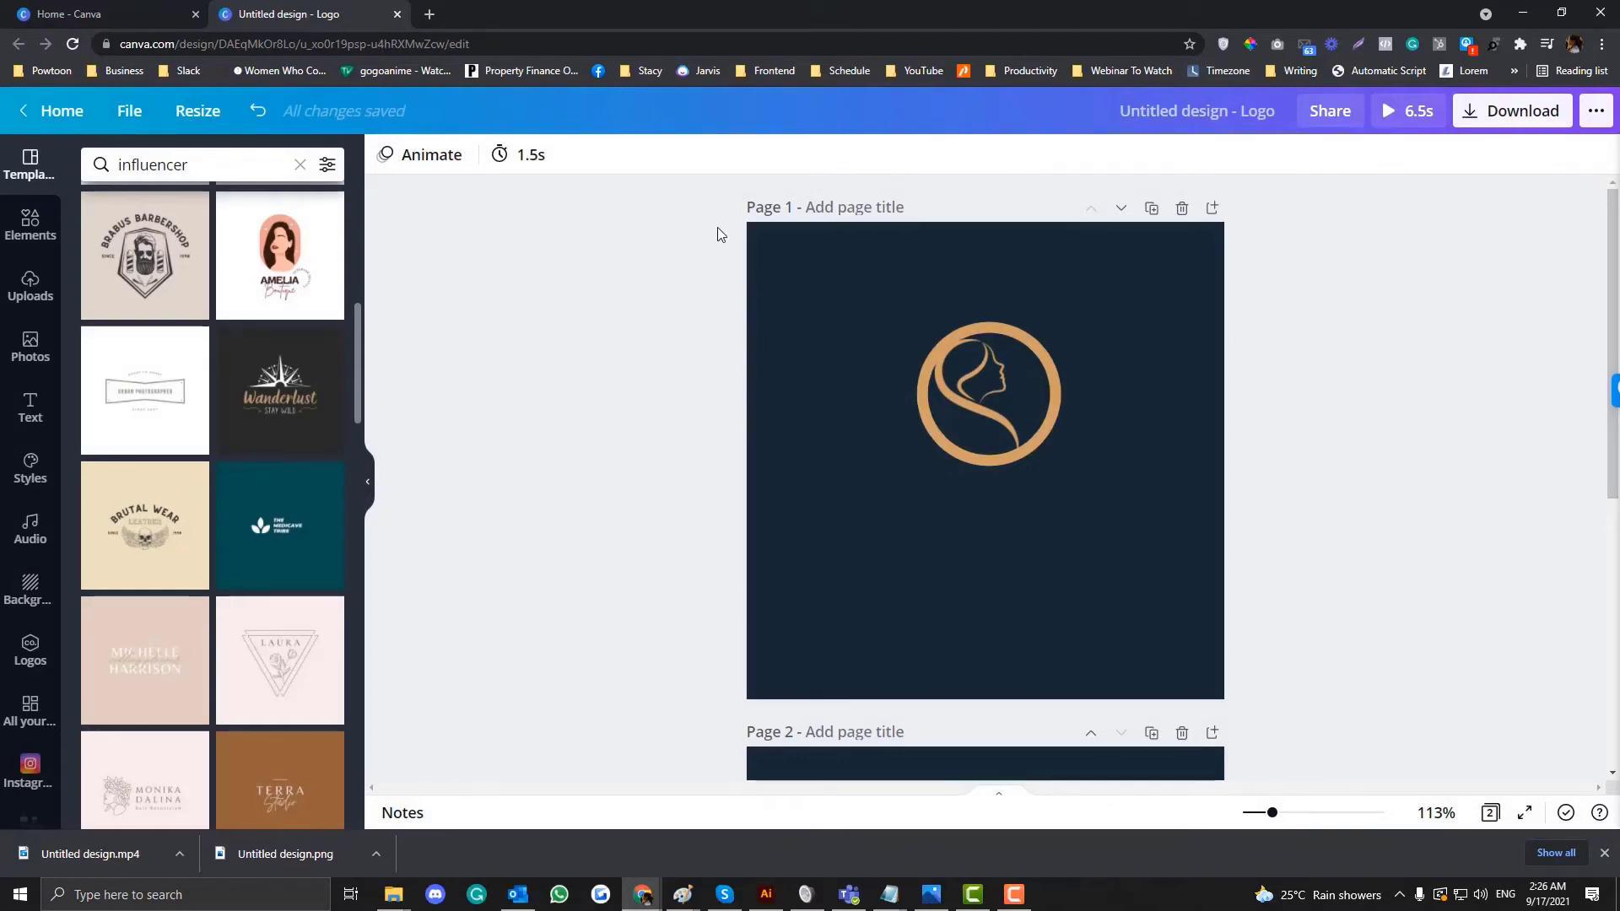
pyautogui.click(169, 13)
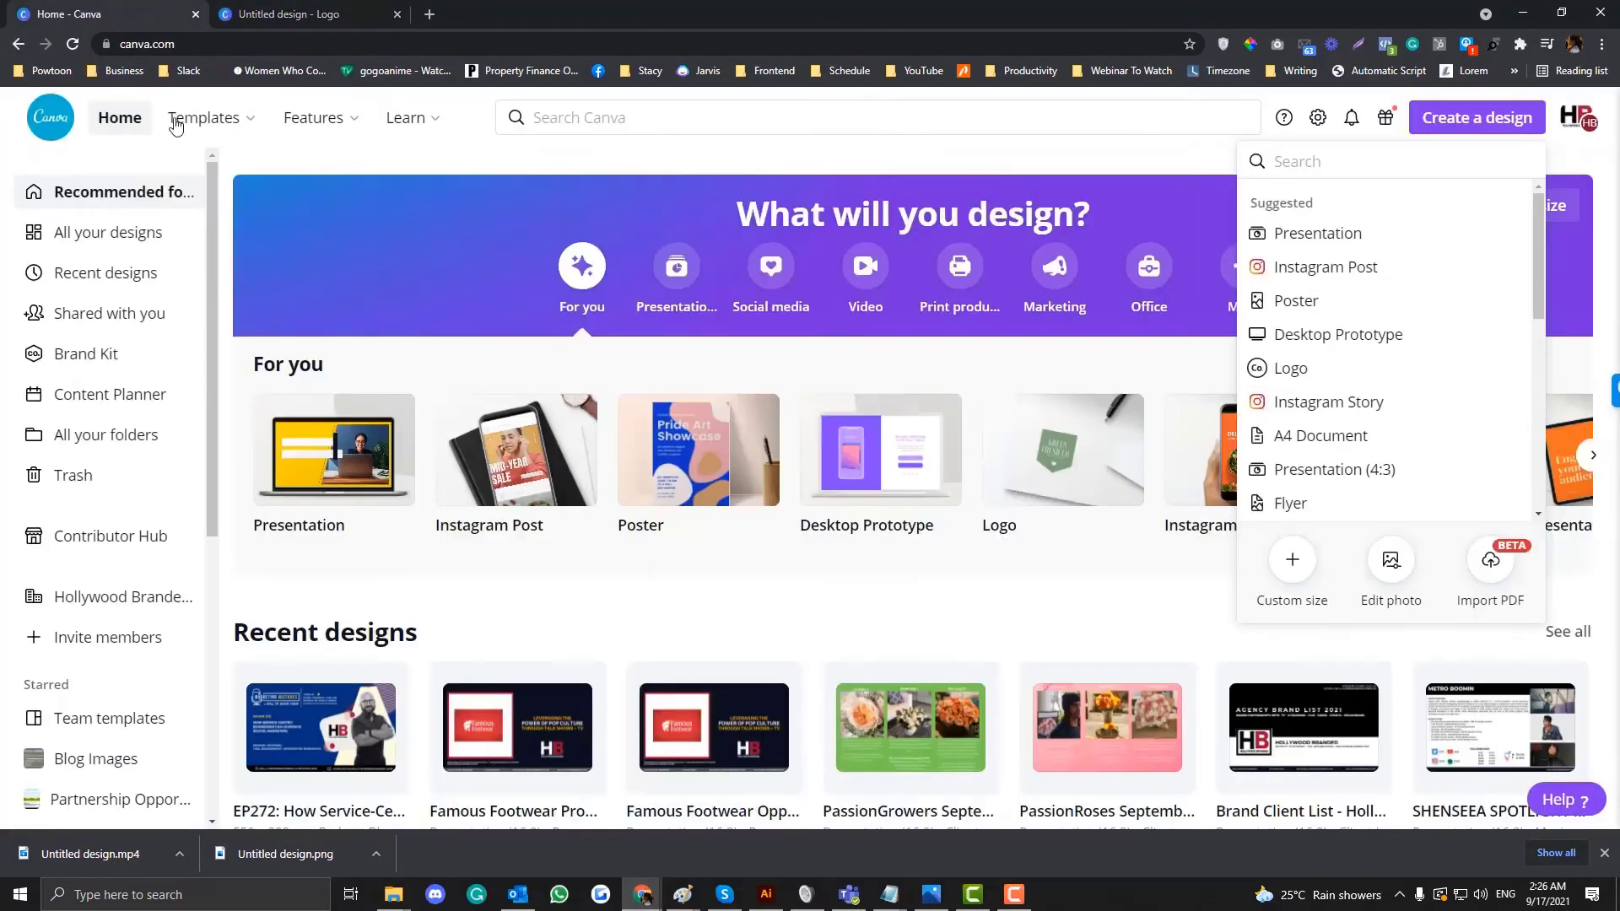